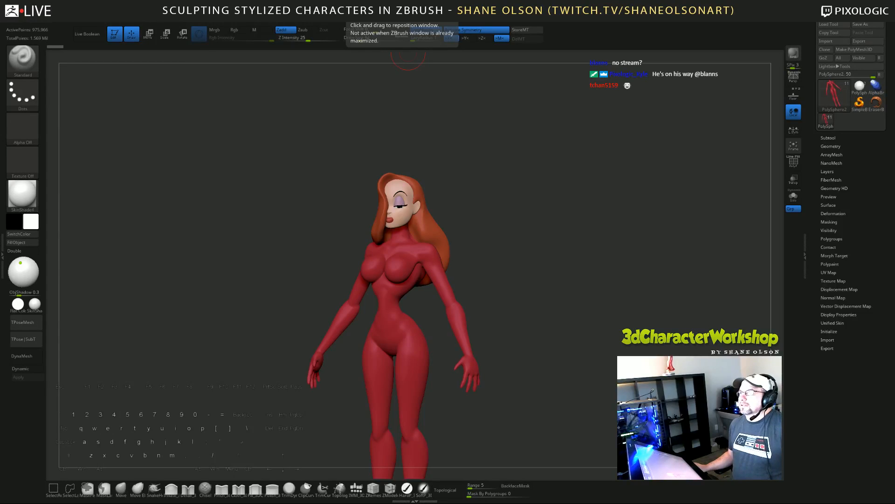
key("t")
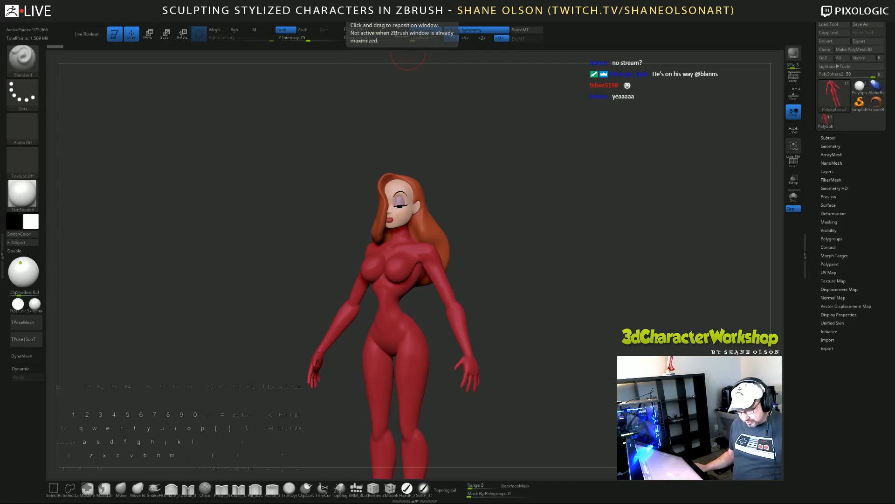
key("ctrl")
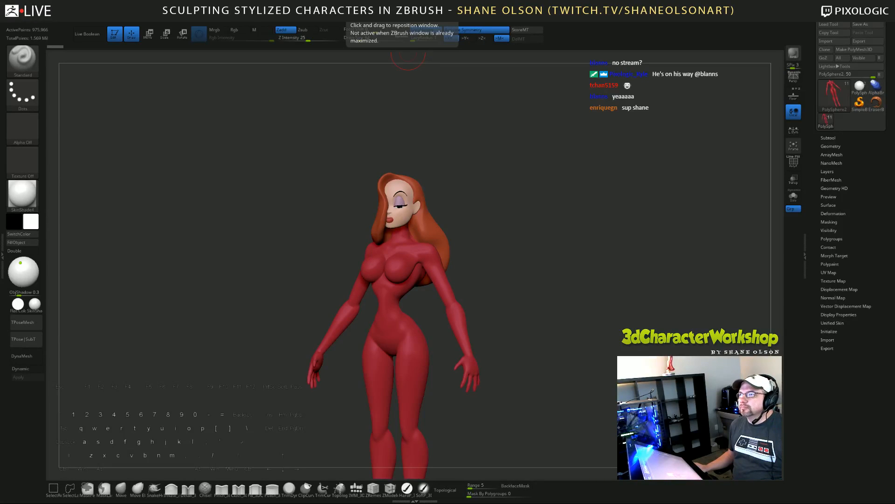
key("ctrl")
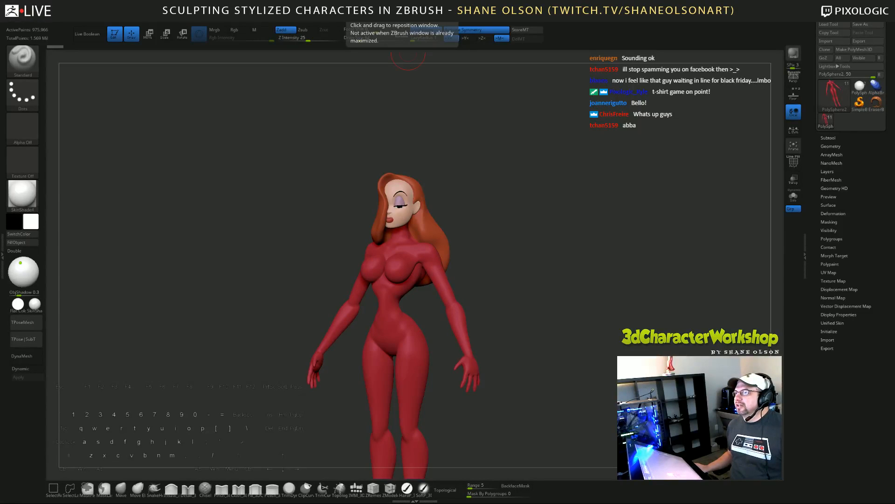
Step: Add the pencil sketch texture to Spotlight, shrink it, place it beside the character as reference, and leave Spotlight editing
left_click_drag(532, 210, 532, 163, "alt")
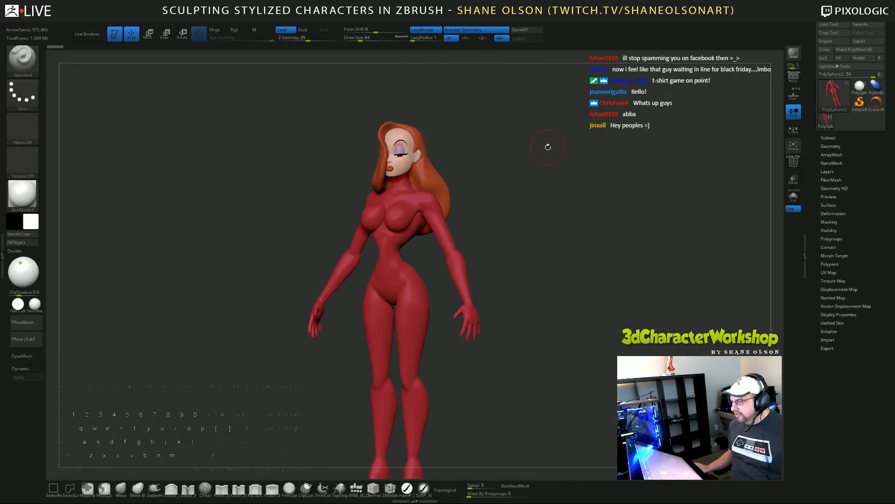
left_click(373, 18)
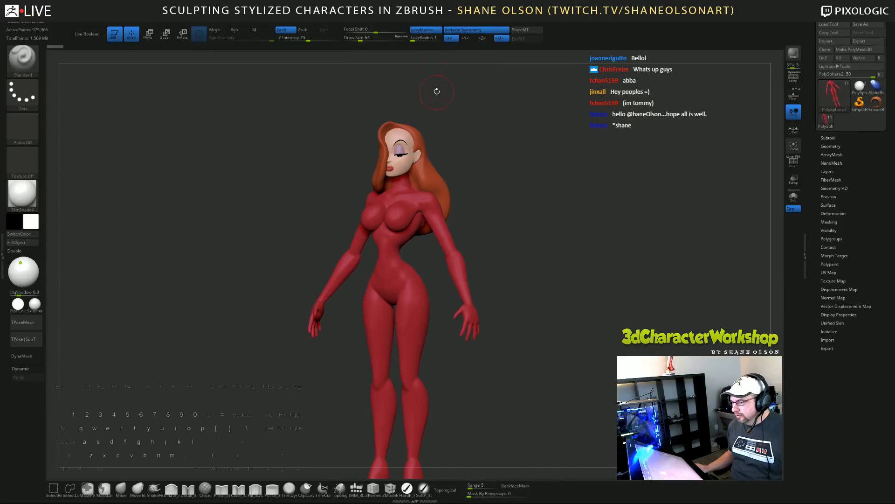
left_click(365, 24)
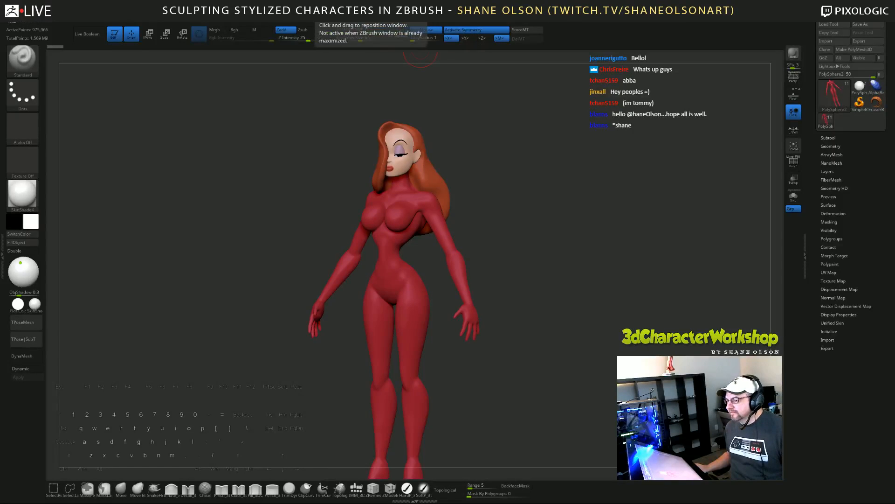
left_click(366, 23)
left_click(373, 119)
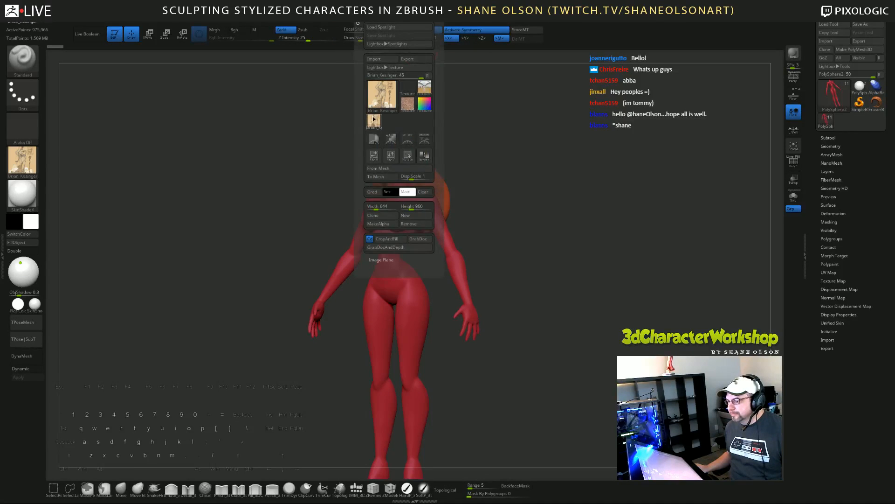
left_click(425, 138)
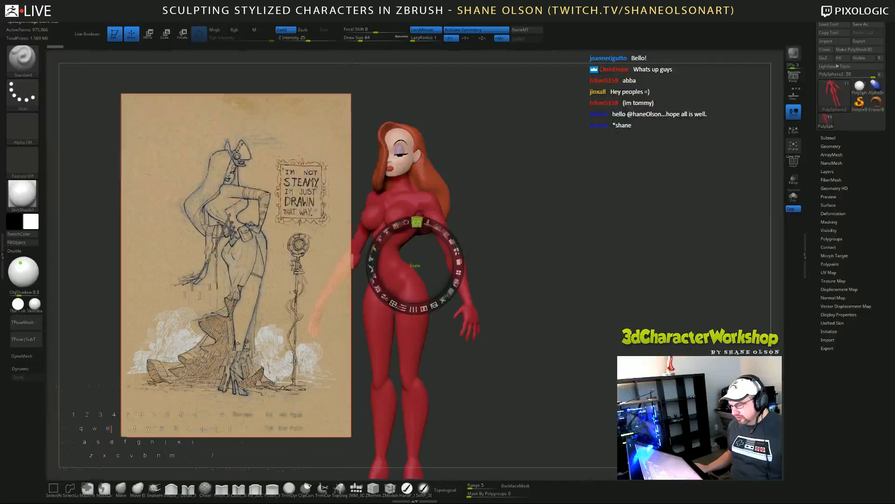
mouse_move(431, 224)
left_mouse_down()
mouse_move(443, 251)
mouse_move(320, 181)
mouse_move(270, 188)
mouse_move(226, 301)
mouse_move(141, 331)
left_mouse_up()
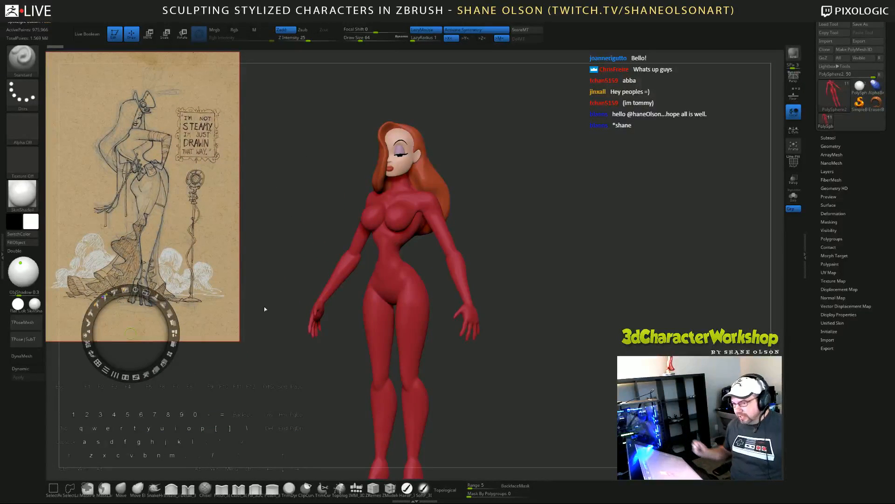
key("z")
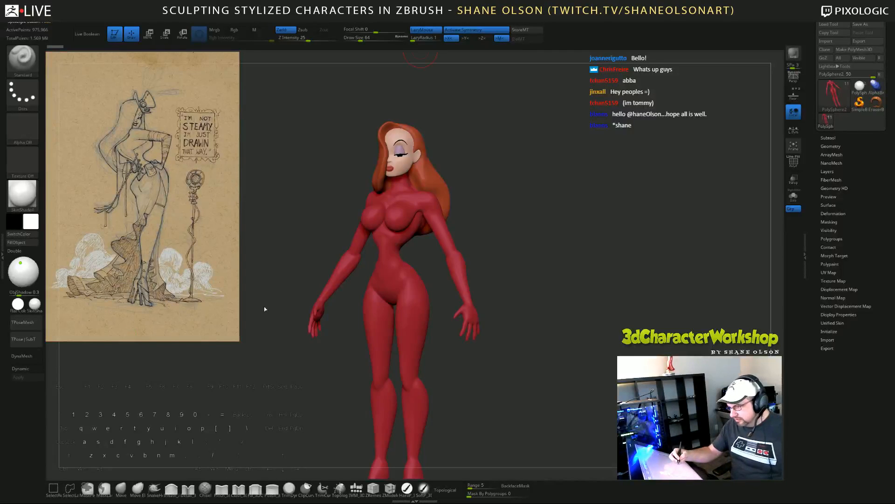
Step: Examine the red character's proportions from front and three-quarter angles against the pencil sketch reference
mouse_move(591, 276)
left_mouse_down()
mouse_move(577, 266)
mouse_move(586, 274)
left_mouse_up()
key("s")
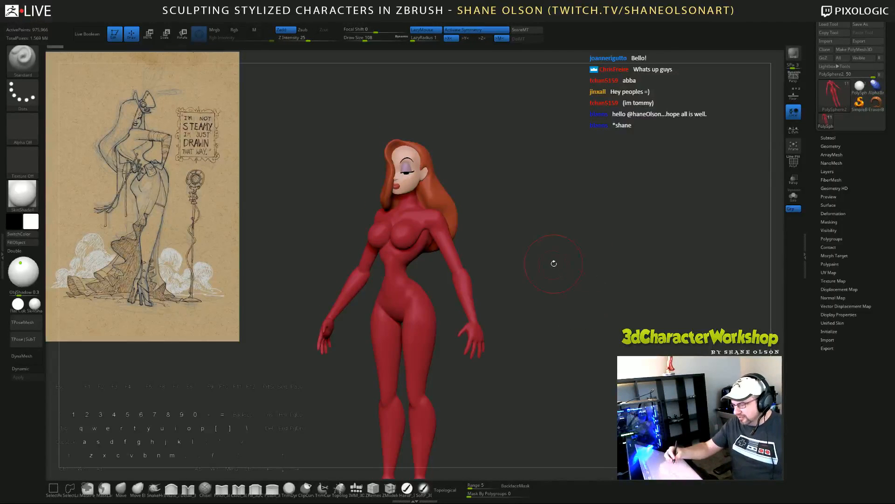
left_click_drag(556, 268, 575, 314)
left_click_drag(559, 236, 564, 240)
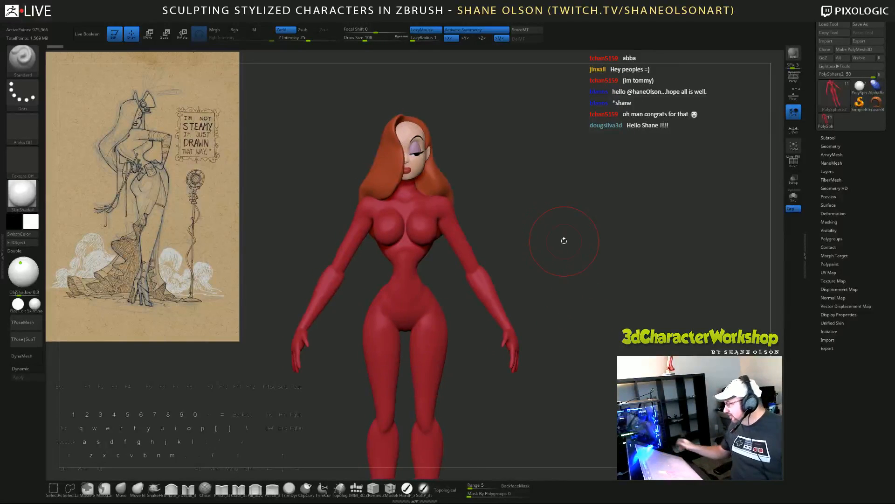
left_click_drag(550, 240, 568, 233)
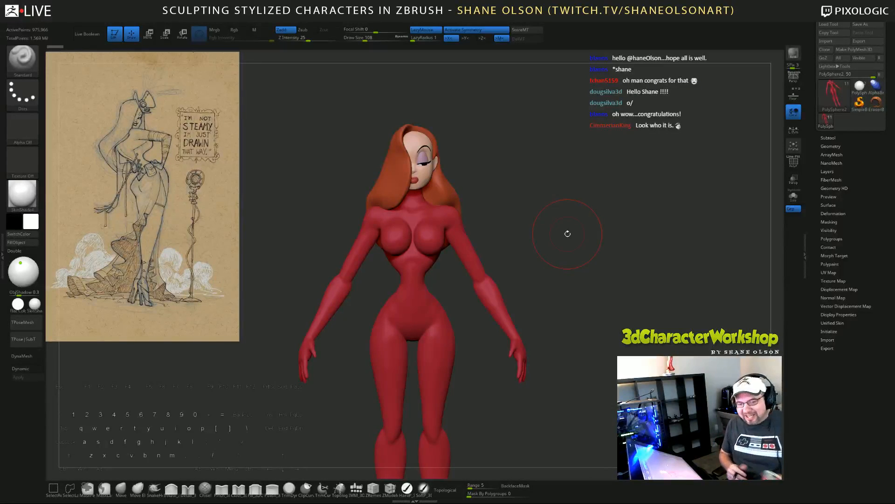
mouse_move(582, 256)
left_mouse_down()
mouse_move(592, 266)
mouse_move(581, 242)
left_mouse_up()
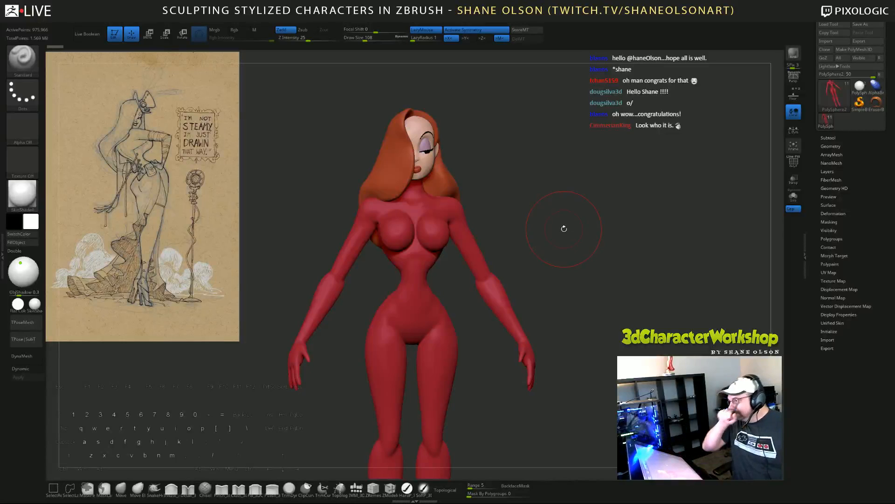
left_click_drag(572, 234, 584, 253)
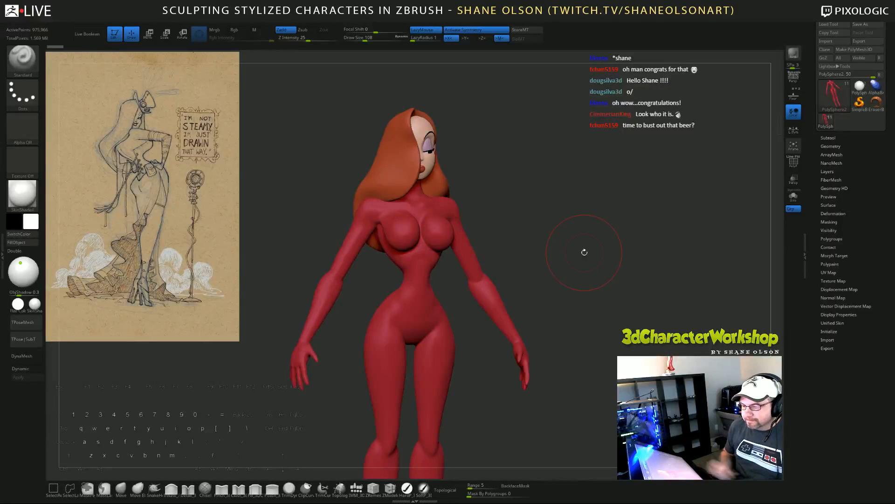
left_click_drag(564, 241, 578, 239)
key("space")
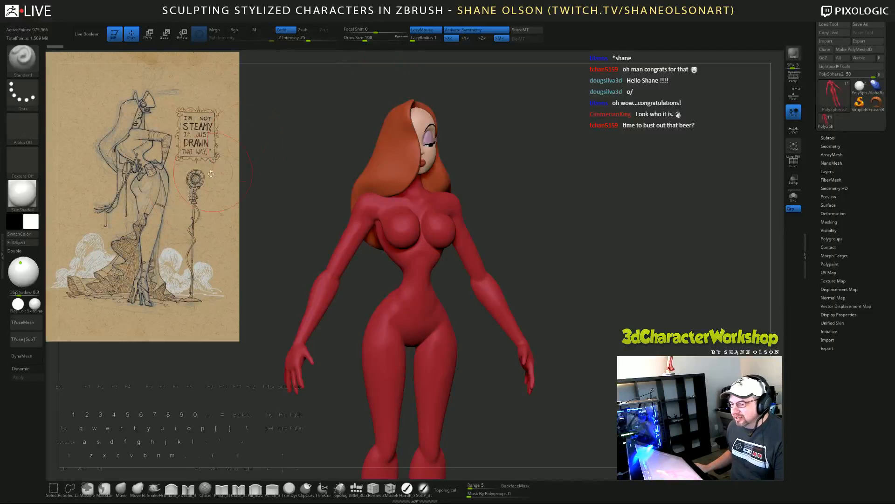
mouse_move(372, 17)
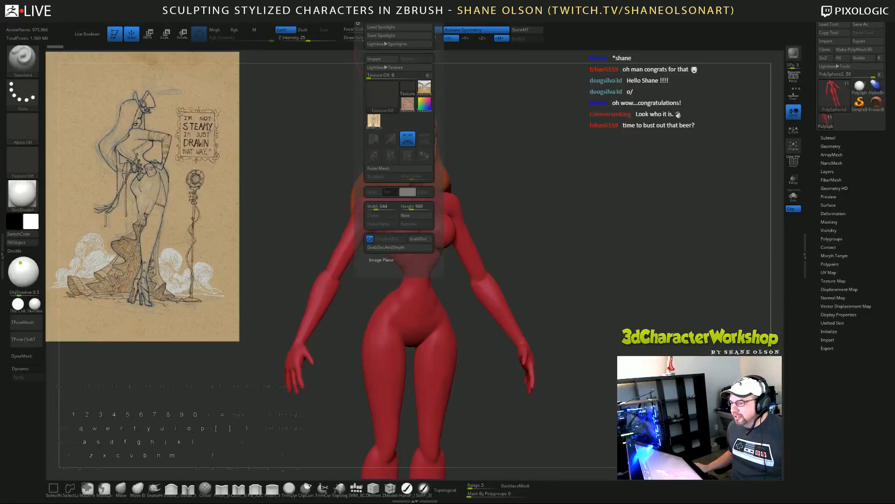
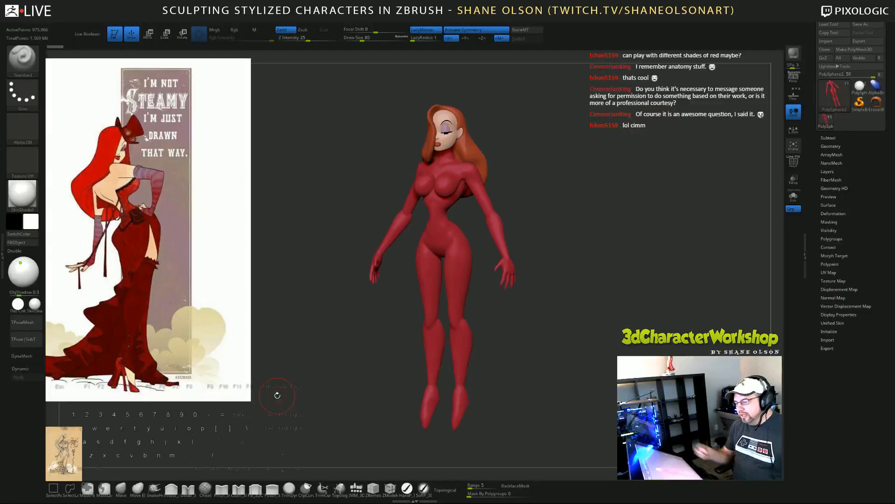
Step: Compare the full figure with the coloured red-dress reference from front and side angles, and set the draw size to 124
left_click_drag(562, 302, 574, 392)
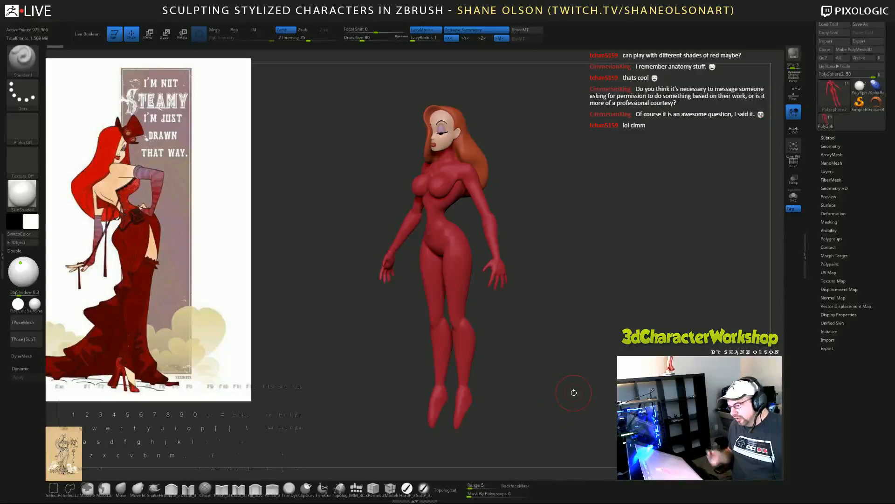
left_click_drag(574, 291, 583, 292)
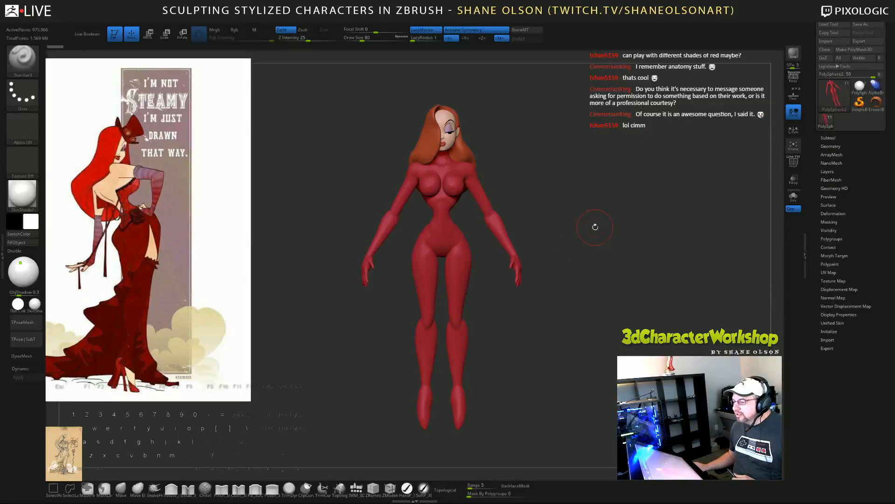
left_click_drag(595, 226, 668, 262)
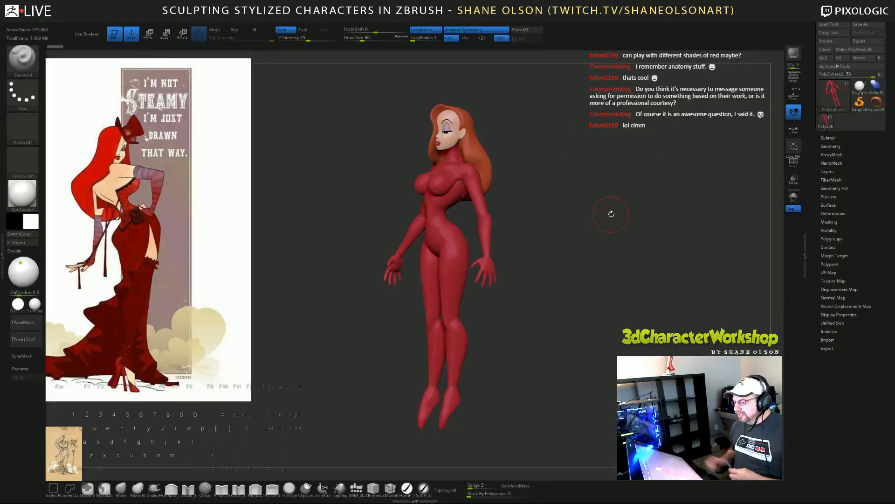
mouse_move(558, 310)
left_mouse_down("shift")
mouse_move(570, 282)
mouse_move(590, 320)
mouse_move(583, 335)
left_mouse_up("shift")
key("s")
left_click(580, 286)
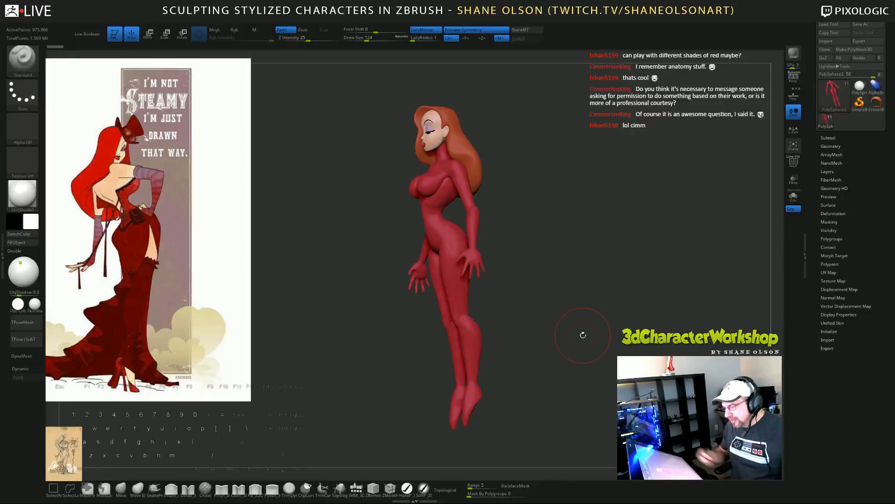
mouse_move(561, 300)
left_mouse_down()
mouse_move(588, 266)
mouse_move(567, 146)
left_mouse_up()
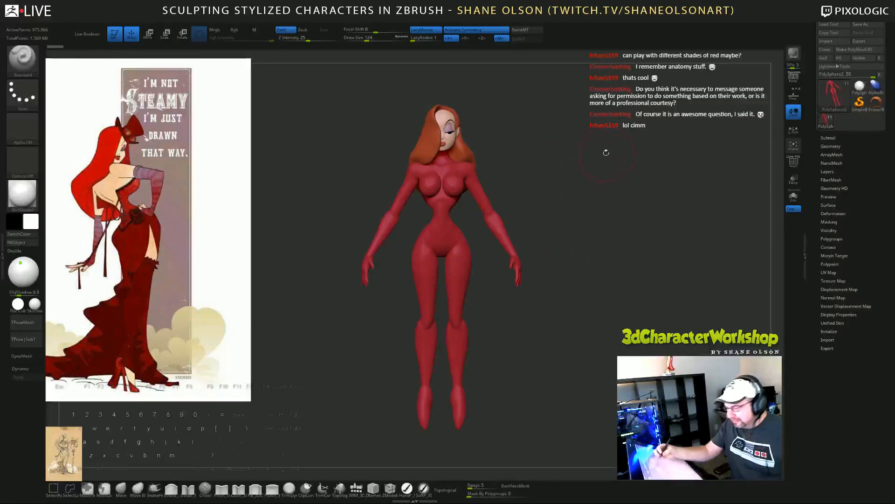
left_click_drag(594, 219, 599, 243)
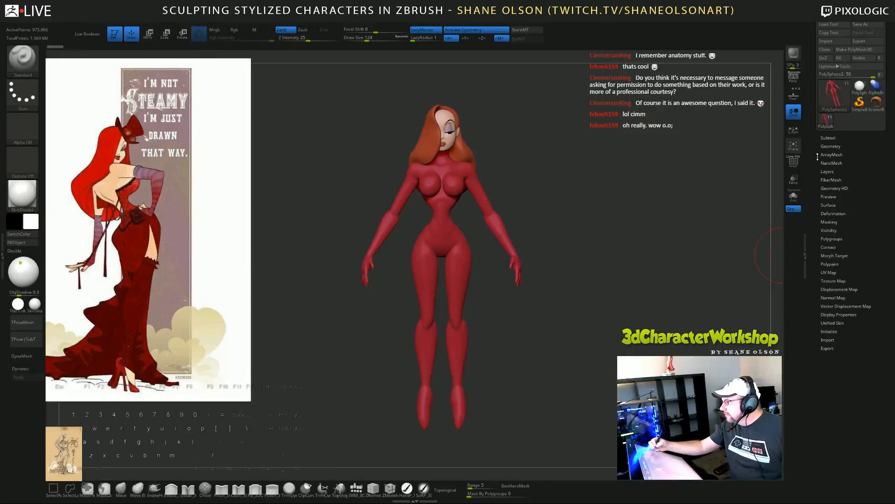
Step: Show the character's subtool list and inspect the whole body from front and three-quarter angles beside the coloured reference
left_click(830, 138)
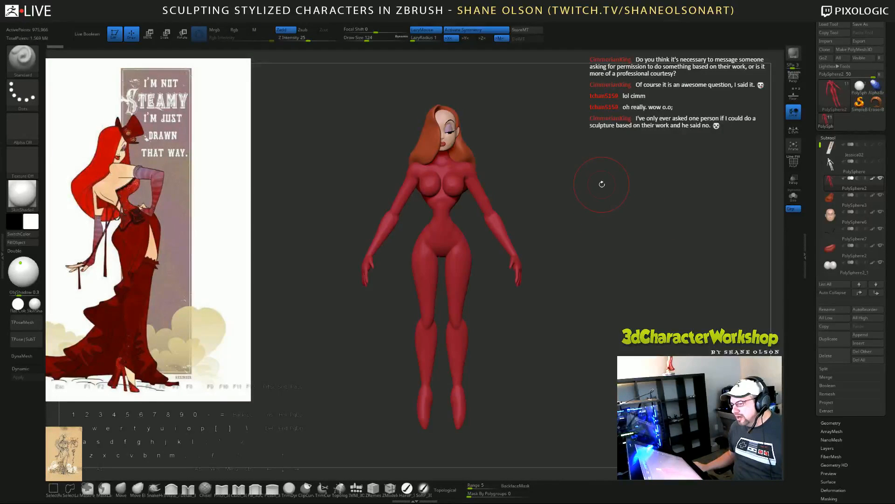
left_click_drag(580, 172, 581, 170, "alt")
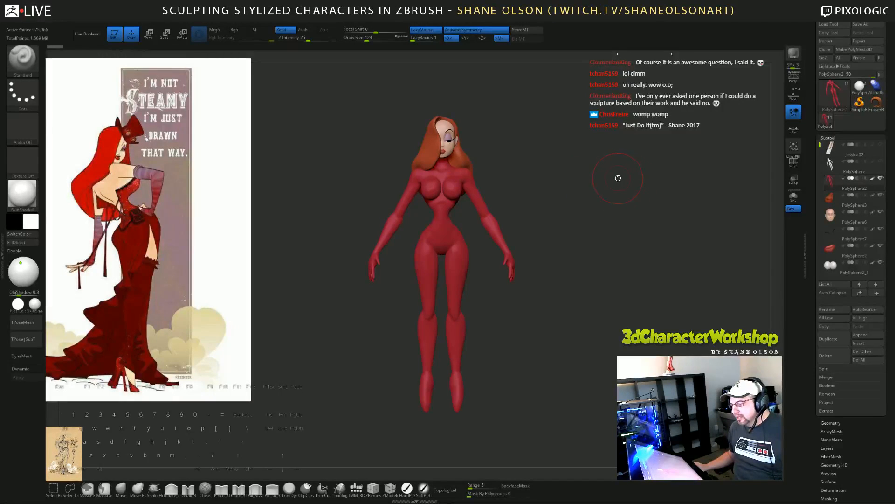
mouse_move(619, 177)
left_mouse_down()
mouse_move(641, 178)
mouse_move(628, 178)
left_mouse_up()
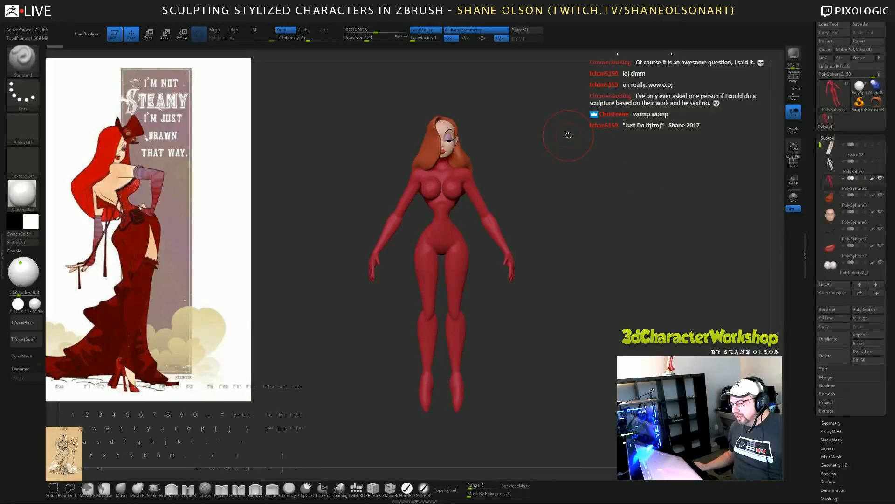
left_click_drag(569, 134, 558, 135)
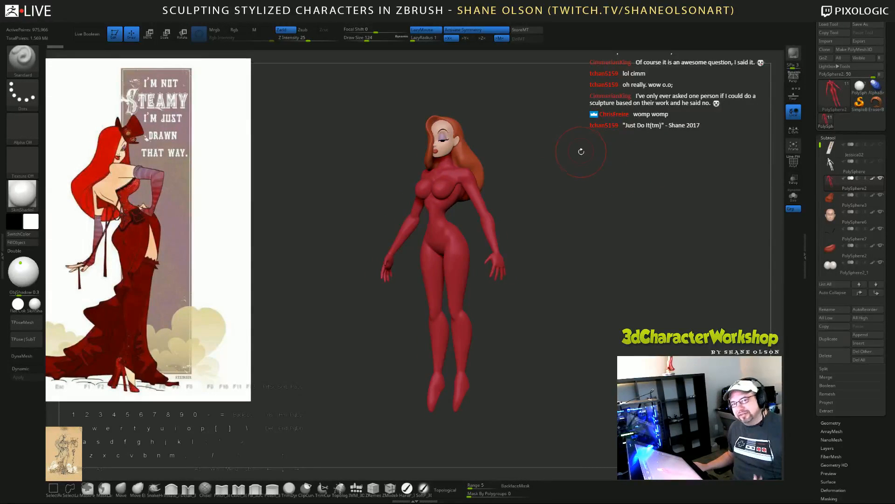
left_click_drag(587, 173, 584, 173)
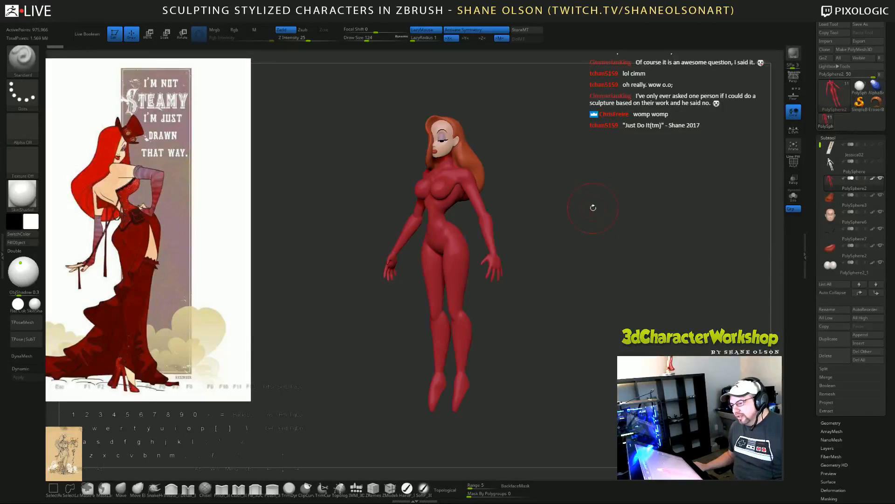
left_click_drag(593, 208, 591, 195)
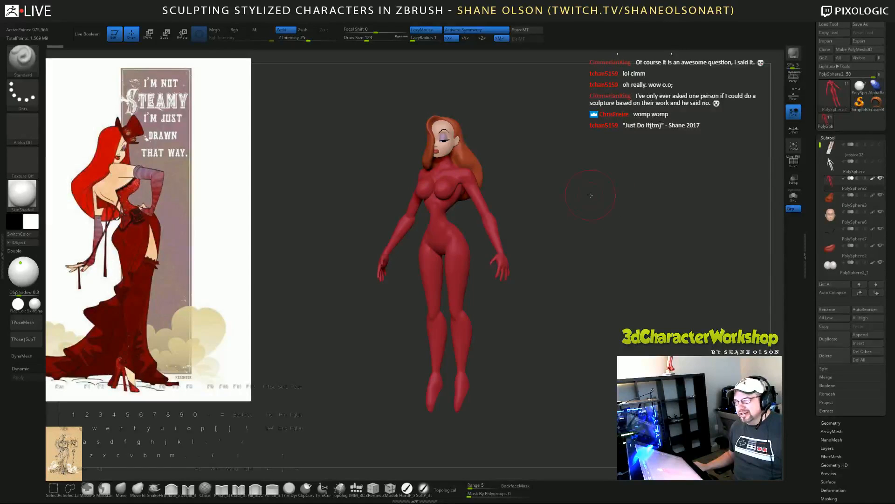
left_click_drag(592, 160, 591, 168, "alt")
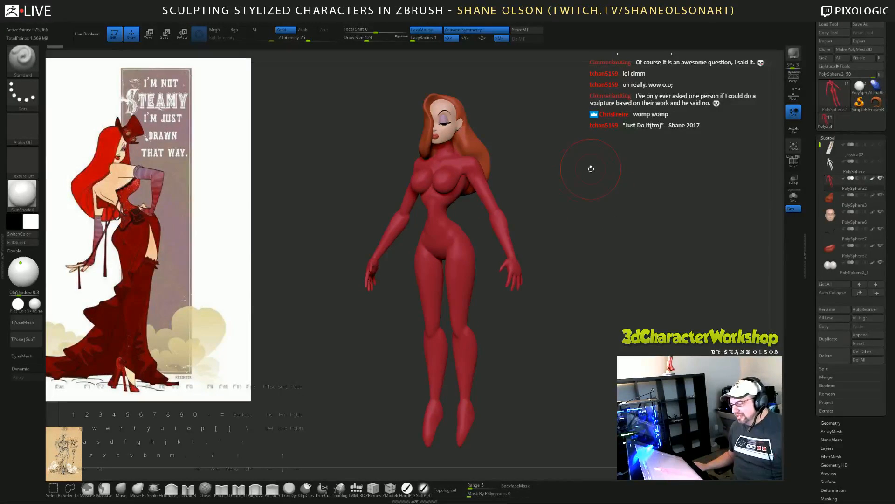
left_click_drag(577, 182, 570, 176)
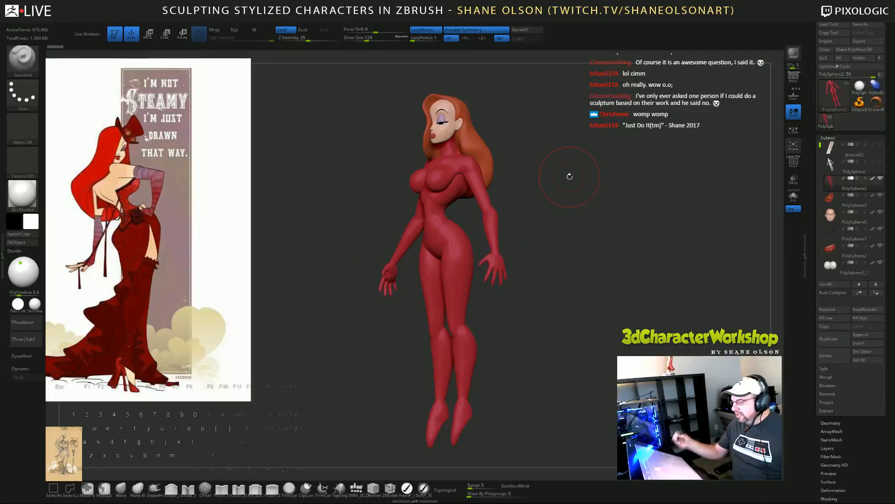
left_click_drag(566, 205, 568, 320, "alt")
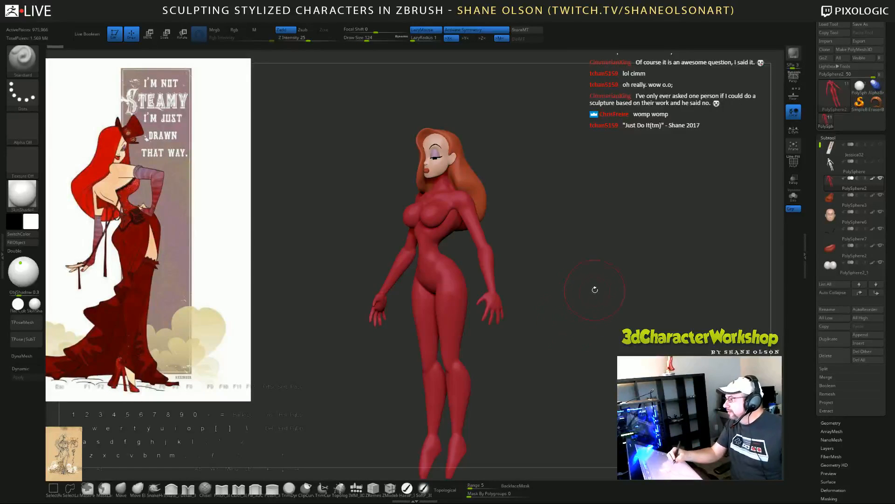
mouse_move(593, 291)
left_mouse_down()
mouse_move(592, 273)
mouse_move(604, 276)
mouse_move(598, 249)
mouse_move(598, 259)
left_mouse_up()
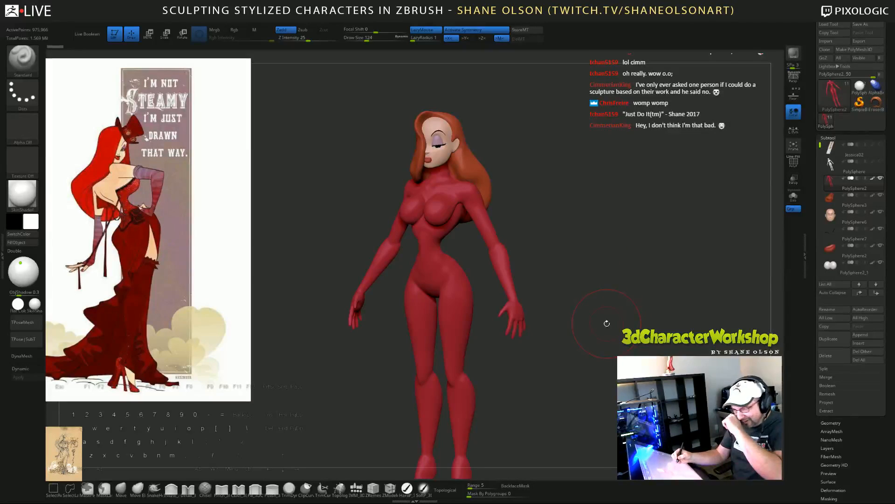
mouse_move(606, 324)
left_mouse_down()
mouse_move(631, 314)
mouse_move(628, 263)
left_mouse_up()
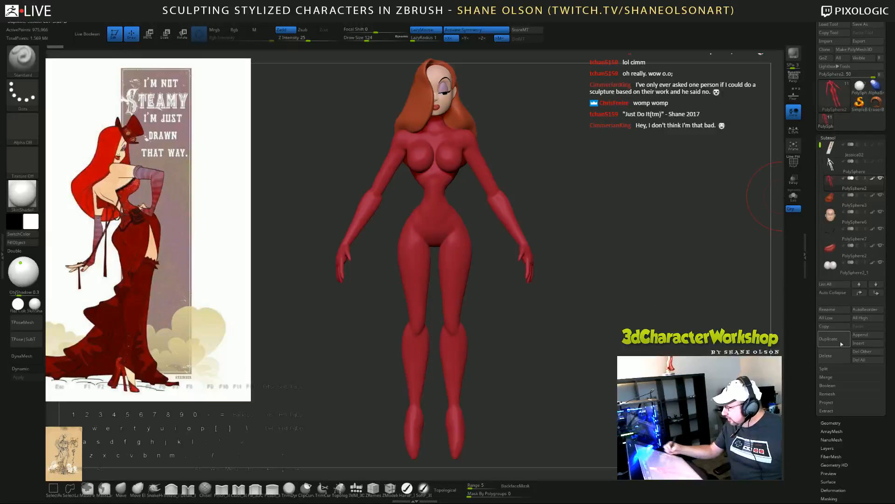
Step: Append a PolyMesh3D star as a new subtool beneath the character's body
left_click(860, 335)
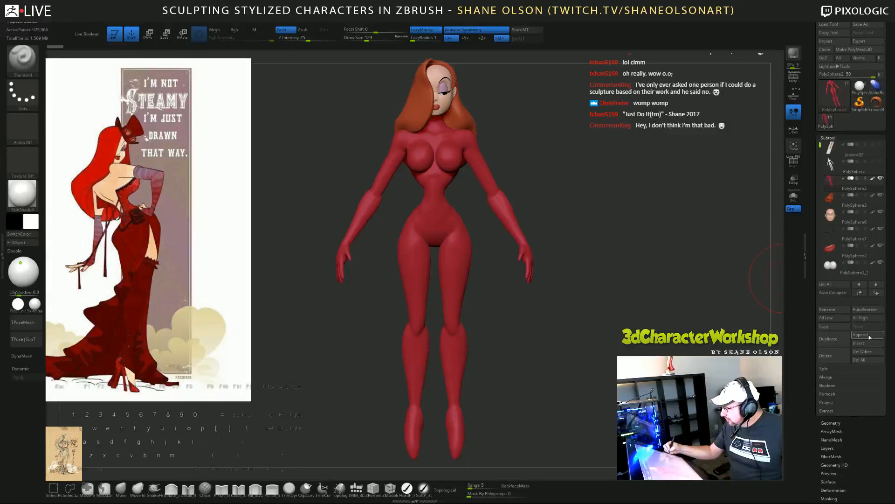
left_click(857, 334)
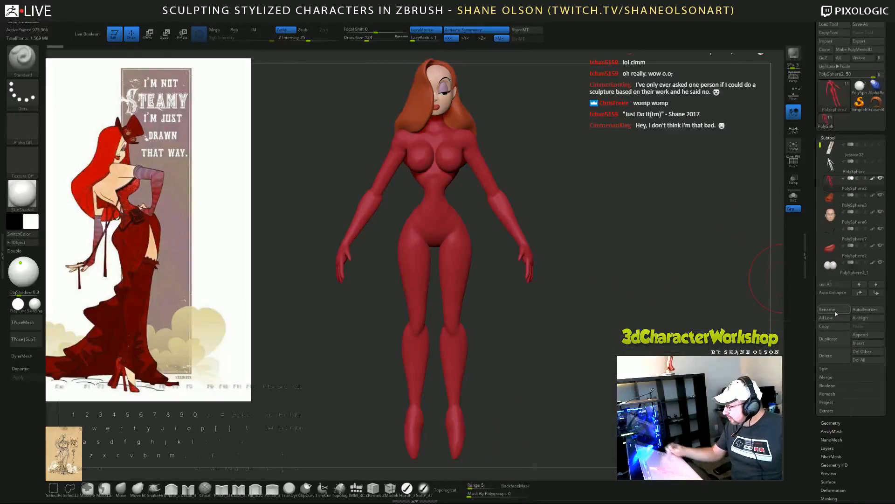
left_click(860, 334)
left_click(591, 387)
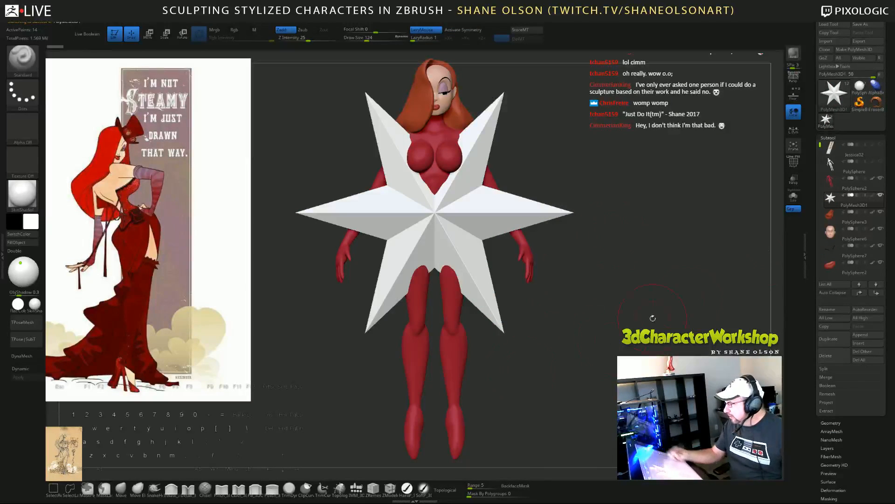
left_click_drag(591, 372, 598, 346, "alt")
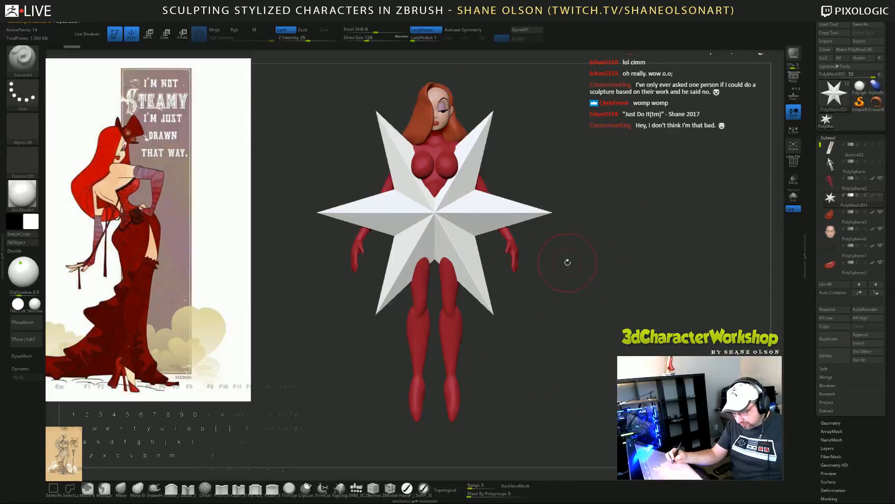
Step: Replace the appended star with a PolySphere primitive using the transform gizmo's type options
key("w")
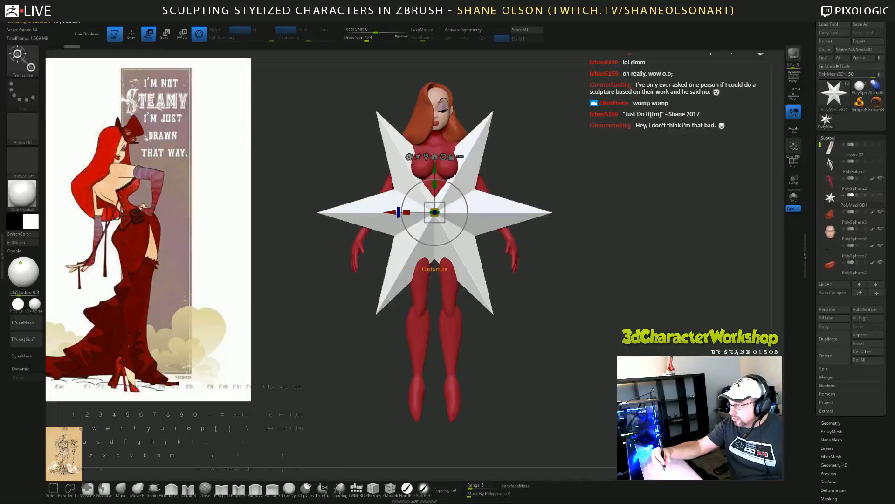
left_click(409, 156)
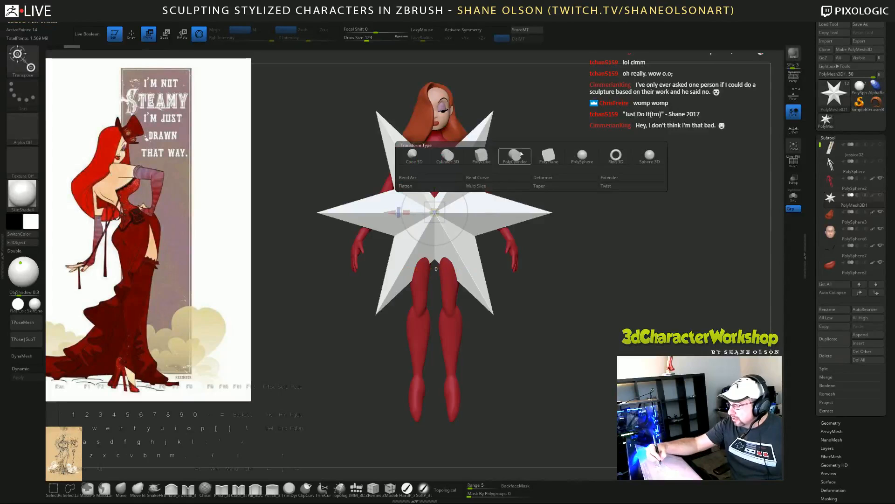
left_click(582, 155)
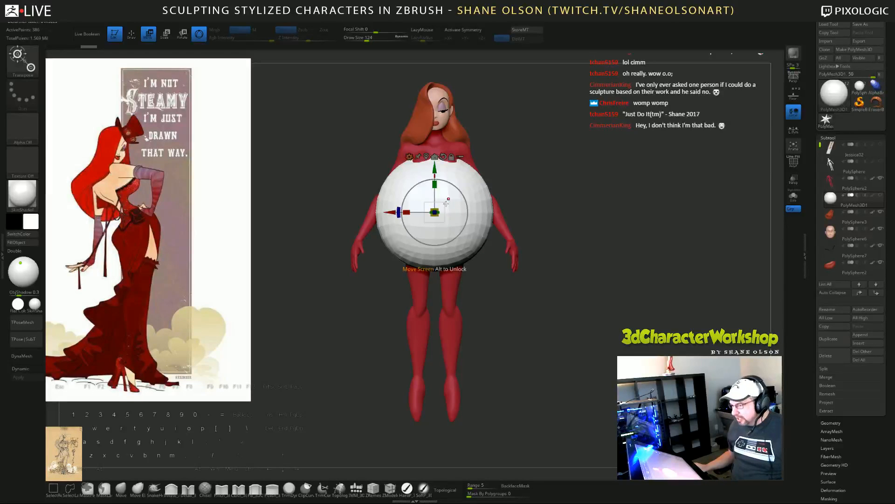
left_click(409, 157)
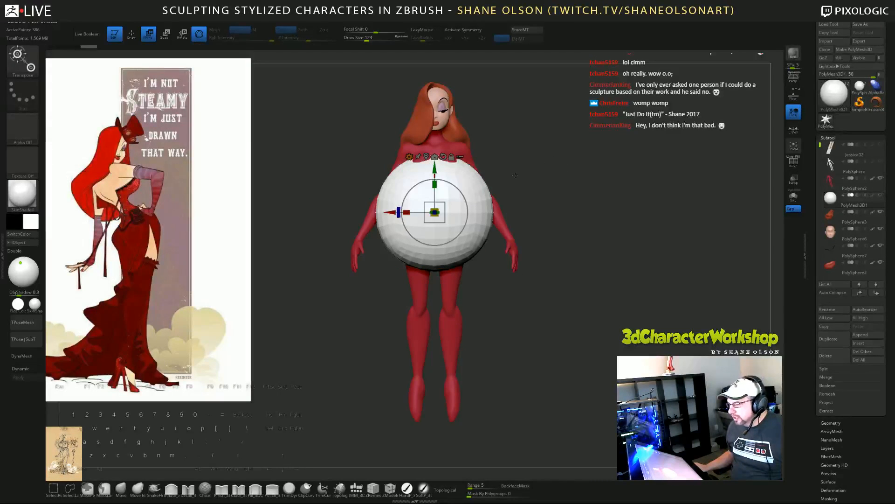
Step: Move the white sphere down over the legs and stretch it vertically into an elongated egg from hips to feet
left_click_drag(441, 165, 401, 333)
left_click_drag(443, 288, 443, 278)
left_click_drag(555, 256, 541, 299, "alt")
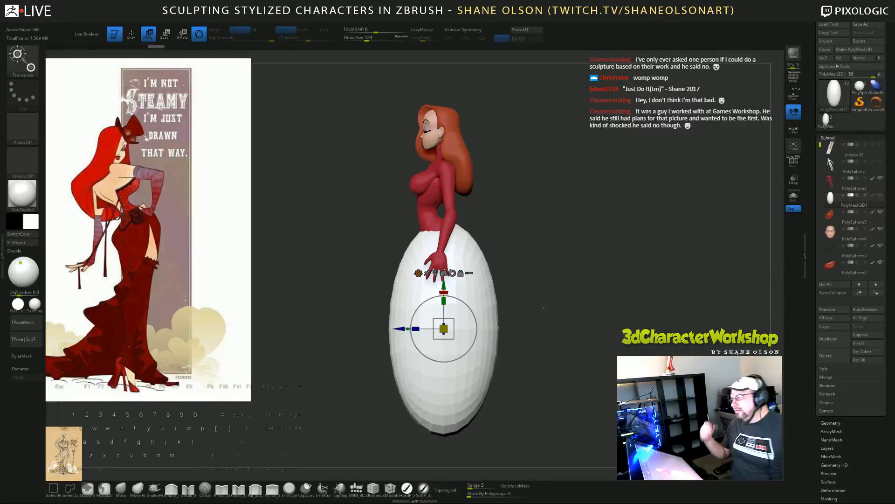
Step: With the Move brush at draw size 338, push the pointed top of the white form down at the waist
key("q")
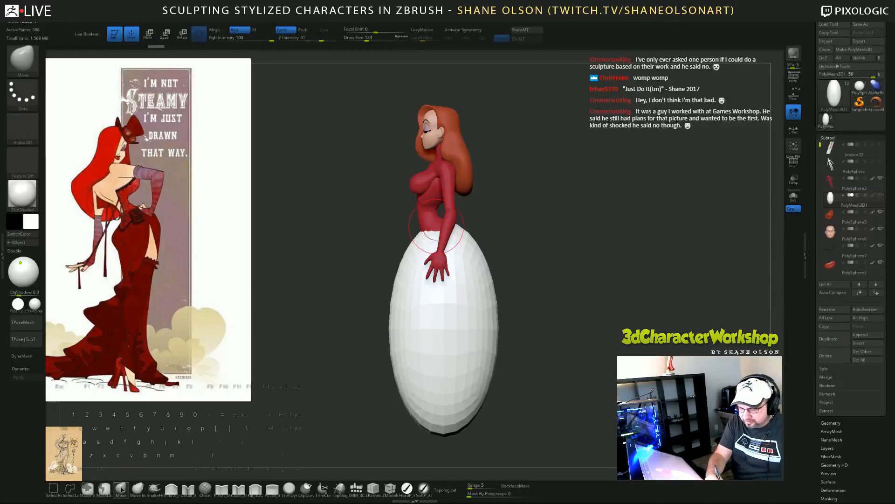
key("s")
left_click(556, 238)
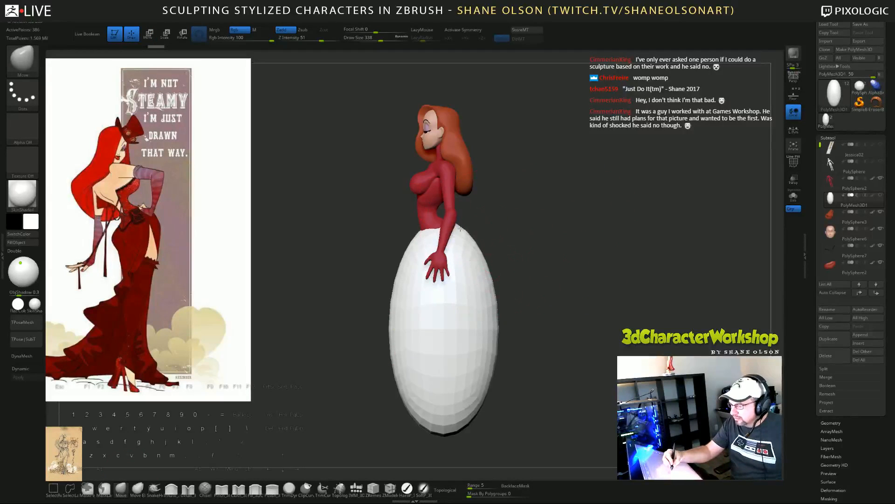
left_click_drag(556, 237, 573, 242)
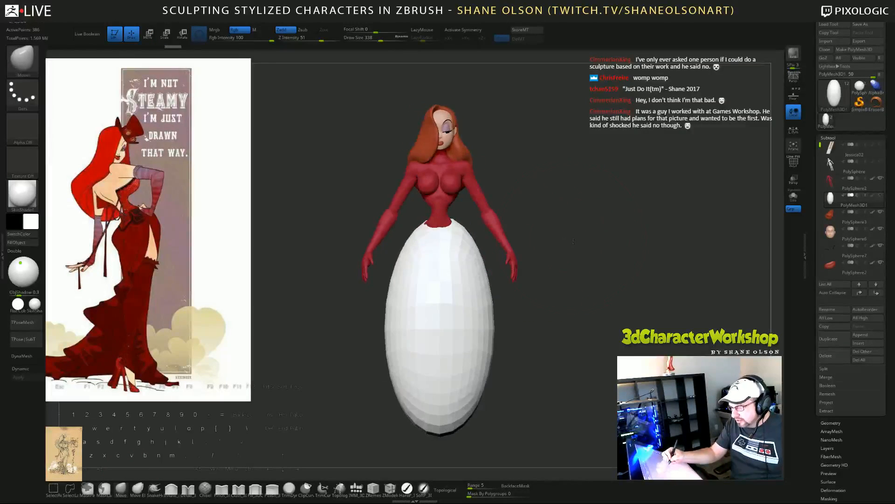
left_click_drag(516, 255, 522, 257)
key("ctrl")
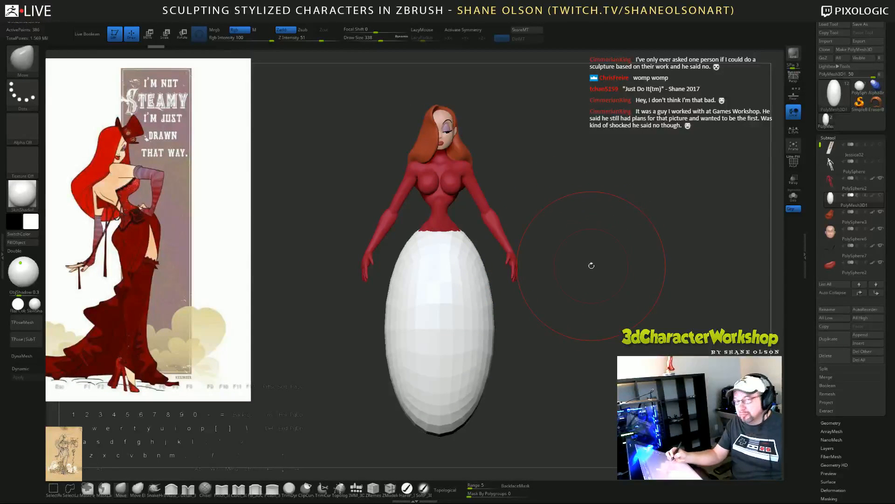
left_click_drag(612, 236, 614, 236)
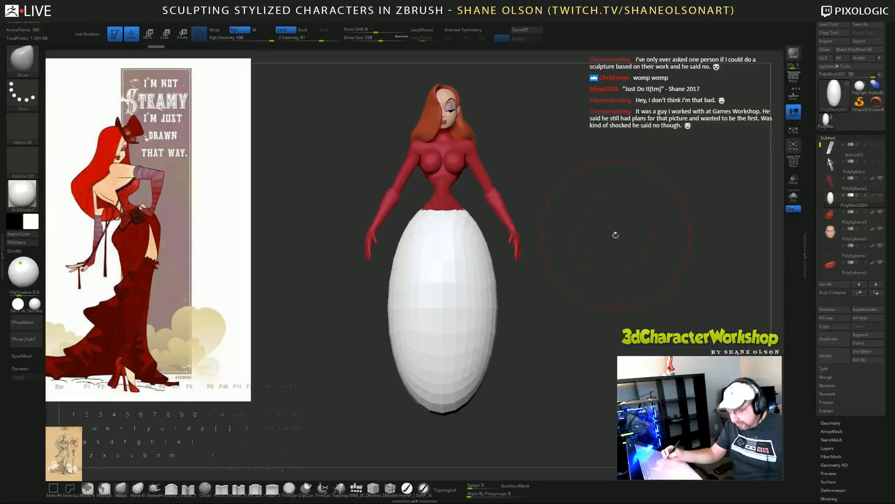
Step: Turn on symmetry across X and pull the upper part of the white form in toward the waist from the side
key("x")
mouse_move(550, 240)
left_mouse_down()
mouse_move(494, 241)
mouse_move(499, 256)
mouse_move(475, 245)
left_mouse_up()
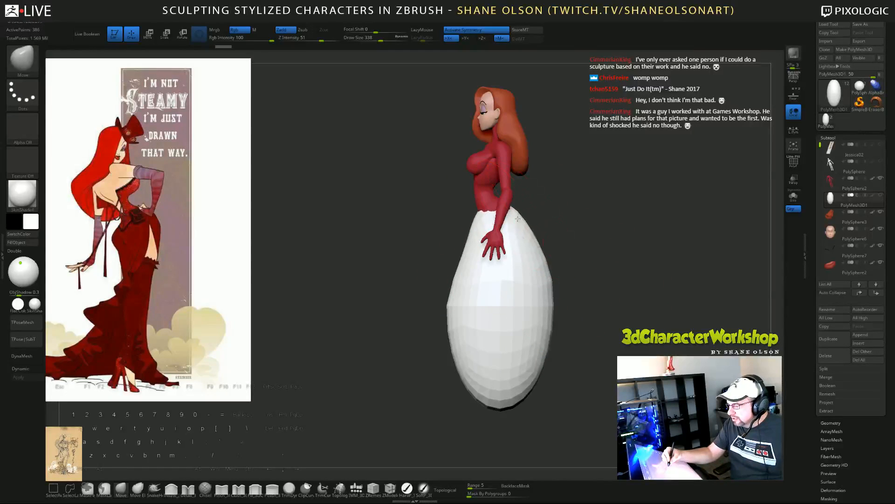
left_click_drag(550, 242, 603, 307)
Step: Smooth the middle and lower part of the white skirt form to even out its silhouette
key("shift")
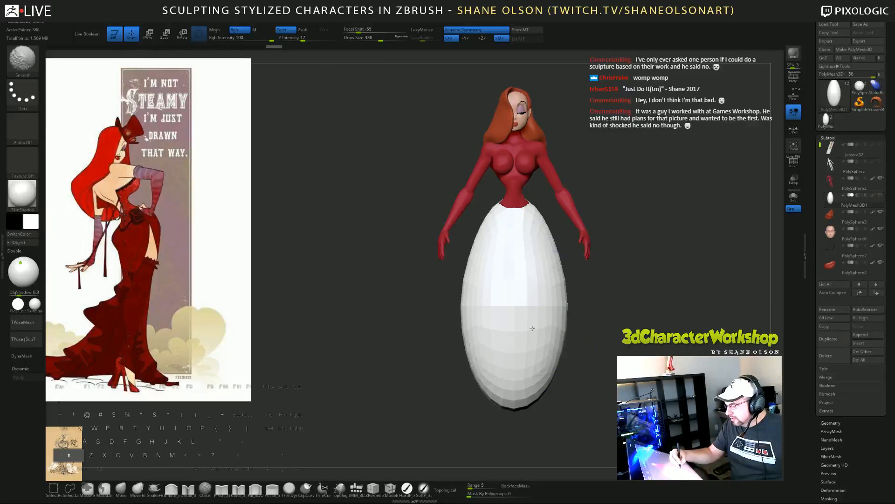
key("space")
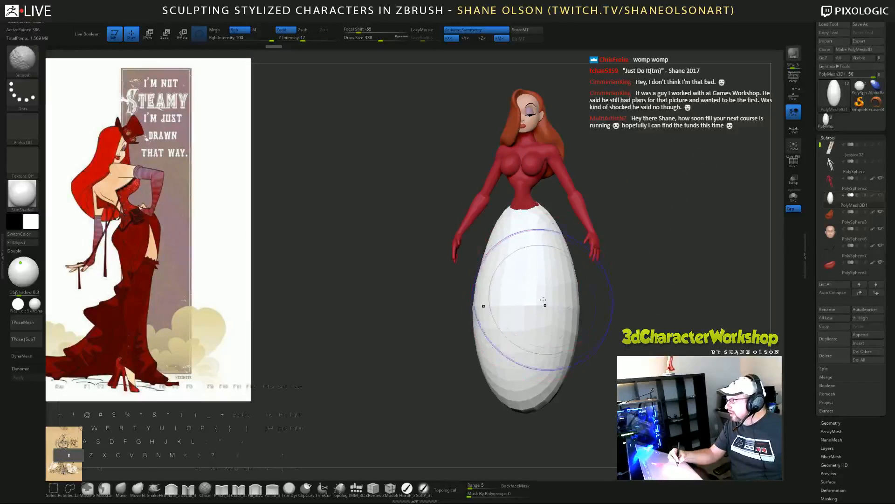
mouse_move(633, 280)
left_mouse_down()
mouse_move(602, 317)
mouse_move(580, 260)
left_mouse_up()
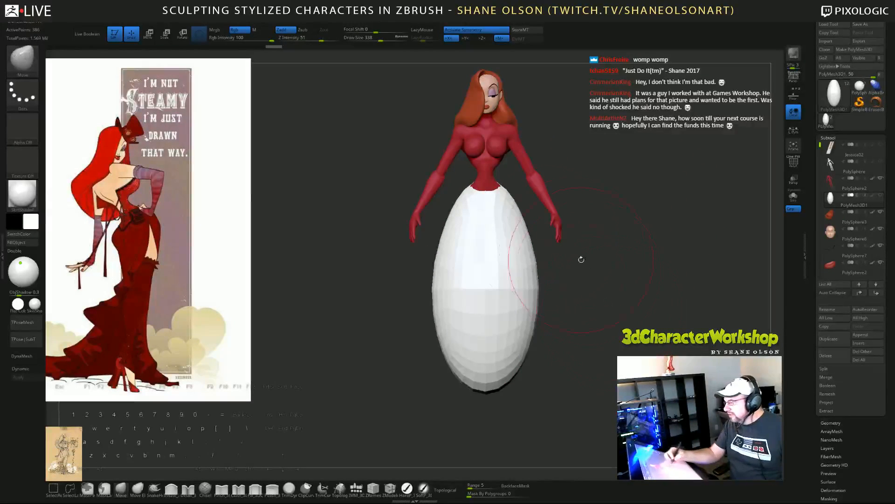
left_click_drag(483, 293, 482, 355, "shift")
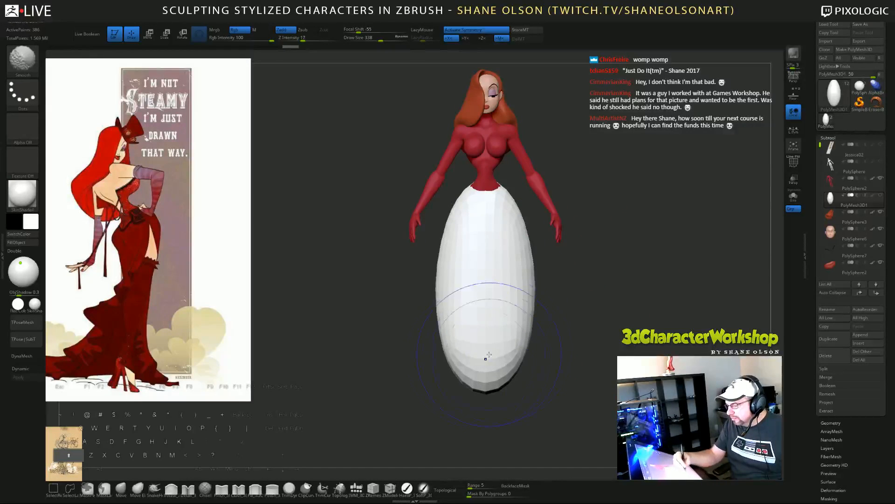
Step: Return to the Move brush and reshape the skirt form's upper edge around the hips, smoothing the transition
key("b")
key("m")
key("v")
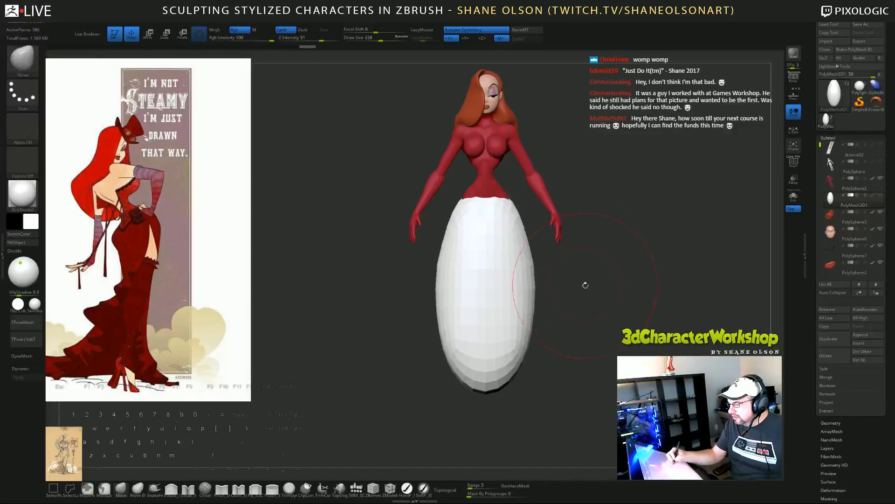
mouse_move(585, 284)
left_mouse_down()
mouse_move(566, 214)
mouse_move(637, 193)
left_mouse_up()
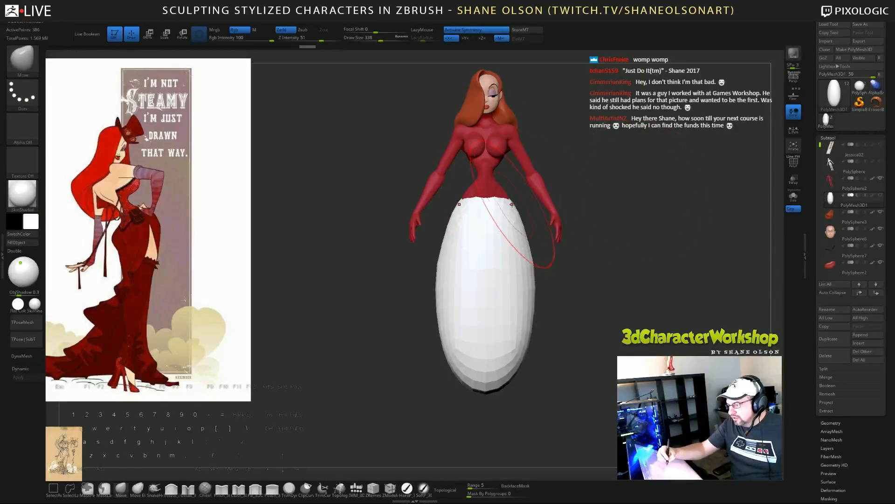
key("shift")
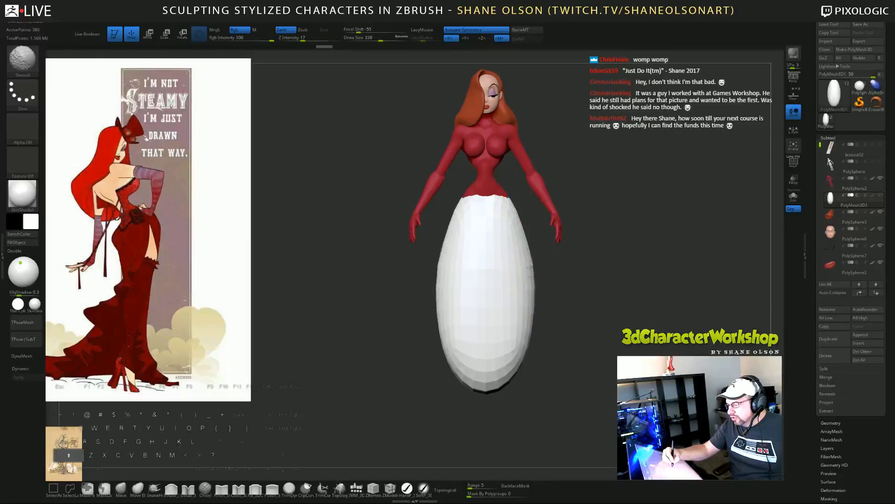
Step: Shape the skirt form around the hips and seat from side and back views with the Move brush
left_click_drag(602, 321, 599, 306, "alt")
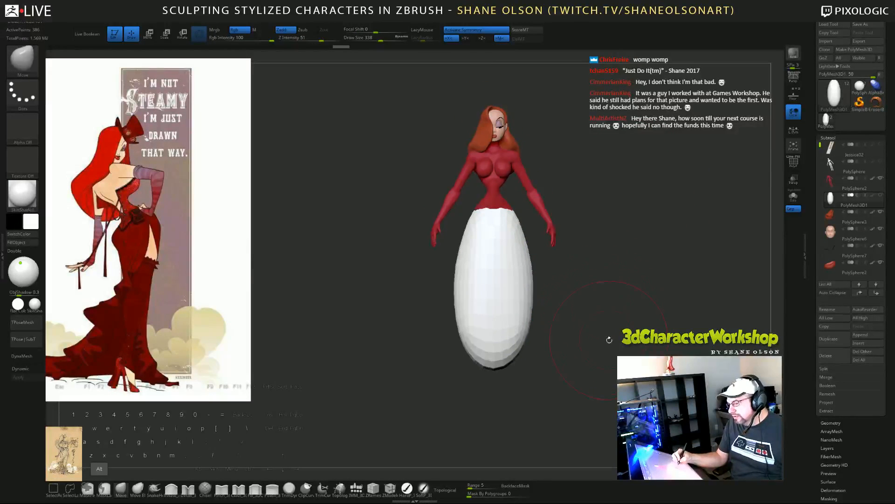
left_click_drag(555, 353, 589, 358)
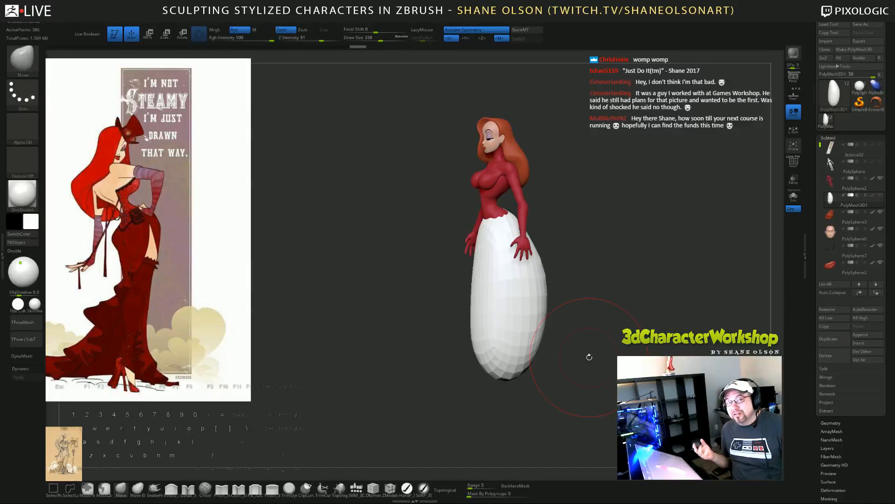
left_click_drag(606, 294, 581, 236, "shift")
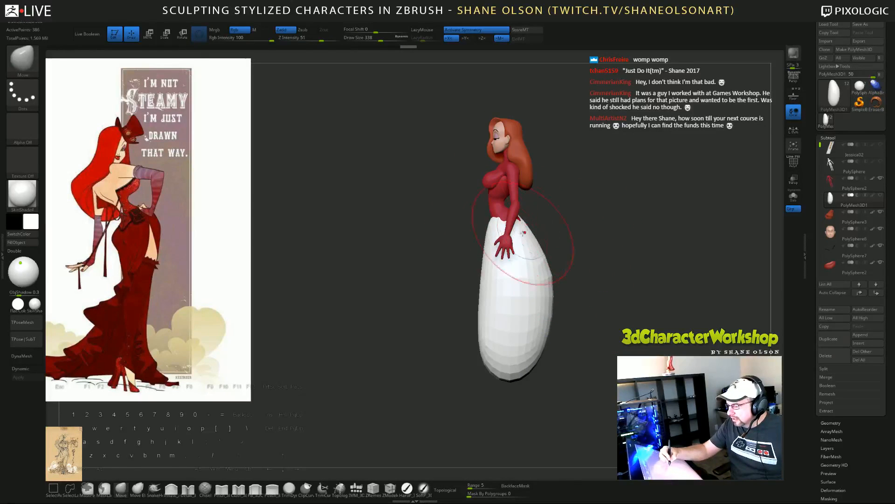
mouse_move(580, 280)
left_mouse_down()
mouse_move(569, 281)
mouse_move(586, 205)
mouse_move(587, 240)
mouse_move(545, 236)
left_mouse_up()
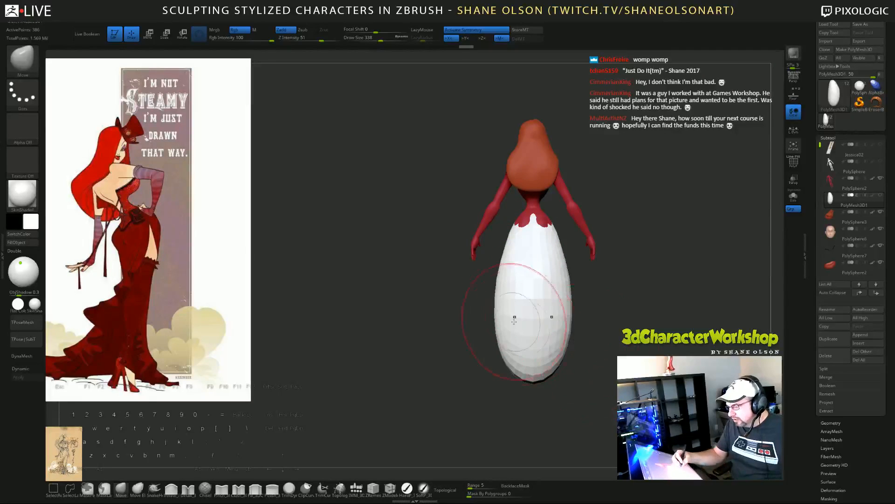
left_click_drag(555, 399, 581, 311)
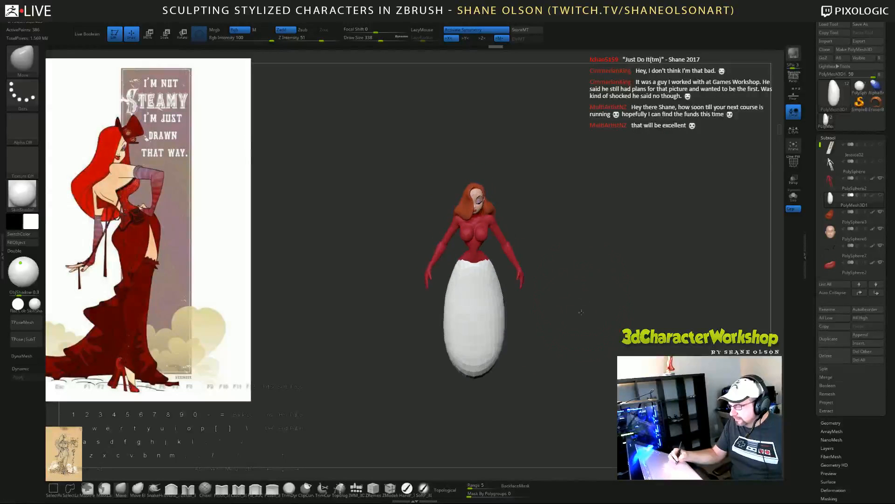
Step: Refine and smooth the front of the skirt form into a slimmer, even volume, checking it from several angles
mouse_move(593, 349)
left_mouse_down()
mouse_move(602, 342)
mouse_move(599, 364)
mouse_move(577, 364)
mouse_move(576, 334)
mouse_move(600, 320)
left_mouse_up()
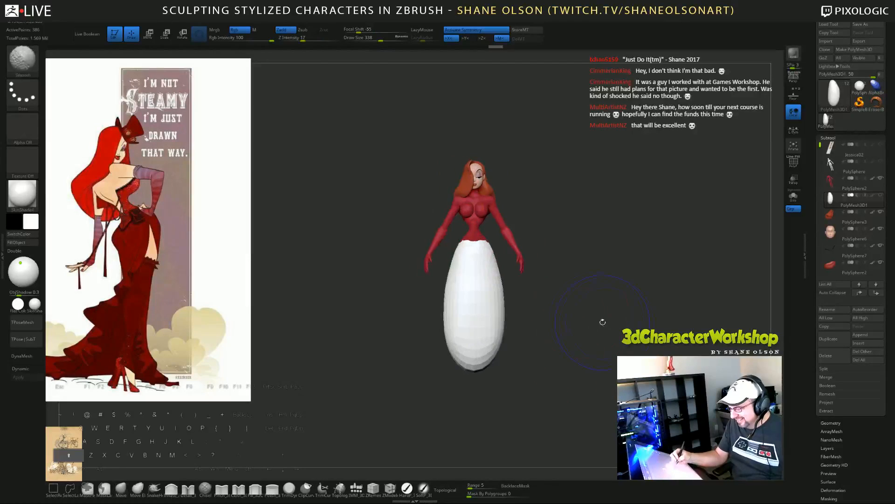
left_click_drag(567, 251, 556, 337)
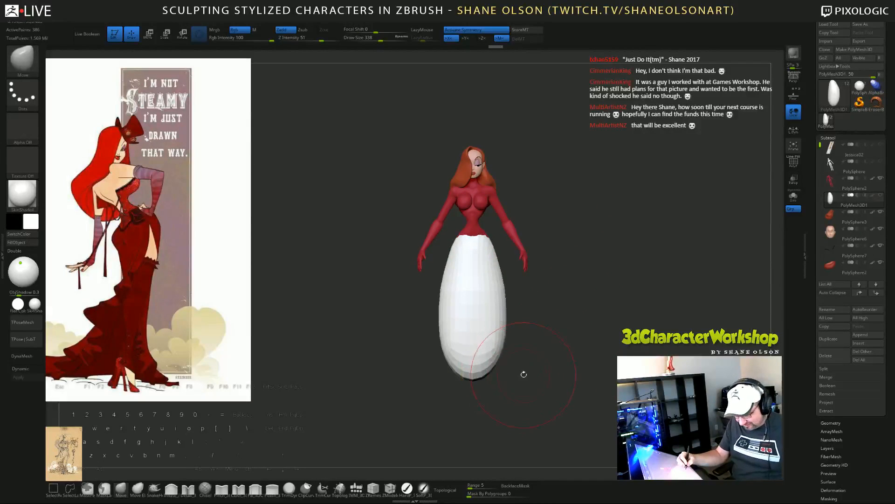
left_click_drag(519, 370, 548, 282)
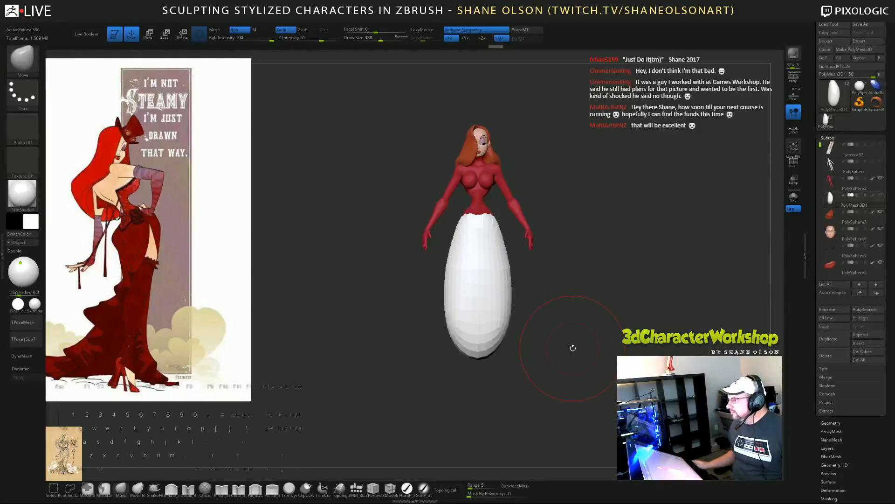
mouse_move(583, 302)
left_mouse_down()
mouse_move(577, 270)
mouse_move(568, 278)
left_mouse_up()
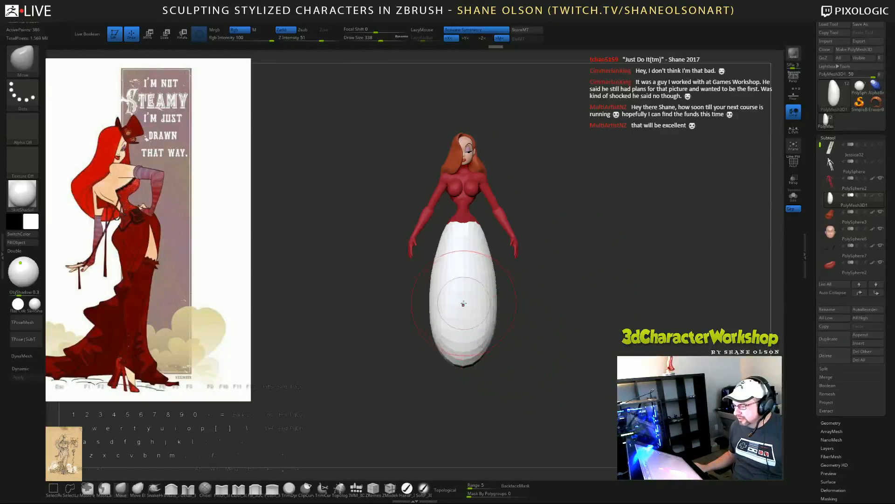
key("shift")
left_click_drag(451, 294, 449, 268, "shift")
left_click_drag(577, 322, 534, 321)
left_click_drag(510, 358, 542, 361)
Step: Turn on transparency and, with the Move brush at draw size 422, push the skirt form's rounded bottom up above the ankles
left_click(793, 179)
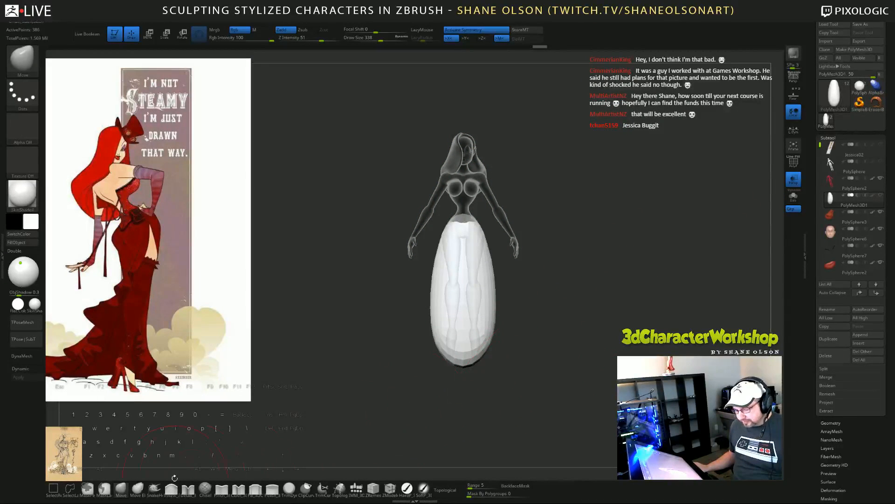
left_click(121, 490)
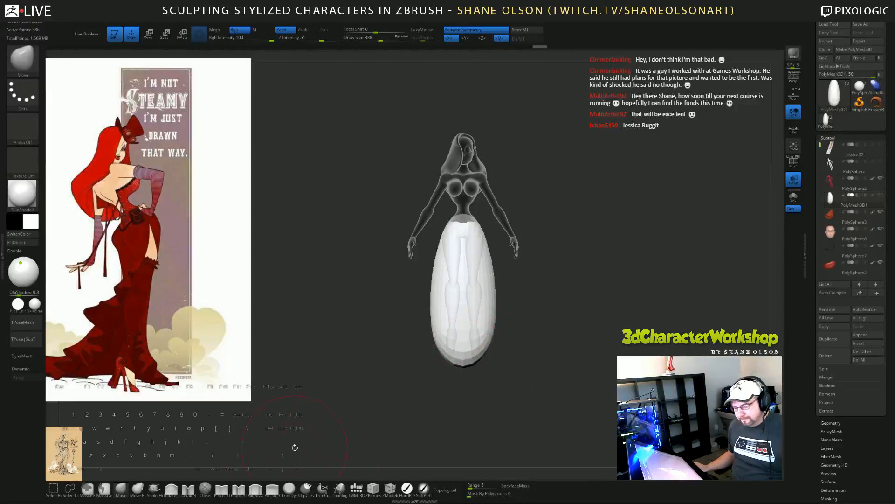
key("s")
left_click_drag(301, 420, 305, 421)
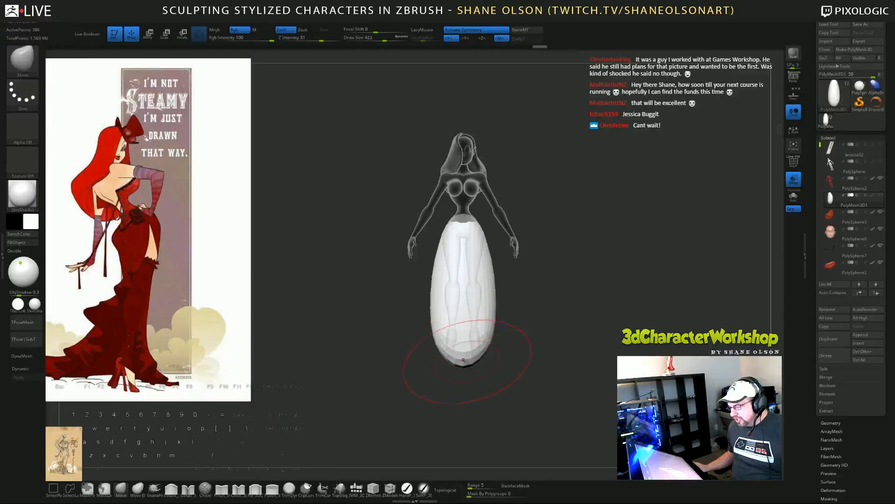
left_click_drag(464, 359, 463, 322)
mouse_move(577, 340)
left_mouse_down()
mouse_move(531, 346)
mouse_move(497, 326)
left_mouse_up()
left_click_drag(490, 343, 514, 340)
left_click_drag(471, 302, 474, 312)
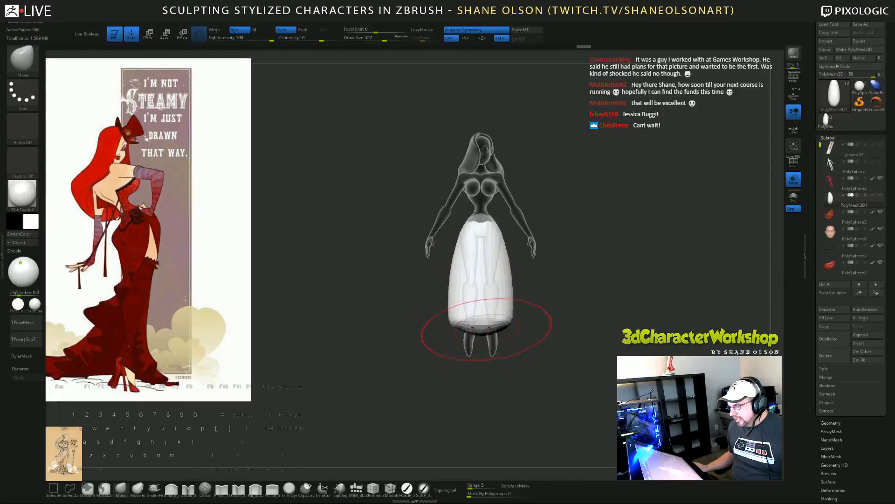
Step: Nudge the skirt form's bottom edge upward with a smaller Move brush, evening out the hem from front and side views
key("s")
left_click_drag(573, 334, 572, 335)
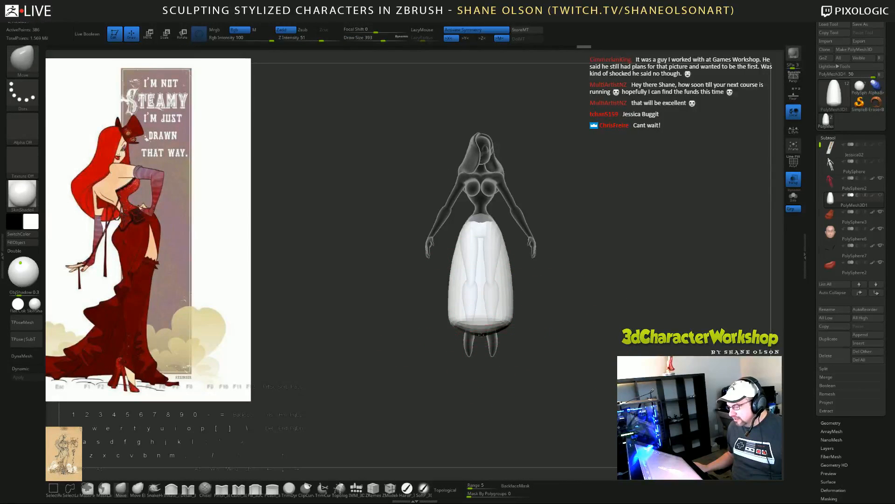
left_click_drag(482, 334, 482, 327)
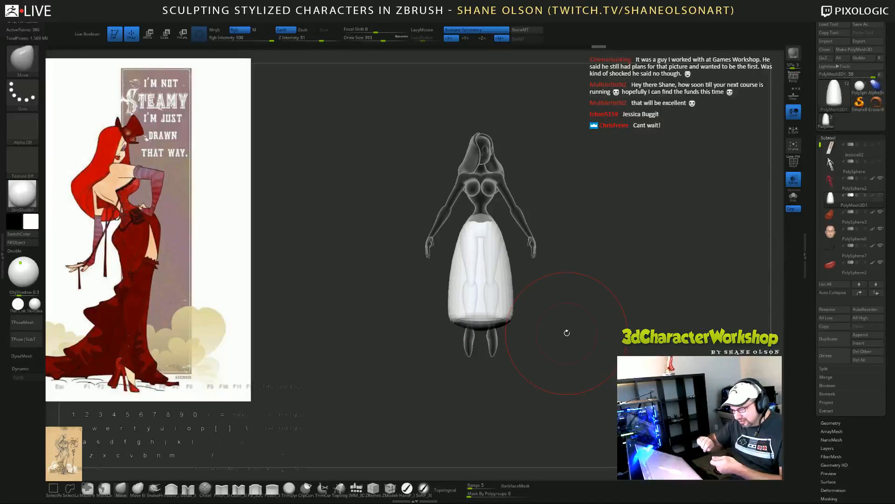
left_click_drag(602, 318, 579, 314, "shift")
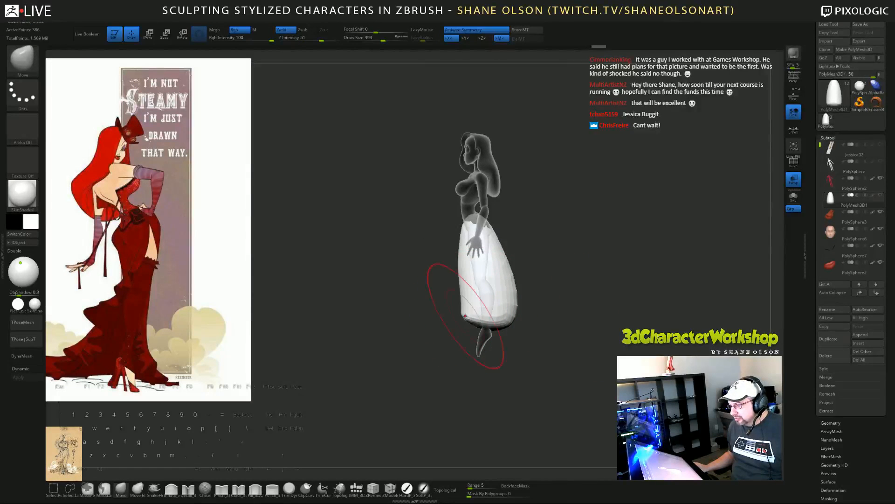
left_click_drag(466, 316, 466, 314)
left_click_drag(460, 266, 477, 292)
mouse_move(576, 307)
left_mouse_down()
mouse_move(602, 321)
mouse_move(576, 320)
mouse_move(582, 311)
left_mouse_up()
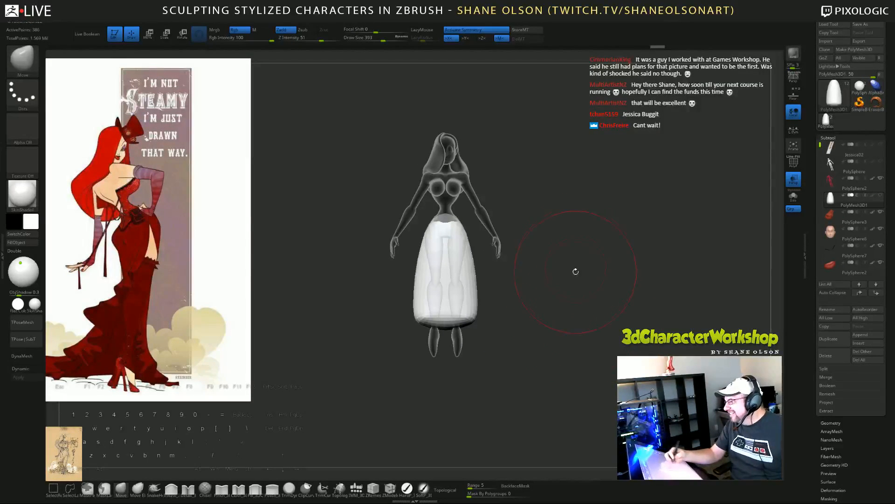
Step: Pull the lower sides of the skirt form slightly inward with the Move brush to slim its front silhouette
mouse_move(576, 272)
left_mouse_down()
mouse_move(551, 314)
mouse_move(524, 317)
left_mouse_up()
left_click_drag(465, 295, 602, 334)
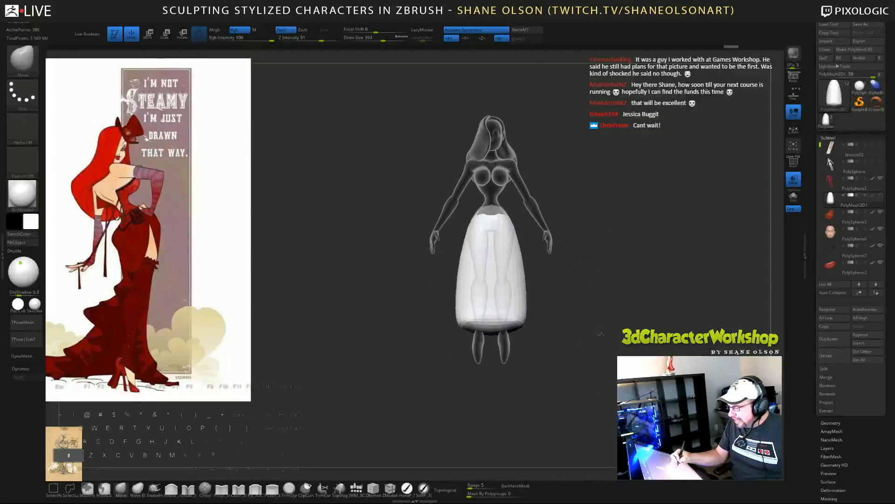
left_click_drag(530, 293, 521, 262)
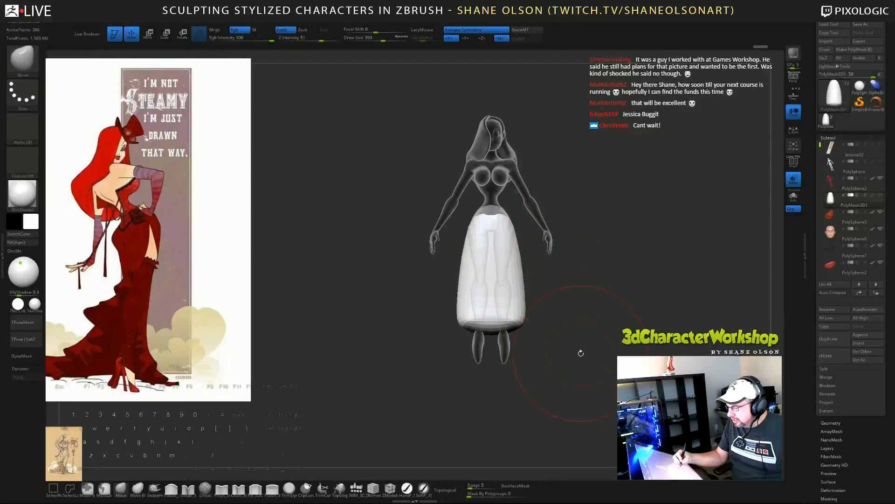
left_click_drag(581, 353, 560, 355)
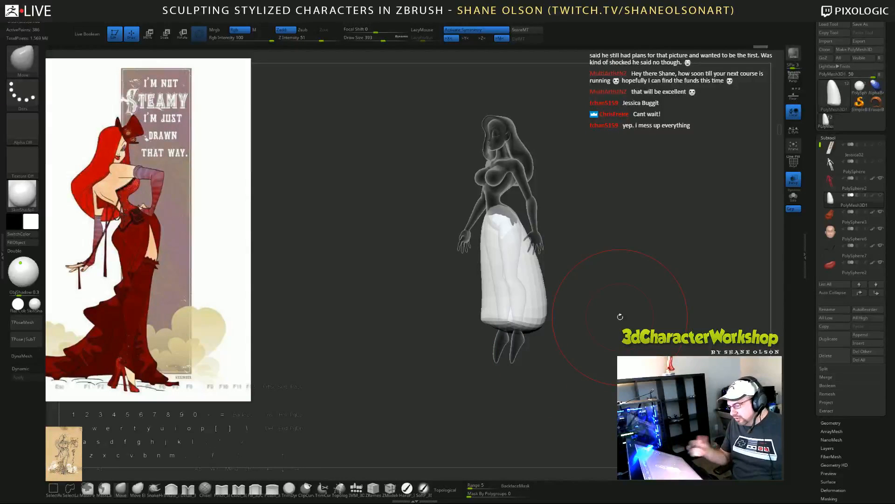
left_click_drag(610, 316, 623, 317, "shift")
left_click_drag(592, 283, 602, 286, "alt")
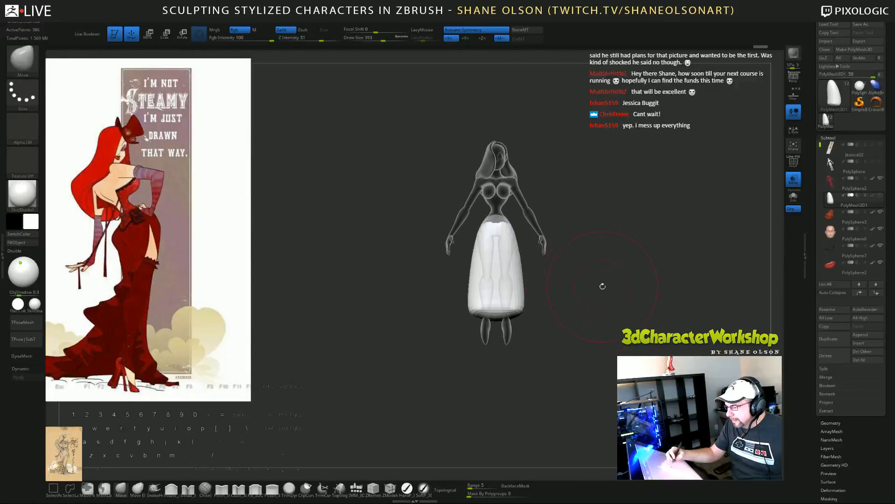
left_click_drag(614, 332, 591, 346)
left_click_drag(596, 305, 584, 297, "alt")
left_click_drag(594, 348, 613, 346)
mouse_move(586, 310)
left_mouse_down("alt")
mouse_move(586, 336)
mouse_move(599, 339)
mouse_move(594, 330)
left_mouse_up("alt")
key("bracketleft")
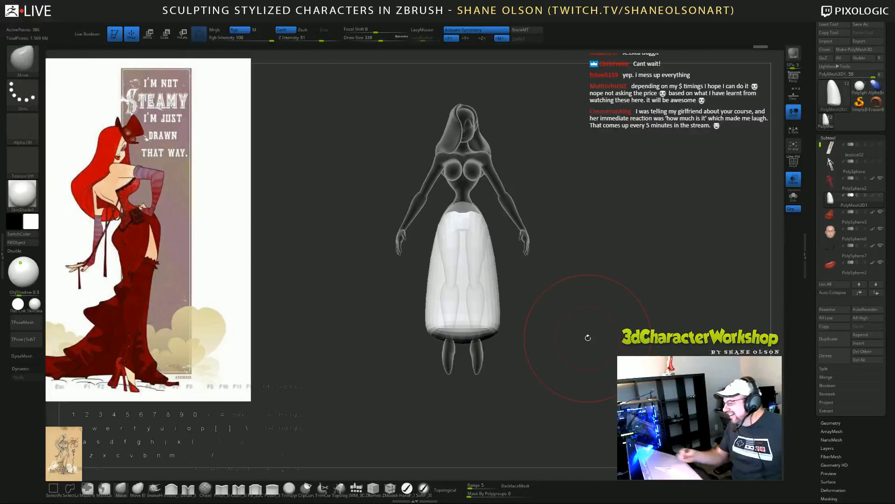
key("space")
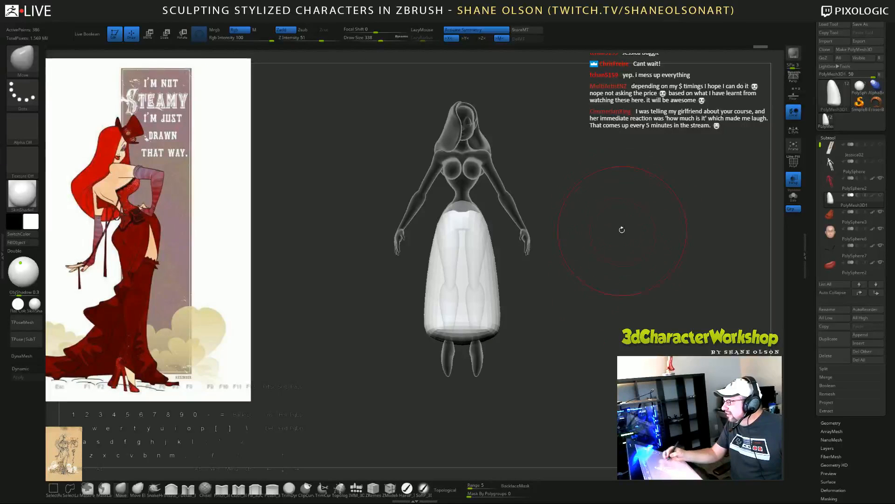
Step: Turn off symmetry and, with the Move brush at draw size 379, pull the hem outward on the character's left side from behind
left_click_drag(592, 304, 548, 328, "alt")
mouse_move(542, 330)
left_mouse_down("shift")
mouse_move(527, 350)
mouse_move(496, 322)
left_mouse_up("shift")
key("s")
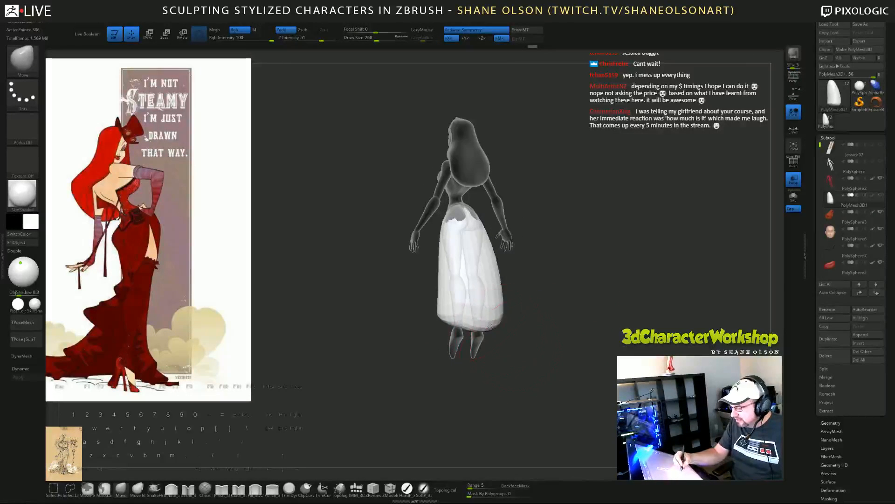
mouse_move(559, 371)
left_mouse_down()
mouse_move(520, 336)
mouse_move(526, 362)
mouse_move(562, 352)
mouse_move(581, 368)
mouse_move(586, 301)
mouse_move(542, 352)
mouse_move(566, 335)
mouse_move(590, 347)
left_mouse_up()
key("x")
key("s")
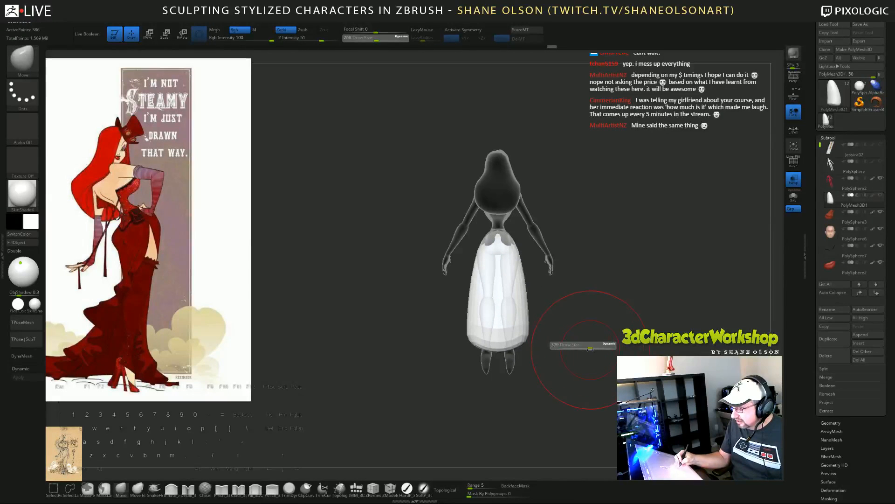
left_click_drag(456, 352, 442, 357)
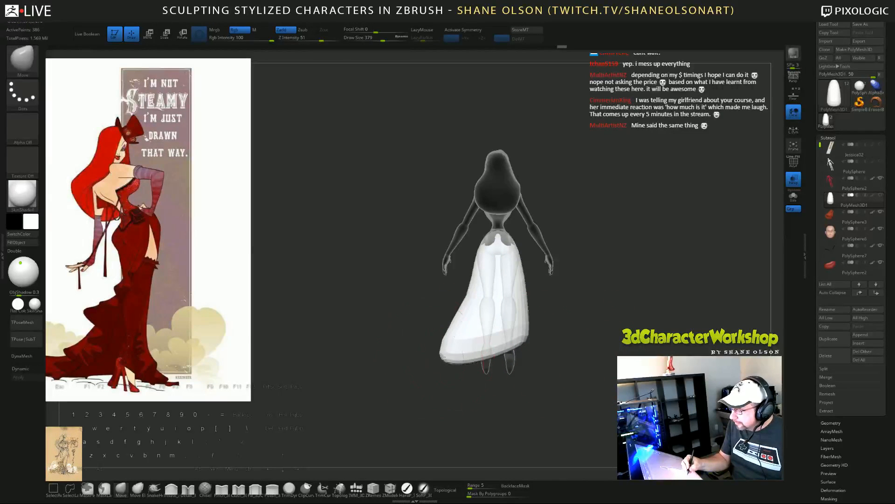
Step: Extend the pulled-out hem into a longer side train and push in the skirt above it to form a concave curve
left_click_drag(560, 373, 558, 395)
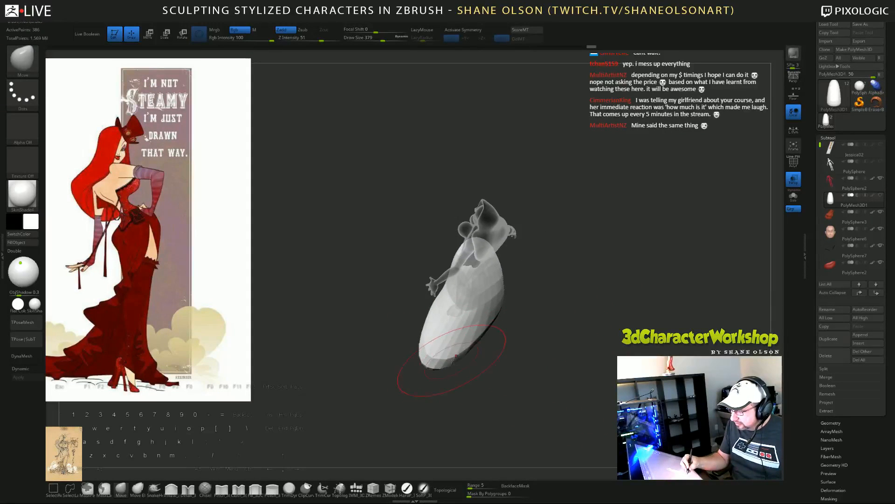
left_click_drag(476, 389, 486, 270)
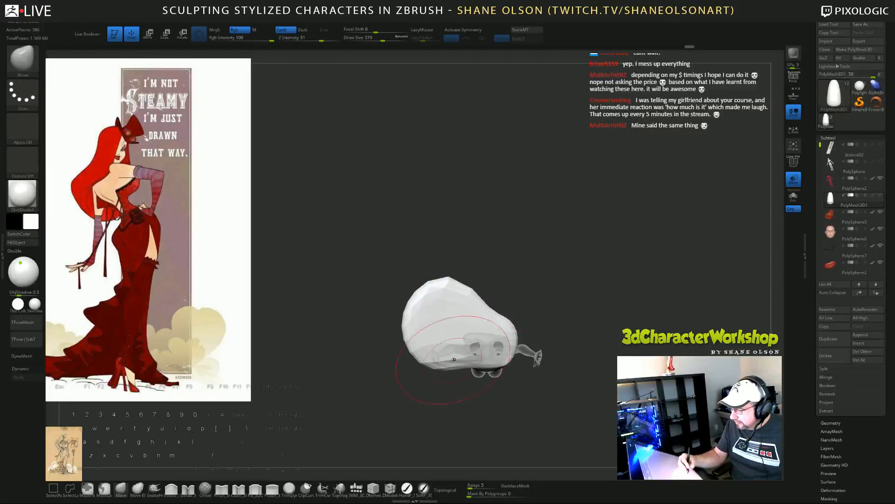
left_click_drag(542, 264, 539, 348)
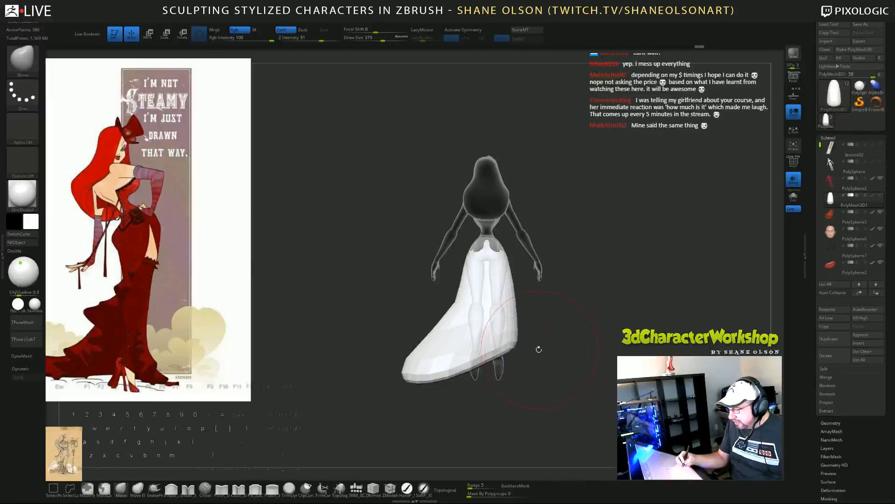
left_click_drag(444, 327, 459, 309)
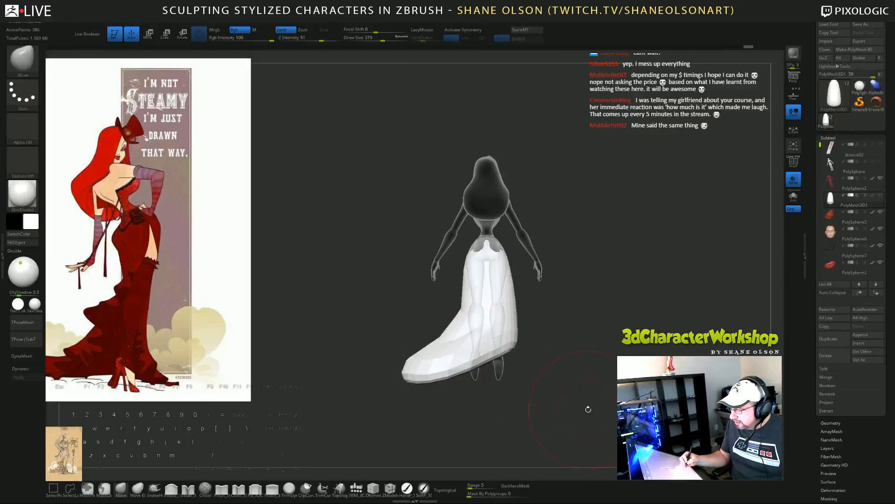
Step: Broaden and round the train from below with the Move brush, using draw sizes 492 and 400
left_click_drag(588, 409, 503, 289)
key("s")
left_click_drag(499, 239, 506, 240)
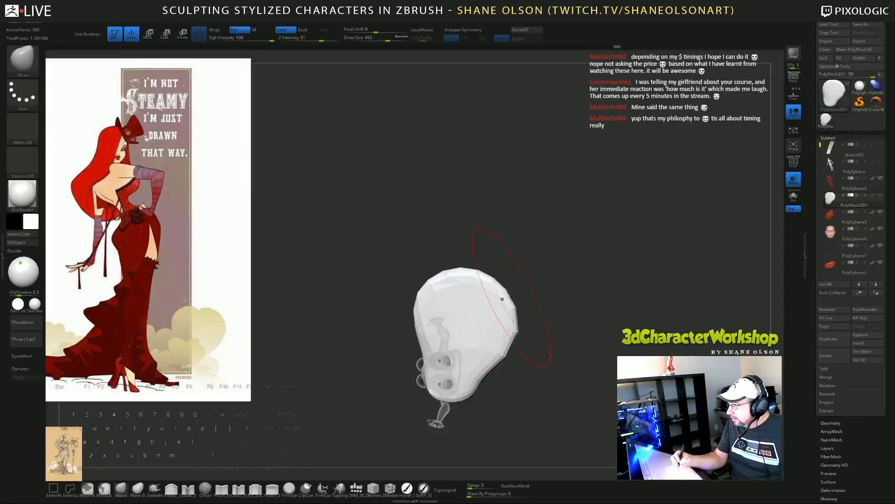
left_click_drag(586, 280, 578, 262, "alt")
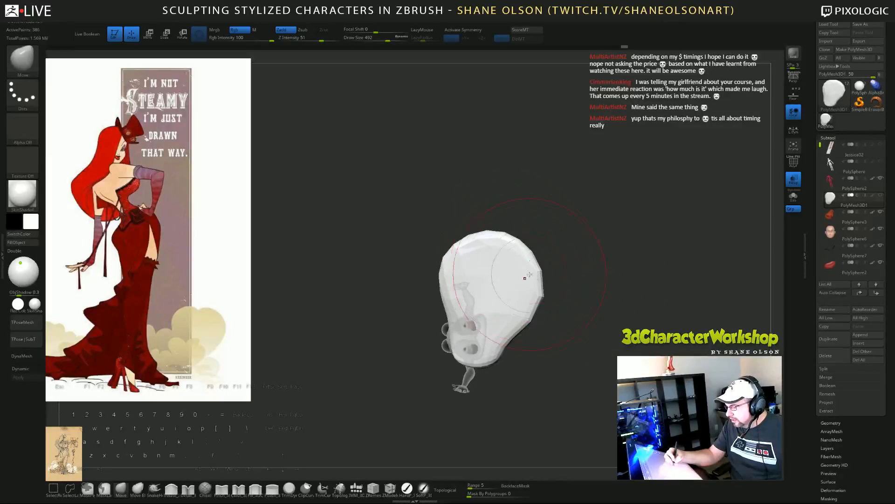
mouse_move(529, 275)
left_mouse_down()
mouse_move(540, 280)
mouse_move(543, 336)
mouse_move(524, 328)
left_mouse_up()
key("s")
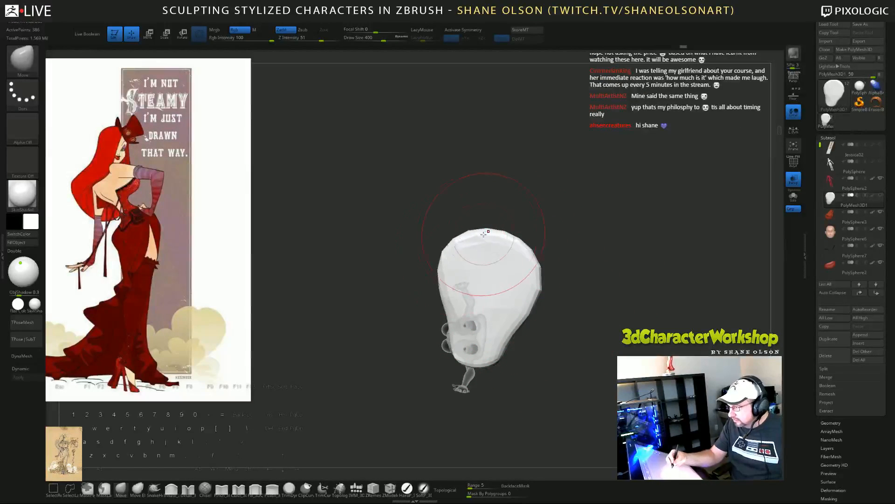
left_click_drag(606, 296, 603, 280, "alt")
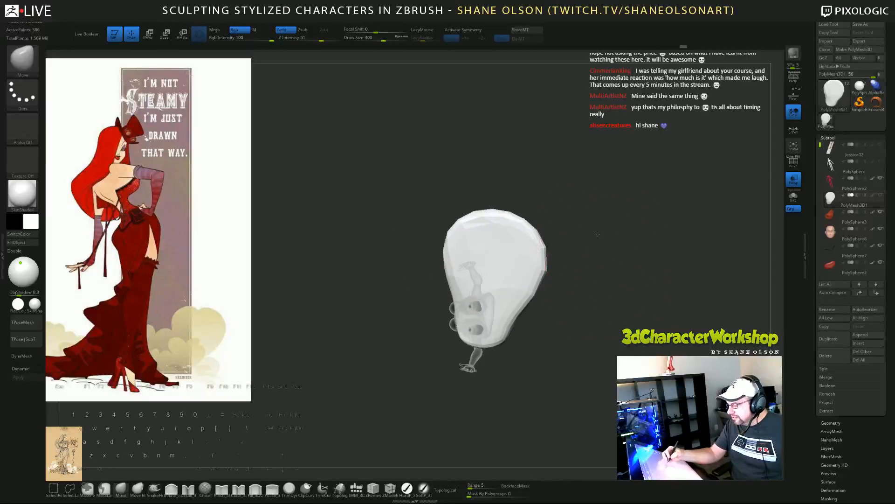
left_click_drag(597, 246, 566, 320)
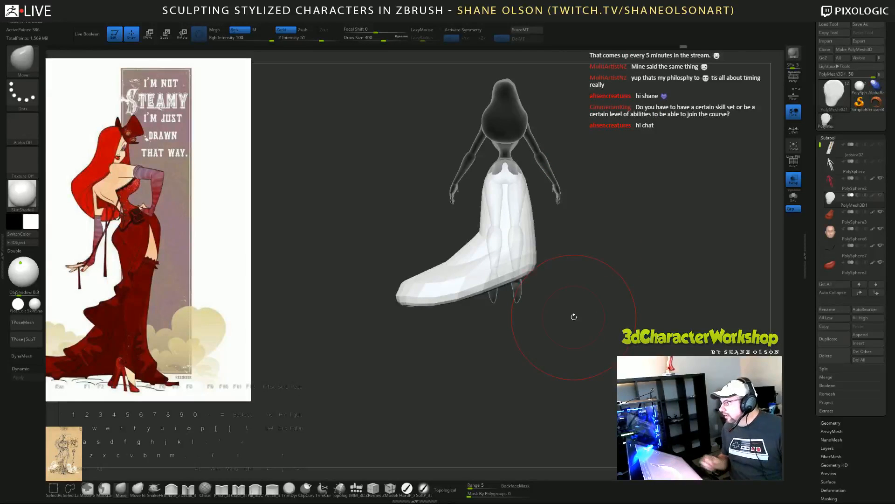
Step: Set the Move brush draw size to 324 and refine the train's upper contour from the back view
left_click_drag(580, 281, 564, 282, "alt")
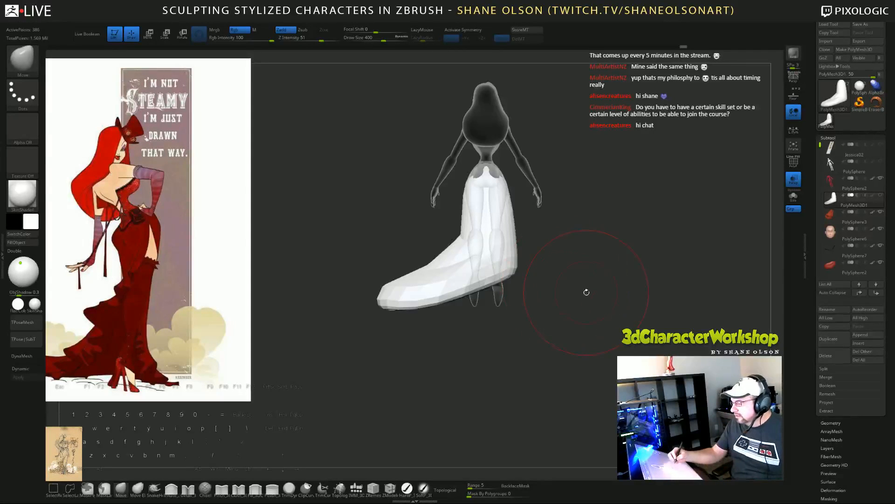
left_click_drag(587, 290, 588, 316, "alt")
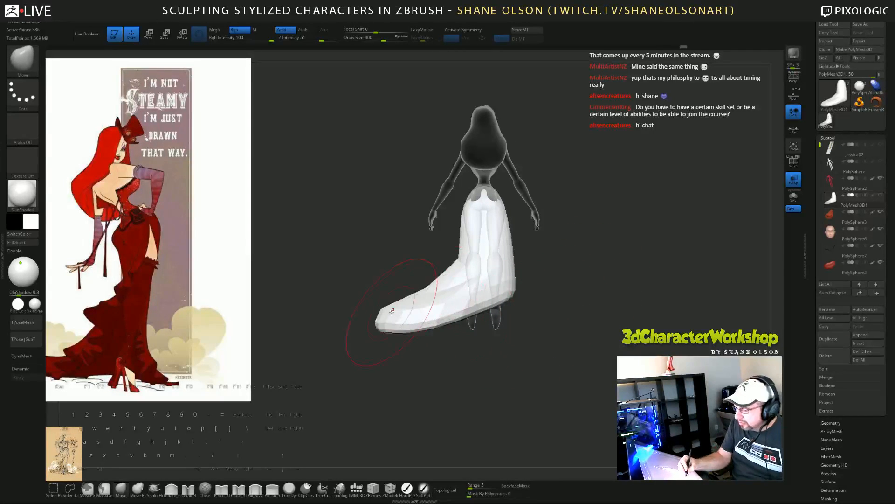
key("s")
left_click(386, 283)
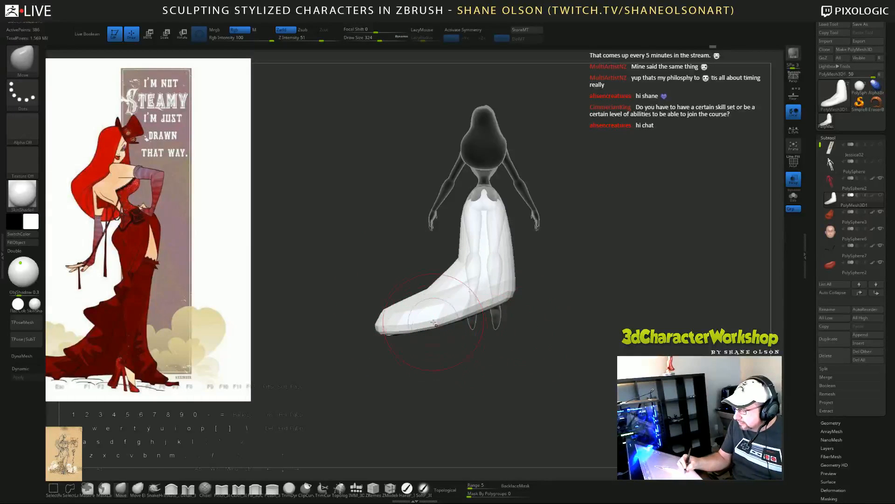
left_click_drag(427, 285, 440, 285)
Step: Push the front hem upward and back over the character's right leg to start the skirt's slit
mouse_move(570, 310)
left_mouse_down()
mouse_move(562, 309)
mouse_move(579, 304)
mouse_move(586, 343)
mouse_move(622, 326)
mouse_move(600, 356)
left_mouse_up()
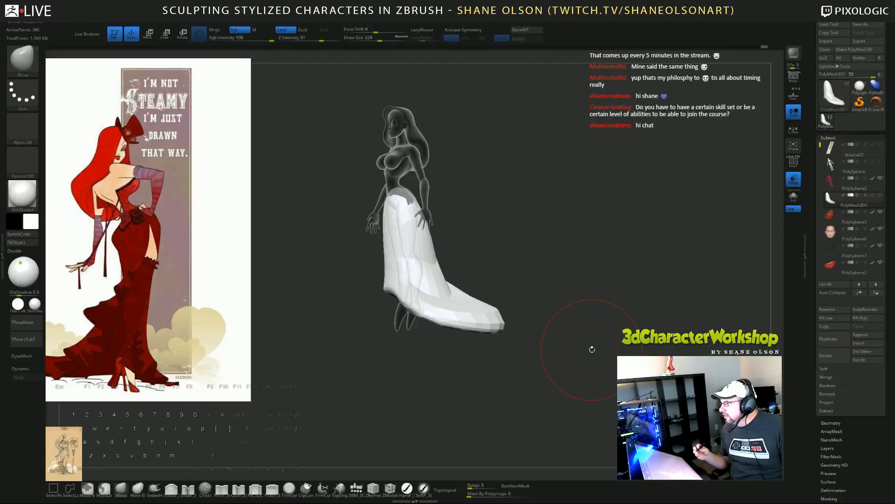
left_click_drag(586, 315, 442, 304)
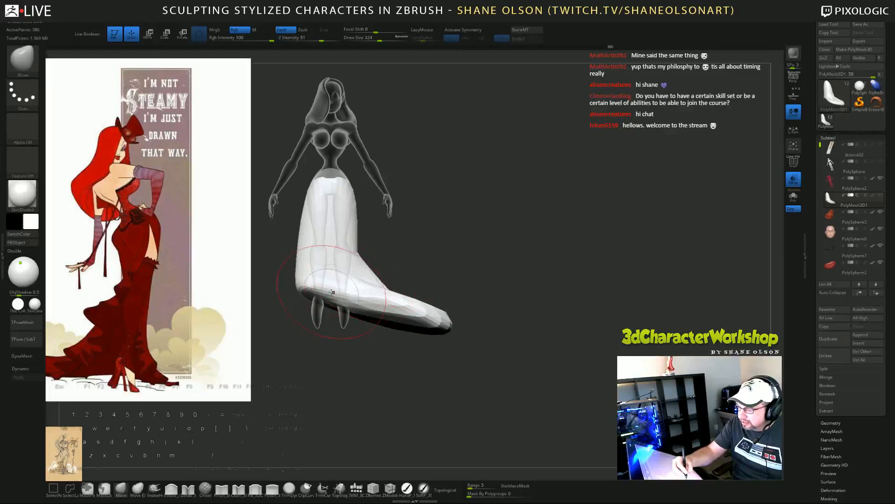
mouse_move(425, 246)
left_mouse_down("alt")
mouse_move(509, 246)
mouse_move(443, 257)
left_mouse_up("alt")
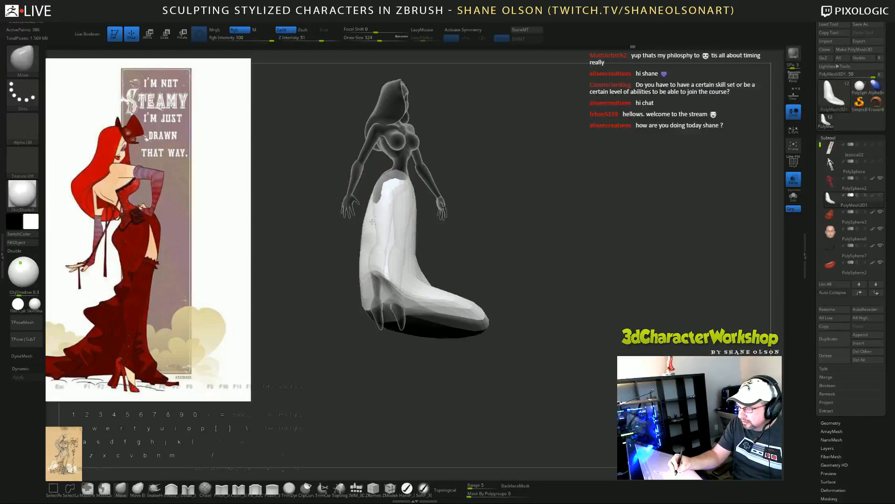
mouse_move(503, 303)
left_mouse_down()
mouse_move(497, 246)
mouse_move(397, 247)
mouse_move(383, 233)
mouse_move(383, 258)
left_mouse_up()
Step: With the Move brush at draw size 245, push the skirt's front edge aside to open the slit along the right leg
key("s")
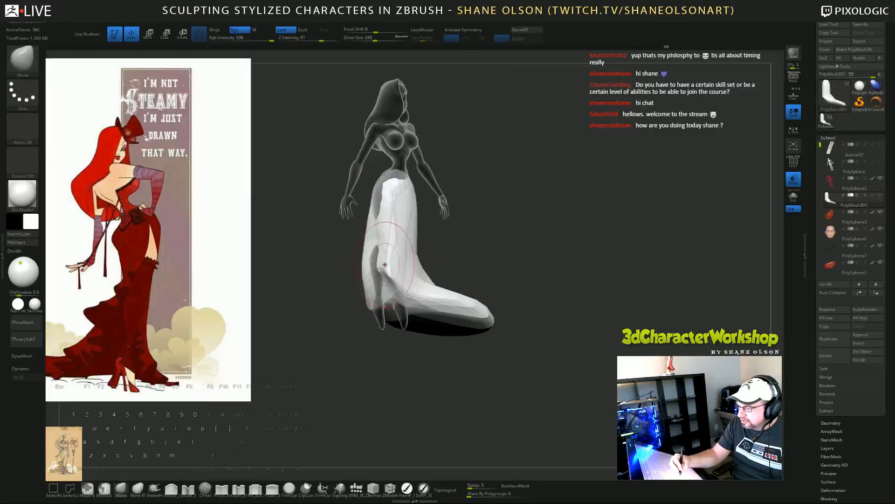
left_click_drag(443, 255, 494, 255)
left_click_drag(388, 270, 419, 303)
left_click_drag(514, 270, 411, 267)
left_click_drag(541, 256, 420, 263)
left_click_drag(359, 216, 368, 282, "shift")
mouse_move(462, 316)
left_mouse_down()
mouse_move(489, 350)
mouse_move(514, 352)
mouse_move(541, 316)
mouse_move(575, 311)
left_mouse_up()
left_click_drag(424, 279, 414, 261)
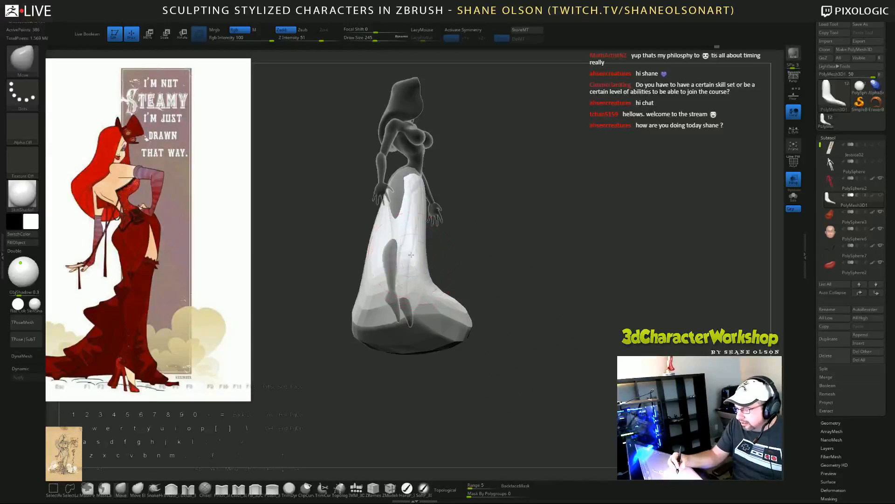
Step: Refine the skirt form around the right hip and above the train with the Move brush, working from the front
left_click_drag(520, 267, 473, 277)
left_click_drag(510, 236, 534, 236)
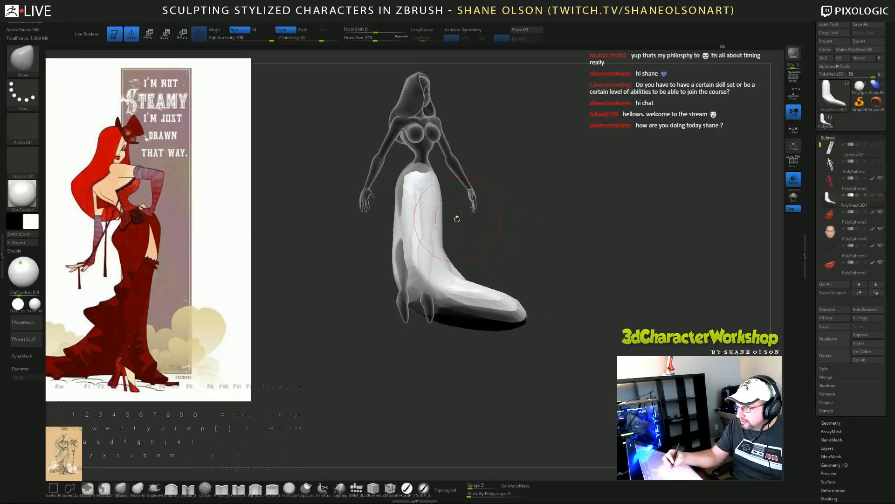
left_click_drag(406, 209, 402, 197)
left_click_drag(570, 251, 549, 256, "shift")
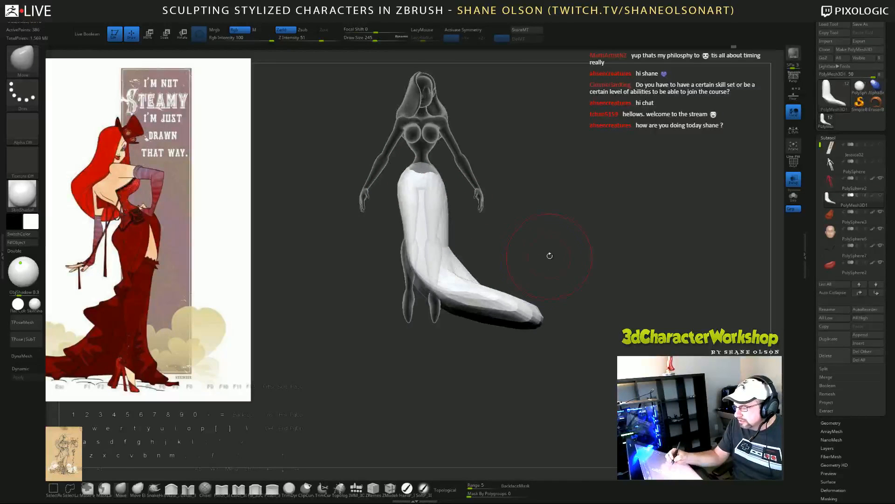
mouse_move(486, 257)
left_mouse_down()
mouse_move(496, 276)
mouse_move(488, 279)
left_mouse_up()
left_click_drag(570, 282, 560, 294)
Step: Turn on the polygon wireframe display to examine the skirt form's topology from the front
left_click_drag(602, 332, 616, 372, "shift")
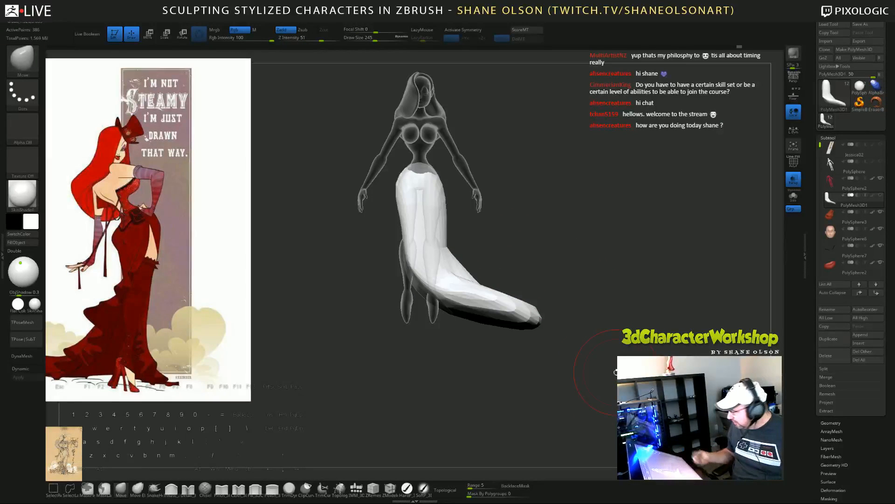
key("shift+f")
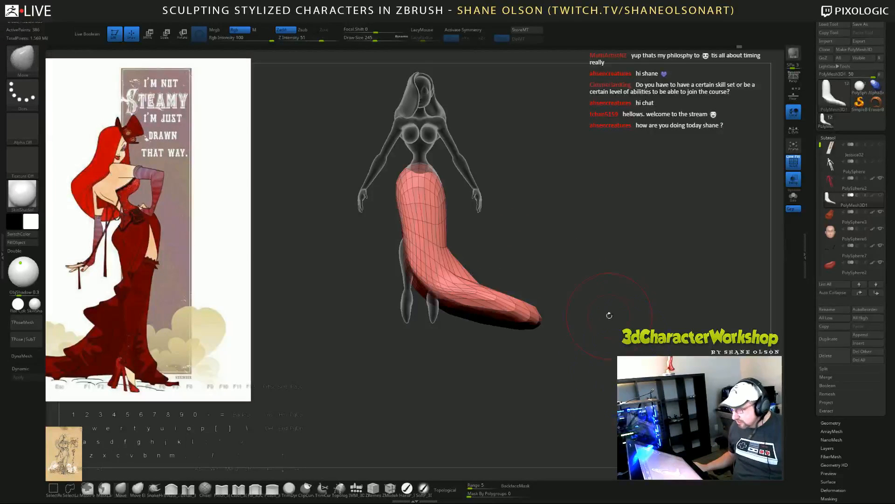
left_click_drag(609, 315, 620, 284)
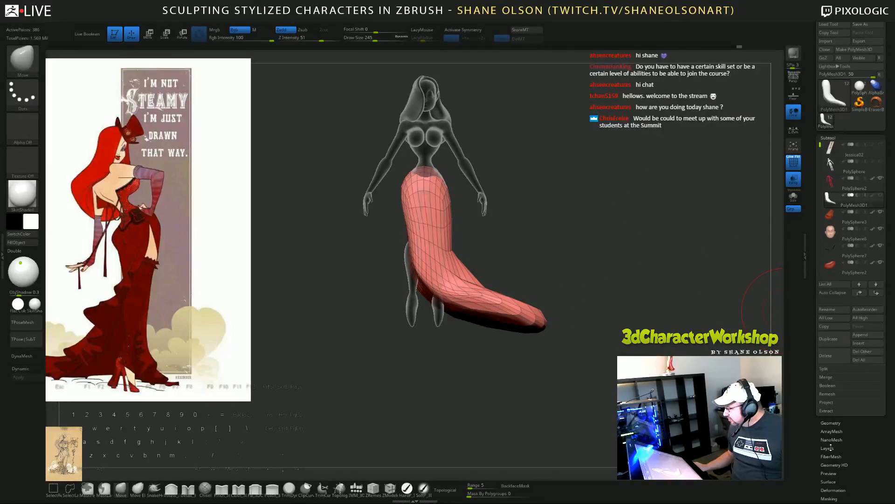
Step: Remesh the skirt form with ZRemesher at a target polygon count of 1
left_click(831, 423)
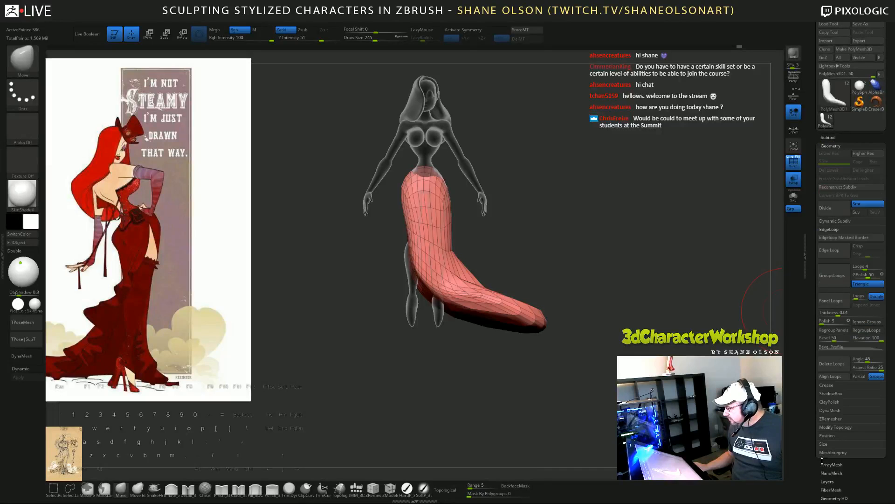
left_click(839, 420)
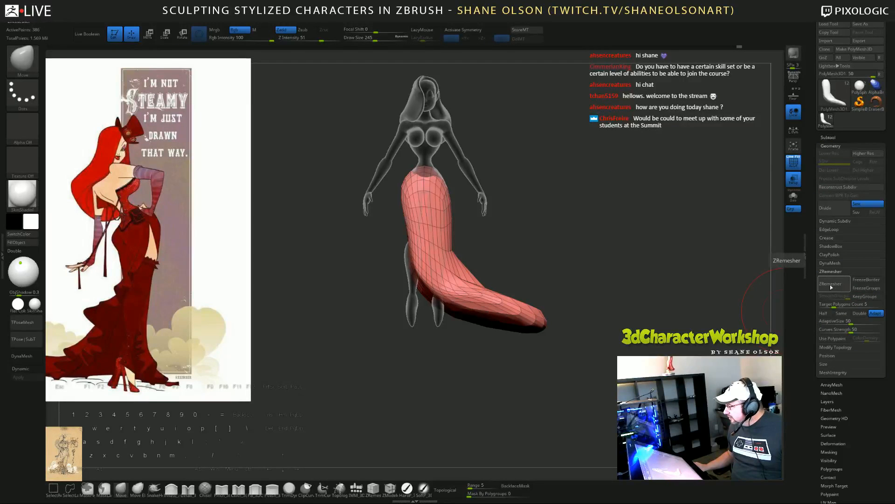
left_click(839, 304)
type("1")
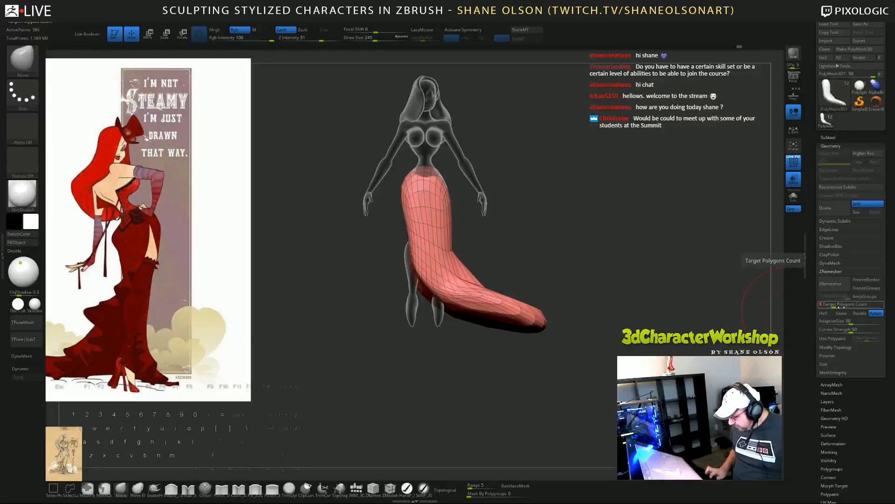
key("Return")
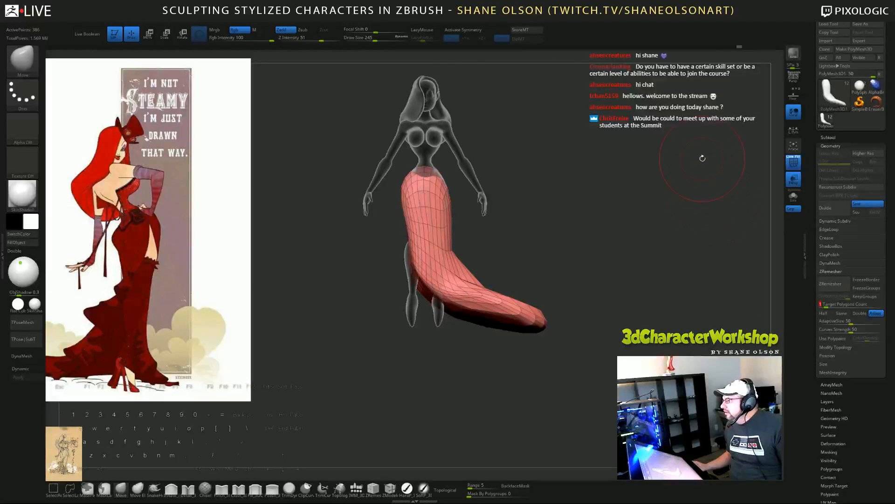
left_click_drag(692, 194, 672, 200, "alt")
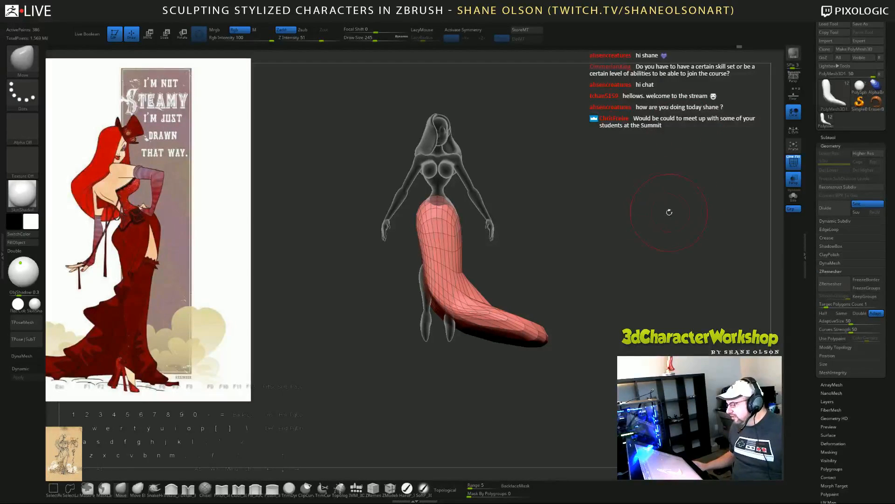
left_click(830, 284)
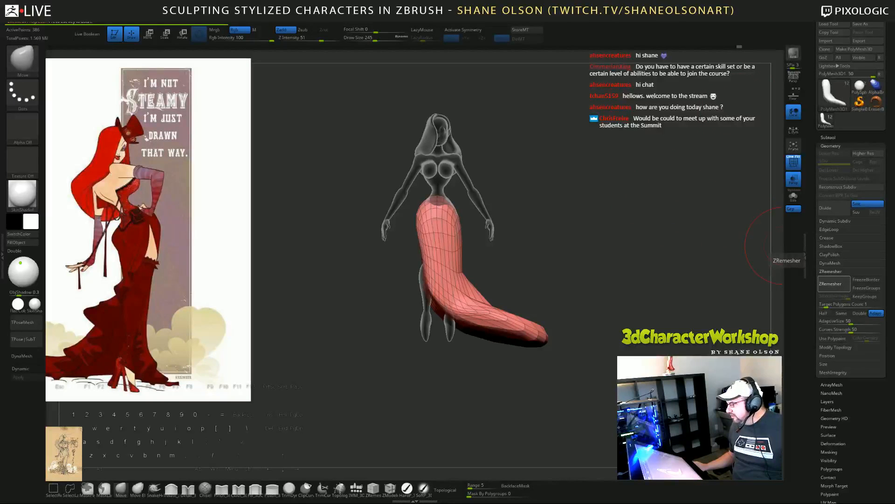
Step: Smooth the remeshed skirt's lower flare and train from the side and back
mouse_move(565, 258)
left_mouse_down()
mouse_move(592, 264)
mouse_move(577, 272)
left_mouse_up()
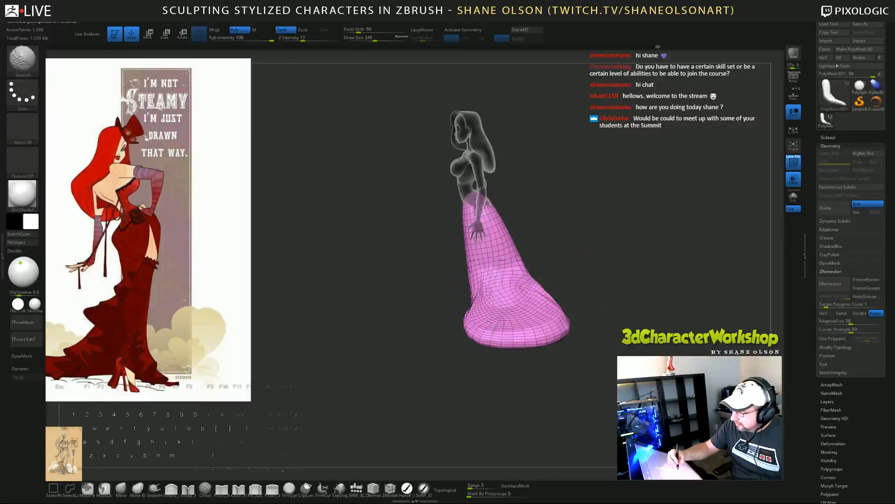
mouse_move(495, 280)
left_mouse_down("shift")
mouse_move(480, 310)
mouse_move(513, 292)
mouse_move(558, 309)
mouse_move(625, 278)
mouse_move(592, 311)
mouse_move(621, 302)
mouse_move(600, 298)
left_mouse_up("shift")
left_click_drag(466, 329, 506, 308, "shift")
left_click_drag(550, 294, 646, 287)
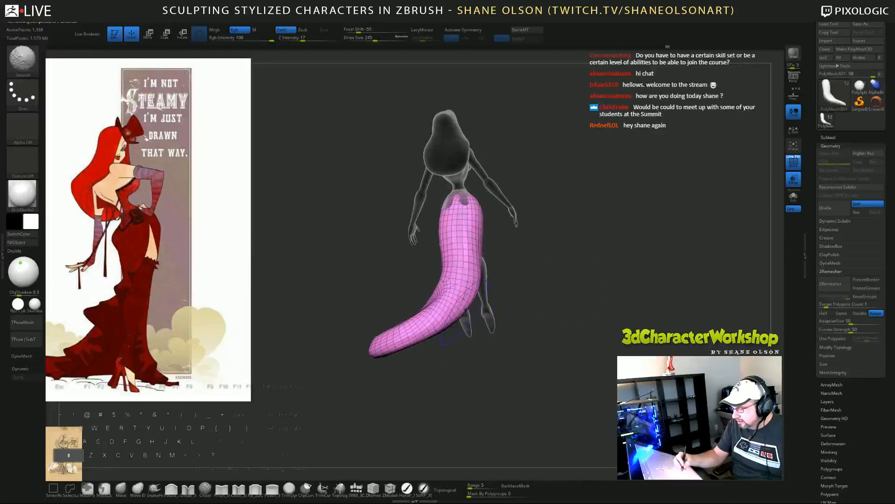
left_click_drag(469, 302, 394, 334, "shift")
mouse_move(551, 289)
left_mouse_down()
mouse_move(565, 343)
mouse_move(583, 312)
left_mouse_up()
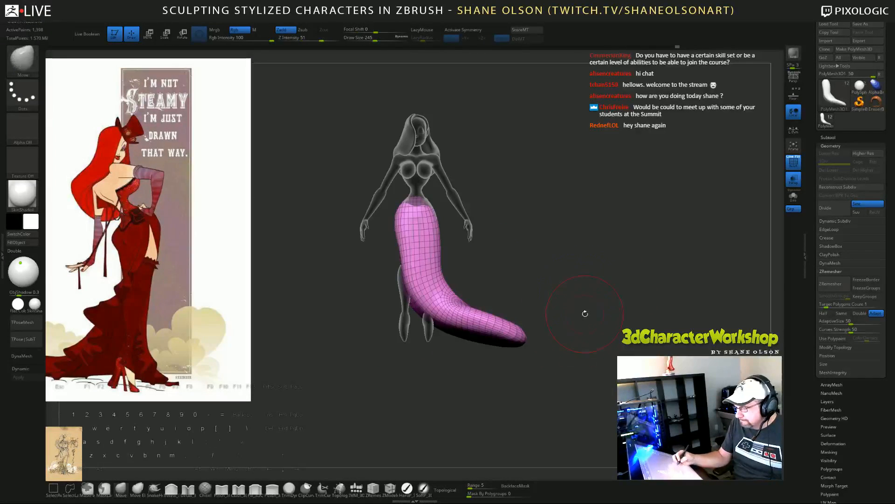
Step: With the Move brush at draw size 286, reshape the skirt's silhouette and train from the front, side and back
left_click_drag(538, 276, 567, 244, "alt")
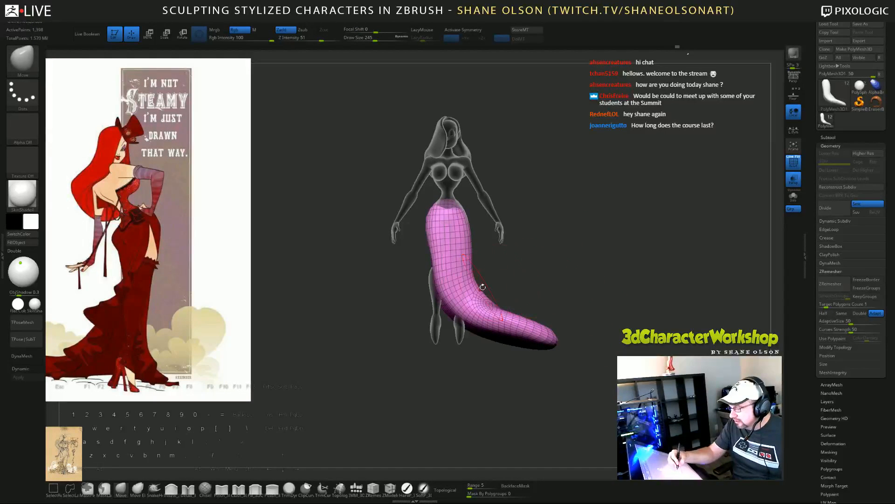
mouse_move(602, 294)
left_mouse_down()
mouse_move(569, 294)
mouse_move(585, 294)
left_mouse_up()
key("s")
mouse_move(538, 246)
left_mouse_down()
mouse_move(561, 269)
mouse_move(545, 270)
left_mouse_up()
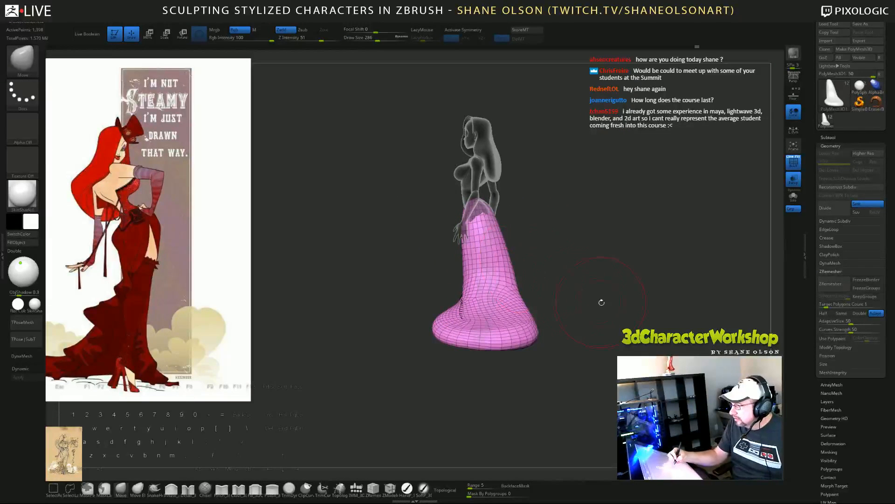
mouse_move(602, 303)
left_mouse_down("shift")
mouse_move(582, 306)
mouse_move(600, 318)
mouse_move(635, 304)
mouse_move(609, 305)
left_mouse_up("shift")
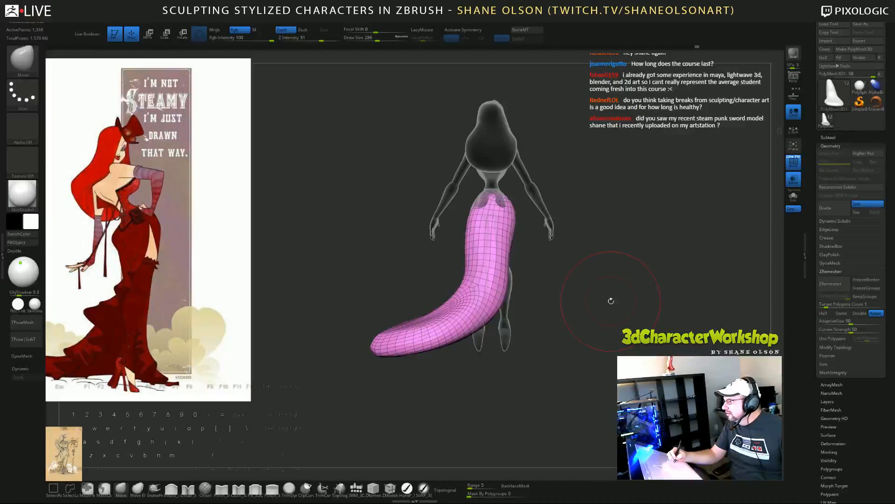
mouse_move(611, 292)
left_mouse_down()
mouse_move(624, 301)
mouse_move(609, 307)
left_mouse_up()
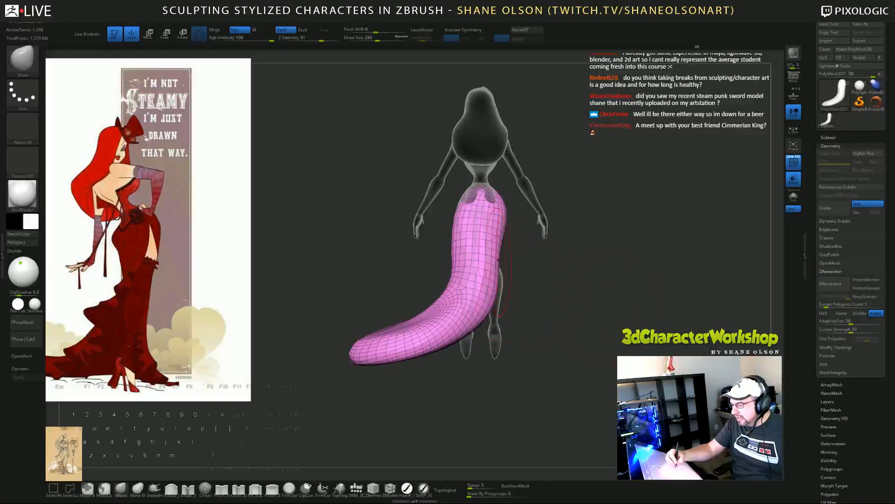
mouse_move(506, 261)
left_mouse_down()
mouse_move(593, 275)
mouse_move(560, 271)
mouse_move(563, 224)
mouse_move(578, 223)
mouse_move(559, 218)
left_mouse_up()
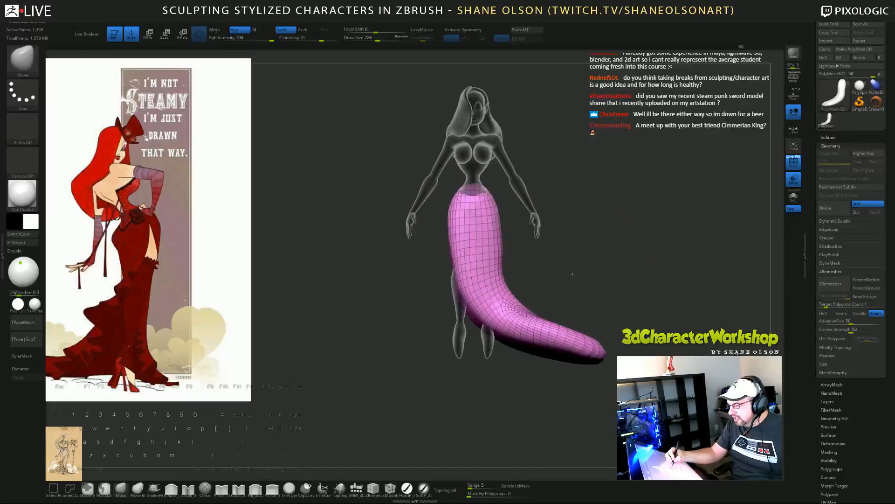
mouse_move(511, 222)
left_mouse_down()
mouse_move(550, 209)
mouse_move(523, 191)
mouse_move(591, 274)
mouse_move(606, 244)
mouse_move(583, 252)
mouse_move(588, 261)
mouse_move(467, 249)
left_mouse_up()
Step: Set the Move brush draw size to 207 and adjust the skirt's hem outline from below
key("s")
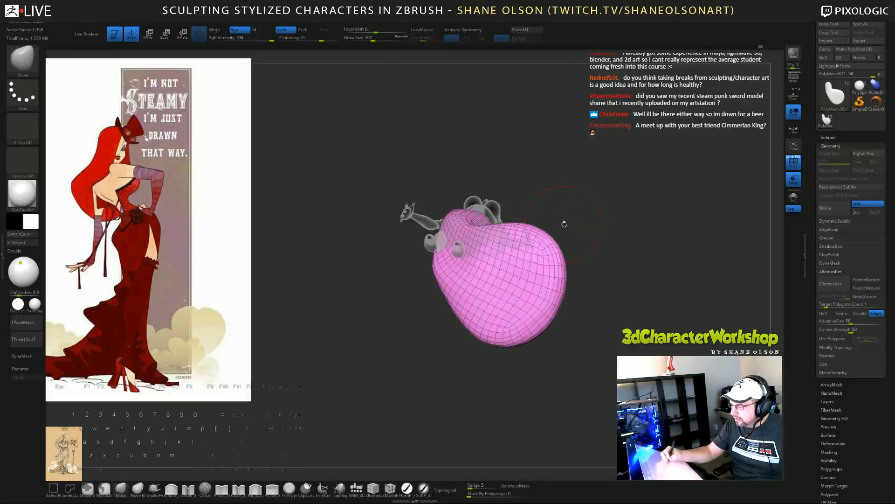
left_click_drag(564, 224, 610, 334)
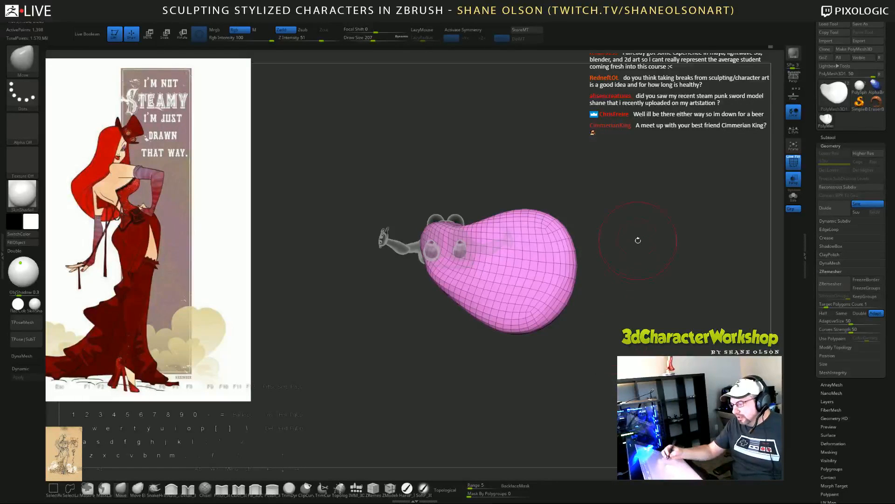
left_click_drag(638, 240, 641, 312)
mouse_move(612, 197)
left_mouse_down()
mouse_move(608, 236)
mouse_move(618, 229)
mouse_move(569, 190)
left_mouse_up()
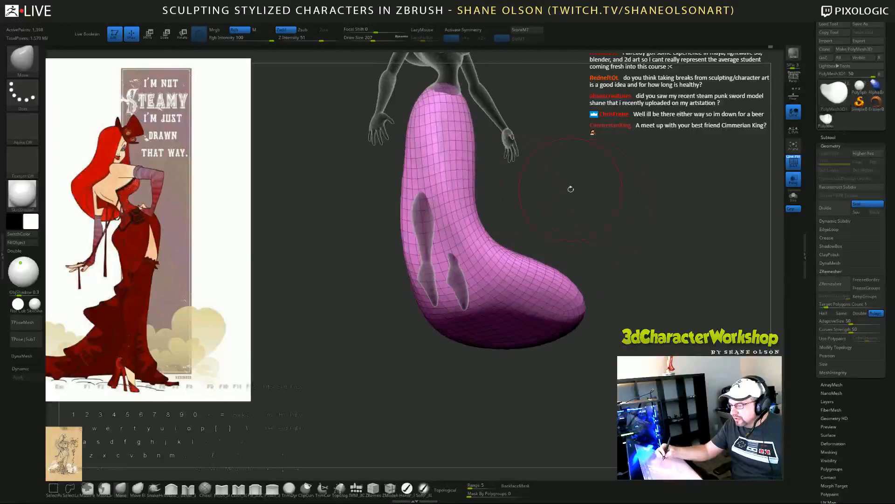
Step: With the Move brush at draw size 140, push the skirt's front surface over the right thigh to start the slit
key("s")
left_click_drag(425, 170, 428, 169)
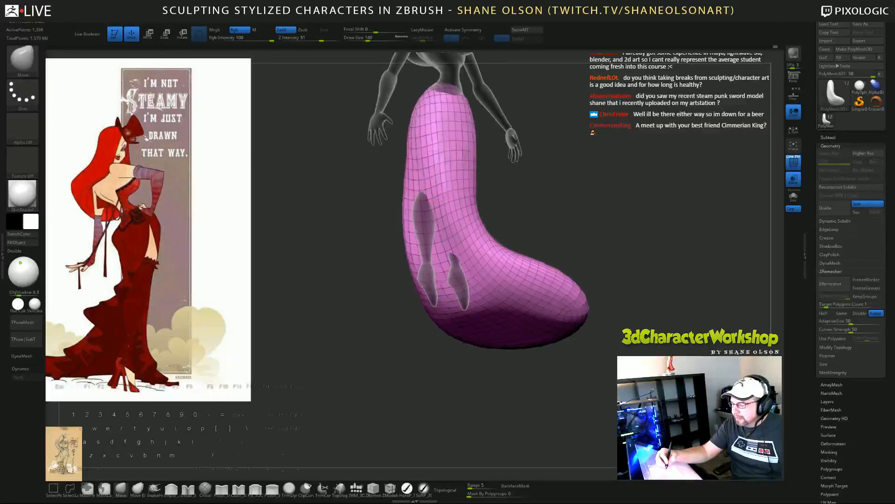
right_click_drag(428, 169, 432, 154)
mouse_move(431, 154)
left_mouse_down()
mouse_move(427, 135)
mouse_move(429, 146)
left_mouse_up()
Step: With the Move brush at draw size 163, push the hem inward behind both legs from below to open the slit
right_click_drag(428, 180, 508, 256)
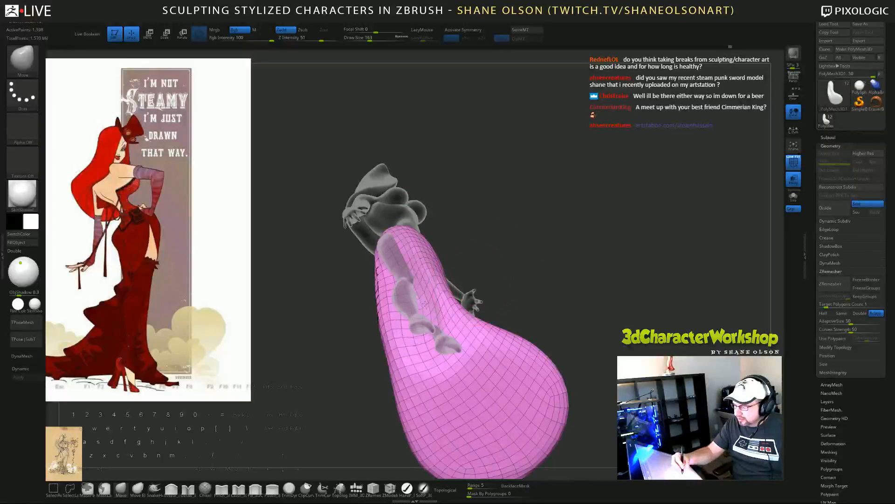
right_click_drag(422, 302, 566, 289)
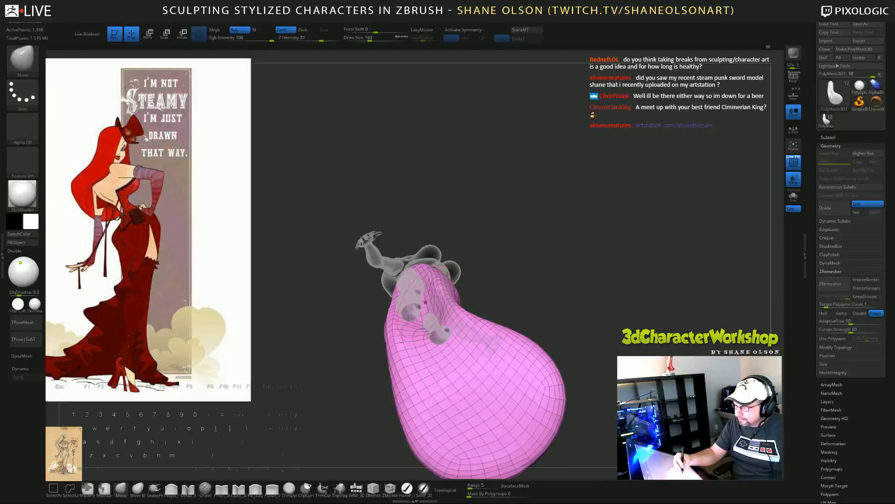
right_click_drag(521, 244, 470, 289)
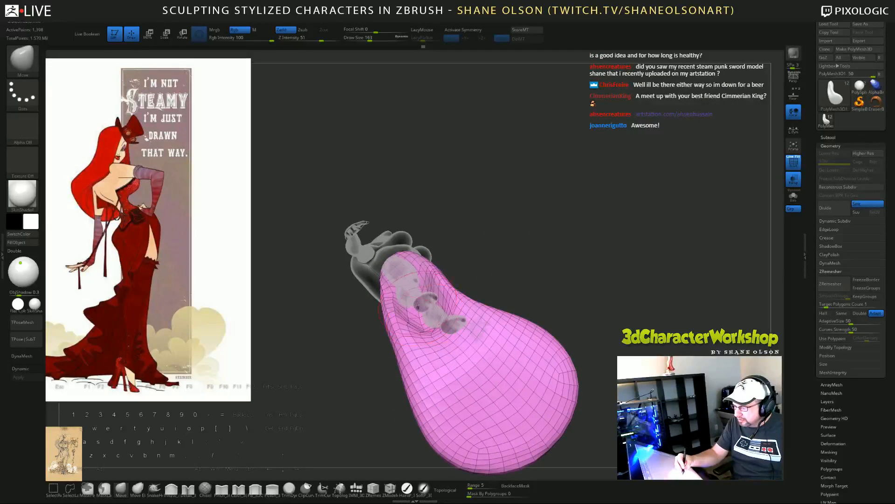
right_click_drag(417, 303, 421, 289)
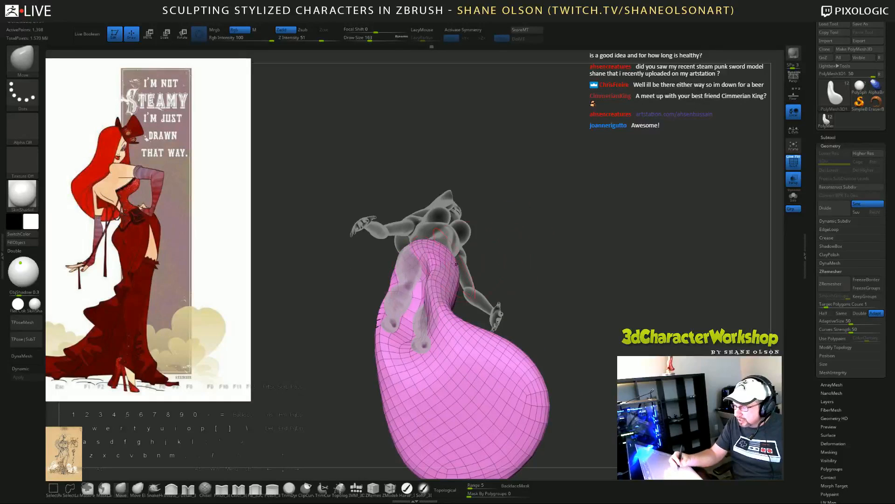
right_click_drag(455, 263, 429, 277)
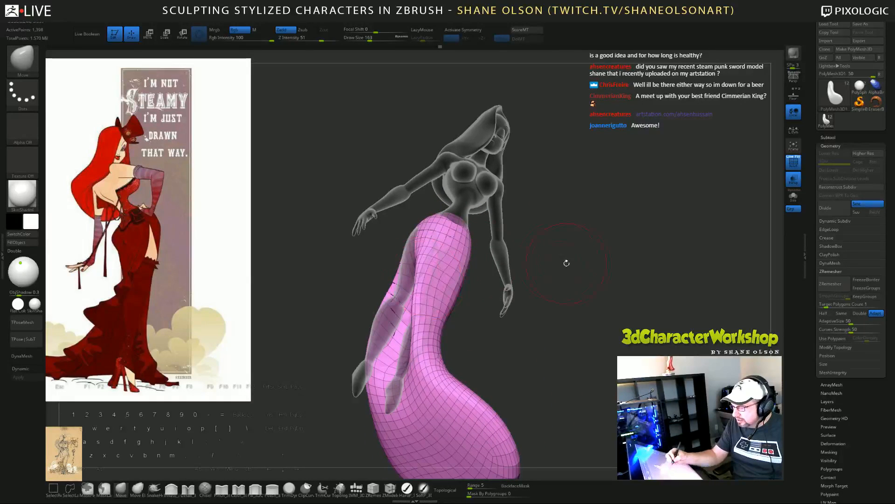
right_click_drag(565, 262, 430, 251)
Step: Smooth the slit's inner surface and refine the skirt's front edge across the legs
key("shift")
mouse_move(527, 343)
left_mouse_down()
mouse_move(568, 340)
mouse_move(575, 330)
left_mouse_up()
left_click_drag(426, 303, 436, 344, "shift")
mouse_move(576, 333)
left_mouse_down()
mouse_move(537, 341)
mouse_move(555, 326)
mouse_move(461, 307)
left_mouse_up()
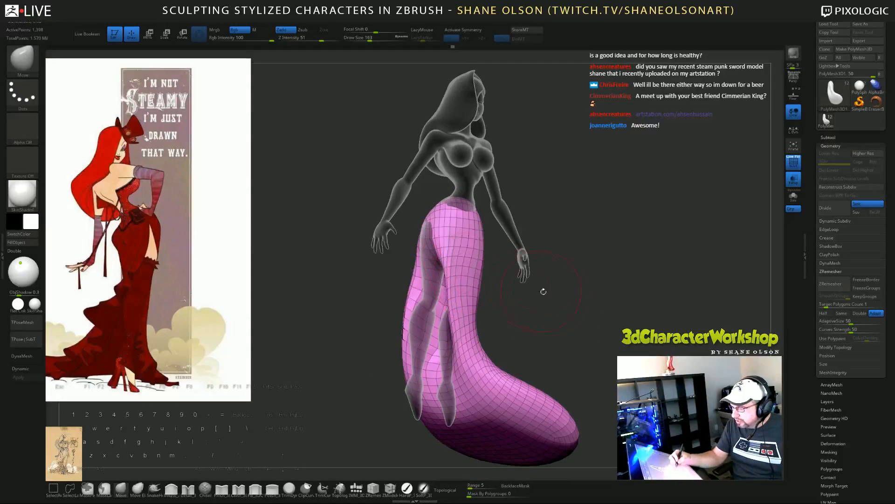
left_click_drag(540, 290, 595, 302)
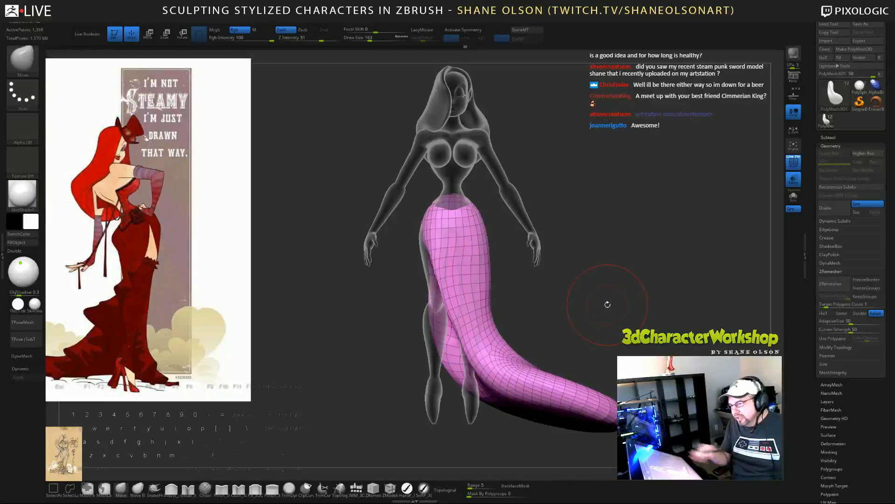
mouse_move(616, 280)
left_mouse_down()
mouse_move(572, 265)
mouse_move(580, 289)
mouse_move(458, 319)
left_mouse_up()
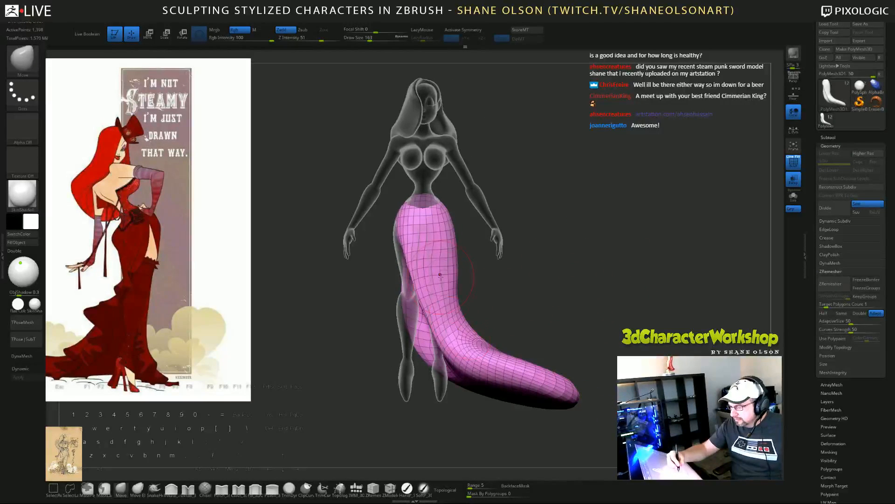
left_click_drag(594, 283, 596, 286)
Step: Run ZRemesher again on the skirt with the opened slit, keeping the target polygon count at 1
left_click(831, 284)
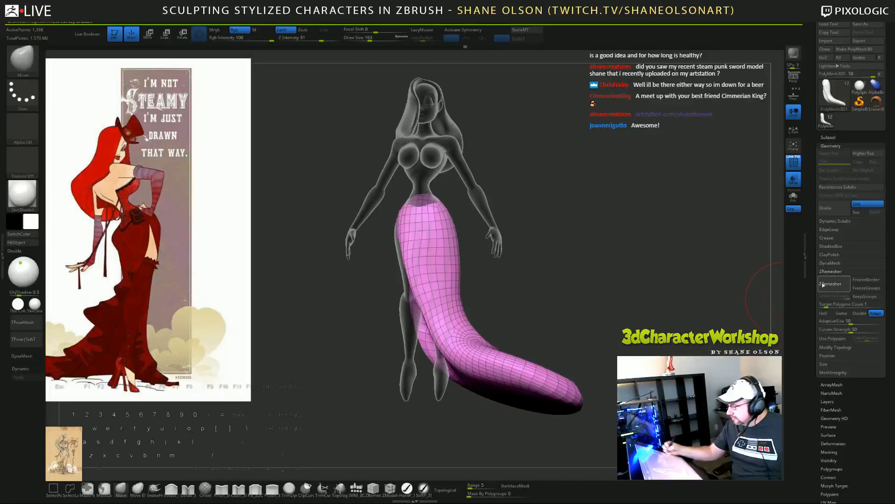
mouse_move(575, 281)
left_mouse_down()
mouse_move(599, 303)
mouse_move(613, 300)
mouse_move(595, 295)
left_mouse_up()
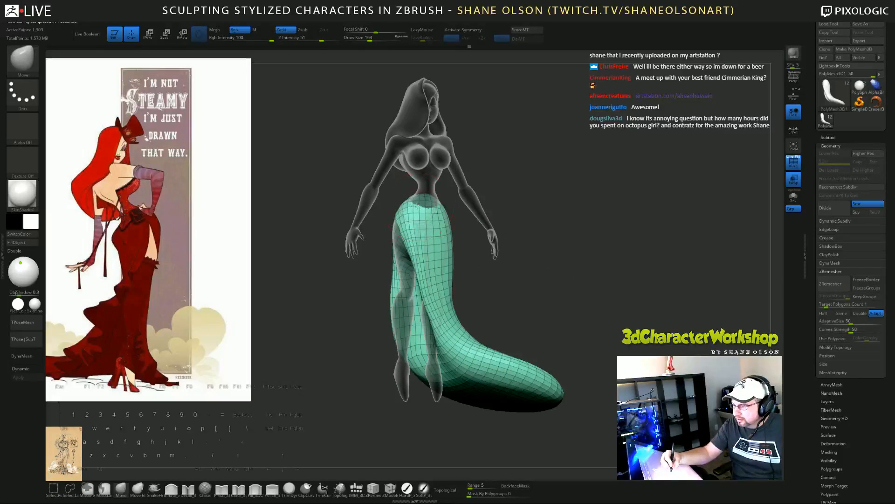
left_click_drag(538, 224, 440, 212)
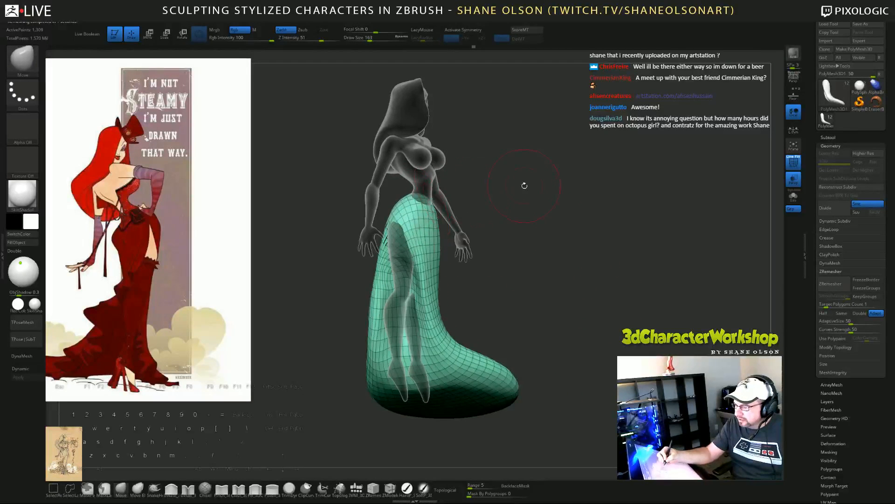
left_click_drag(524, 185, 411, 212)
mouse_move(478, 203)
left_mouse_down()
mouse_move(433, 189)
mouse_move(409, 199)
left_mouse_up()
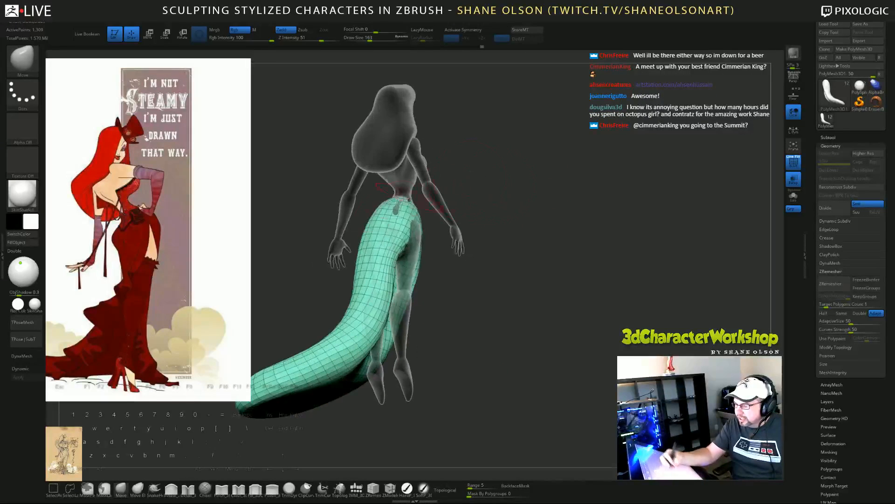
mouse_move(526, 180)
left_mouse_down()
mouse_move(536, 220)
mouse_move(525, 252)
mouse_move(553, 302)
left_mouse_up()
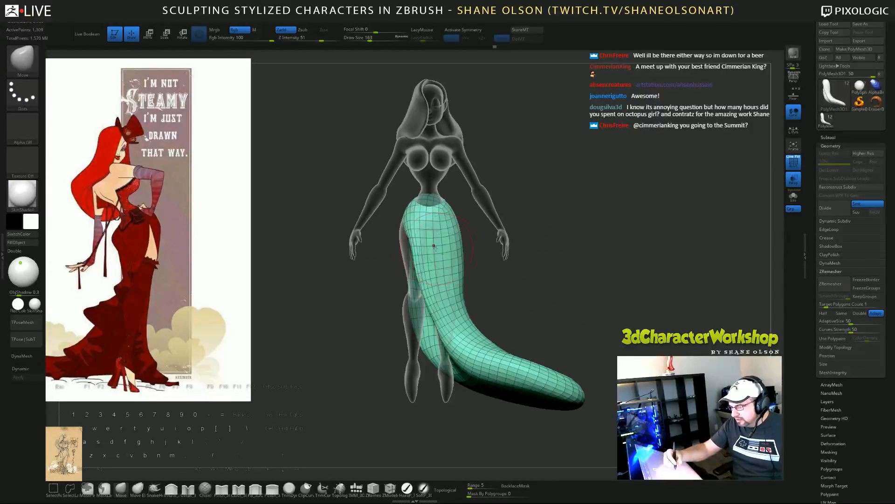
Step: Smooth the slit's edge along the right hip and thigh from the front and side
left_click_drag(506, 261, 543, 254)
left_click_drag(422, 243, 438, 262, "shift")
left_click_drag(532, 255, 565, 248)
left_click_drag(401, 257, 408, 294, "shift")
mouse_move(570, 323)
left_mouse_down()
mouse_move(595, 323)
mouse_move(543, 335)
mouse_move(506, 326)
left_mouse_up()
mouse_move(422, 262)
left_mouse_down("shift")
mouse_move(418, 285)
mouse_move(421, 270)
left_mouse_up("shift")
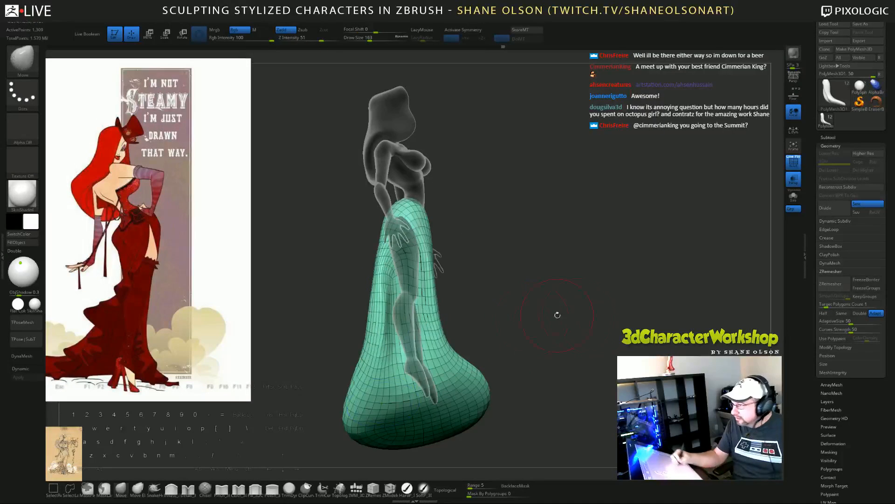
left_click_drag(558, 314, 610, 313)
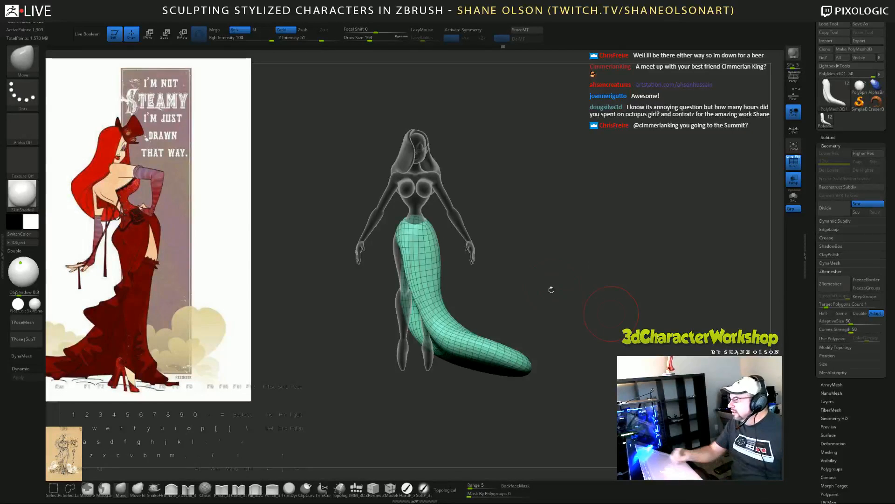
left_click_drag(576, 278, 585, 276)
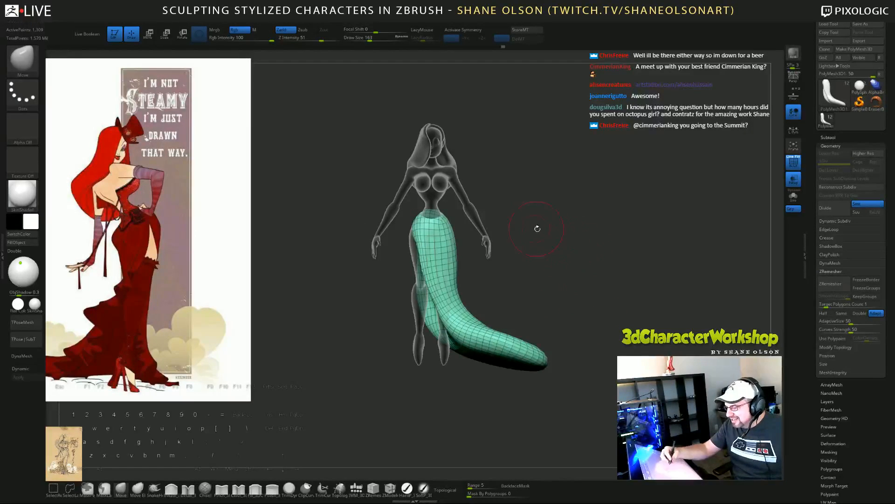
mouse_move(574, 250)
left_mouse_down()
mouse_move(599, 324)
mouse_move(611, 311)
mouse_move(581, 275)
mouse_move(573, 242)
left_mouse_up()
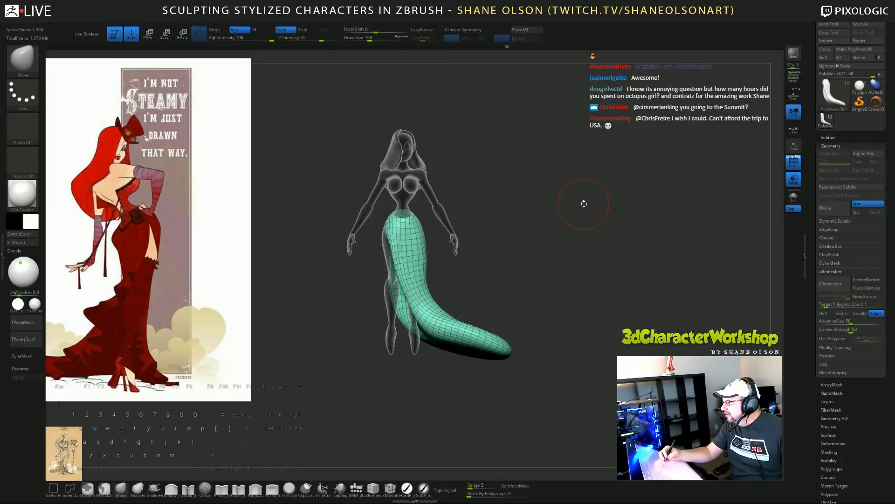
Step: With the Move brush at draw size 257, reshape the skirt's silhouette from the back and side, adjusting the rear and lower front
left_click_drag(581, 204, 583, 229)
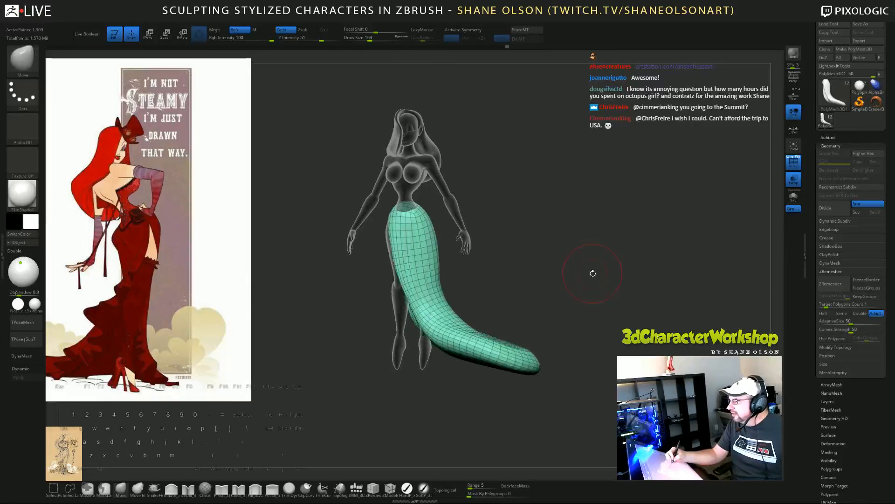
mouse_move(569, 287)
left_mouse_down()
mouse_move(506, 290)
mouse_move(569, 279)
mouse_move(606, 305)
mouse_move(590, 308)
left_mouse_up()
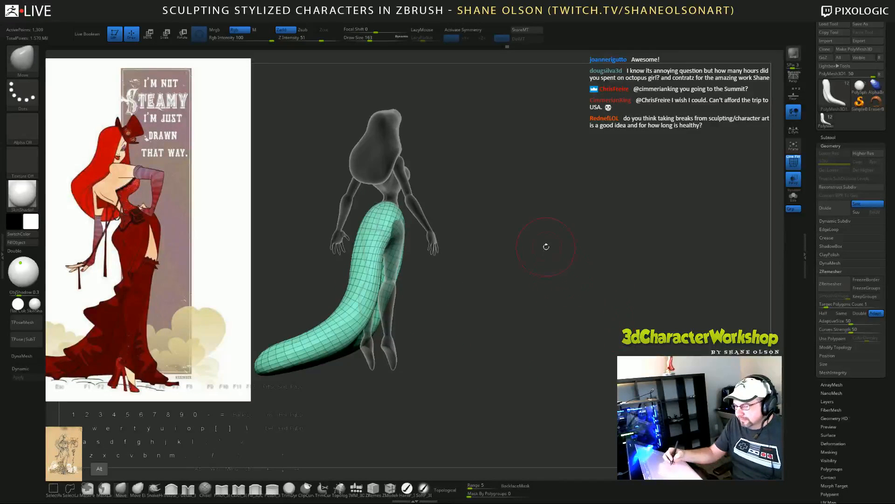
mouse_move(546, 246)
left_mouse_down("alt")
mouse_move(595, 260)
mouse_move(490, 264)
mouse_move(541, 256)
left_mouse_up("alt")
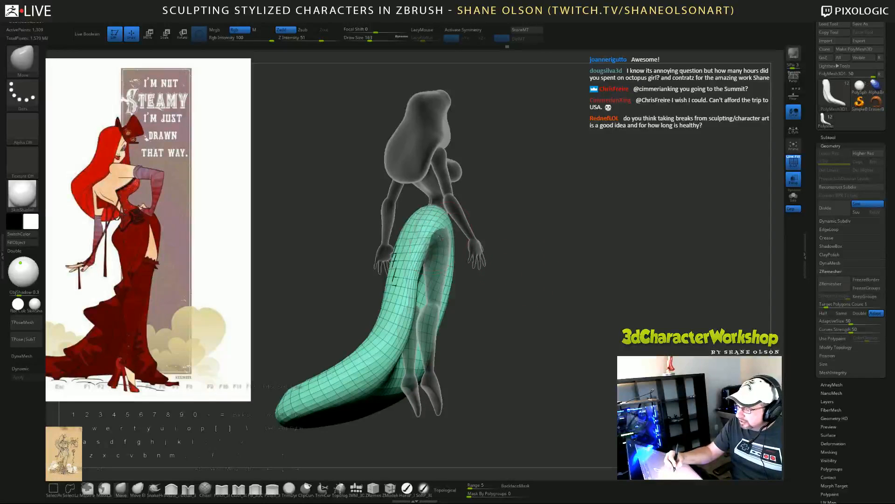
left_click_drag(534, 308, 457, 286)
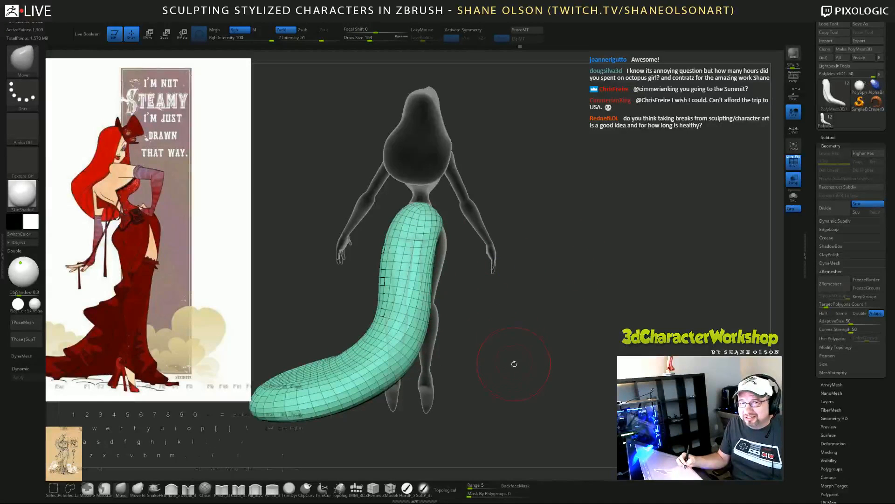
left_click_drag(514, 364, 567, 328)
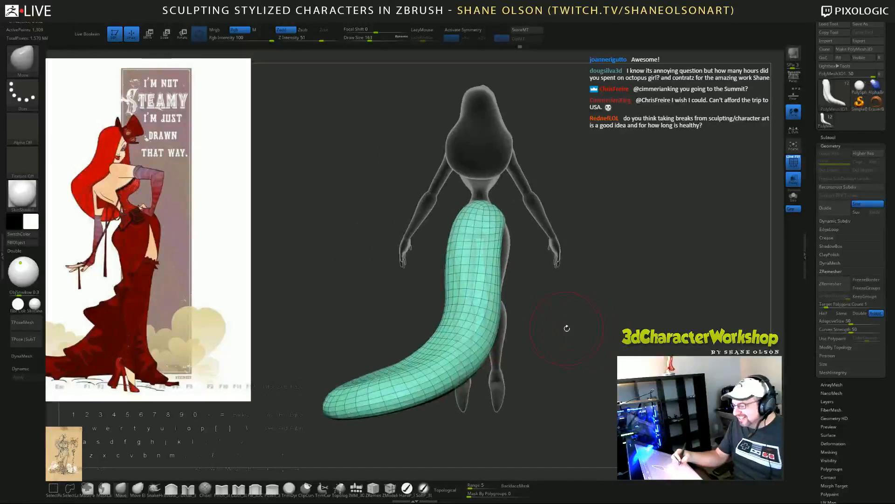
key("s")
left_click_drag(421, 298, 453, 276)
left_click_drag(548, 335, 602, 313)
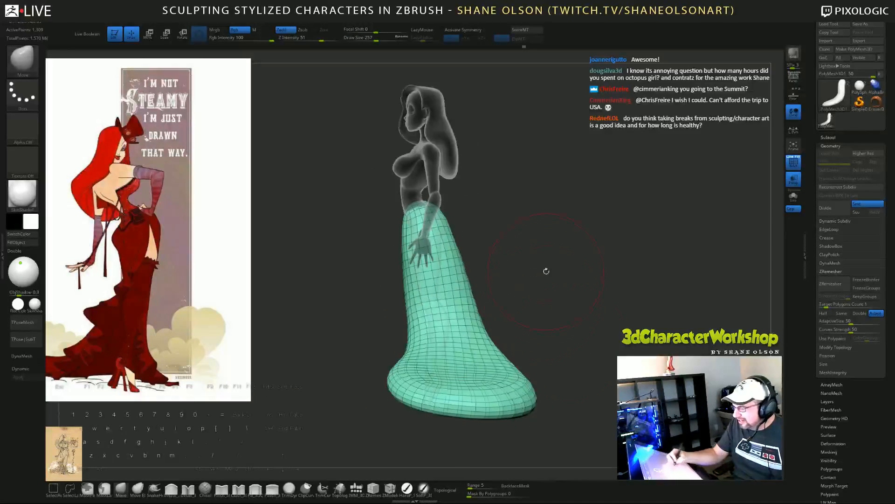
left_click_drag(545, 270, 567, 329)
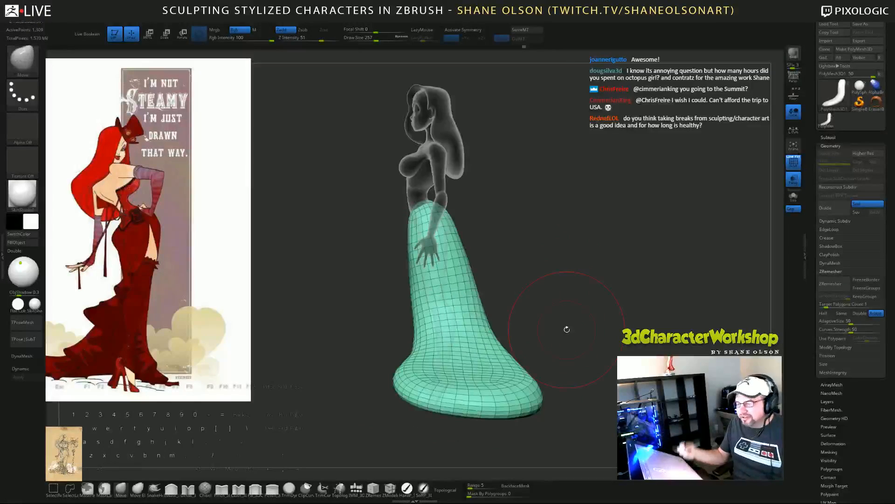
left_click_drag(475, 277, 468, 282)
left_click_drag(419, 342, 411, 358)
mouse_move(541, 310)
left_mouse_down()
mouse_move(577, 316)
mouse_move(562, 322)
mouse_move(569, 324)
mouse_move(538, 300)
left_mouse_up()
Step: Set the Move brush's draw size to 379 and push the train's lower edge downward from behind
key("s")
mouse_move(581, 278)
left_mouse_down()
mouse_move(597, 308)
mouse_move(621, 311)
mouse_move(579, 308)
mouse_move(597, 335)
mouse_move(579, 343)
left_mouse_up()
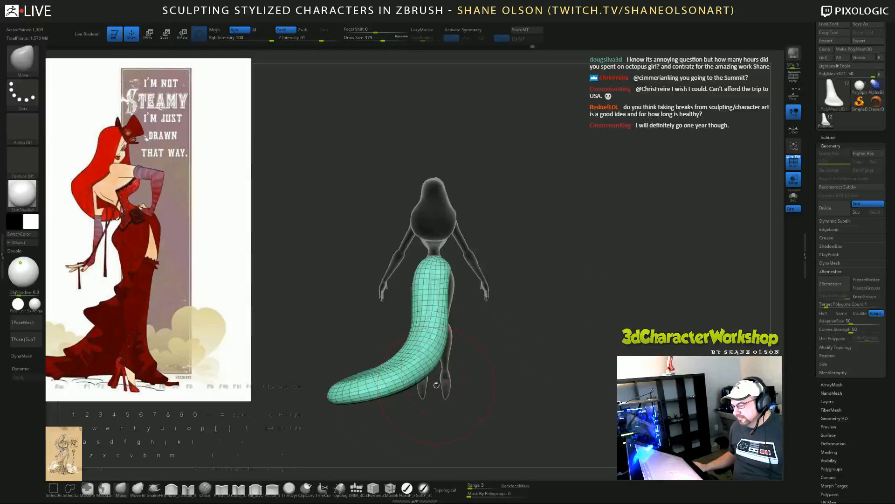
left_click_drag(388, 389, 385, 403)
mouse_move(611, 305)
left_mouse_down()
mouse_move(598, 283)
mouse_move(600, 291)
left_mouse_up()
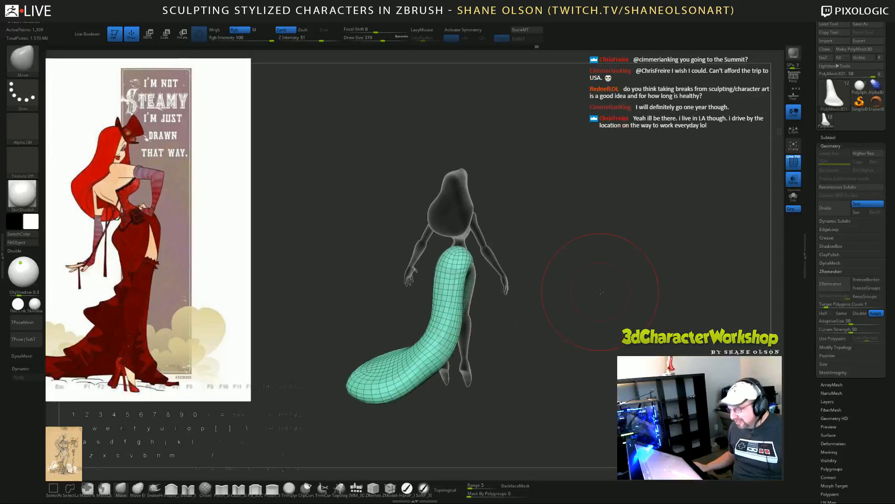
Step: Turn off the ghosted transparency and refine the train from behind with the Move brush at draw size 257
left_click(794, 179)
left_click_drag(654, 247, 606, 266)
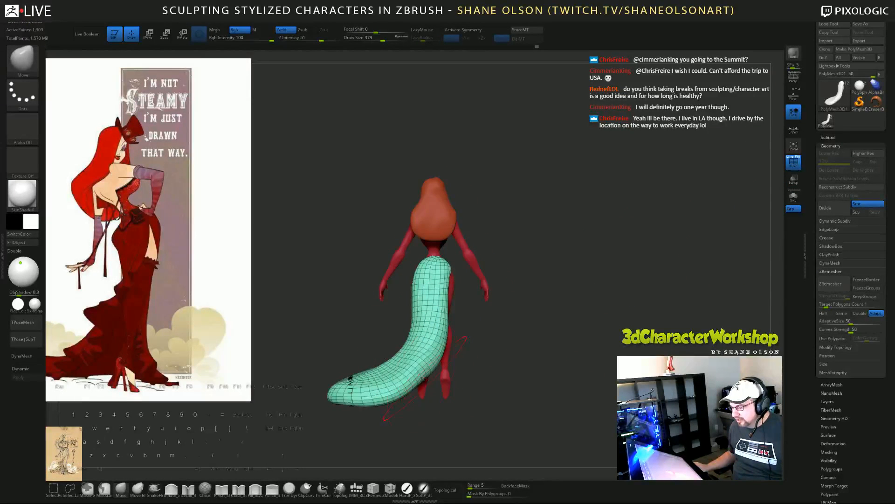
key("s")
left_click_drag(420, 377, 416, 375)
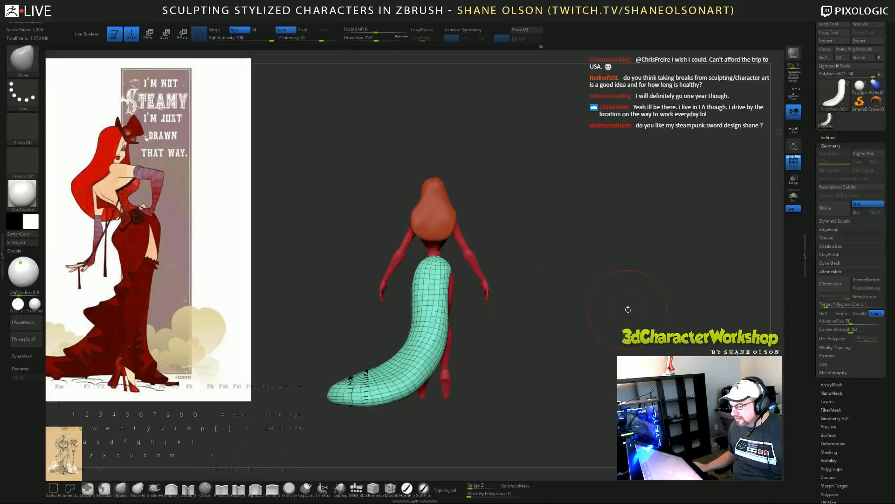
left_click_drag(629, 309, 561, 256)
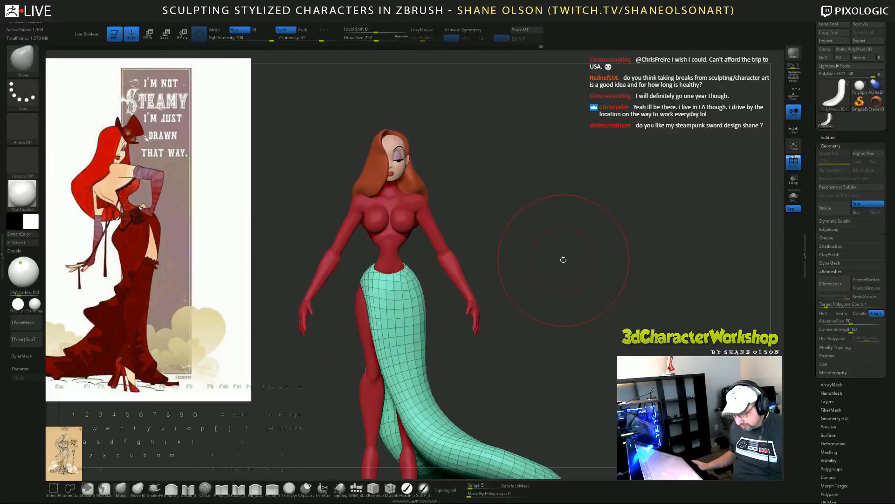
Step: Enable dynamic subdivision on the skirt and hide its polyframe wireframe
key("d")
key("Return")
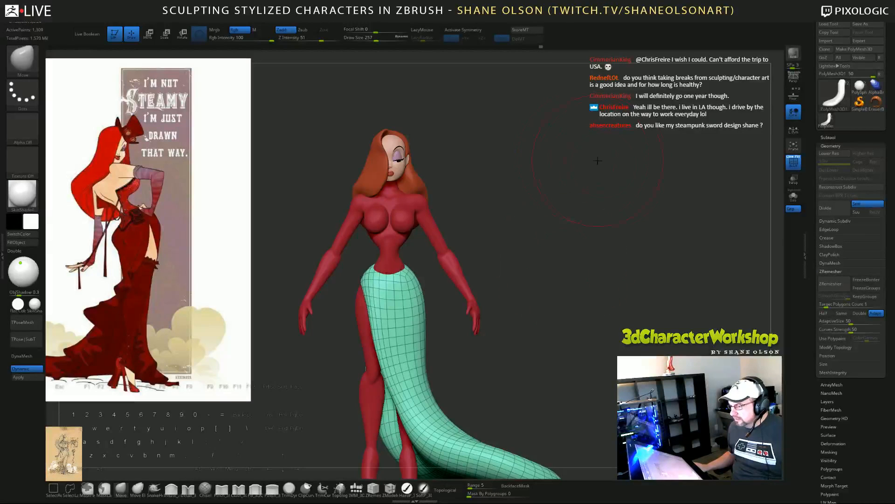
key("shift+f")
left_click_drag(590, 248, 582, 254, "alt")
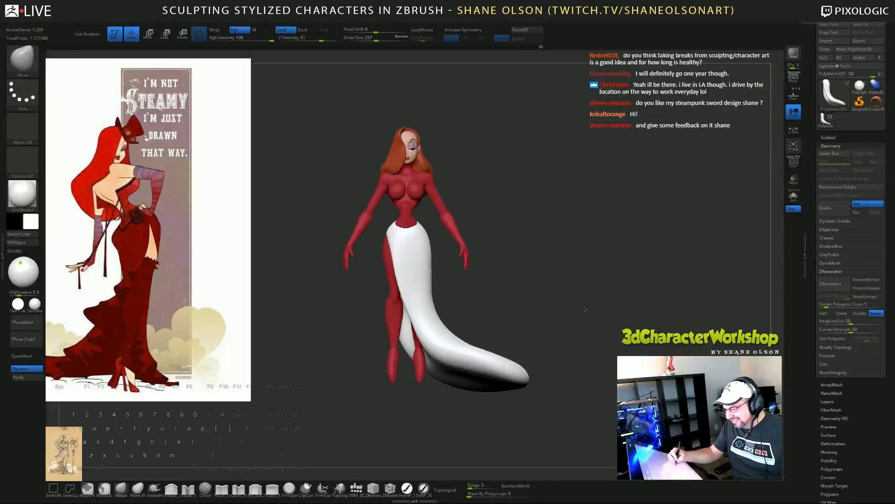
mouse_move(611, 270)
left_mouse_down()
mouse_move(663, 273)
mouse_move(609, 274)
left_mouse_up()
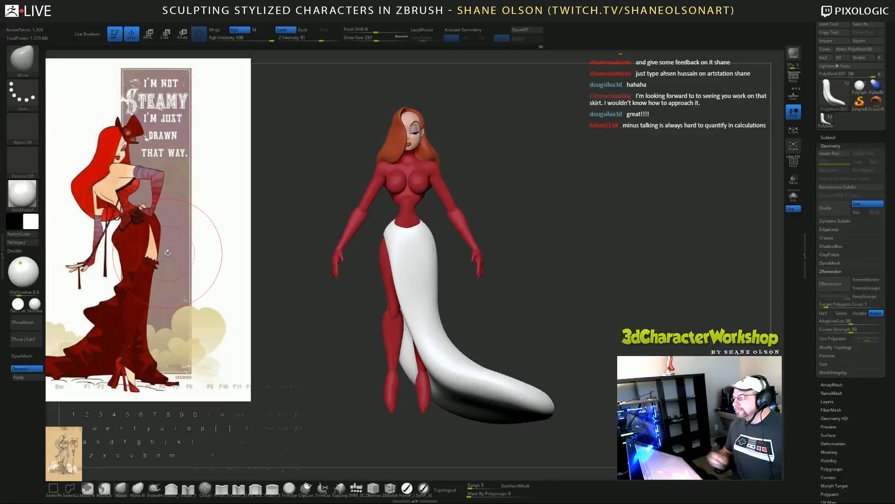
left_click_drag(539, 281, 549, 287)
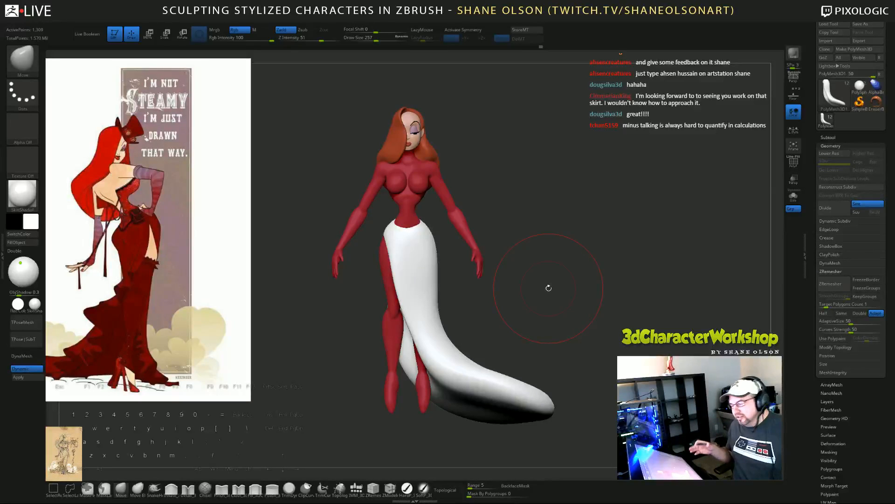
left_click_drag(574, 237, 594, 258)
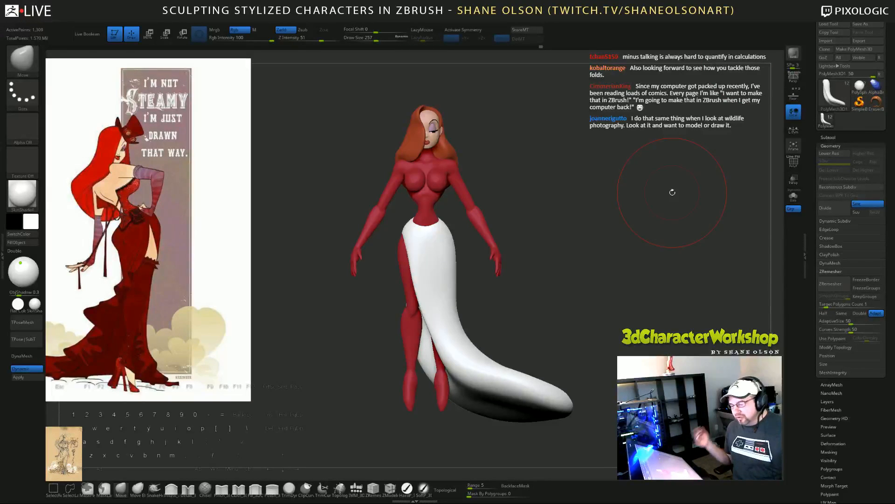
left_click_drag(602, 299, 649, 295)
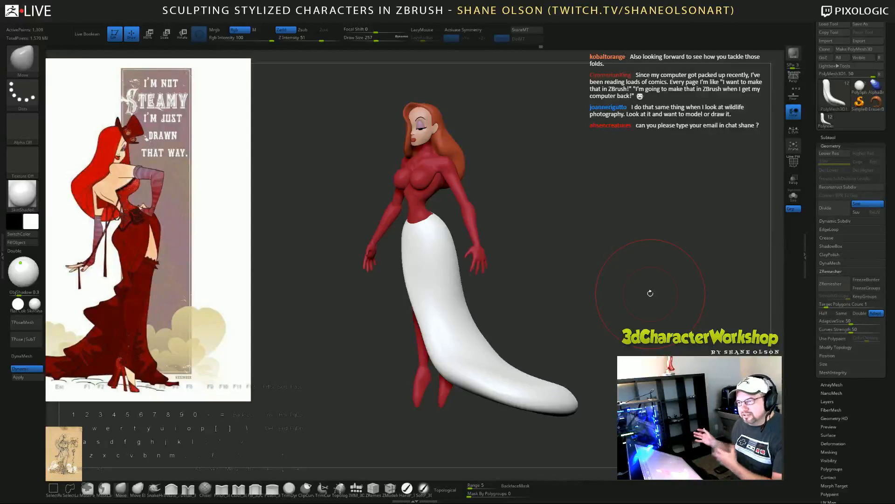
Step: Sample the dark red from the reference dress in Spotlight as the skirt's color, leaving the reference image in place
left_click_drag(650, 292, 586, 206)
key("shift+z")
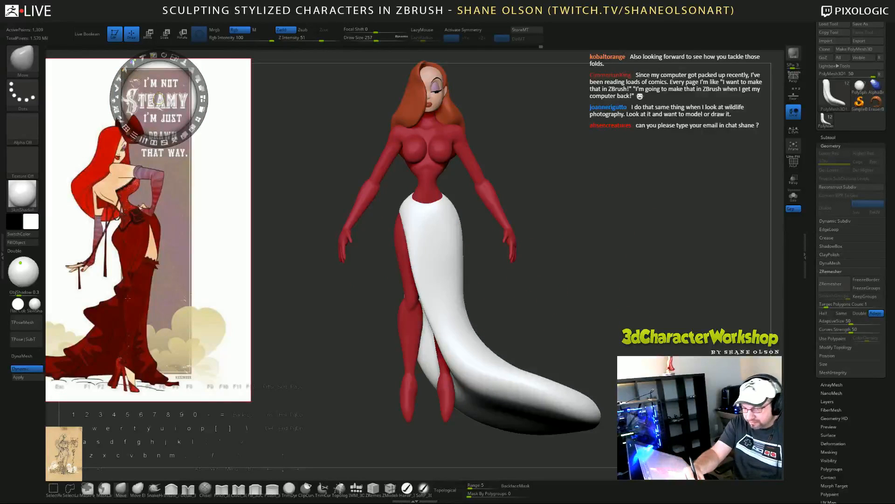
key("c")
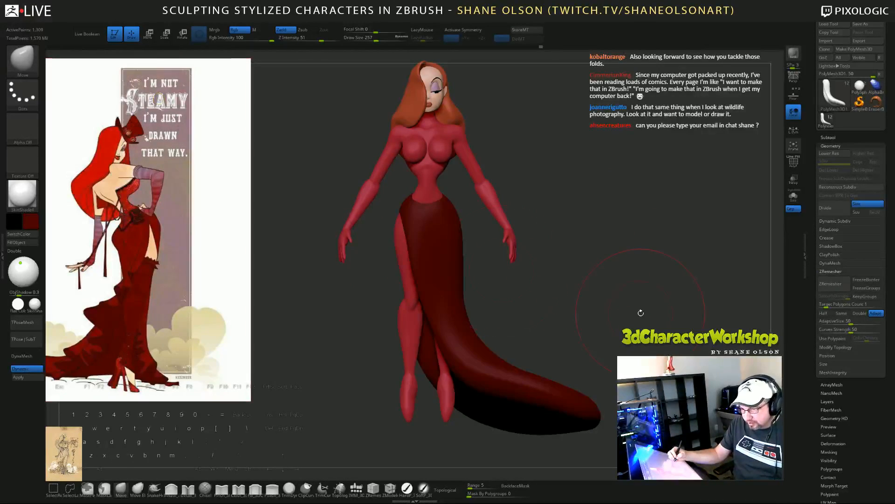
key("z")
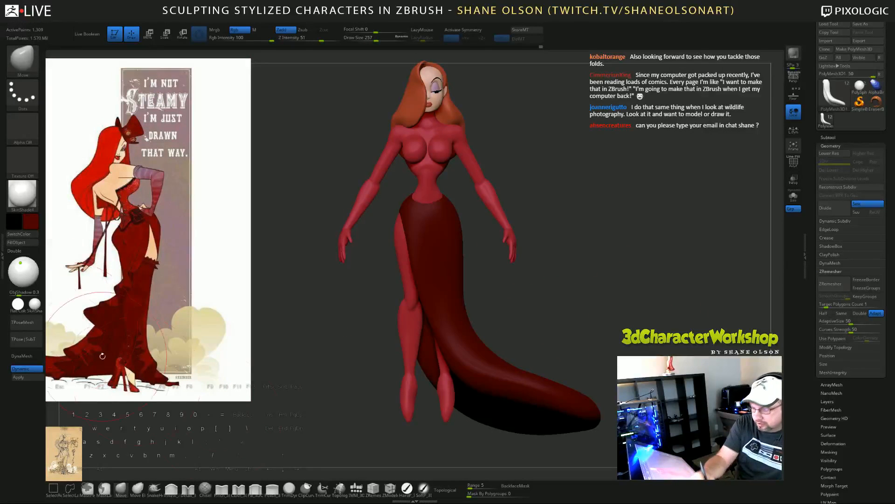
Step: Switch to the HardP_3DCWith paint brush and set its draw size to 71
left_click(407, 487)
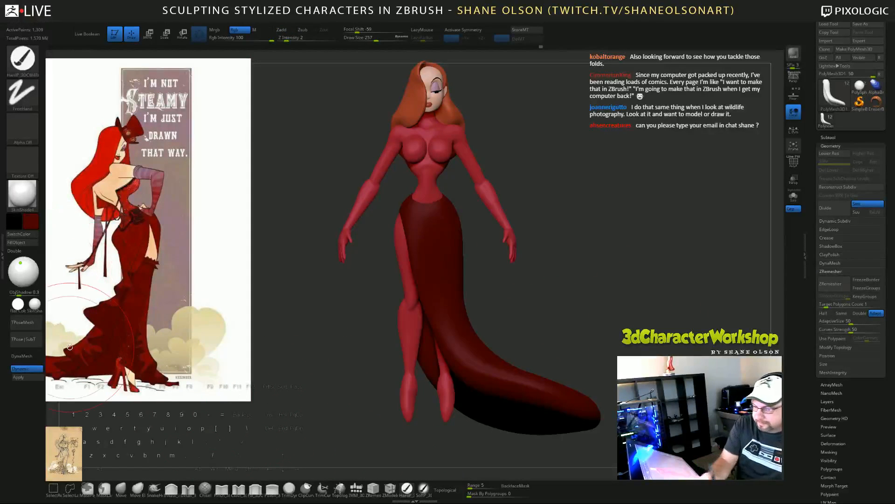
left_click_drag(587, 256, 594, 292)
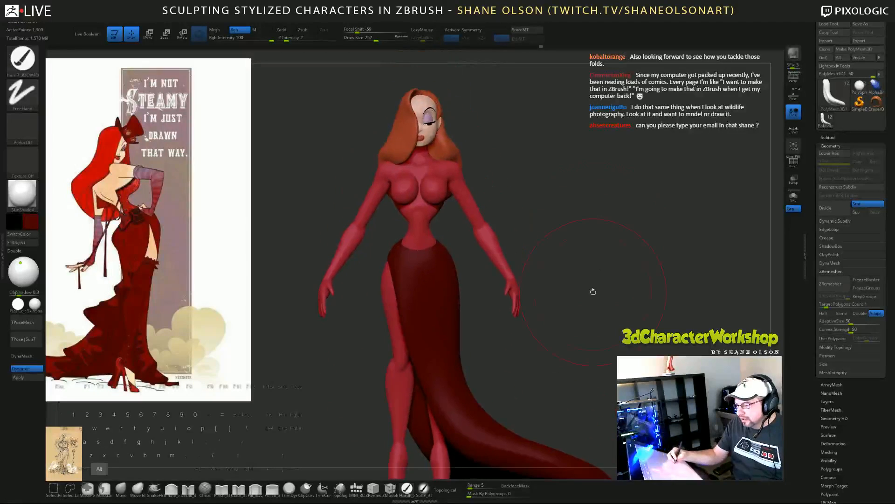
key("s")
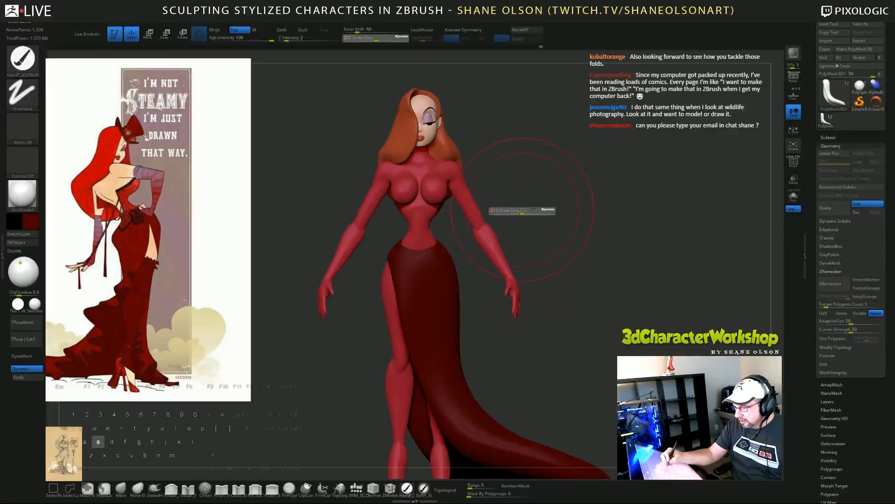
left_click_drag(523, 212, 508, 212)
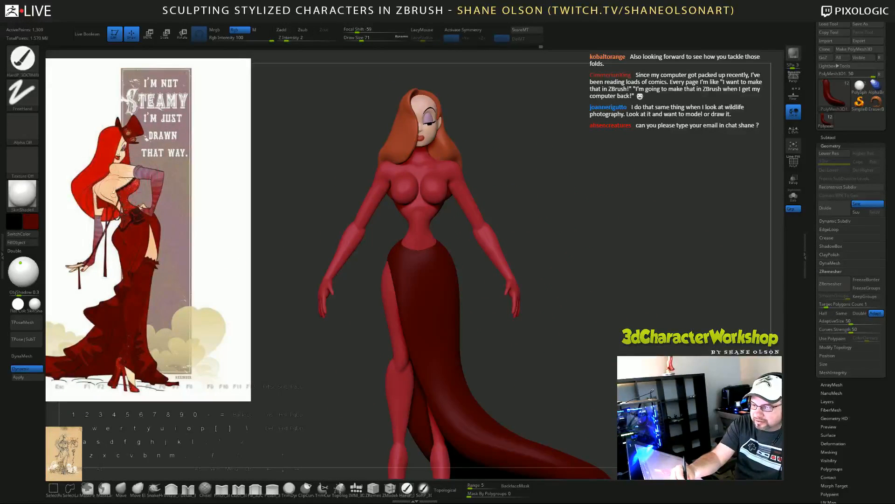
left_click_drag(610, 264, 591, 282)
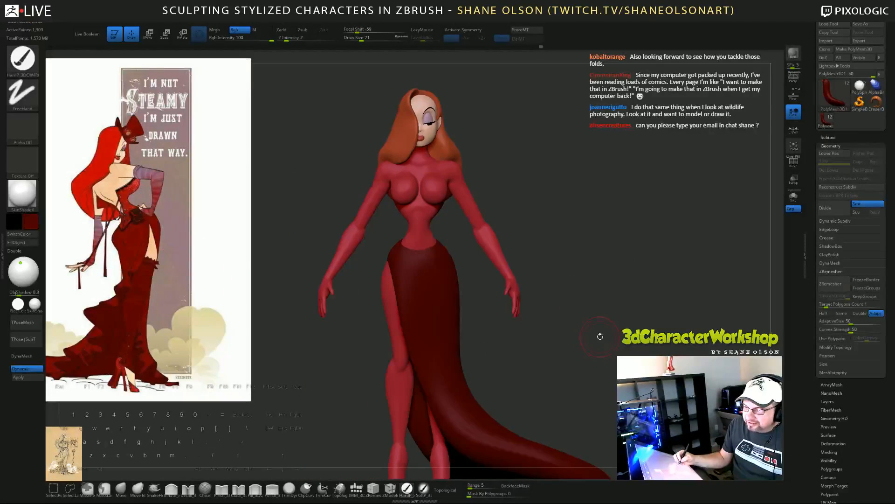
mouse_move(595, 330)
left_mouse_down()
mouse_move(619, 334)
mouse_move(608, 318)
left_mouse_up()
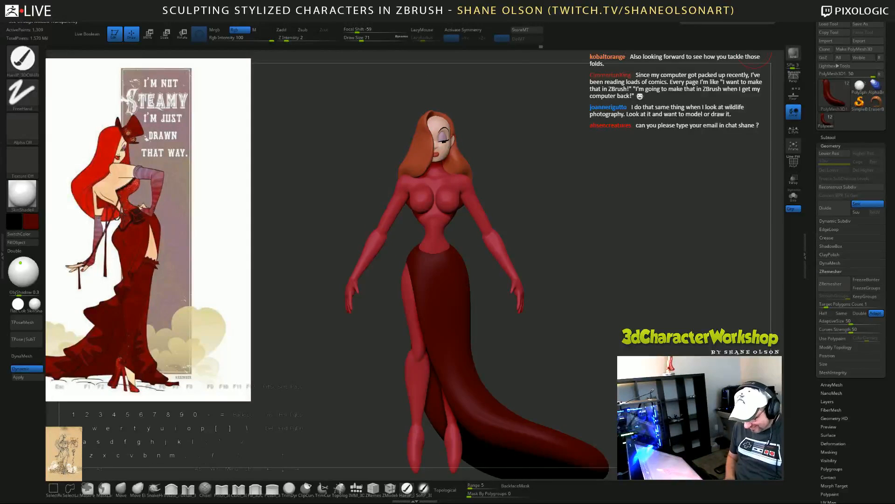
Step: Reply in the stream chat with the contact e-mail address
key("s")
type("dc")
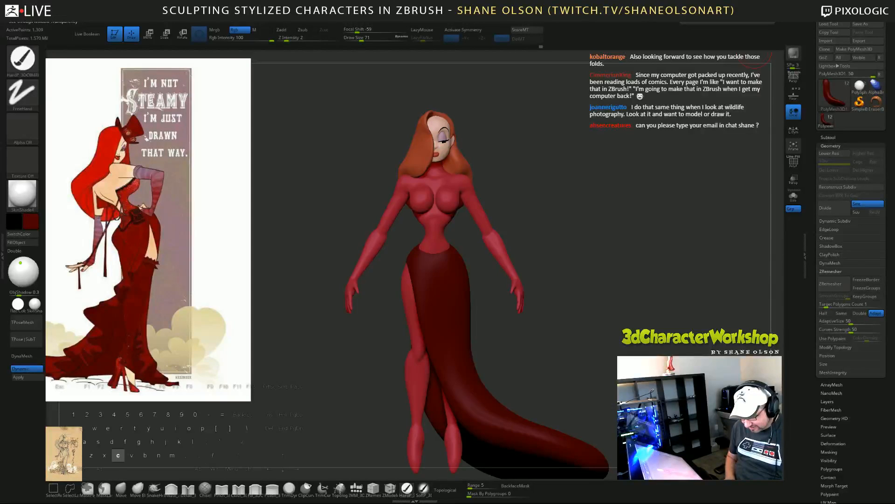
type("haracterw")
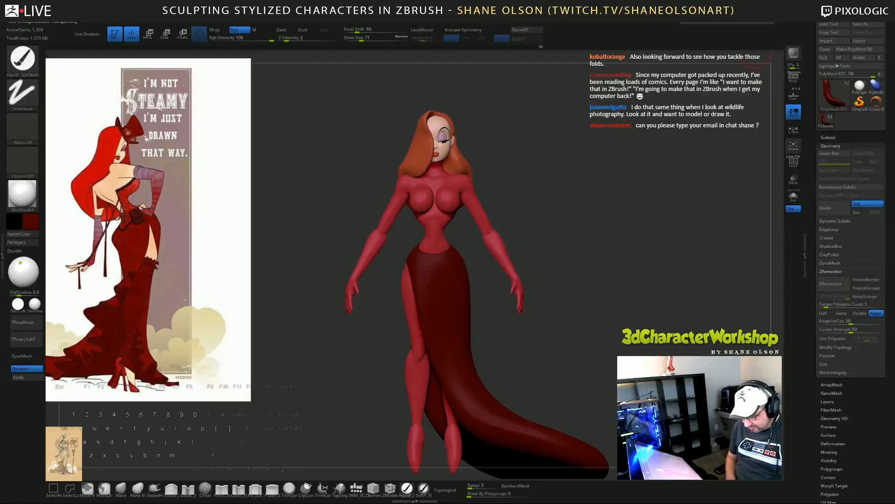
type("op.com")
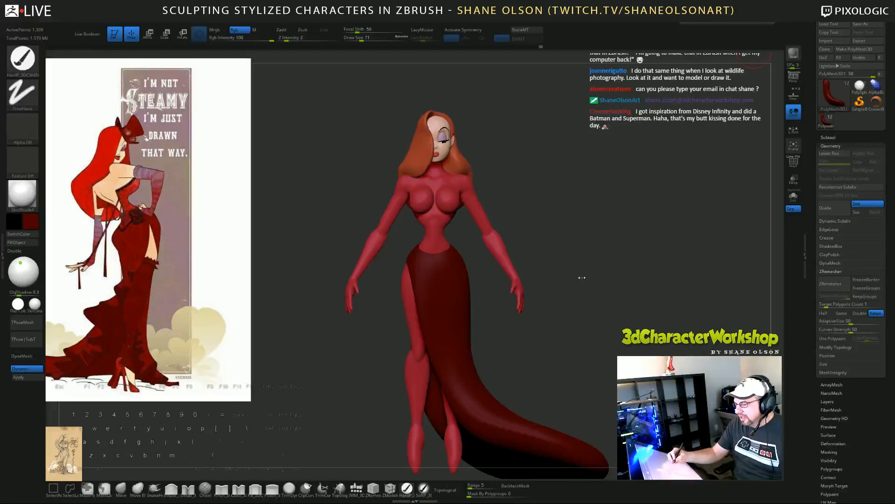
Step: Select the body subtool and make the skirt subtool visible over it in the subtool list
left_click_drag(580, 275, 551, 194)
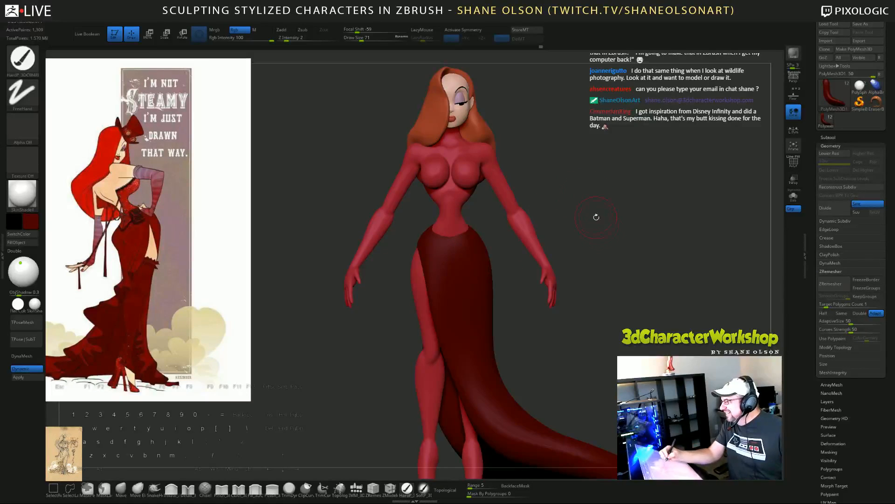
left_click_drag(606, 241, 601, 242)
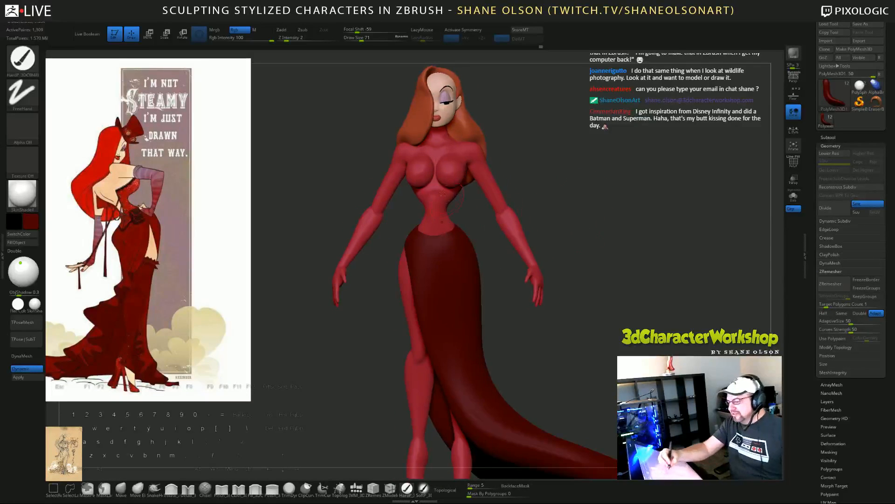
left_click(441, 196, "alt")
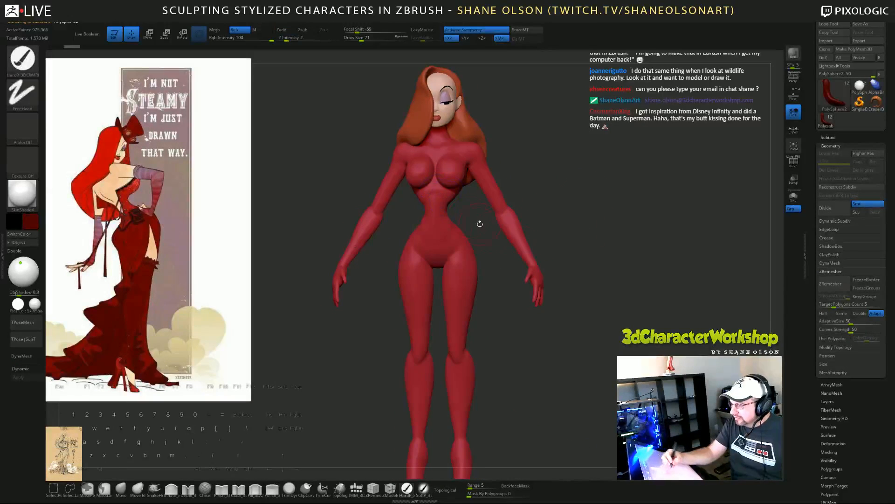
left_click(828, 138)
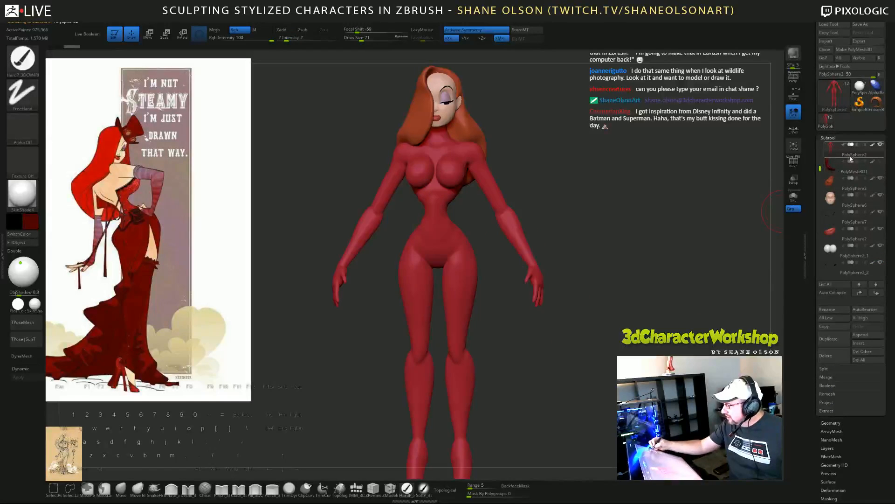
left_click(880, 161)
left_click_drag(579, 332, 577, 308, "alt")
left_click_drag(577, 307, 576, 306, "shift")
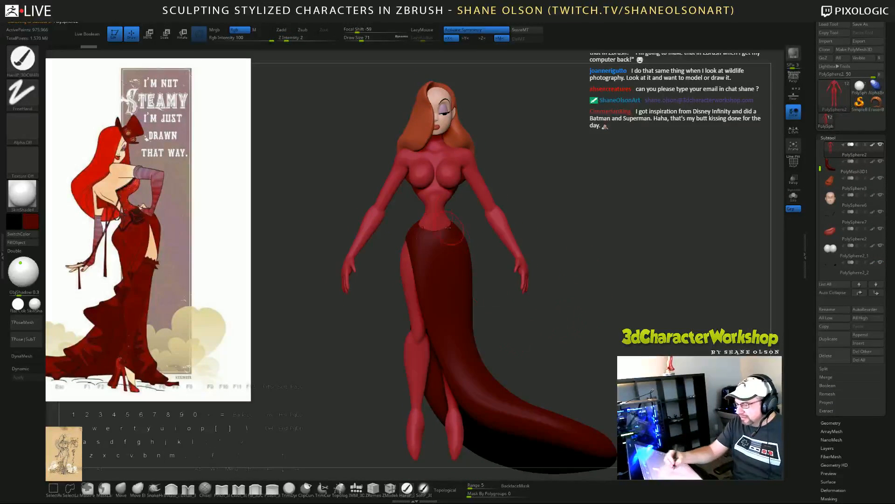
mouse_move(562, 308)
left_mouse_down()
mouse_move(625, 316)
mouse_move(582, 309)
mouse_move(588, 302)
mouse_move(577, 291)
left_mouse_up()
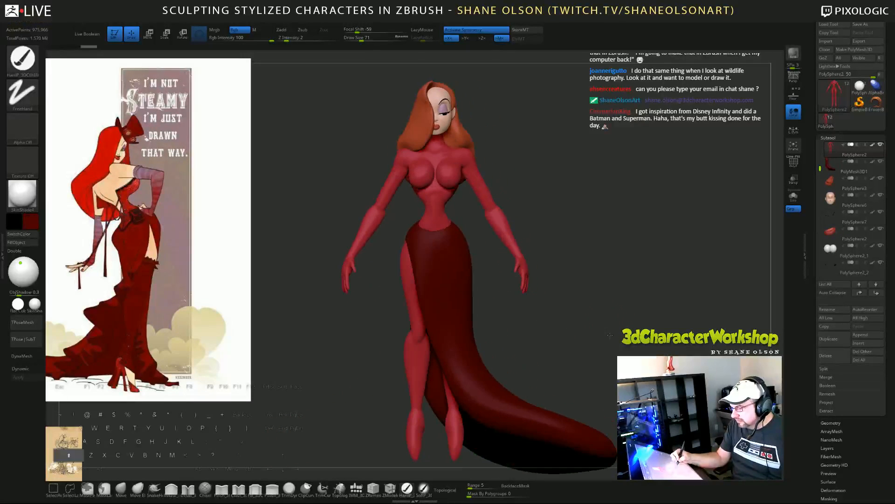
left_click_drag(527, 209, 548, 228, "alt")
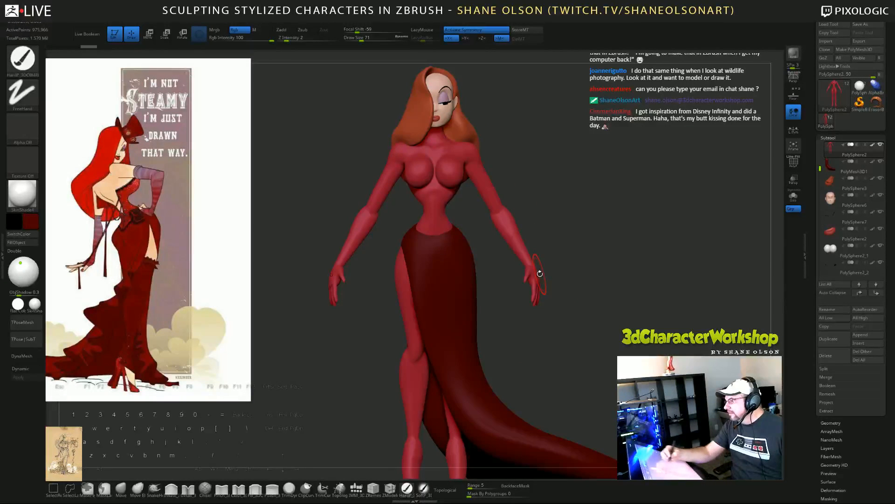
mouse_move(550, 199)
left_mouse_down("alt")
mouse_move(542, 206)
mouse_move(560, 235)
mouse_move(544, 212)
left_mouse_up("alt")
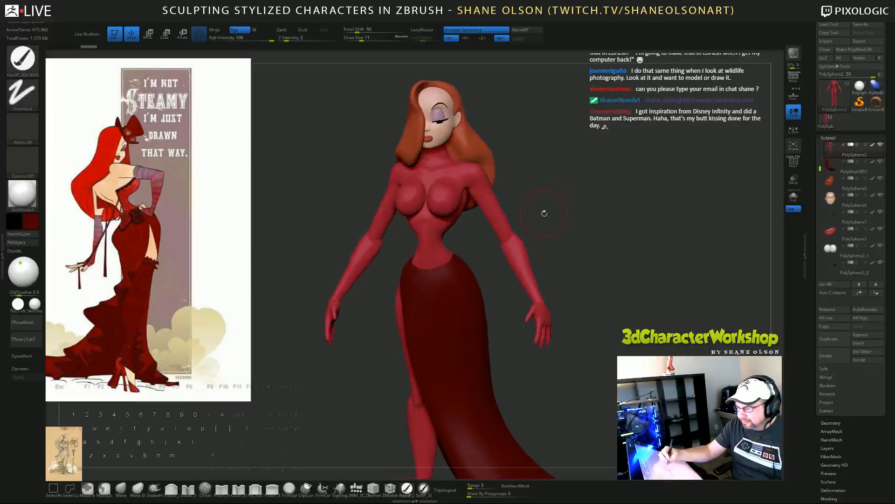
left_click_drag(585, 176, 595, 206, "alt")
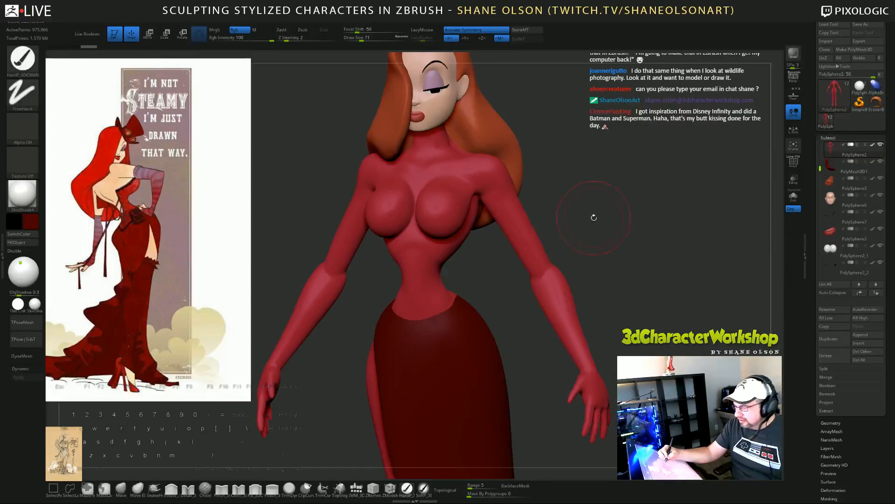
left_click(423, 258, "ctrl")
left_click_drag(823, 163, 824, 145)
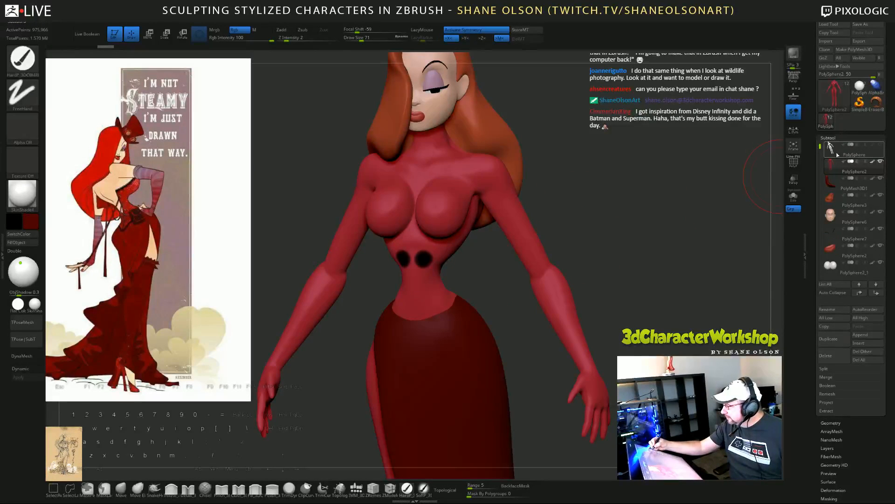
mouse_move(857, 150)
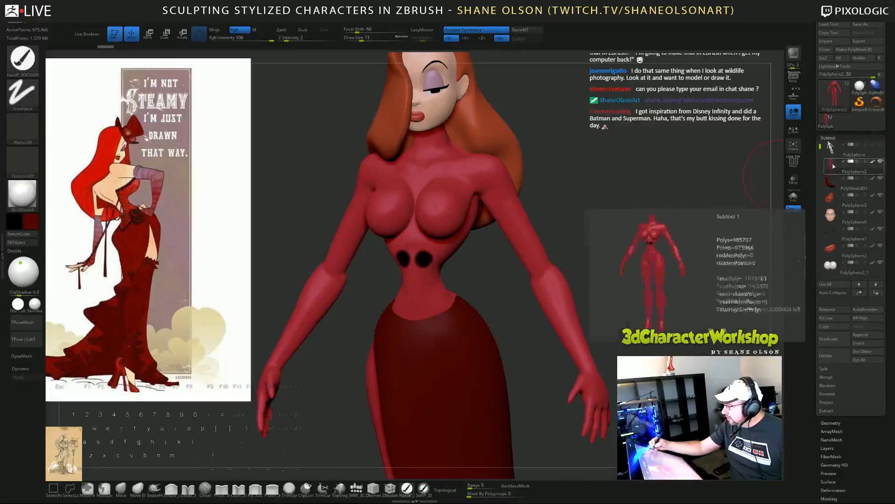
key("ctrl")
mouse_move(644, 265)
left_mouse_down("ctrl")
mouse_move(625, 234)
mouse_move(618, 242)
mouse_move(635, 272)
left_mouse_up("ctrl")
key("s")
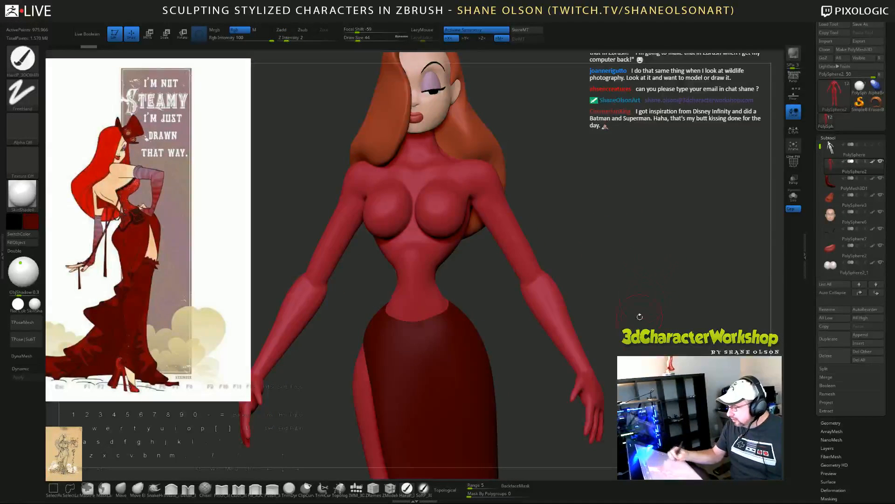
Step: Duplicate the body subtool, keeping only the copy visible, and switch to the Topology brush with a draw size of 18
left_click(835, 340)
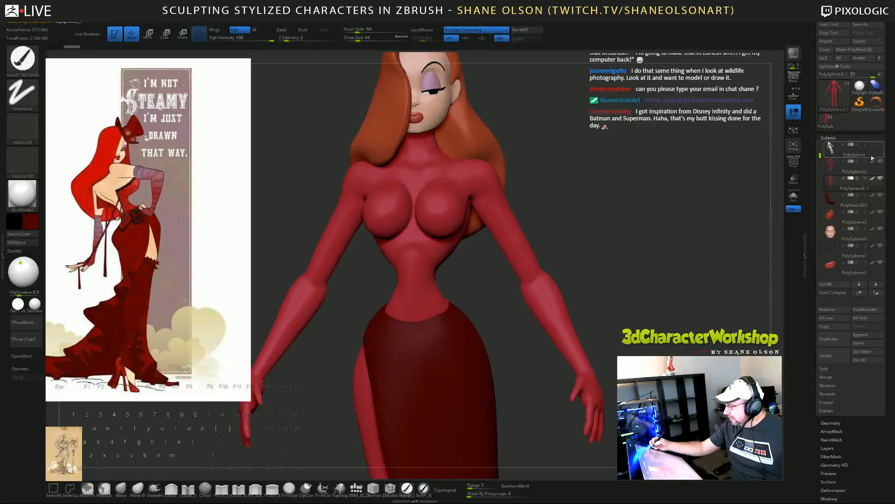
left_click_drag(604, 233, 586, 179)
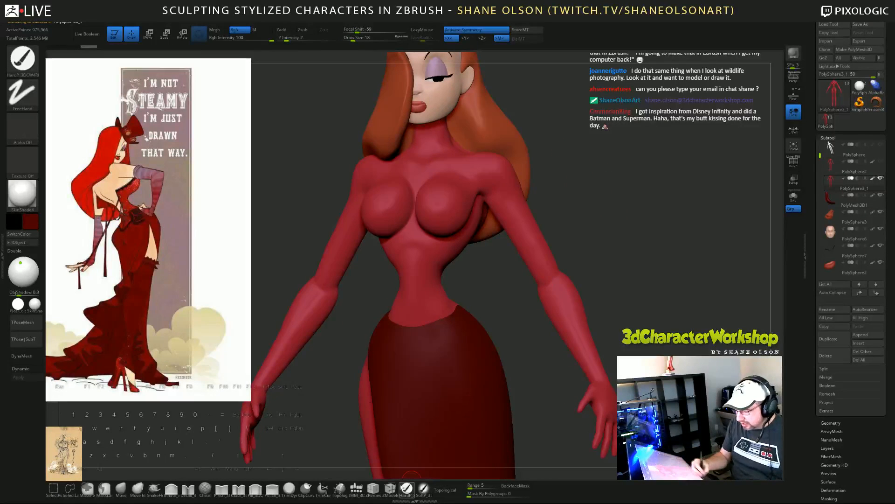
left_click(340, 488)
left_click_drag(628, 261, 619, 236)
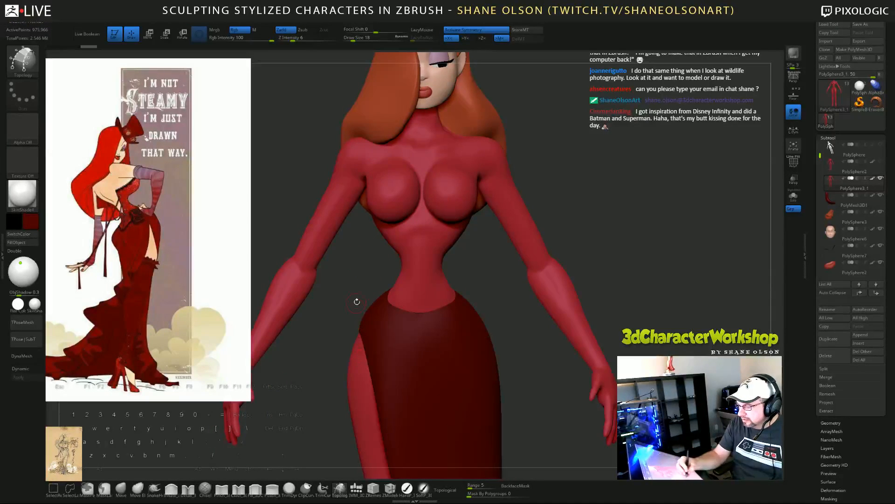
Step: Isolate the torso of the duplicated body by hiding its neck, legs and arms
key("ctrl+shift")
key("ctrl+shift")
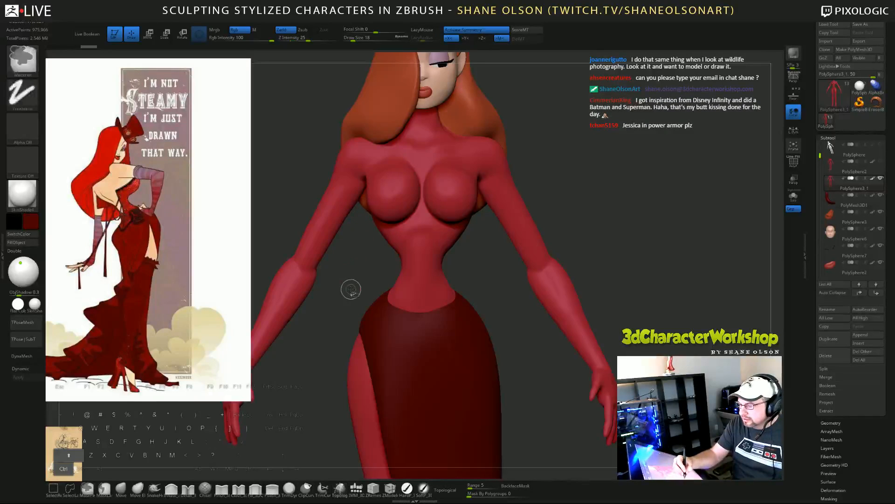
mouse_move(340, 333)
left_mouse_down("ctrl+shift")
mouse_move(525, 152)
mouse_move(561, 155)
mouse_move(558, 141)
left_mouse_up("ctrl+shift")
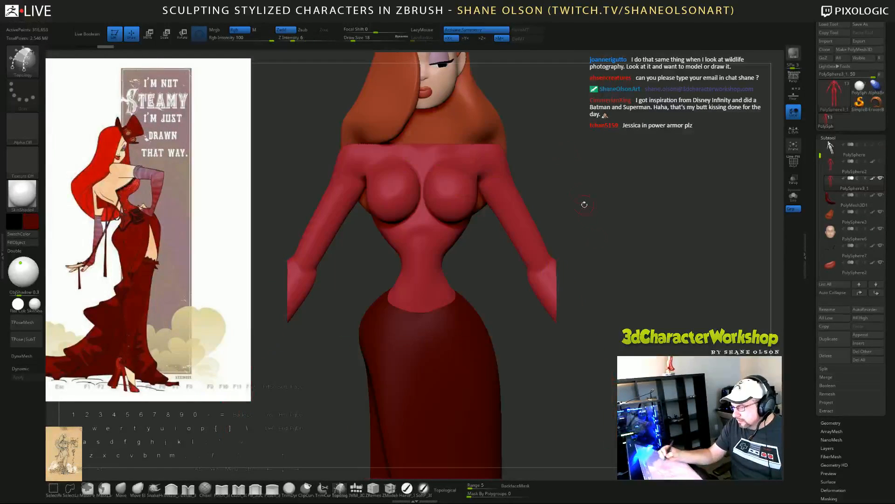
mouse_move(631, 279)
left_mouse_down()
mouse_move(631, 262)
mouse_move(625, 275)
mouse_move(635, 288)
left_mouse_up()
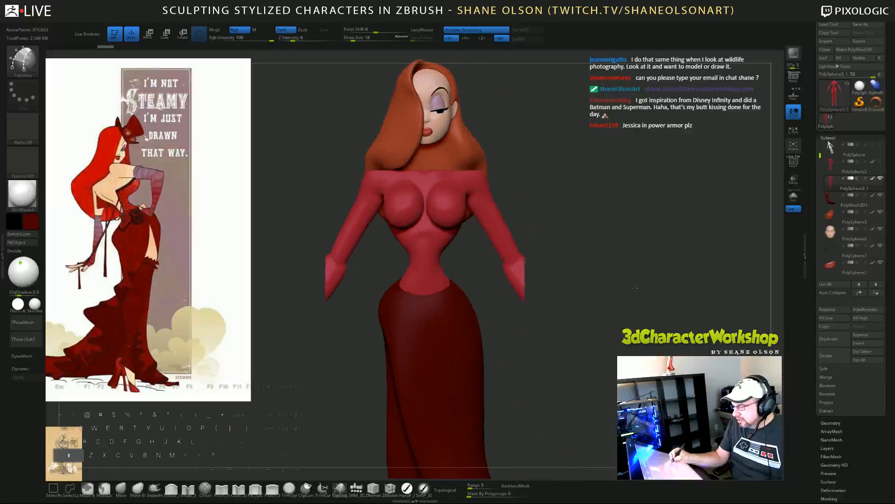
mouse_move(567, 130)
left_mouse_down("ctrl+alt+shift")
mouse_move(507, 337)
mouse_move(476, 343)
left_mouse_up("ctrl+alt+shift")
mouse_move(615, 348)
left_mouse_down()
mouse_move(592, 348)
mouse_move(629, 346)
left_mouse_up()
Step: Delete the hidden geometry from the duplicated body so that only the torso piece remains
left_click(793, 196)
left_click_drag(614, 292, 593, 366, "alt")
left_click(793, 196)
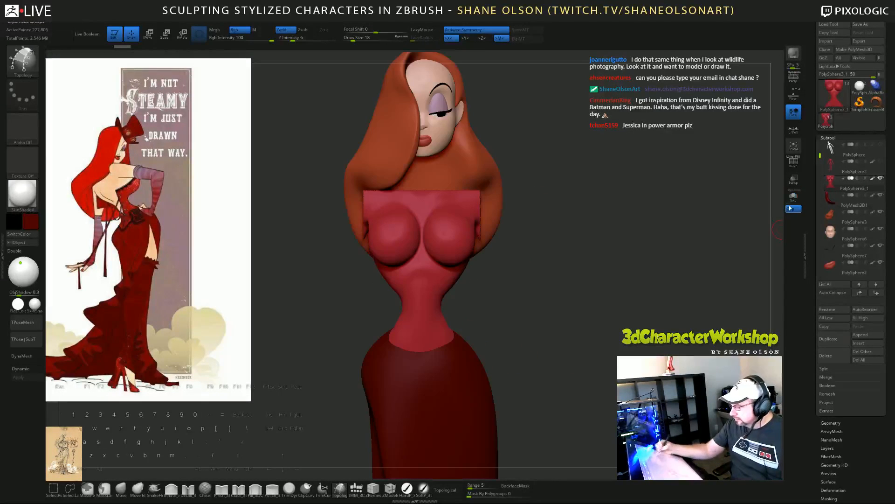
left_click_drag(615, 317, 636, 295)
key("space")
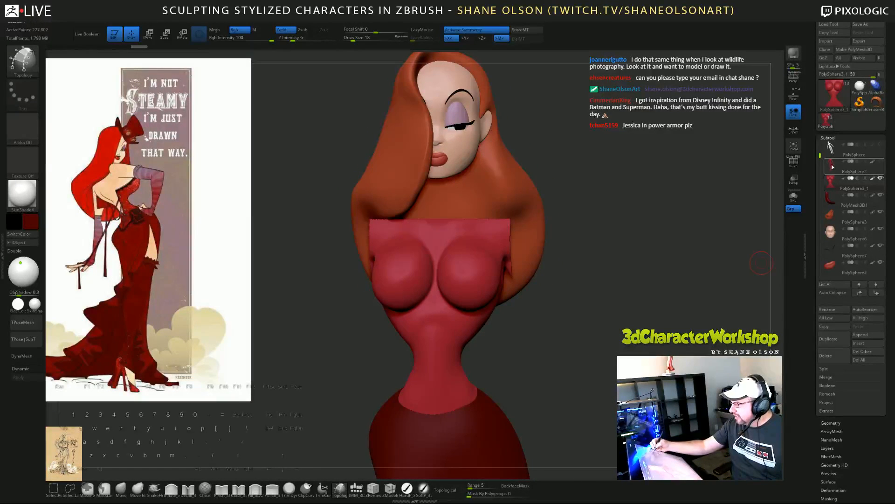
mouse_move(832, 166)
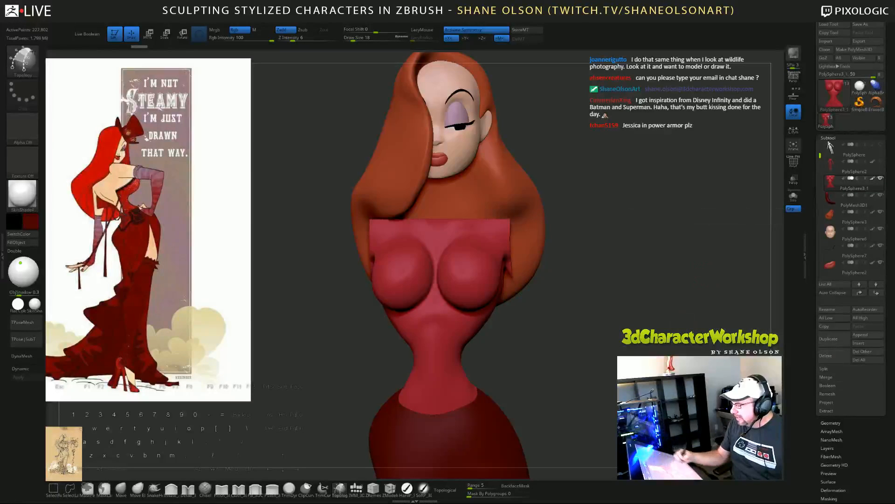
Step: Hide the hair, head, eyebrow and lips subtools around the torso piece
left_click_drag(613, 297, 614, 330)
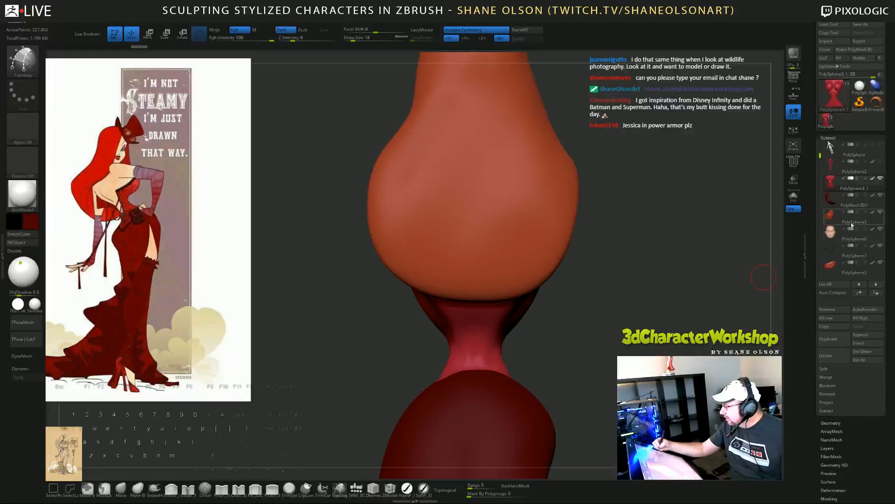
left_click(881, 212)
left_click_drag(627, 321, 650, 333)
left_click(880, 228)
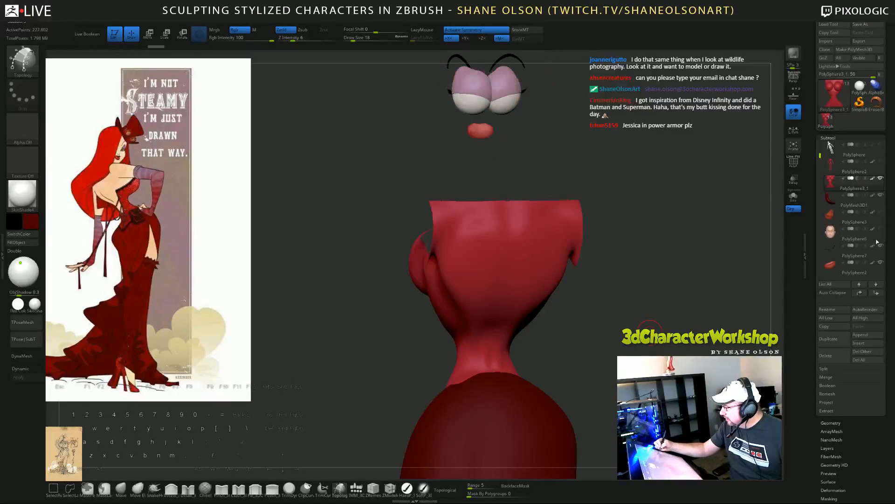
left_click(880, 247)
left_click(880, 263)
left_click_drag(679, 319, 664, 343, "alt")
Step: Hide the remaining eye subtools, including the eyeballs, eyelids and eyelashes, leaving only the torso piece and skirt
scroll(831, 181, "down", 3)
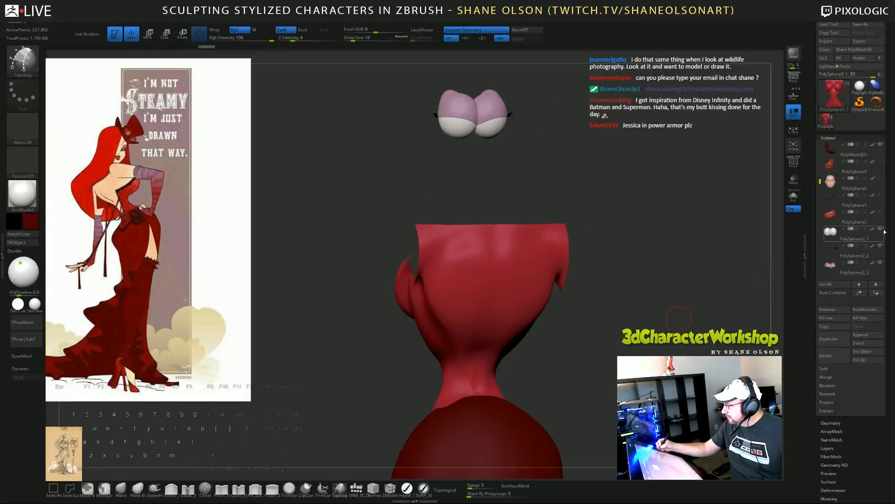
left_click(881, 228)
left_click(880, 246)
left_click(881, 262)
left_click_drag(640, 217, 683, 222)
scroll(843, 186, "down", 2)
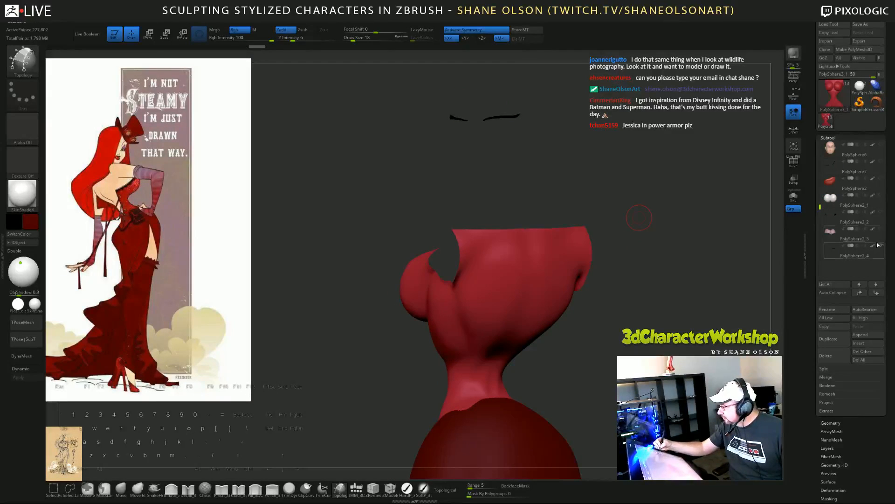
scroll(848, 209, "up", 5)
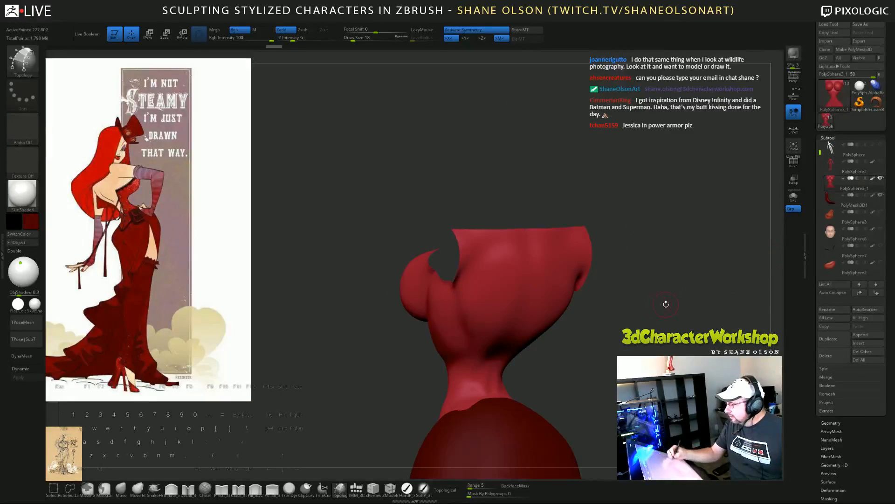
Step: Face the back of the torso piece and reduce the Topology brush draw size to 7
left_click_drag(666, 303, 606, 285)
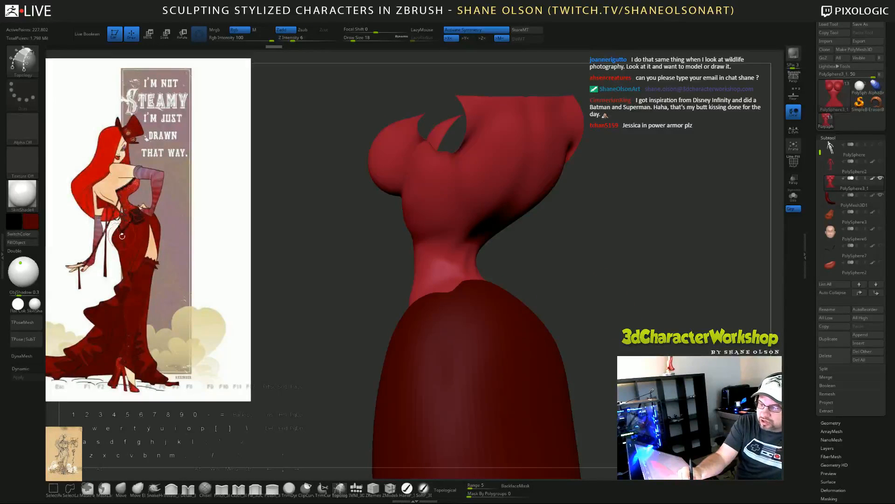
left_click_drag(360, 294, 535, 284)
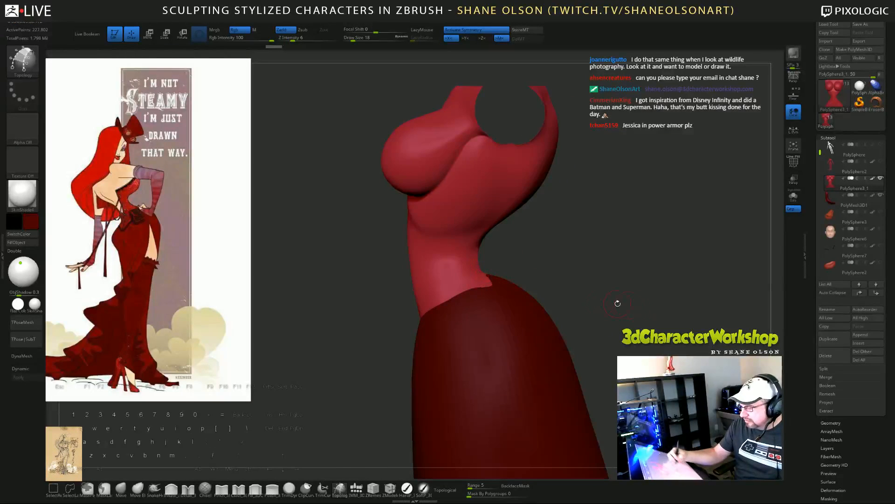
left_click_drag(617, 303, 525, 277)
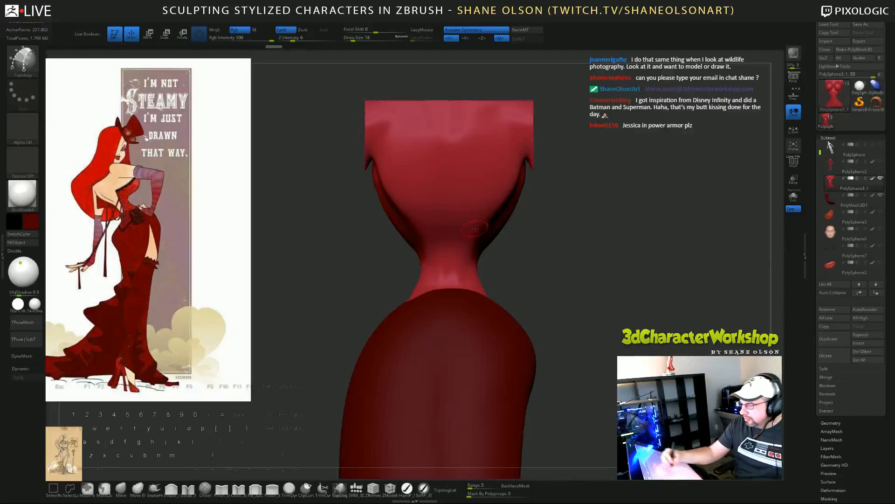
left_click_drag(589, 265, 607, 287, "alt")
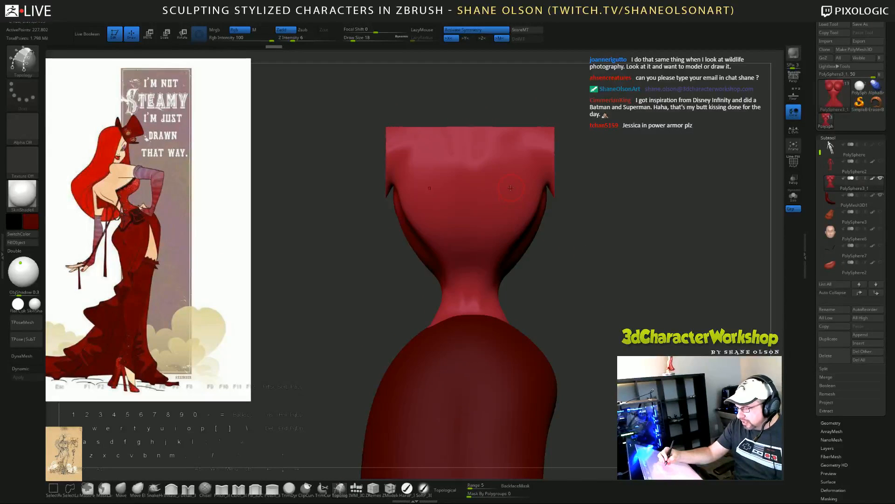
key("s")
left_click_drag(557, 250, 551, 251)
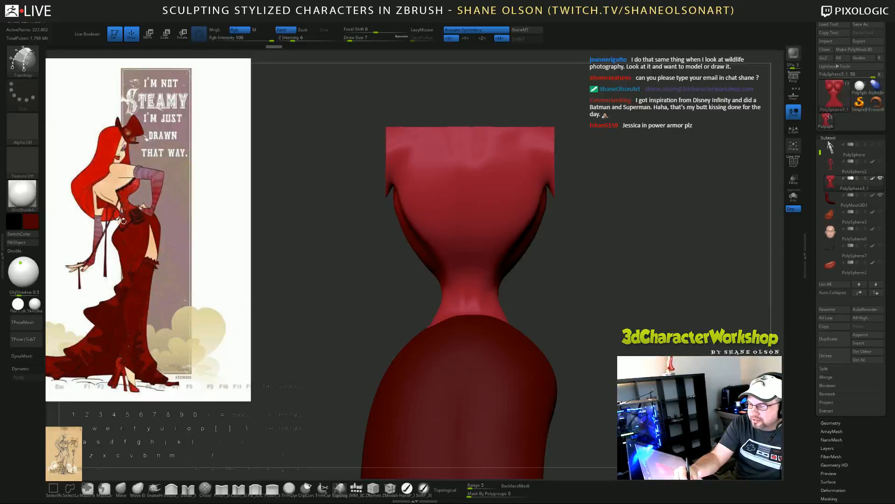
Step: Undo the last stroke and try drawing a symmetrical topology curve down the back of the torso to the waist
key("ctrl+z")
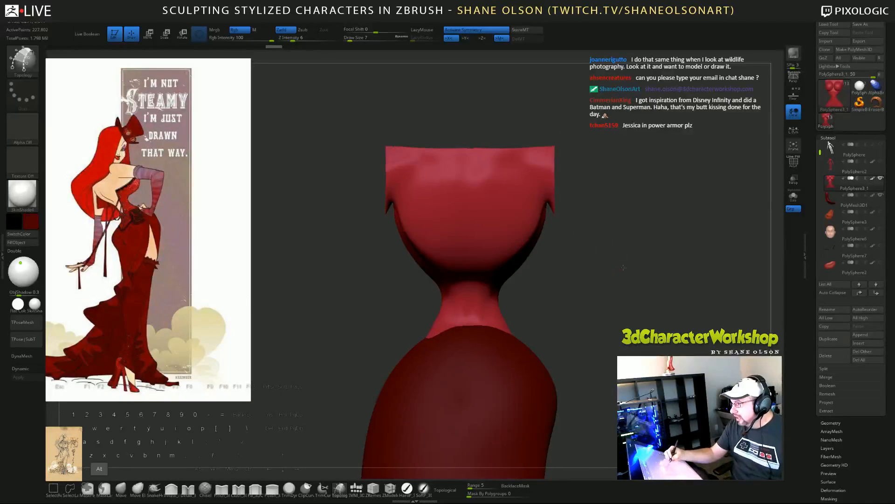
left_click_drag(614, 255, 606, 259, "alt")
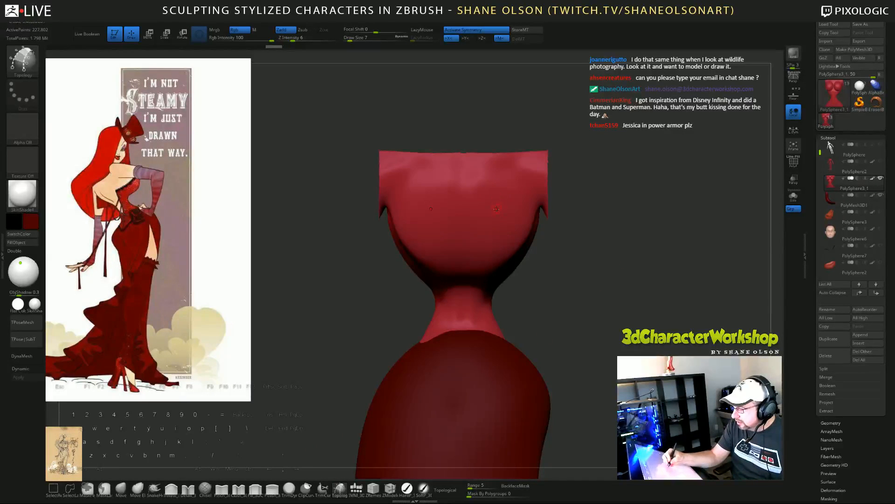
left_click_drag(492, 209, 479, 251)
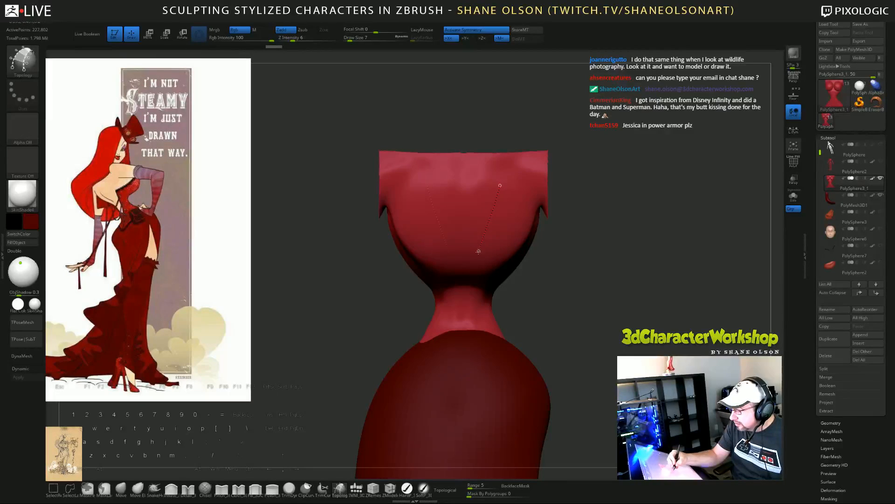
left_click_drag(465, 316, 465, 319)
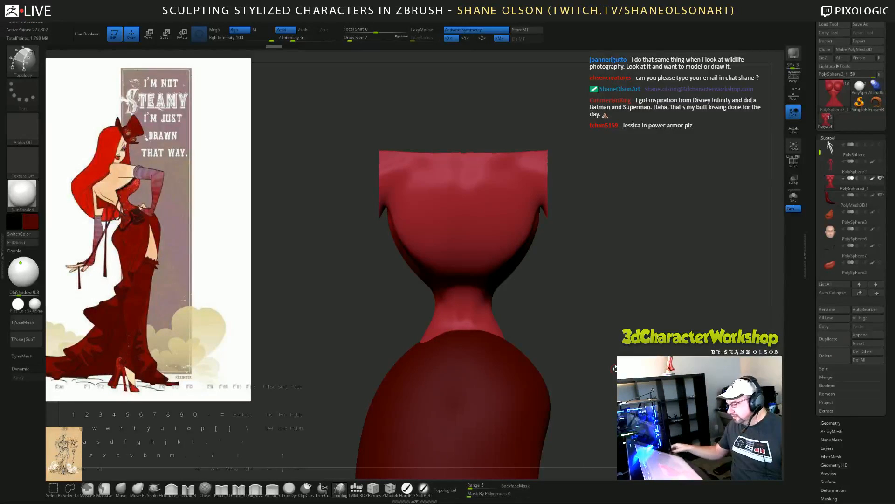
Step: Set ObjShadow to 0 and change the active color to light gray
left_click_drag(576, 257, 313, 328)
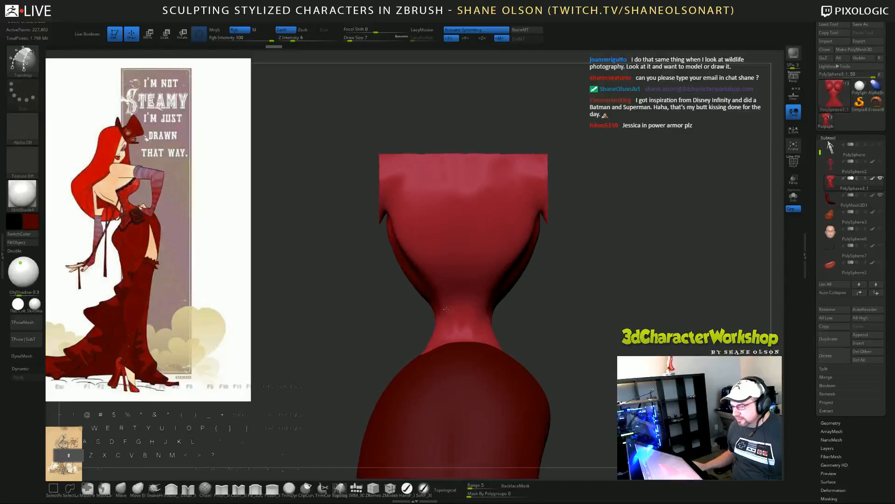
left_click_drag(402, 304, 395, 288, "alt")
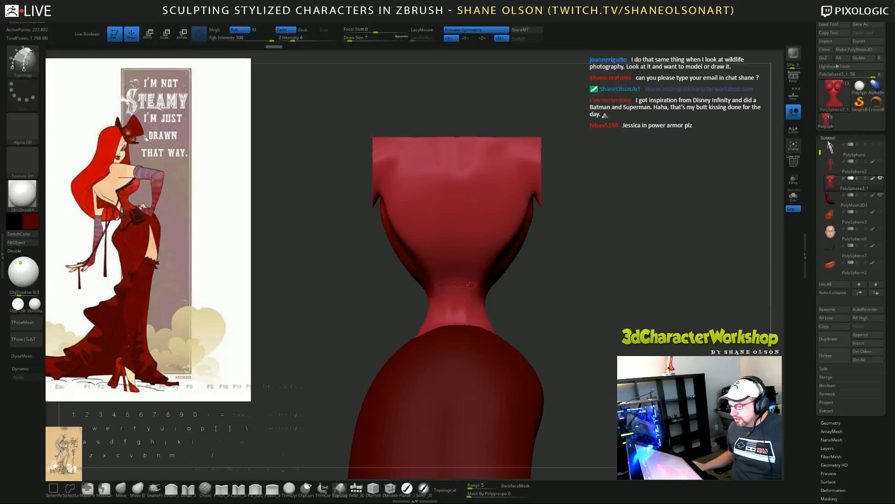
left_click_drag(42, 292, 8, 292)
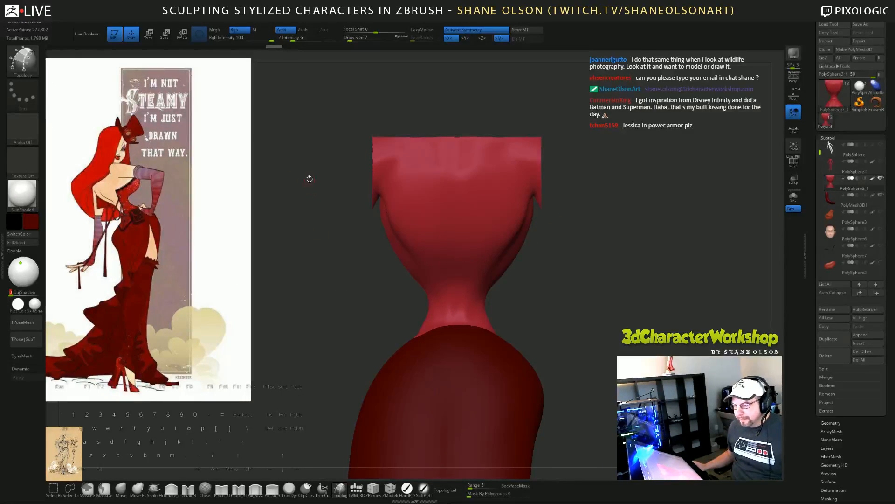
left_click(27, 220)
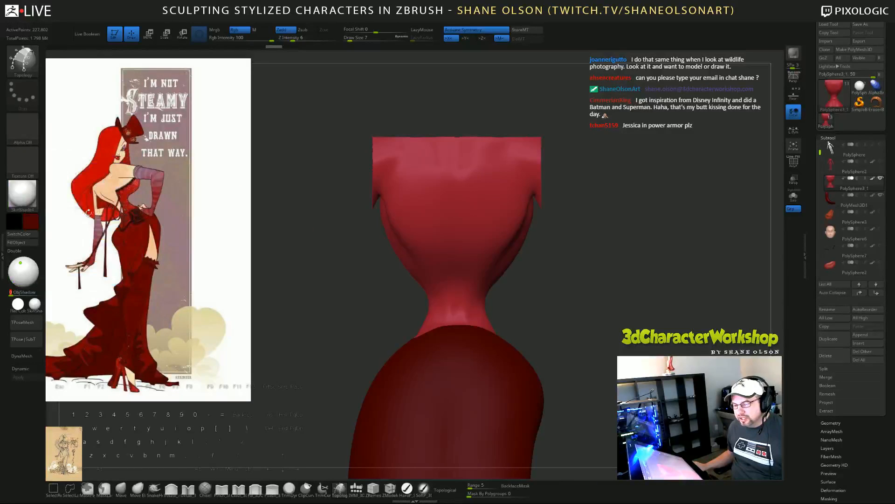
left_click(31, 218)
left_click(33, 213)
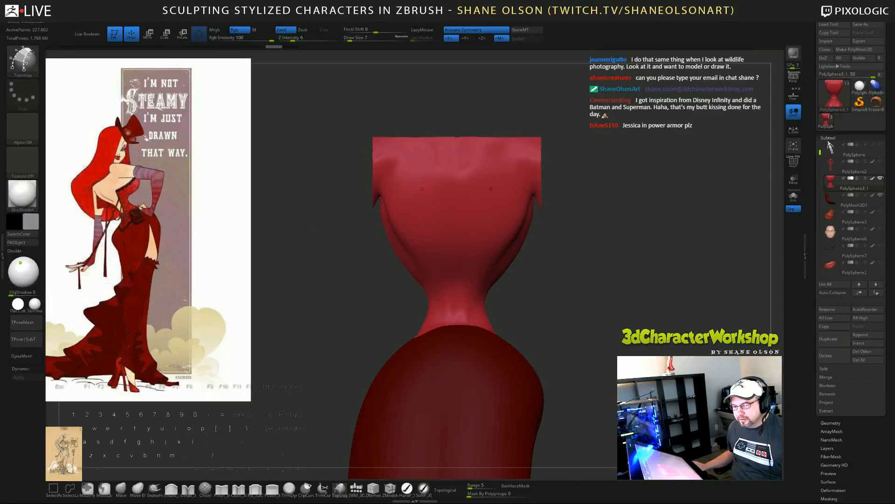
Step: Fill the torso piece with the light gray color using the hard 3dCharacterWorkshop brush
left_click(407, 487)
left_click(23, 242)
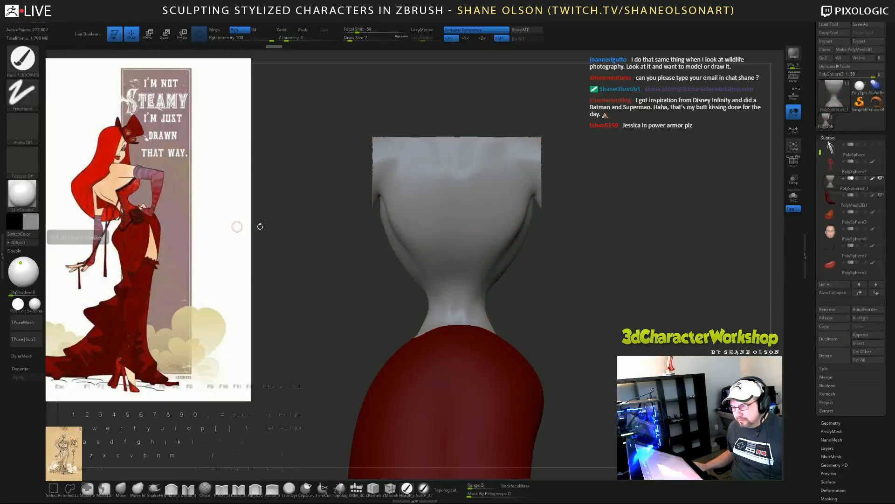
left_click_drag(299, 233, 661, 219)
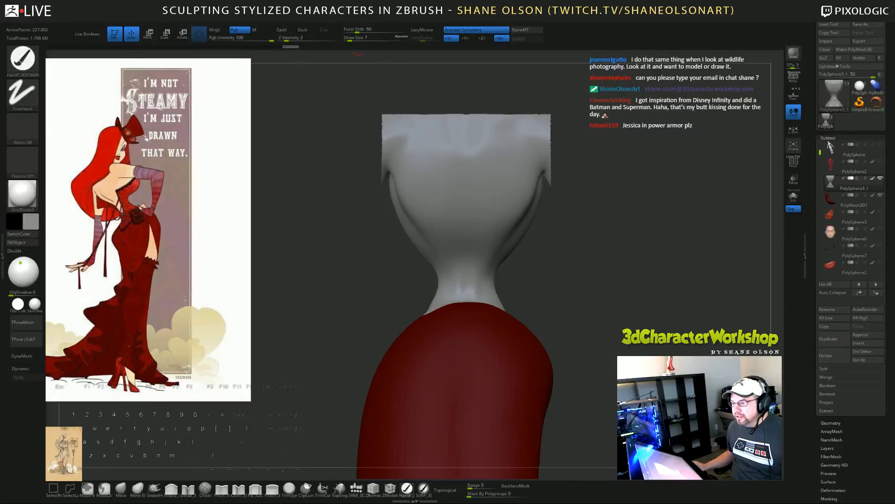
mouse_move(318, 17)
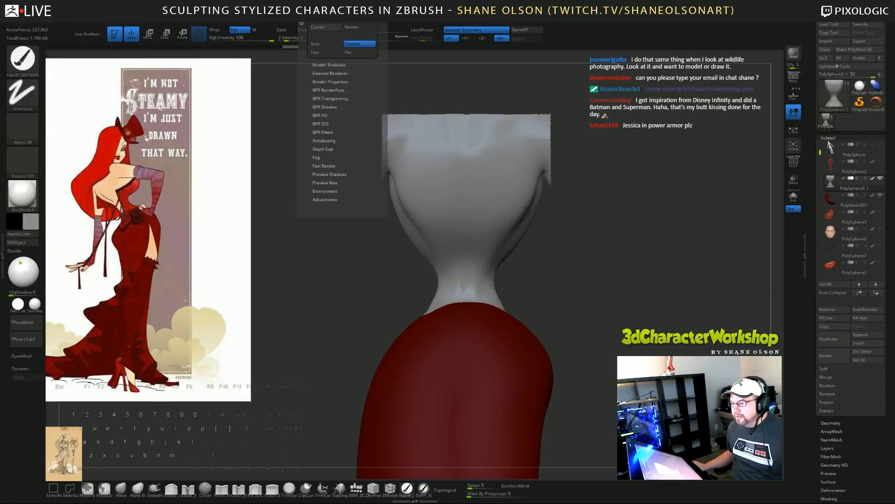
left_click(337, 90)
left_click(337, 90)
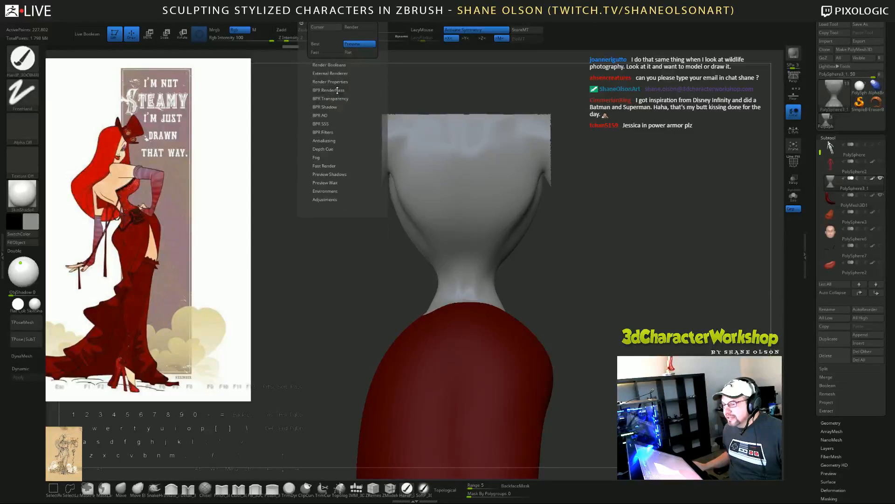
left_click(342, 97)
left_click(341, 98)
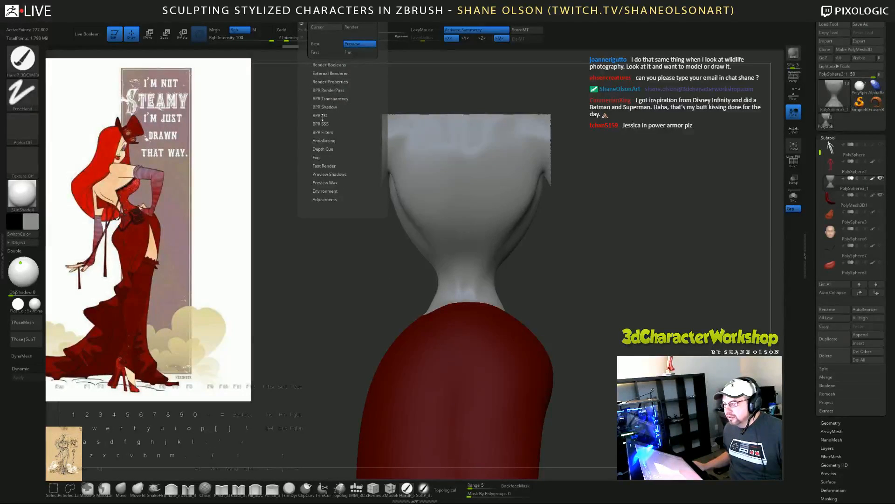
left_click(329, 107)
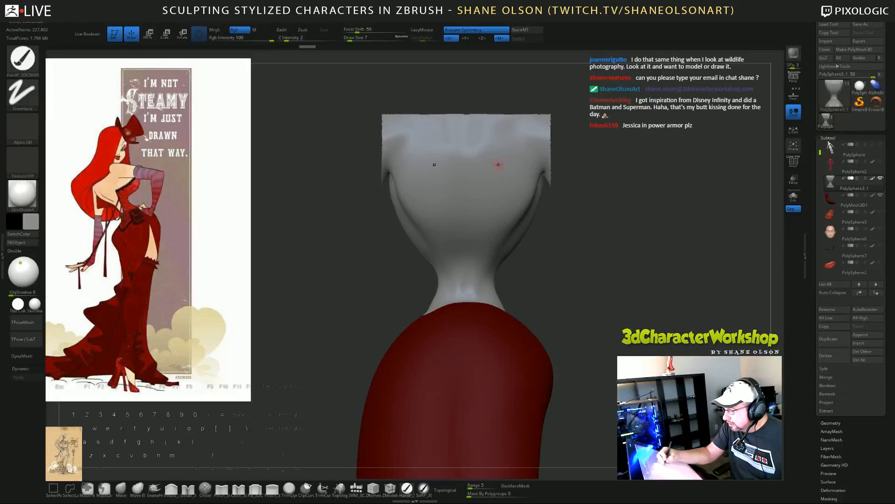
Step: Undo the test dabs painted on the torso's back and switch back to the Topology brush
left_click_drag(487, 209, 509, 191)
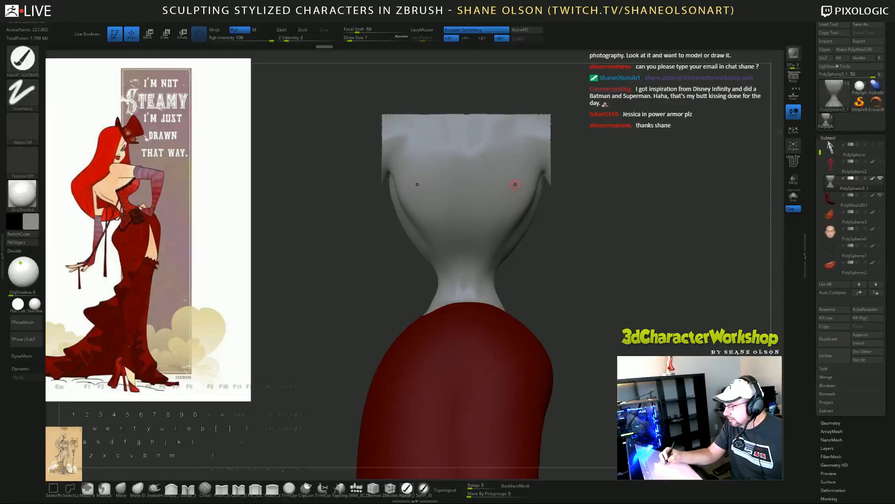
left_click(507, 187, "alt")
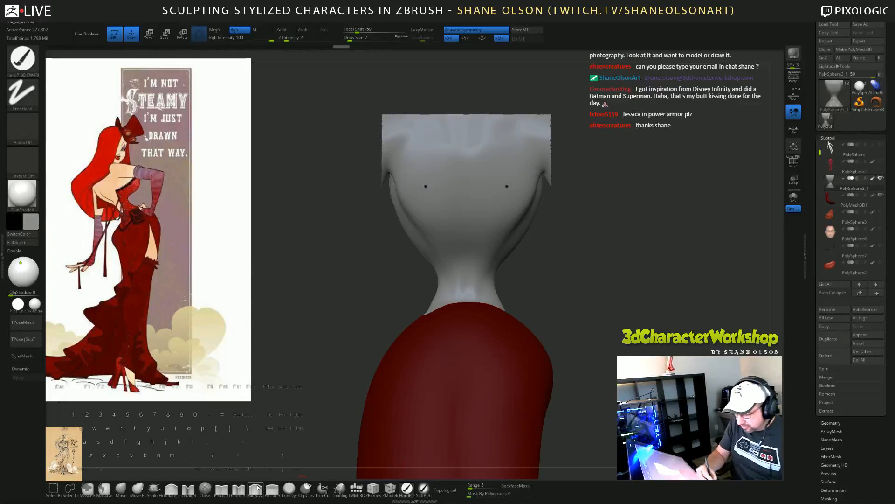
left_click(339, 488)
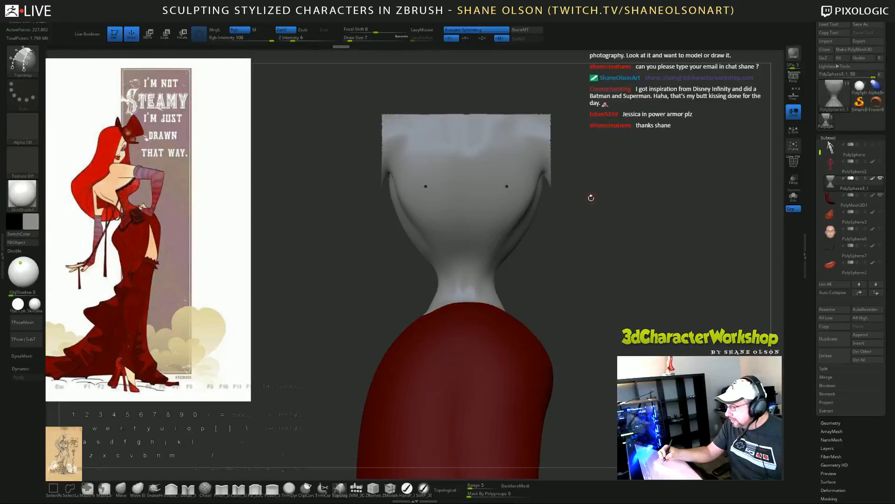
key("ctrl+z")
Step: Try drawing a topology curve from the upper back down to the waist
left_click_drag(584, 216, 589, 223, "alt")
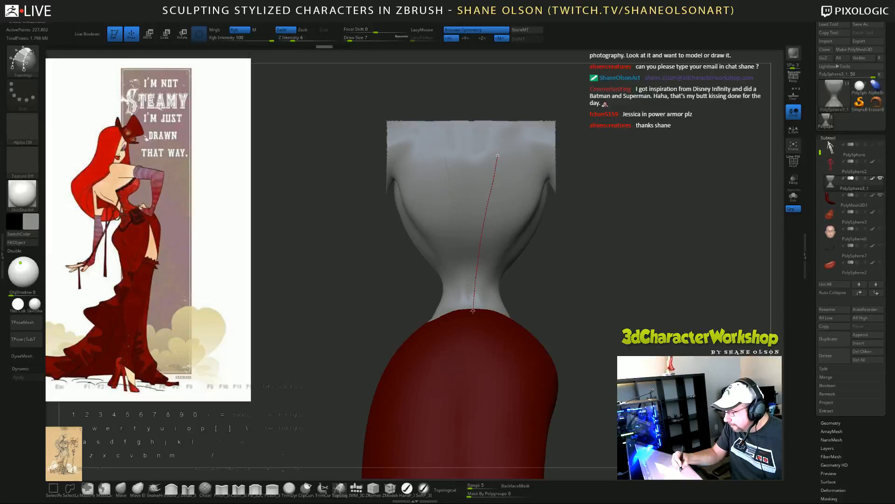
left_click_drag(472, 323, 472, 325)
key("ctrl+z")
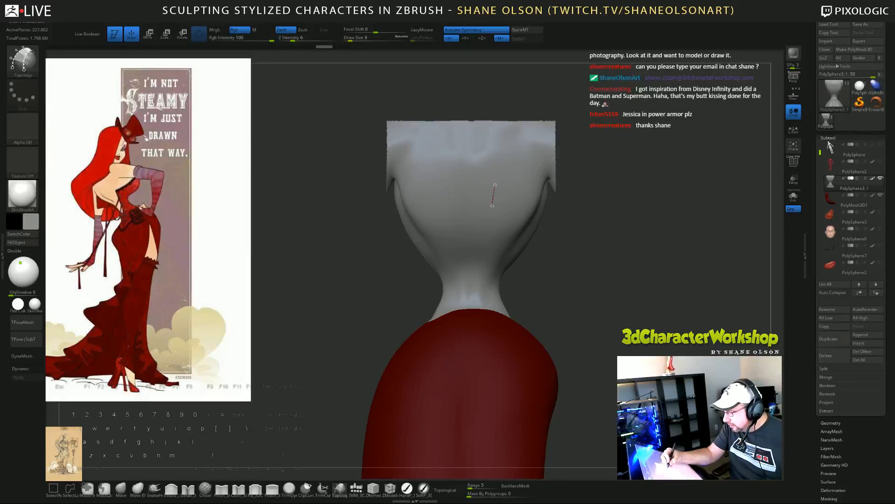
Step: Draw a topology curve down the torso's back, from between the shoulder blades past the waist onto the skirt
left_click_drag(479, 294, 477, 313)
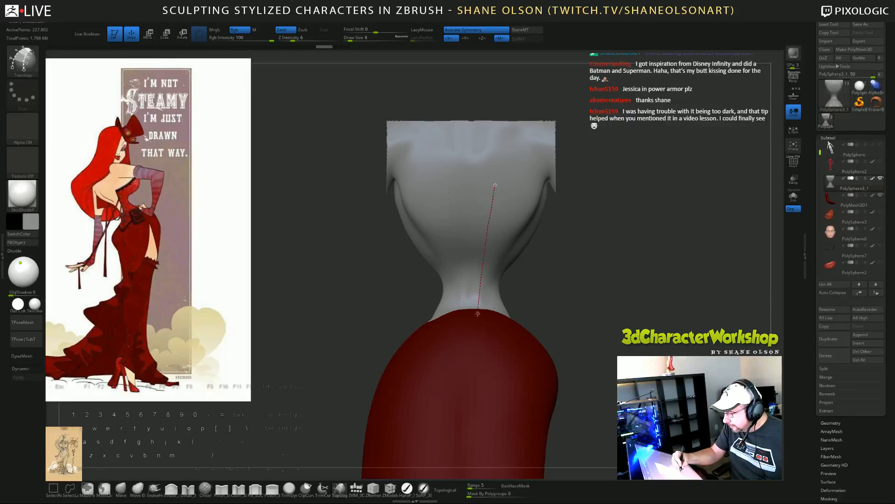
left_click_drag(475, 349, 475, 356)
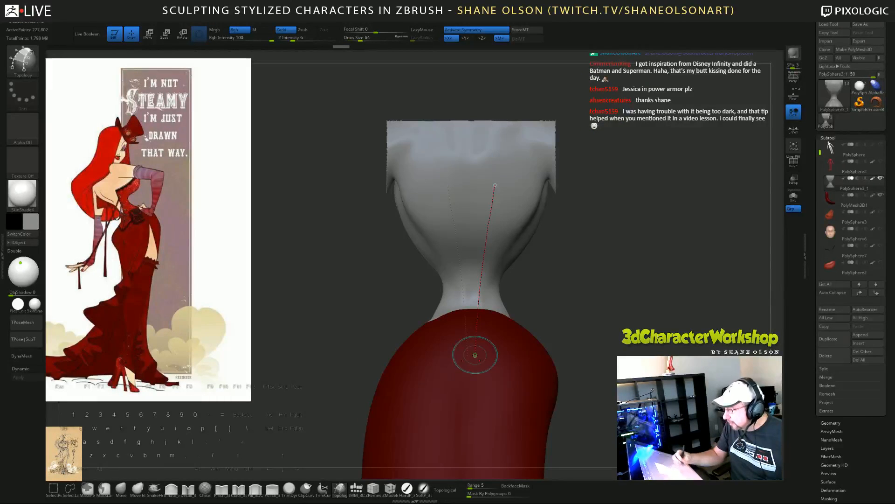
left_click_drag(635, 347, 637, 349)
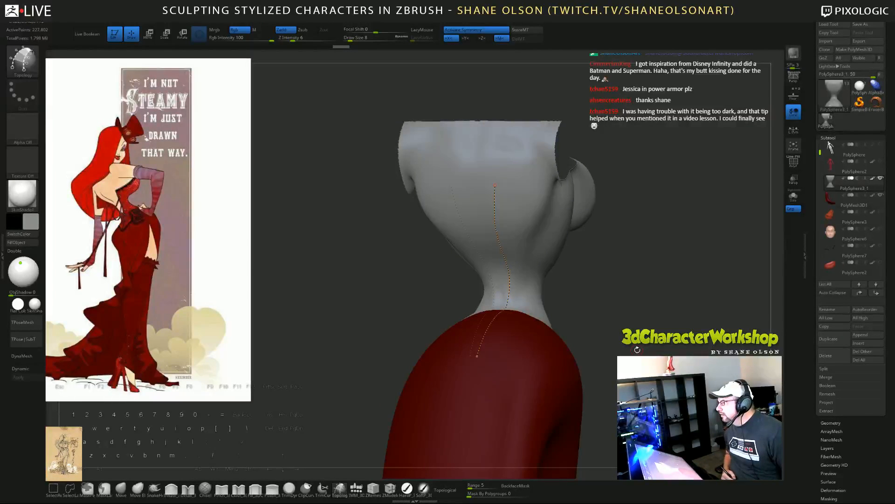
mouse_move(654, 293)
left_mouse_down("alt")
mouse_move(638, 295)
mouse_move(666, 312)
mouse_move(644, 308)
left_mouse_up("alt")
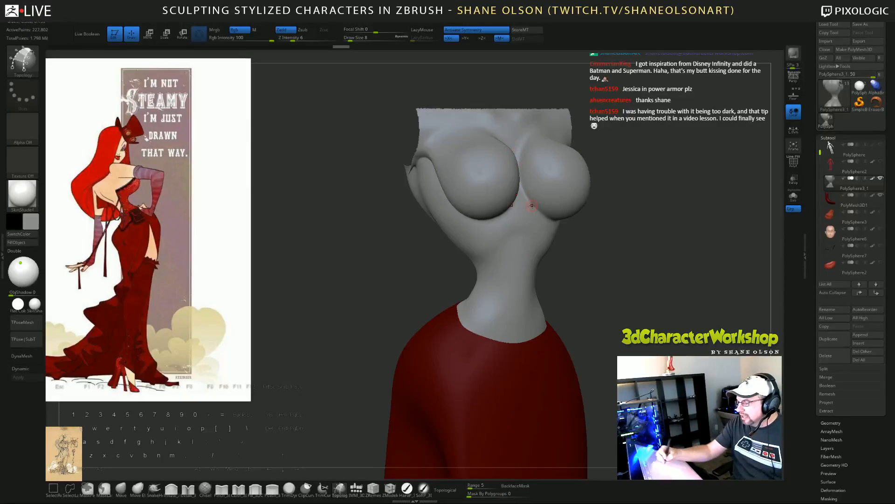
Step: Draw a topology curve along the front centerline, from the top of the cleavage down onto the upper skirt
left_click_drag(557, 256, 590, 293)
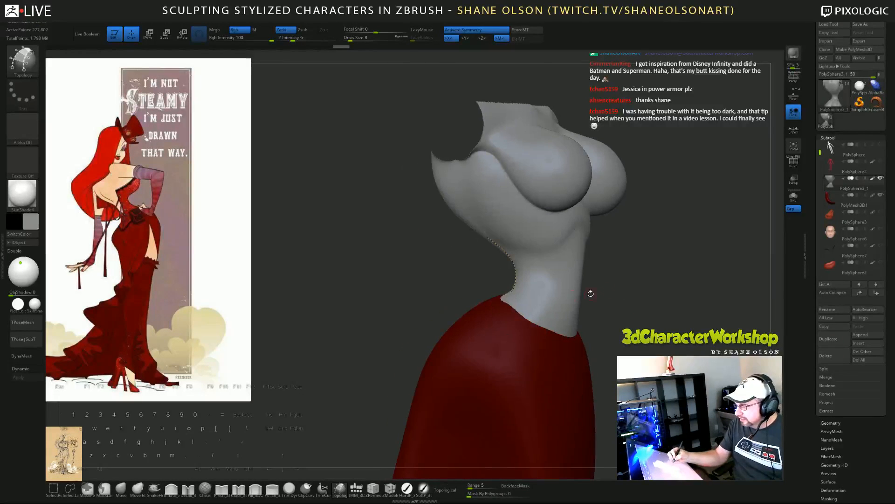
left_click_drag(667, 315, 623, 328)
left_click_drag(581, 283, 590, 285)
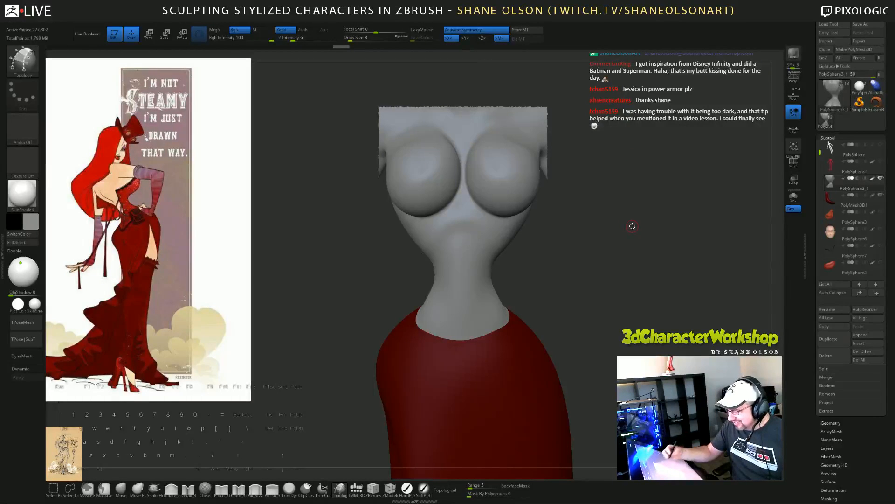
left_click_drag(587, 238, 606, 237)
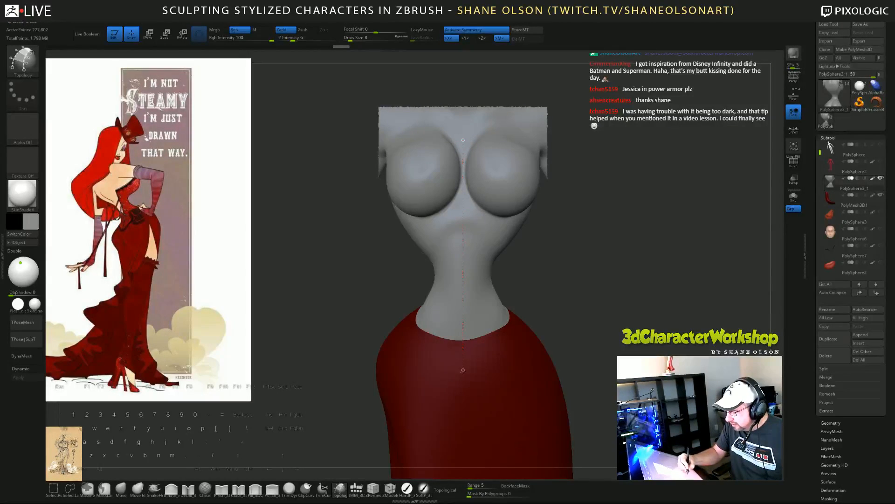
mouse_move(462, 370)
left_mouse_down()
mouse_move(392, 373)
mouse_move(450, 373)
mouse_move(410, 373)
mouse_move(466, 363)
mouse_move(631, 268)
mouse_move(588, 259)
left_mouse_up()
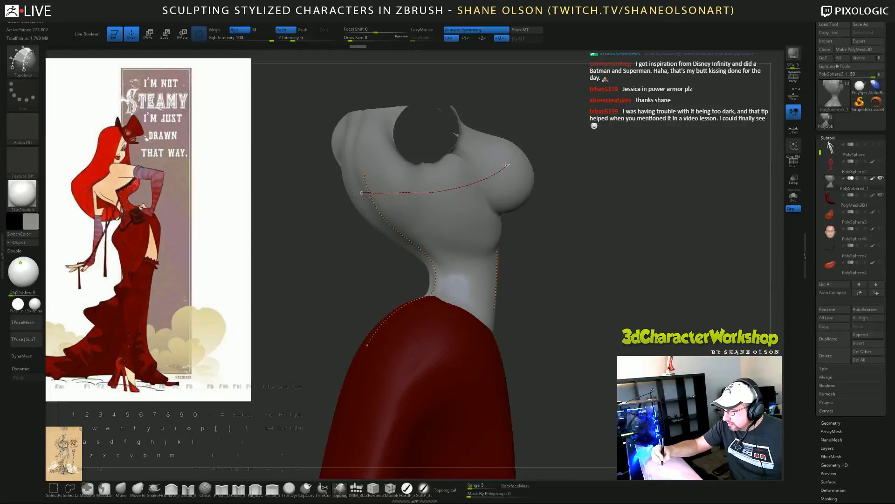
Step: Draw a horizontal topology curve from the back around the side and across the breast to the front centerline
mouse_move(658, 268)
left_mouse_down()
mouse_move(530, 209)
mouse_move(564, 262)
left_mouse_up()
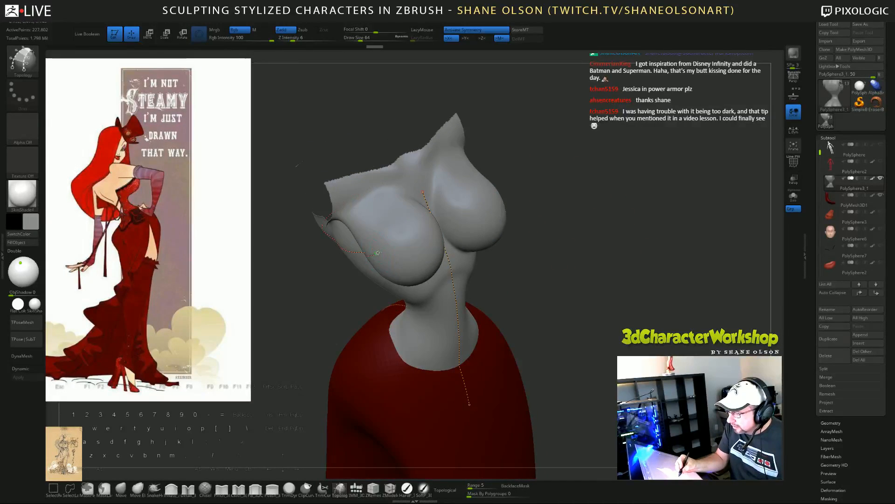
left_click_drag(378, 252, 396, 246)
left_click_drag(537, 220, 559, 247)
left_click_drag(413, 233, 450, 218)
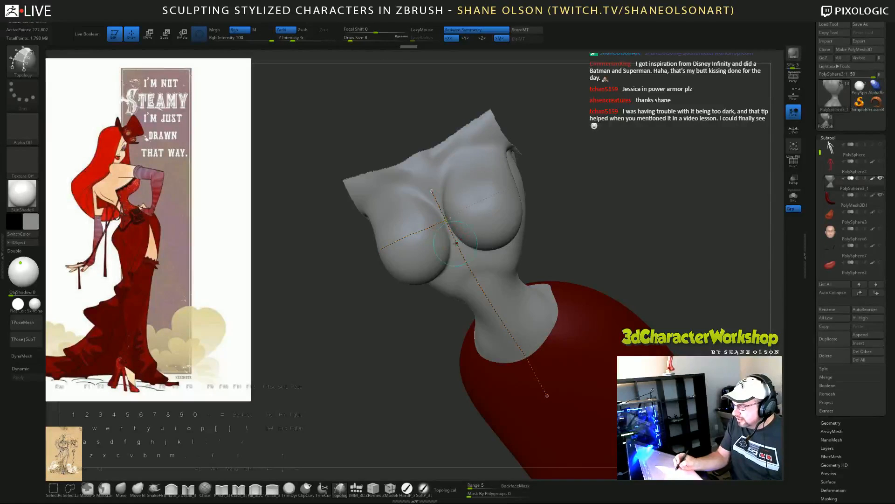
left_click_drag(466, 255, 434, 242)
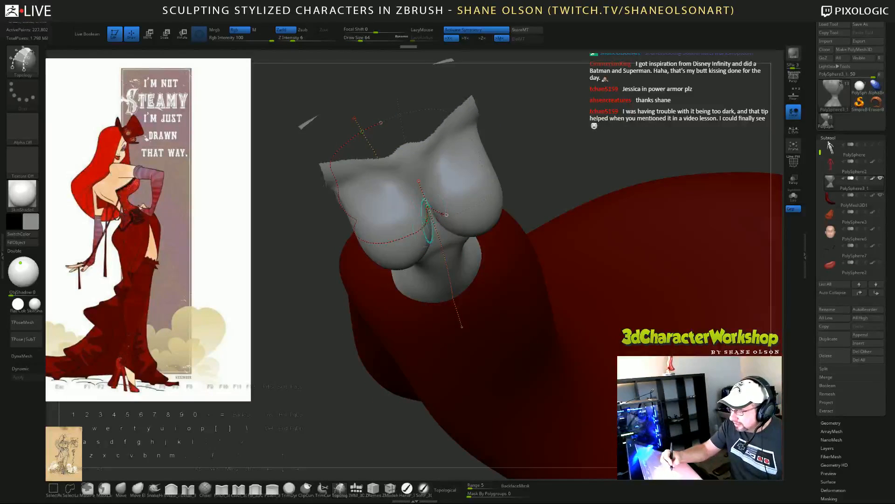
left_click_drag(585, 140, 578, 128)
left_click_drag(599, 192, 620, 216)
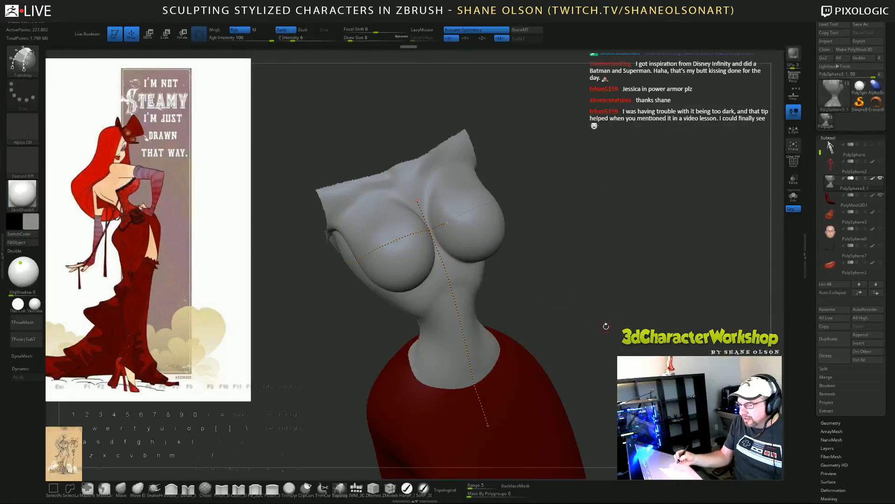
mouse_move(606, 326)
left_mouse_down()
mouse_move(597, 330)
mouse_move(620, 323)
left_mouse_up()
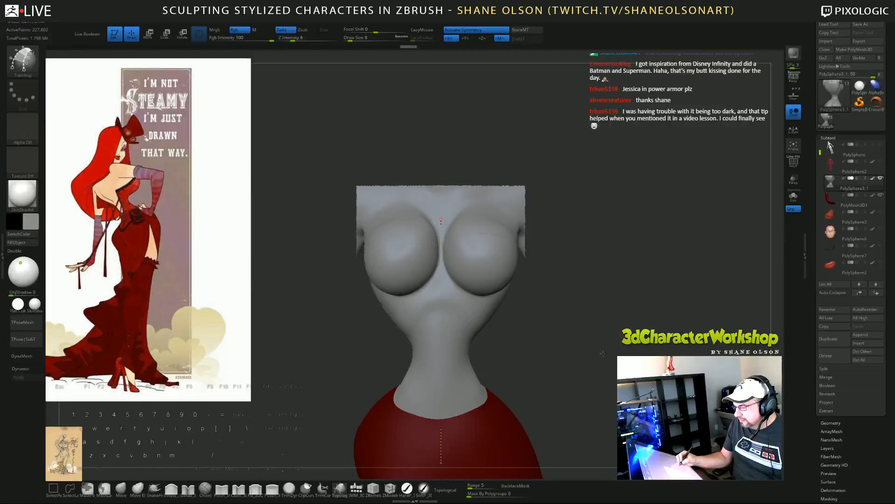
mouse_move(603, 353)
left_mouse_down()
mouse_move(687, 351)
mouse_move(602, 357)
left_mouse_up()
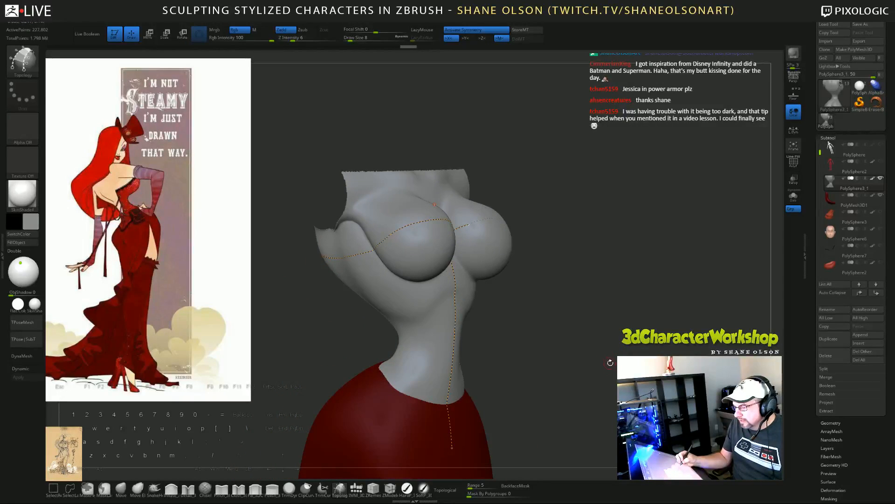
Step: Draw a vertical topology curve down the torso's side, from below the armpit through the waist to the hip
mouse_move(619, 317)
left_mouse_down()
mouse_move(683, 321)
mouse_move(512, 275)
left_mouse_up()
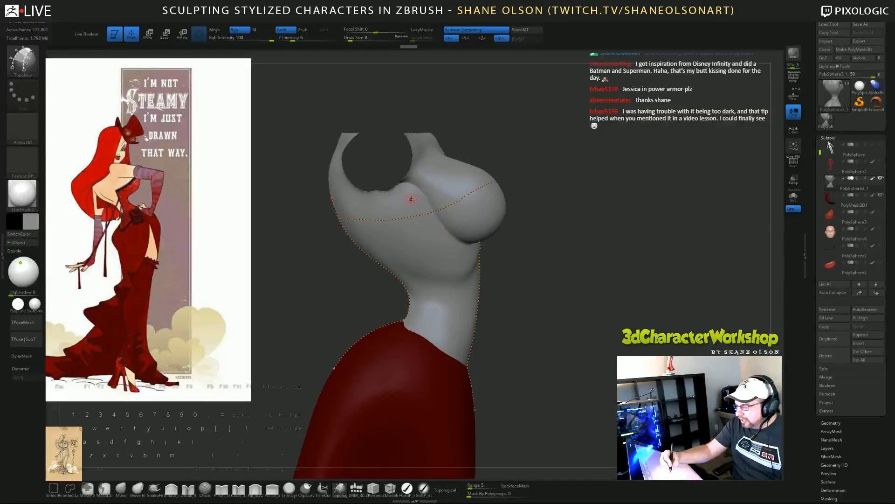
left_click_drag(427, 234, 439, 306)
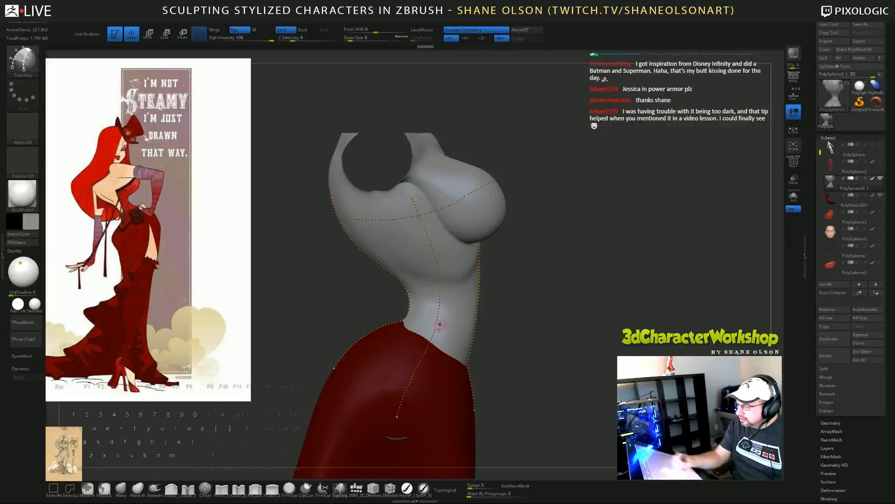
left_click_drag(589, 372, 397, 175)
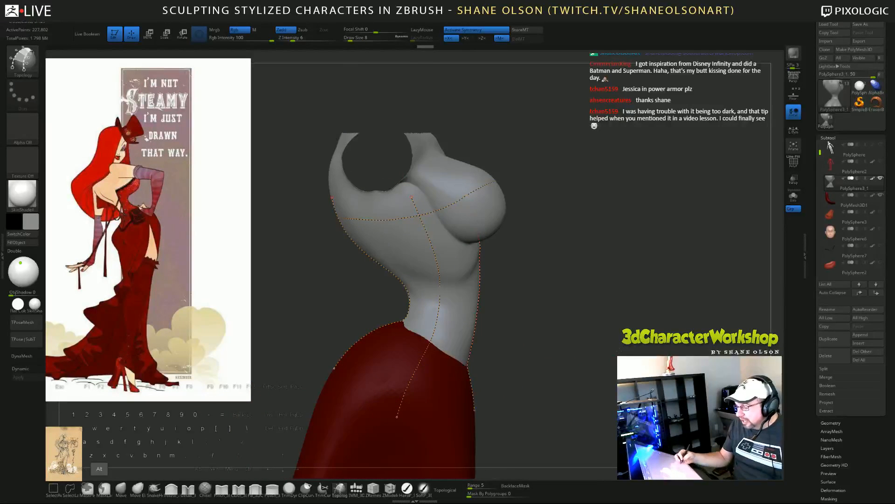
left_click_drag(585, 360, 613, 277, "alt")
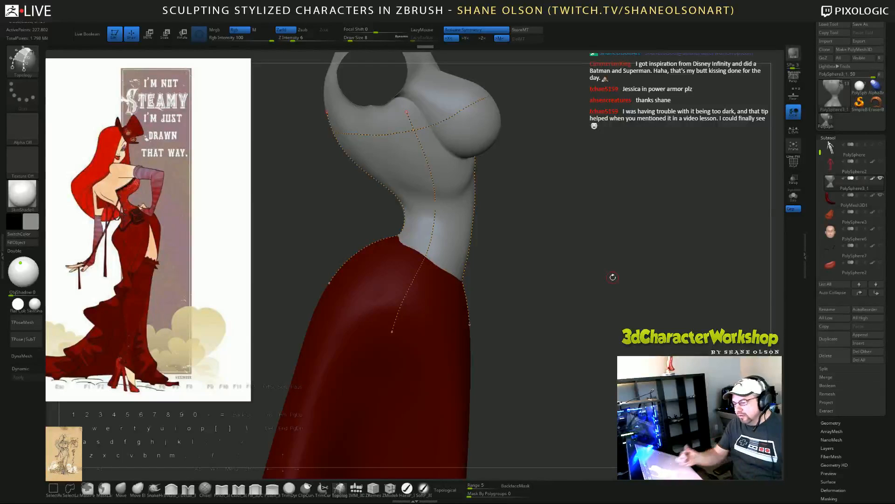
left_click_drag(530, 340, 563, 373)
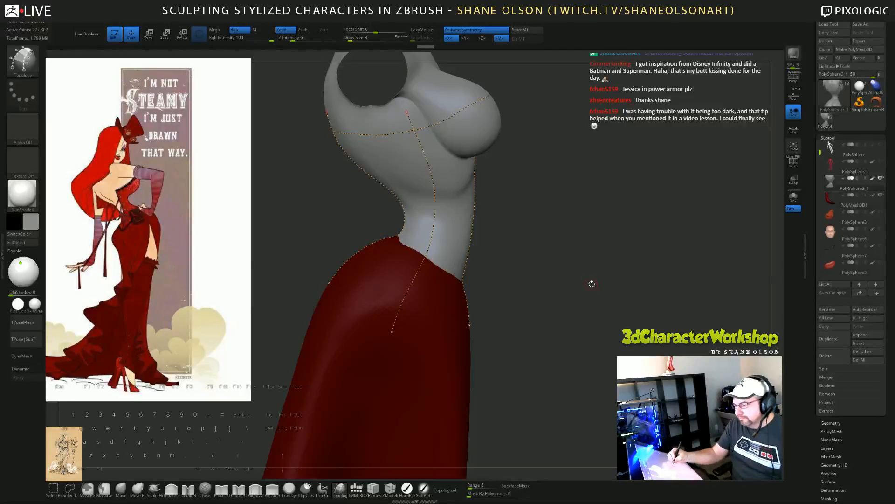
Step: Draw two more lengthwise topology curves, one between the side and back curves and one over the breast down to the skirt
left_click_drag(591, 284, 612, 283)
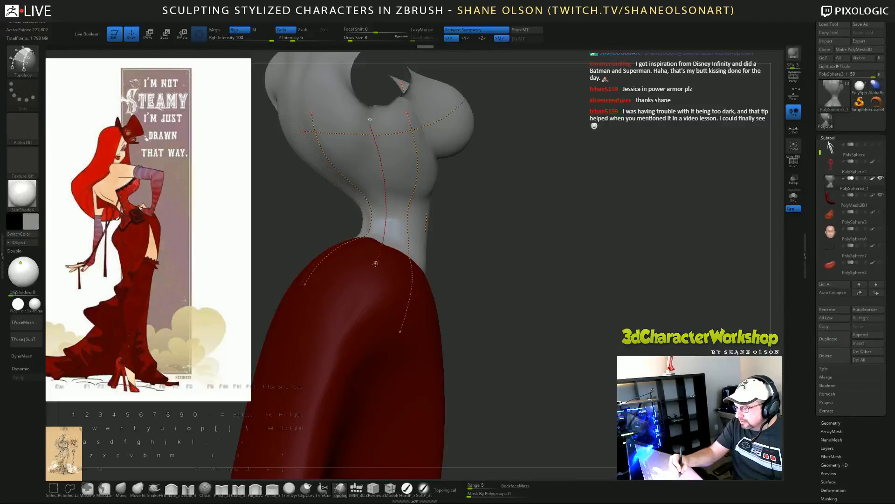
left_click_drag(342, 336, 494, 199)
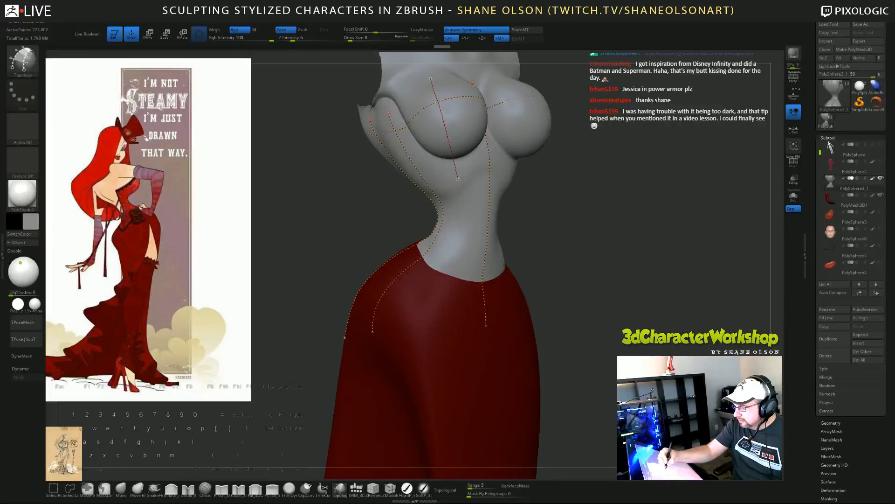
left_click_drag(506, 186, 548, 277)
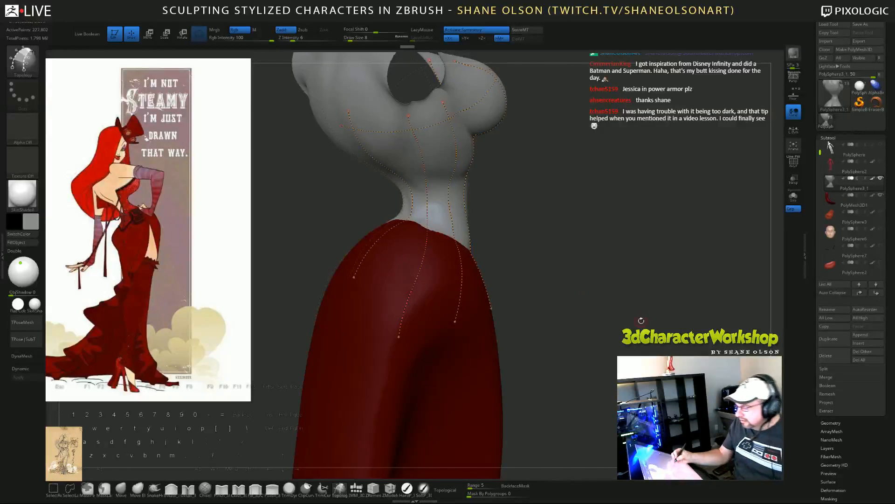
Step: Draw a horizontal topology curve around the upper hip on the skirt, from the front centerline past the side to the back
left_click_drag(641, 321, 672, 284)
left_click_drag(602, 249, 544, 277)
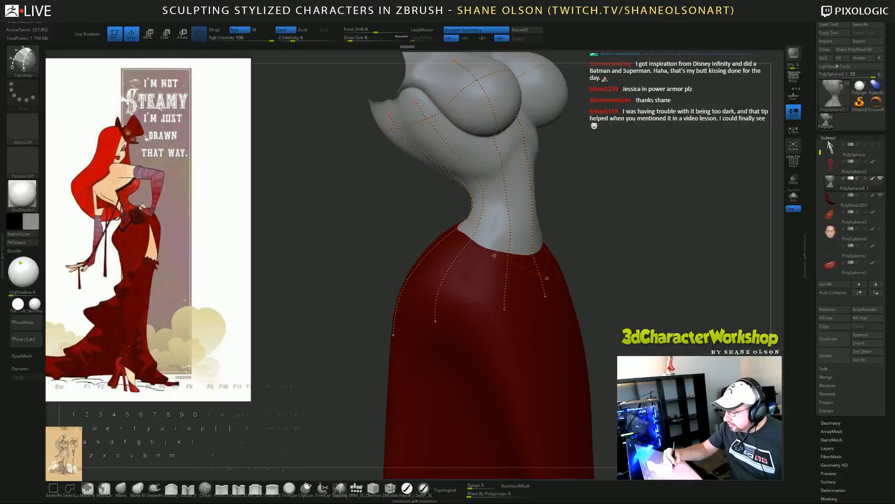
mouse_move(669, 314)
left_mouse_down()
mouse_move(671, 283)
mouse_move(666, 287)
left_mouse_up()
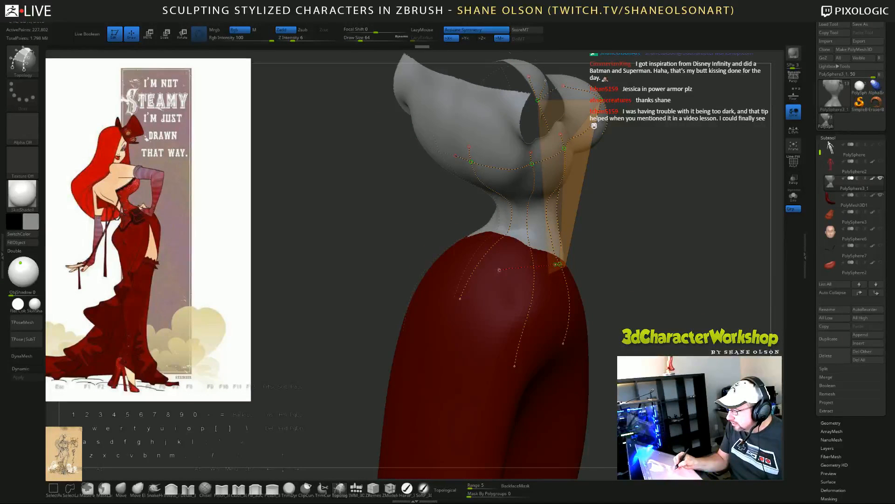
left_click_drag(465, 279, 453, 280)
mouse_move(378, 275)
left_mouse_down()
mouse_move(317, 291)
mouse_move(364, 294)
left_mouse_up()
mouse_move(614, 369)
left_mouse_down()
mouse_move(697, 300)
mouse_move(643, 349)
mouse_move(674, 362)
mouse_move(608, 356)
left_mouse_up()
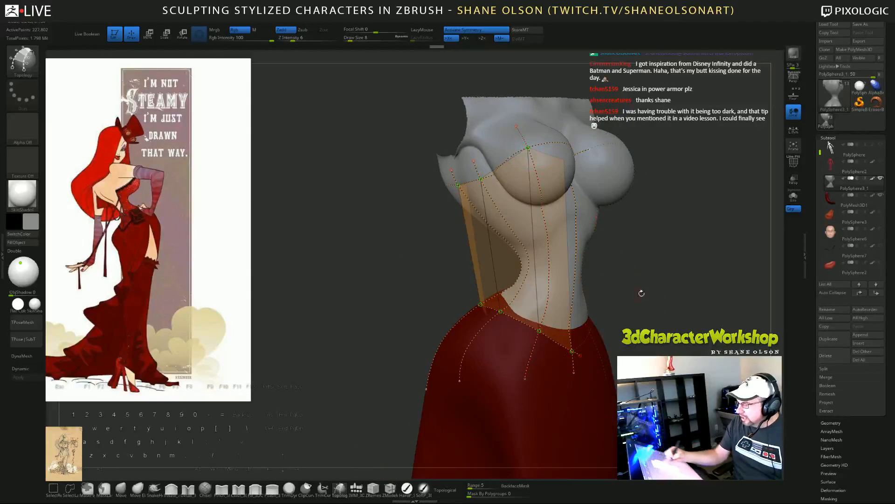
Step: Draw a horizontal topology curve around the narrowest part of the waist, from the front centerline to the back, redoing the faulty section
left_click_drag(642, 292, 652, 322)
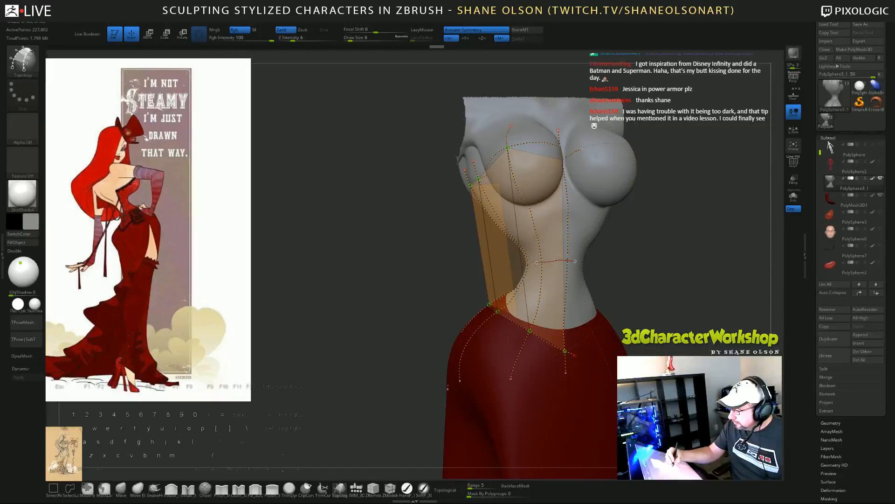
left_click_drag(653, 308, 630, 286)
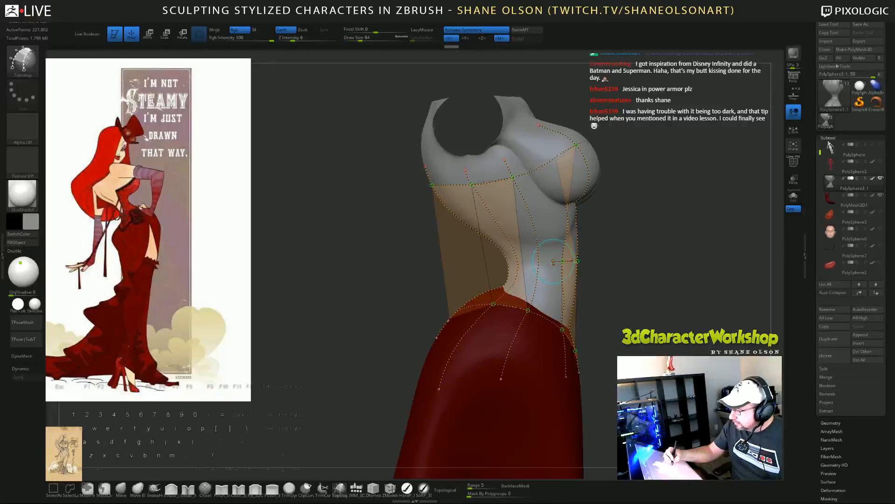
left_click_drag(529, 263, 527, 264)
left_click_drag(644, 292, 656, 282)
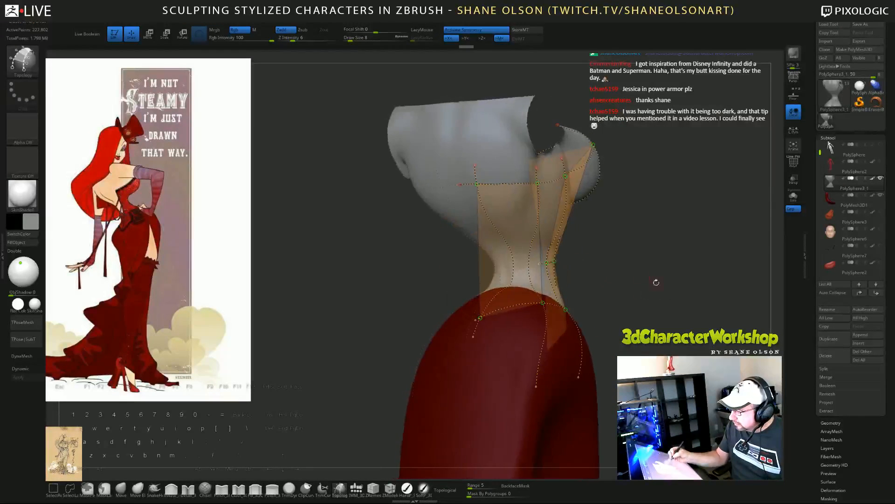
left_click_drag(540, 264, 495, 268)
mouse_move(648, 299)
left_mouse_down()
mouse_move(690, 303)
mouse_move(674, 300)
left_mouse_up()
key("ctrl+z")
key("ctrl+z")
left_click_drag(540, 264, 505, 266)
mouse_move(686, 322)
left_mouse_down()
mouse_move(655, 329)
mouse_move(670, 331)
left_mouse_up()
left_click_drag(687, 280, 646, 256, "alt")
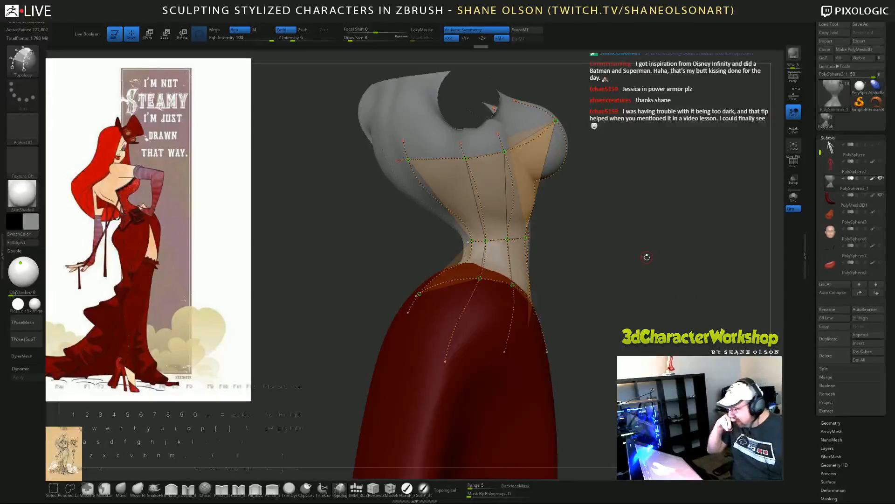
Step: Draw another horizontal topology curve from front to back, between the waist curve and the hip curve
left_click_drag(658, 299, 503, 284)
left_click_drag(570, 277, 560, 300)
left_click_drag(483, 295, 437, 287)
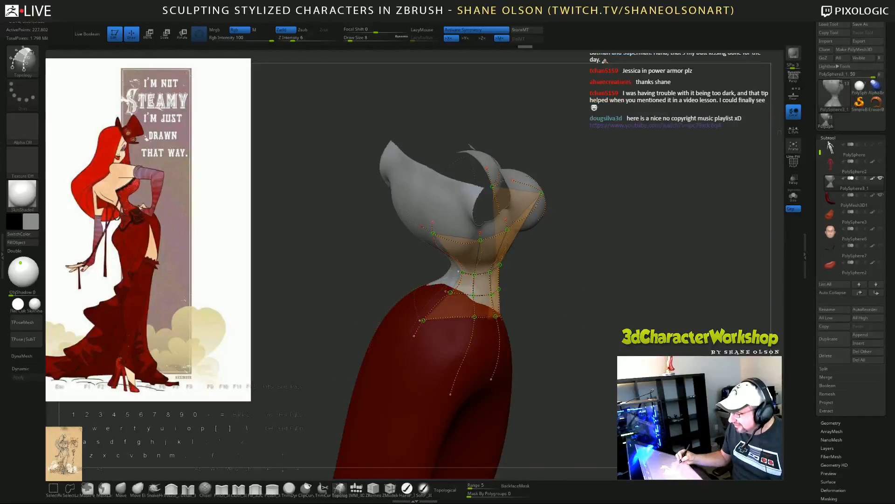
left_click_drag(695, 326, 643, 316)
left_click_drag(639, 275, 623, 327, "alt")
left_click_drag(592, 261, 620, 272)
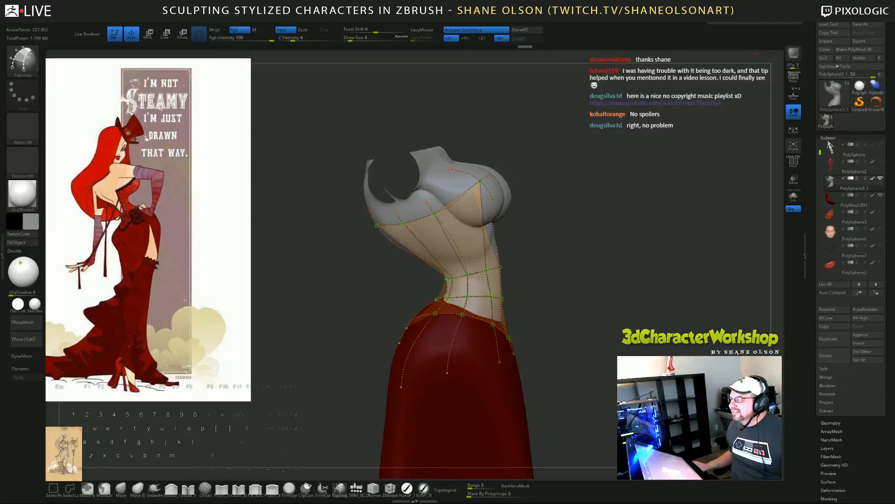
Step: Draw a horizontal topology curve just under the bust, from the front centerline around the side to the back curve
mouse_move(593, 230)
left_mouse_down()
mouse_move(610, 228)
mouse_move(593, 229)
mouse_move(621, 247)
mouse_move(603, 219)
left_mouse_up()
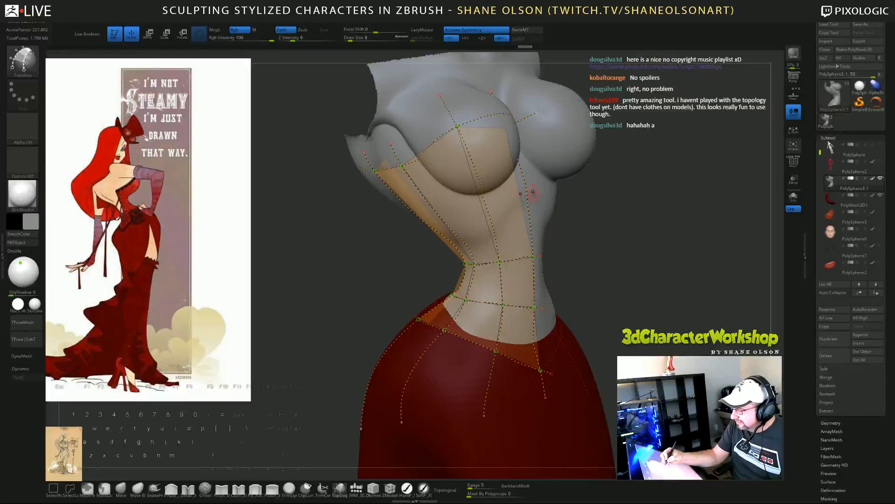
left_click_drag(488, 209, 474, 214)
left_click_drag(640, 272, 662, 257)
left_click_drag(521, 207, 473, 216)
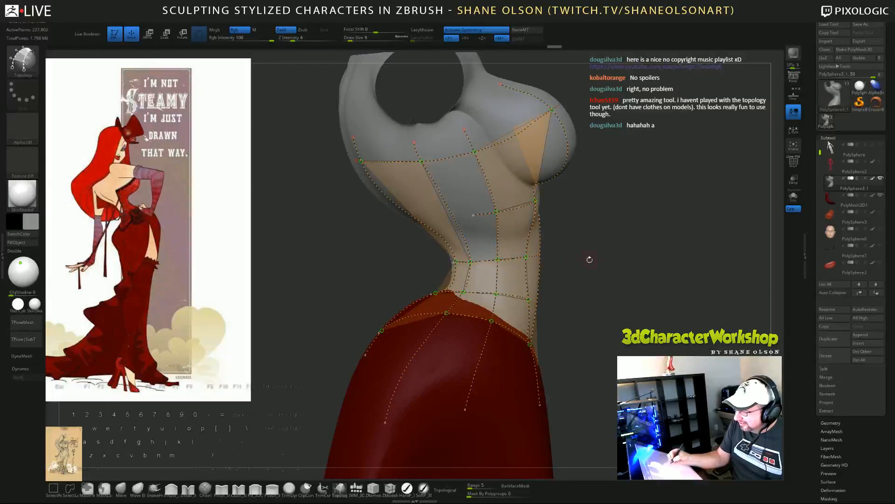
left_click_drag(590, 258, 629, 258)
left_click_drag(496, 212, 427, 222)
left_click_drag(670, 312, 659, 322)
key("ctrl+z")
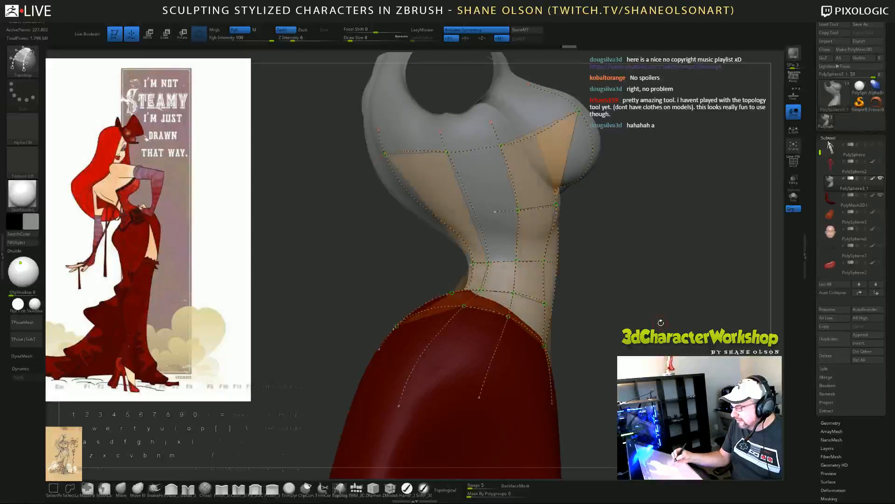
left_click_drag(537, 284, 557, 284)
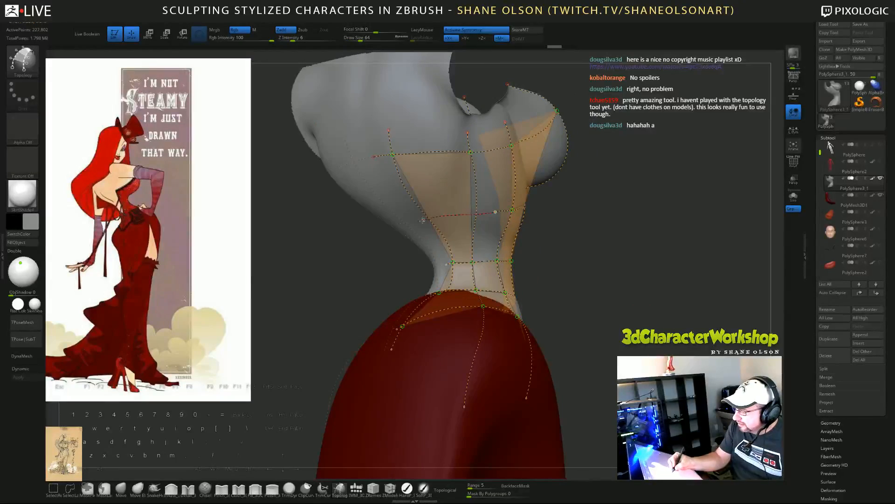
left_click_drag(422, 220, 607, 301)
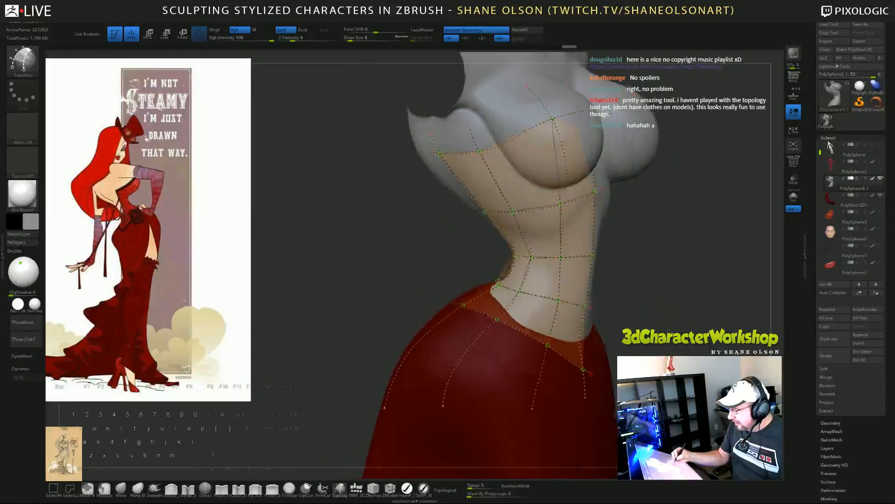
Step: Draw a horizontal topology curve from the front centerline across the lower breast and around the side to the back
left_click_drag(611, 154, 549, 182)
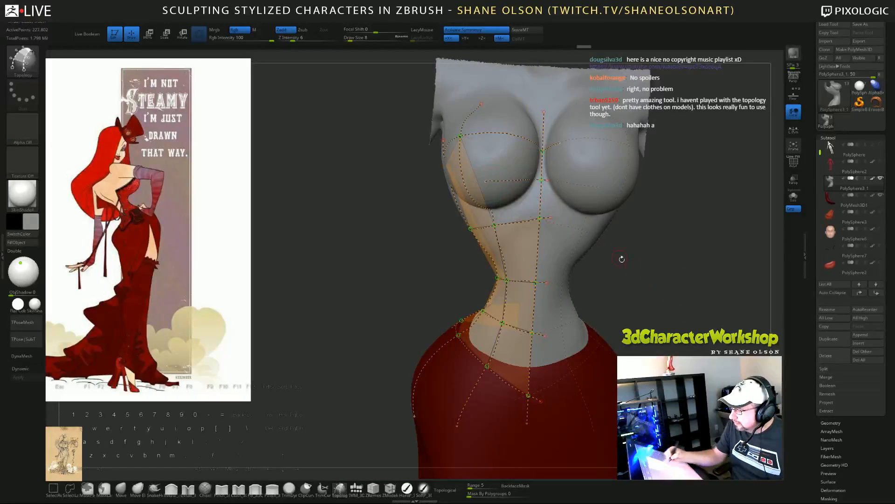
left_click_drag(622, 258, 672, 259)
left_click_drag(537, 182, 515, 185)
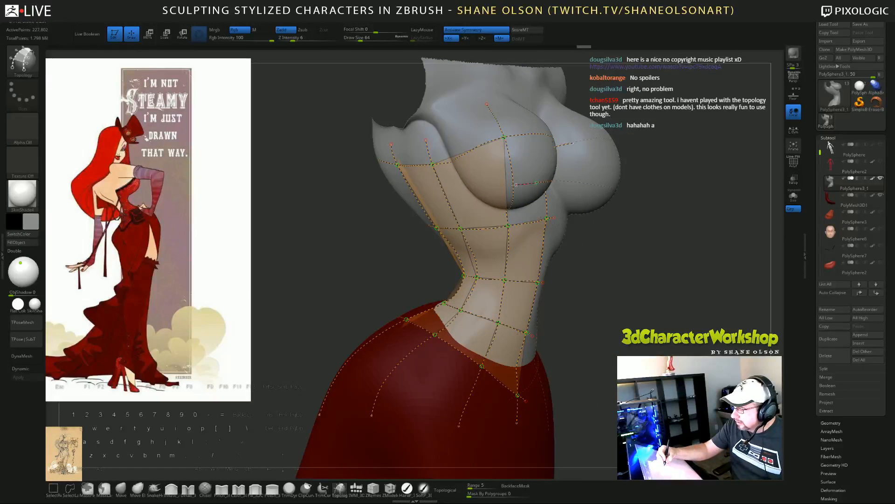
left_click_drag(416, 199, 414, 200)
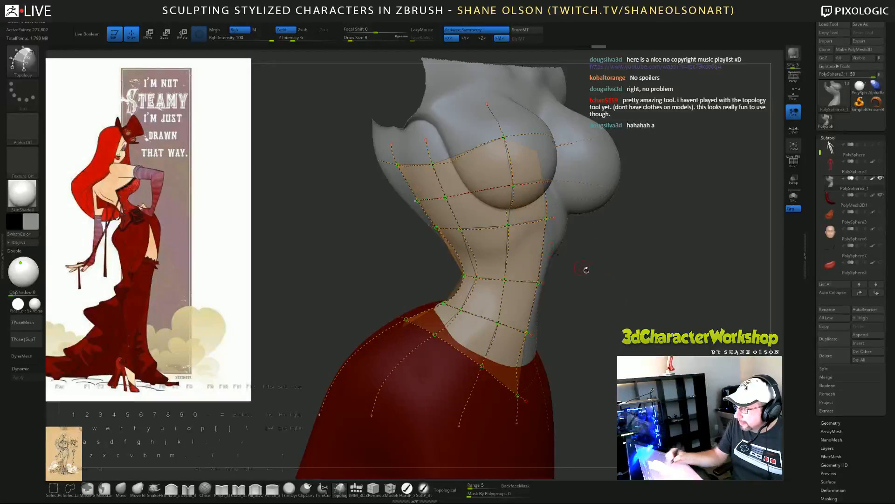
left_click_drag(585, 267, 651, 288)
left_click(409, 200)
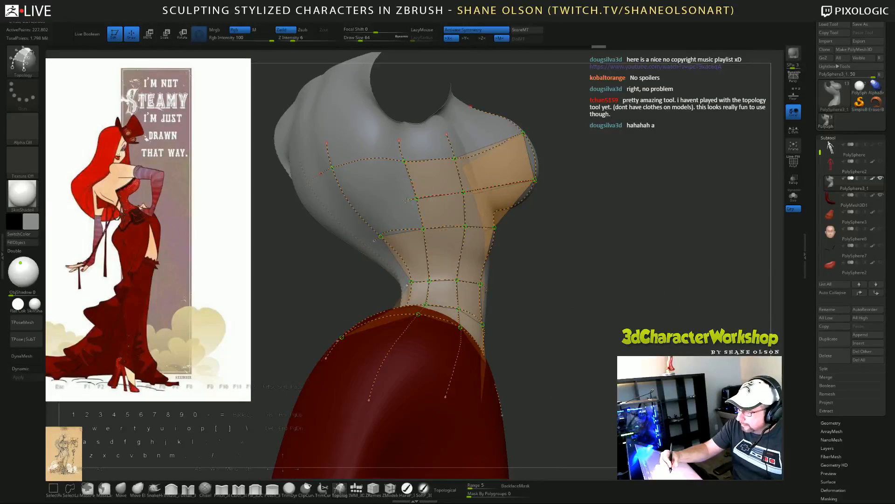
mouse_move(359, 208)
left_mouse_down()
mouse_move(620, 346)
mouse_move(603, 329)
left_mouse_up()
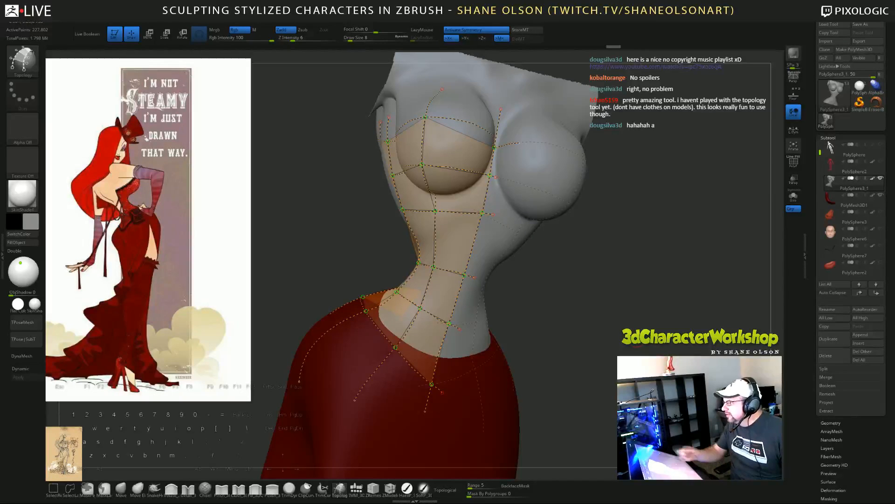
Step: Draw a horizontal topology curve around the ribs, between the underbust curve and the waist curve
left_click_drag(616, 303, 613, 272)
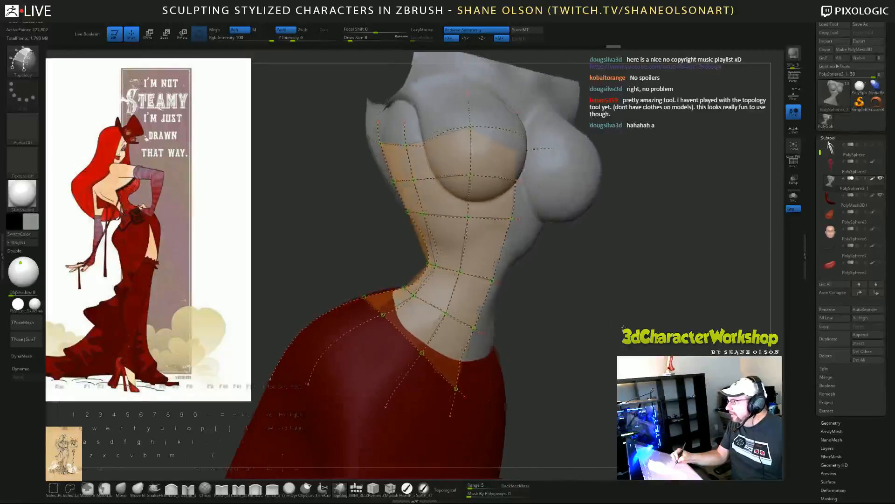
left_click_drag(623, 313, 546, 264)
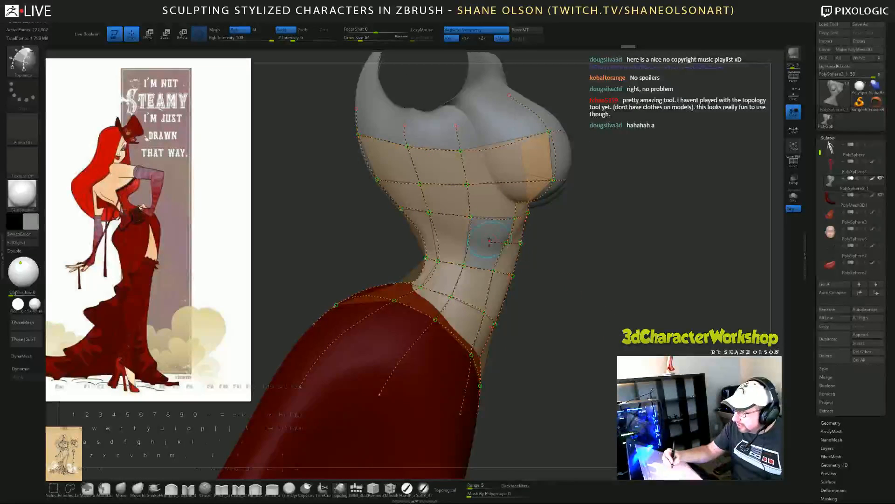
left_click_drag(452, 239, 521, 242)
left_click_drag(598, 312, 624, 310)
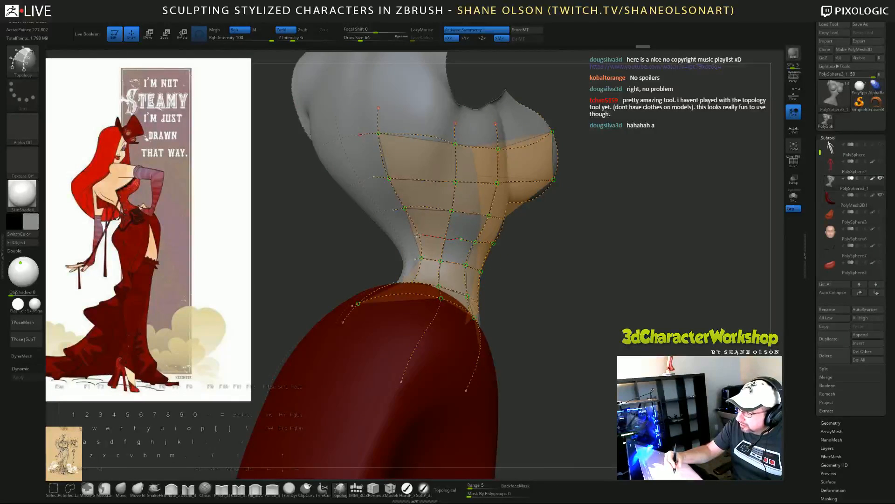
left_click_drag(580, 336, 558, 340)
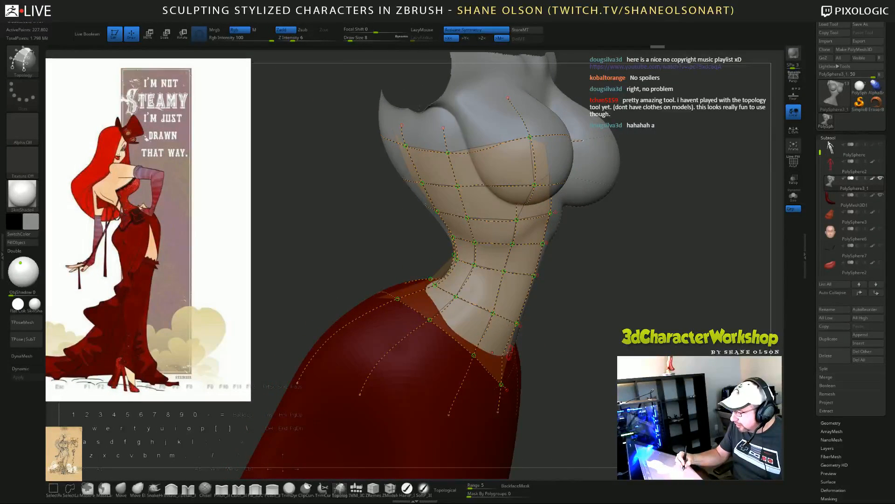
Step: Draw a horizontal topology curve just above the hip curve and extra lengthwise curves through the back and side panels
mouse_move(507, 358)
left_mouse_down()
mouse_move(569, 357)
mouse_move(593, 378)
mouse_move(580, 376)
left_mouse_up()
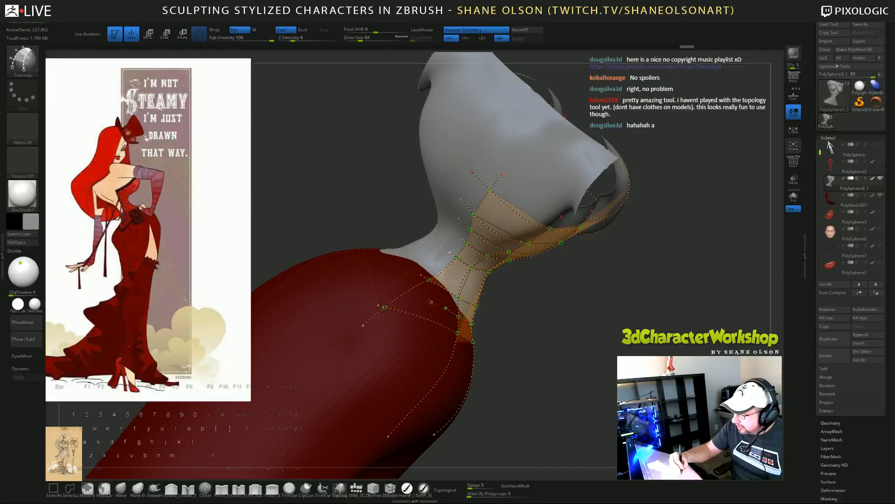
left_click_drag(402, 285, 526, 173)
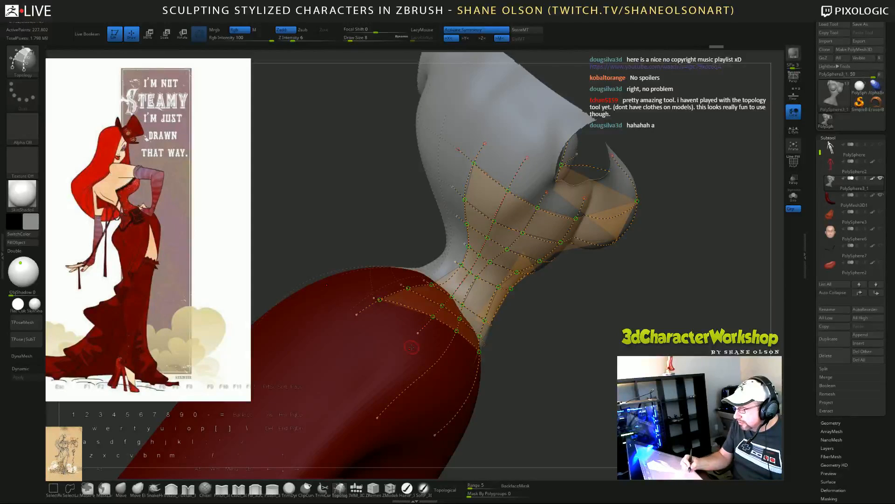
mouse_move(437, 311)
left_mouse_down()
mouse_move(606, 378)
mouse_move(497, 228)
left_mouse_up()
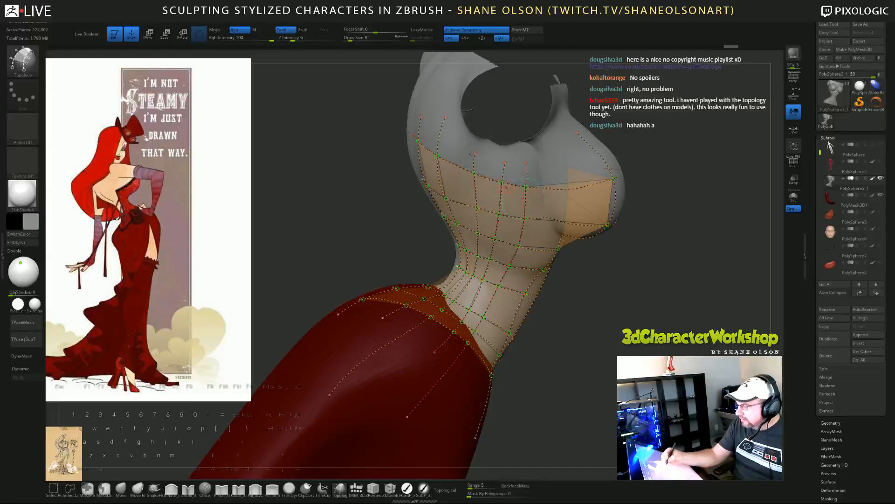
left_click_drag(460, 276, 620, 336)
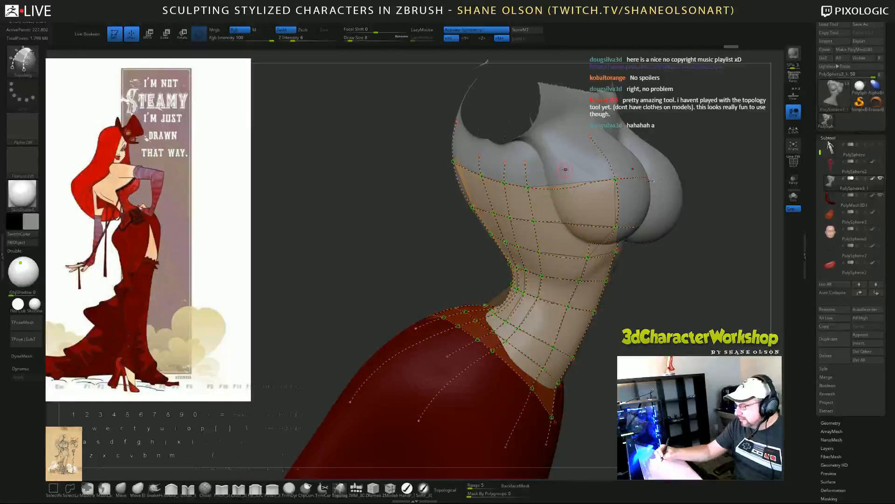
Step: Draw two lengthwise topology curves down to the skirt, one between the side and breast curves and one over the inner breast
left_click_drag(568, 162, 568, 207)
mouse_move(557, 276)
left_mouse_down()
mouse_move(538, 334)
mouse_move(497, 392)
left_mouse_up()
left_click_drag(604, 396, 667, 406)
left_click_drag(471, 284, 385, 265, "alt")
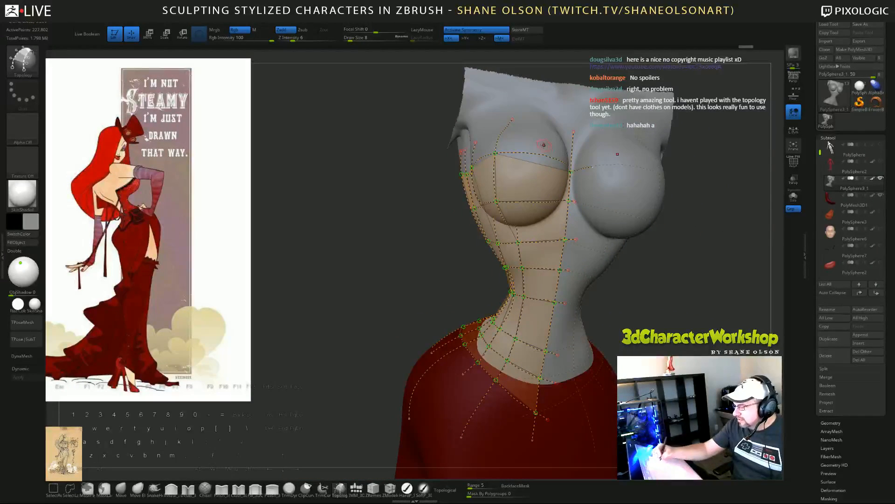
left_click_drag(538, 165, 540, 236)
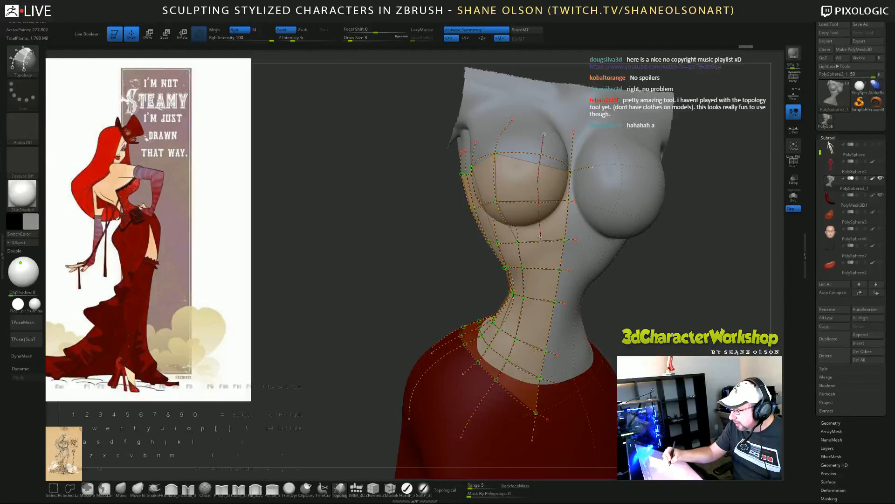
left_click_drag(540, 274, 535, 318)
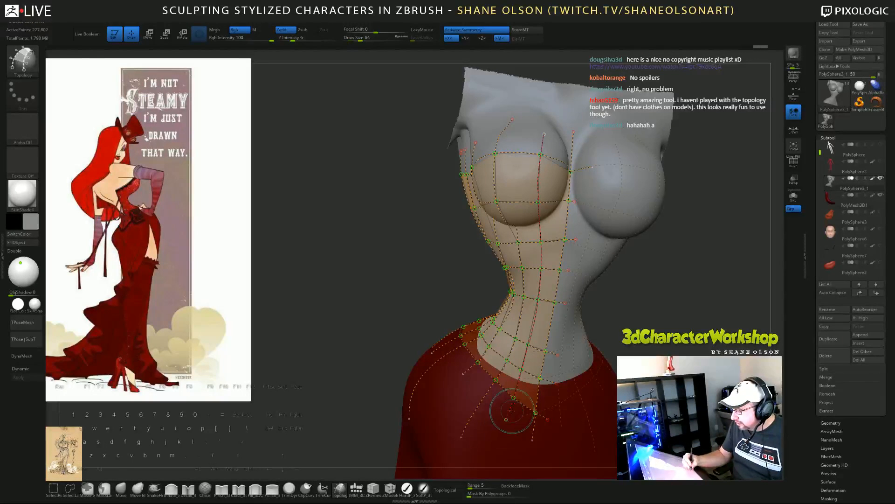
Step: Draw an additional horizontal topology curve around the lower waist, directly below the waist curve, from front to back
mouse_move(411, 322)
left_mouse_down()
mouse_move(589, 327)
mouse_move(602, 353)
left_mouse_up()
key("bracketright")
key("bracketright")
key("bracketright")
key("bracketright")
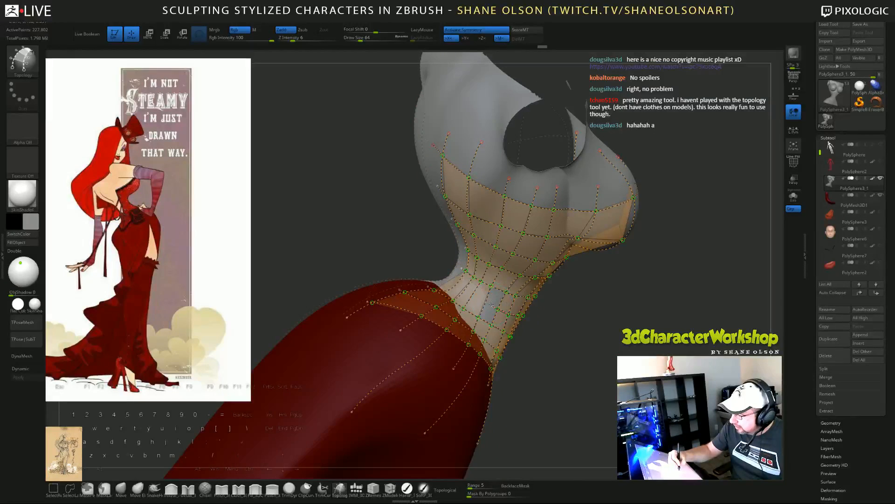
key("bracketleft")
key("bracketleft")
key("bracketleft")
key("bracketleft")
mouse_move(456, 282)
left_mouse_down()
mouse_move(667, 353)
mouse_move(616, 353)
mouse_move(651, 352)
left_mouse_up()
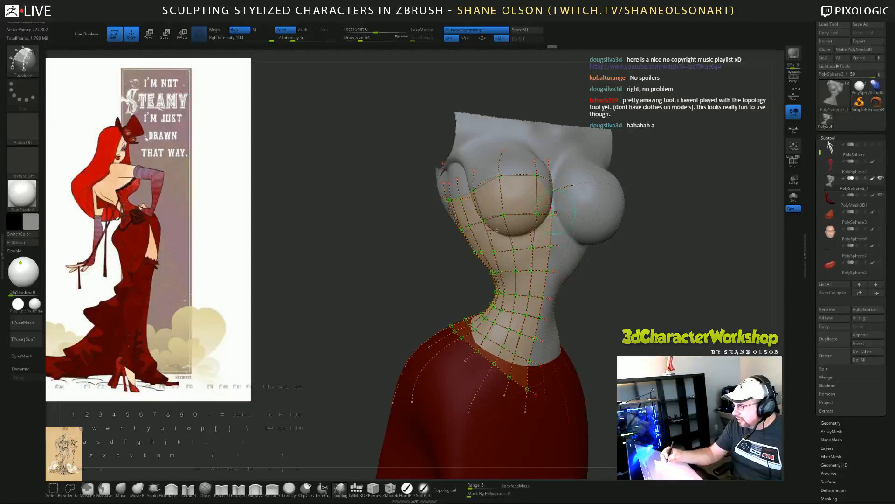
mouse_move(637, 304)
left_mouse_down()
mouse_move(616, 308)
mouse_move(645, 307)
left_mouse_up()
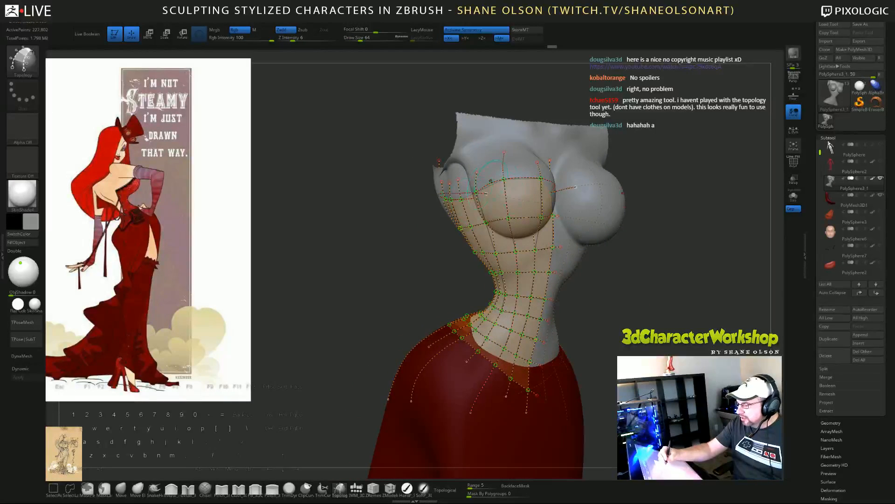
mouse_move(654, 262)
left_mouse_down()
mouse_move(627, 284)
mouse_move(644, 263)
left_mouse_up()
left_click_drag(658, 318, 623, 293)
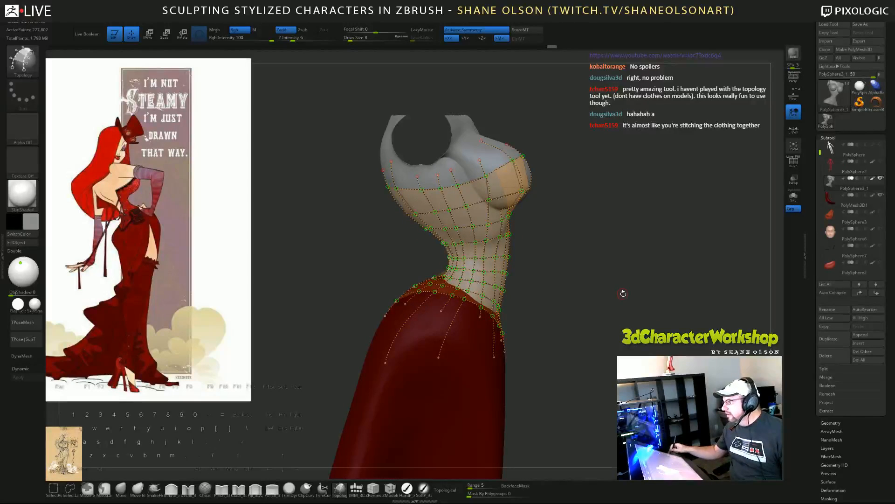
left_click_drag(611, 202, 607, 194, "alt")
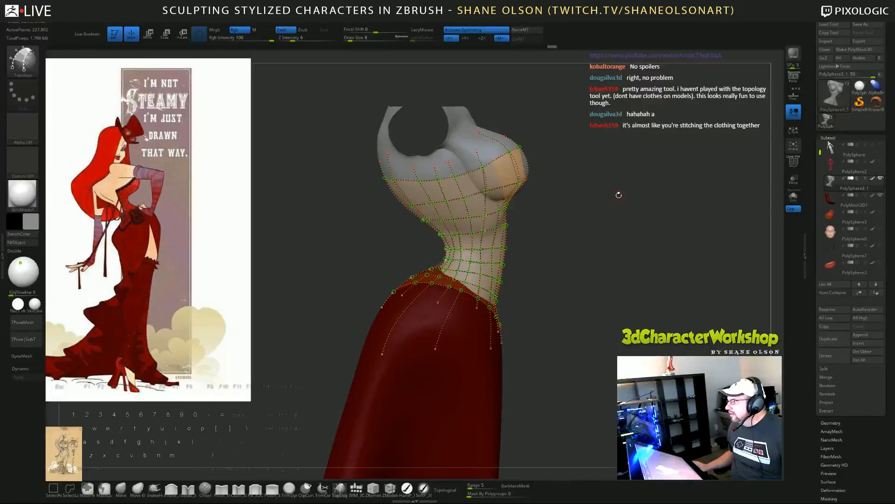
Step: Remove the loose topology curve ends extending above the bodice's top edge and below the lowest hip curve
left_click_drag(597, 189, 571, 312)
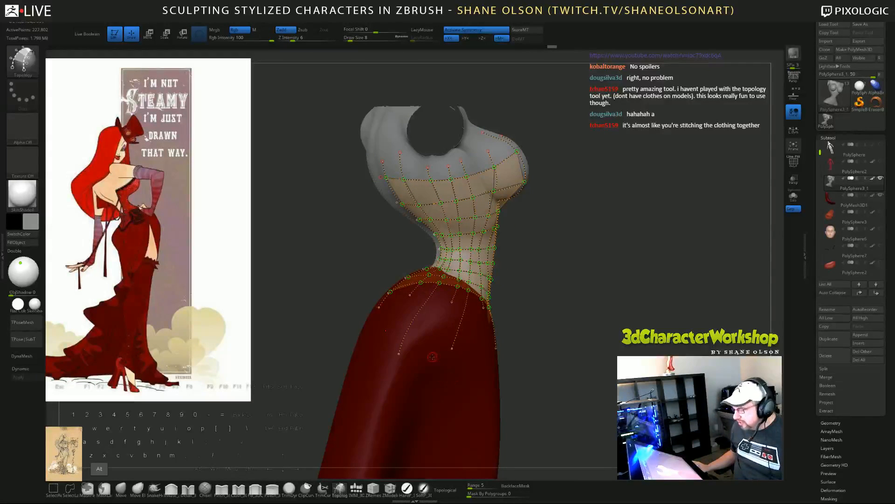
left_click(556, 432, "alt")
left_click_drag(605, 339, 458, 273)
left_click_drag(424, 244, 378, 268)
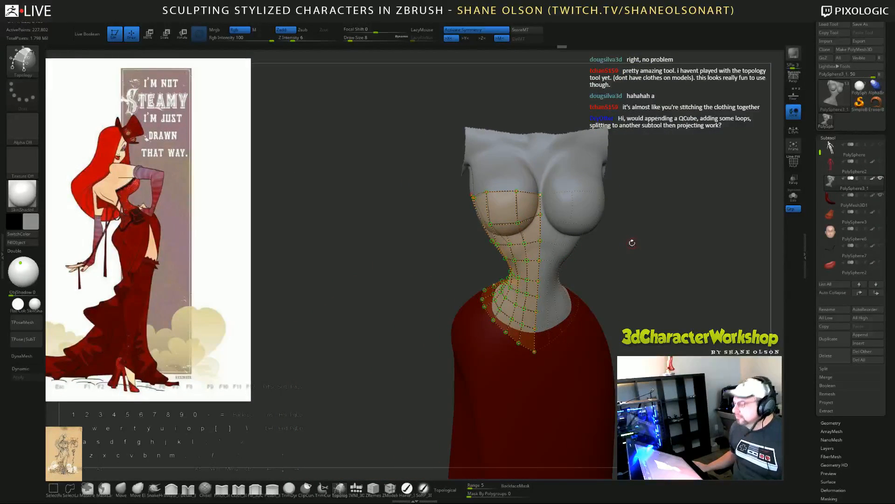
Step: Examine the trimmed bodice curve grid from the front and side for stray ends and even panel spacing
left_click_drag(634, 242, 640, 312)
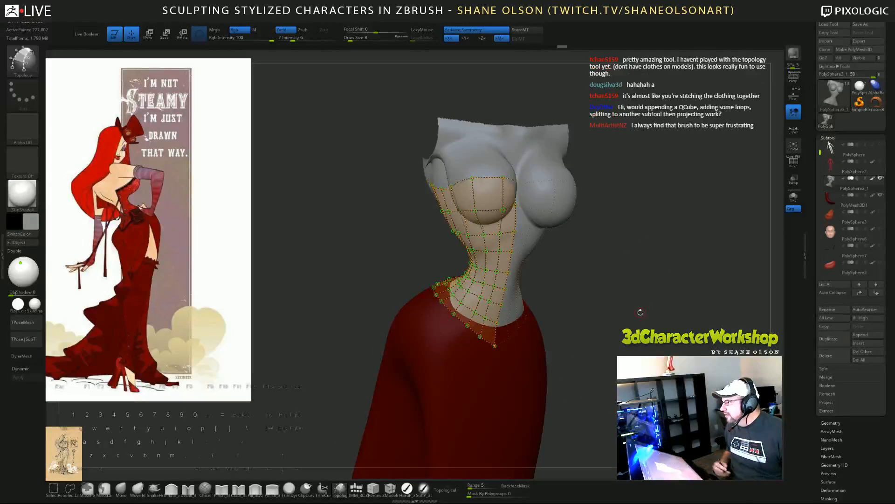
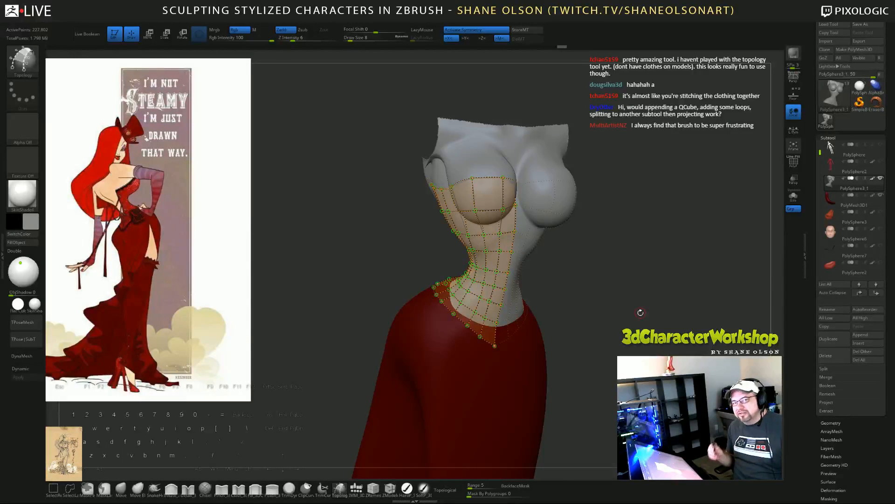
left_click_drag(640, 312, 617, 339)
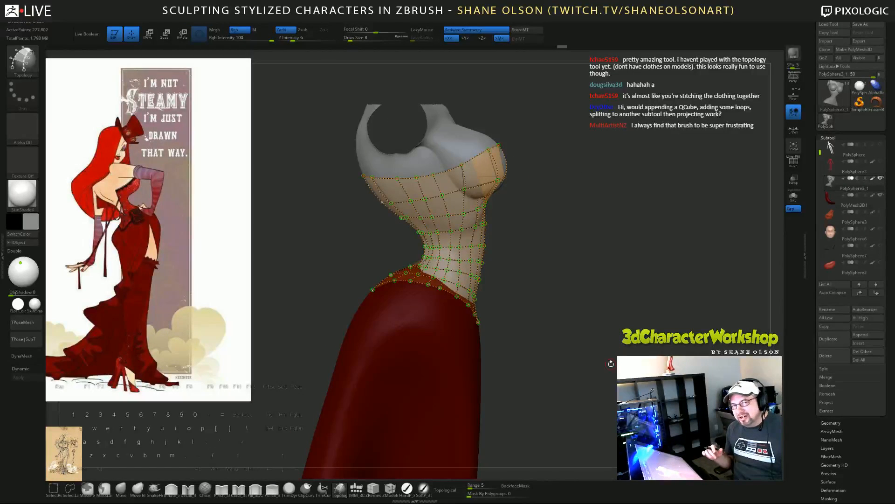
left_click_drag(569, 250, 563, 255)
mouse_move(522, 336)
left_mouse_down()
mouse_move(530, 336)
mouse_move(515, 338)
left_mouse_up()
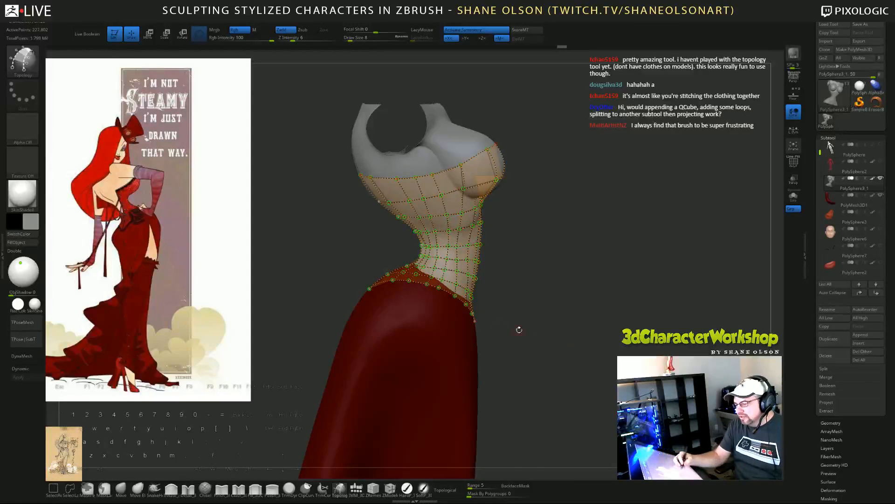
left_click_drag(604, 343, 602, 268)
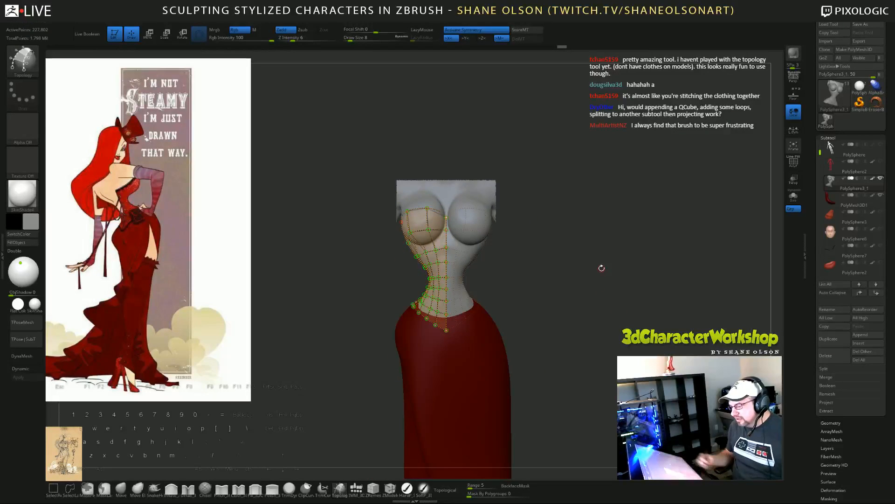
left_click_drag(543, 236, 554, 241)
mouse_move(572, 242)
left_mouse_down()
mouse_move(569, 350)
mouse_move(566, 314)
left_mouse_up()
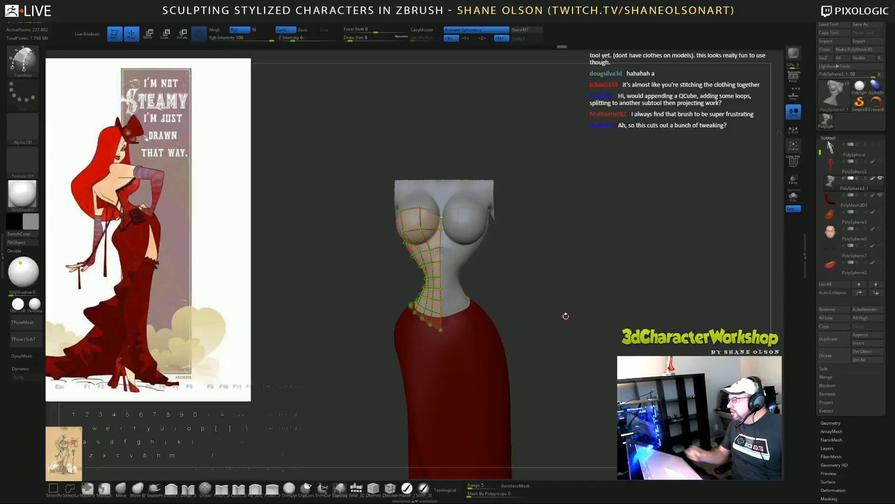
mouse_move(584, 275)
left_mouse_down()
mouse_move(589, 287)
mouse_move(597, 282)
left_mouse_up()
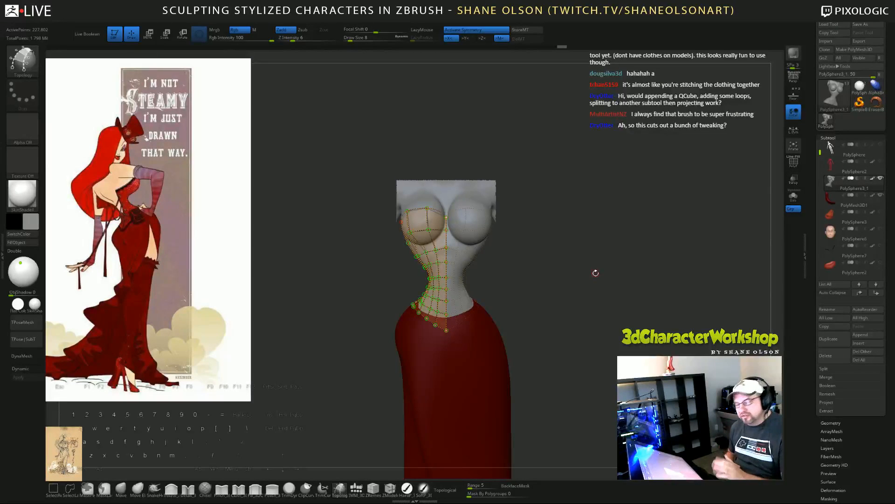
key("bracketright")
key("bracketright")
key("bracketright")
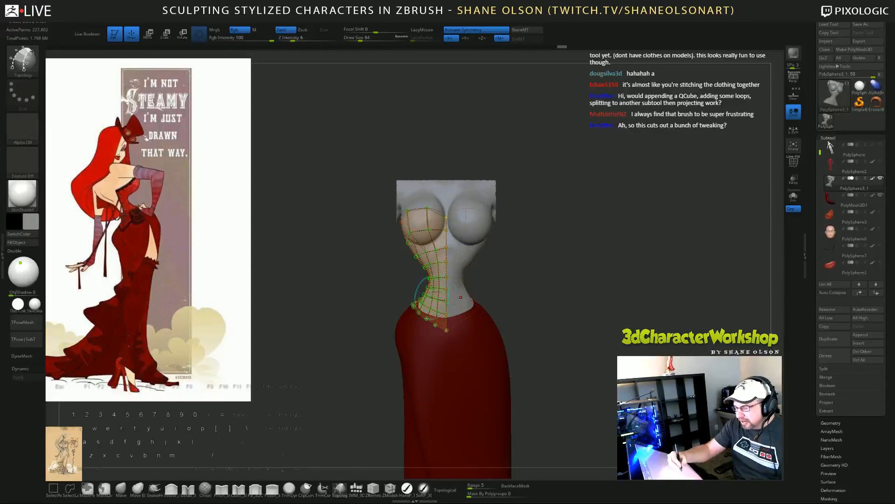
key("bracketleft")
key("bracketleft")
key("bracketleft")
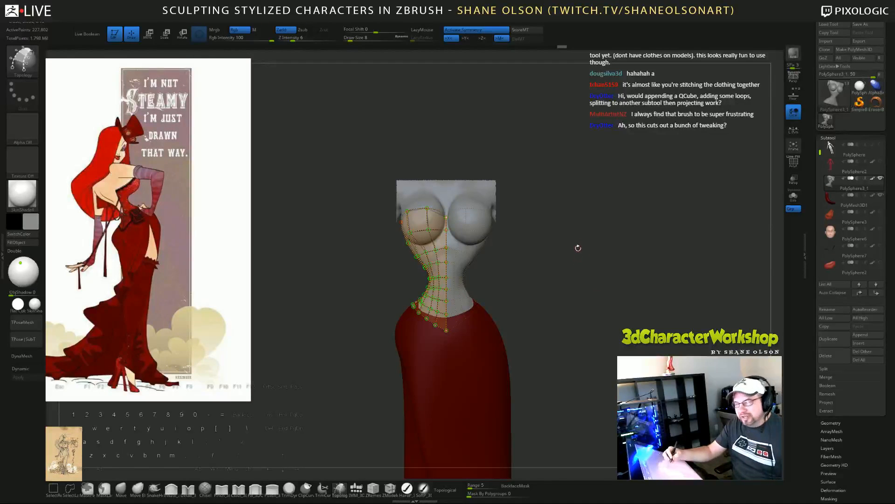
mouse_move(579, 248)
left_mouse_down("alt")
mouse_move(595, 232)
mouse_move(567, 256)
mouse_move(609, 271)
left_mouse_up("alt")
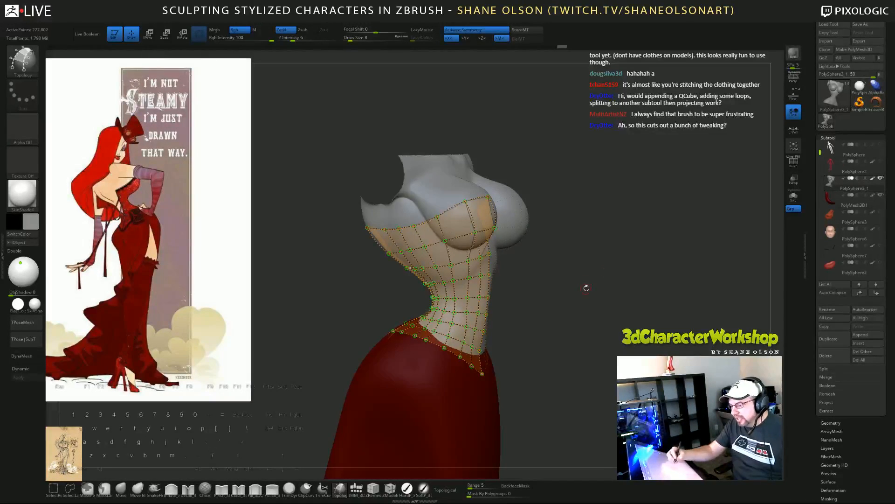
mouse_move(604, 259)
left_mouse_down()
mouse_move(605, 268)
mouse_move(607, 250)
mouse_move(615, 252)
left_mouse_up()
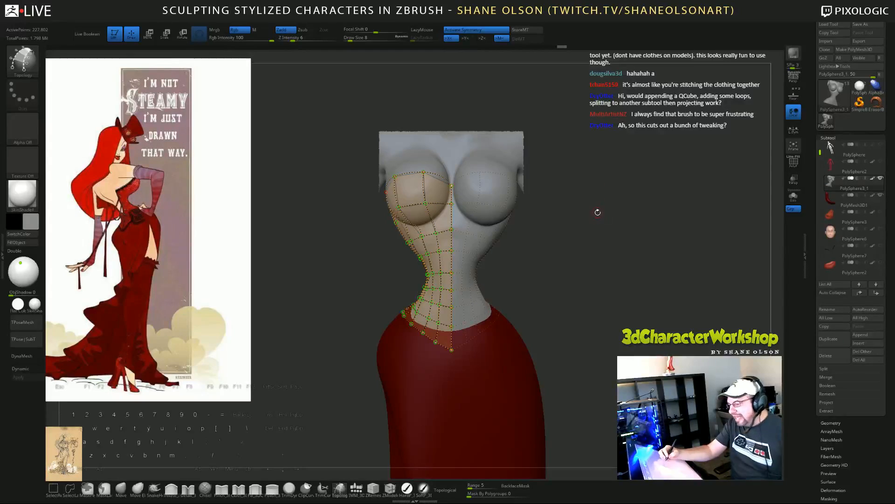
left_click_drag(596, 260, 643, 314, "alt")
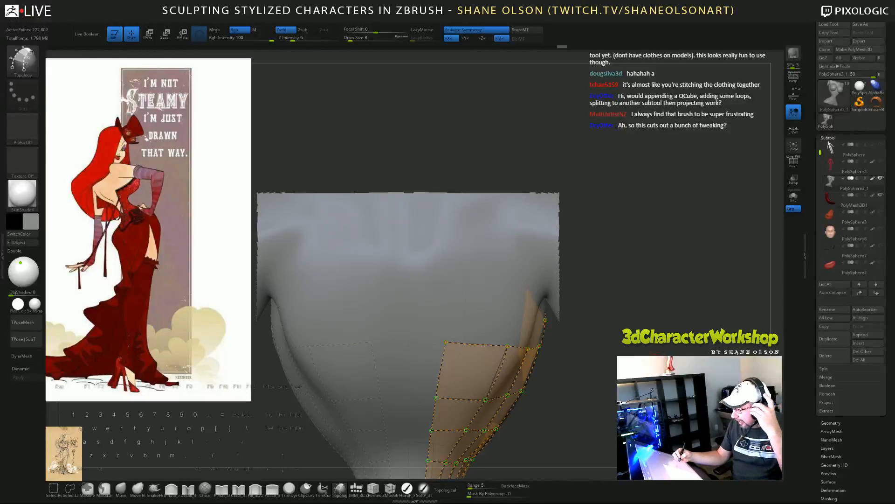
Step: Draw two horizontal topology curves, two vertical ones and a middle horizontal one on the upper torso, forming a small grid above the existing patch
left_click_drag(642, 314, 583, 322)
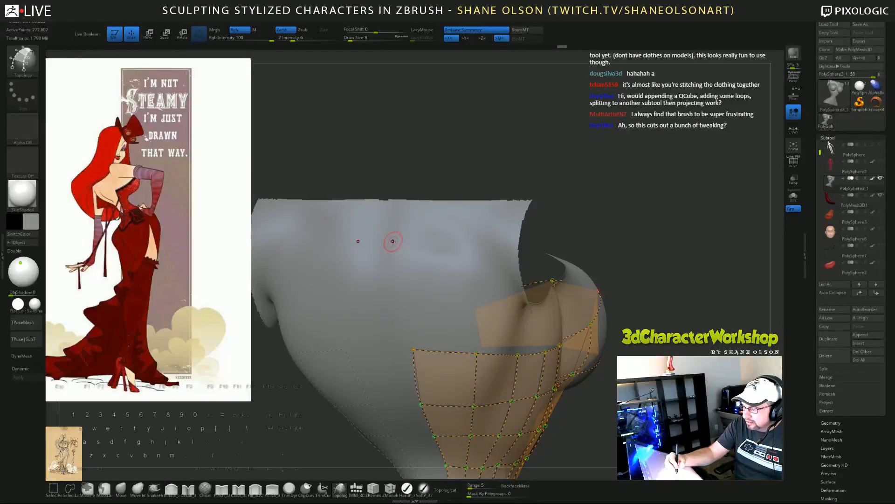
left_click_drag(390, 247, 478, 251)
left_click_drag(390, 278, 465, 279)
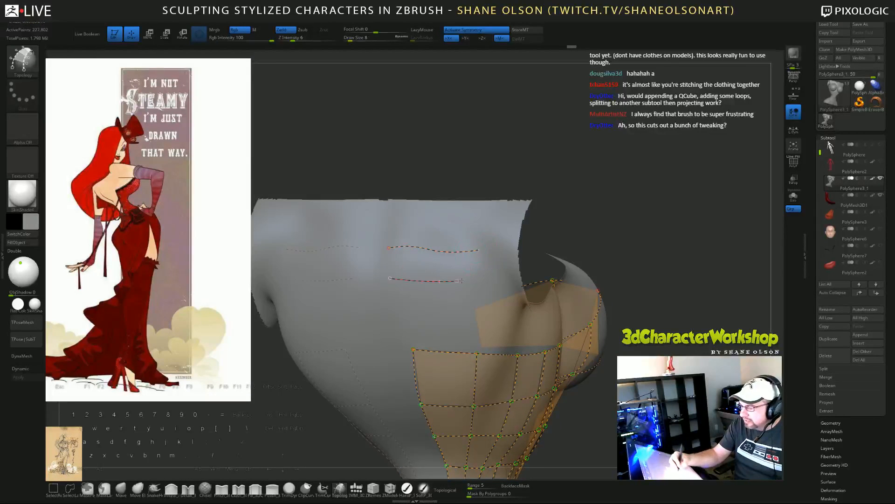
mouse_move(401, 230)
left_mouse_down()
mouse_move(405, 299)
mouse_move(421, 304)
left_mouse_up()
left_click_drag(445, 233, 443, 300)
left_click_drag(394, 264, 467, 270)
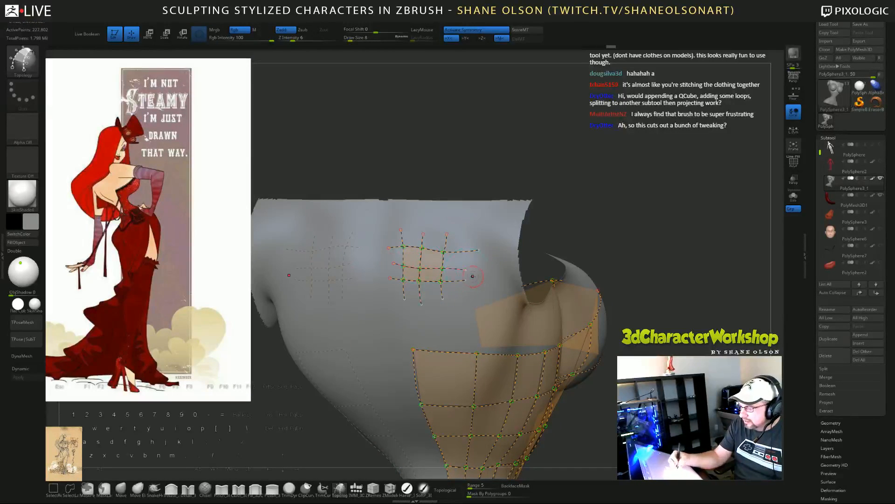
Step: Undo all the curves of the small grid on the upper torso
key("ctrl+z")
key("ctrl+z")
key("ctrl+z")
key("ctrl+z")
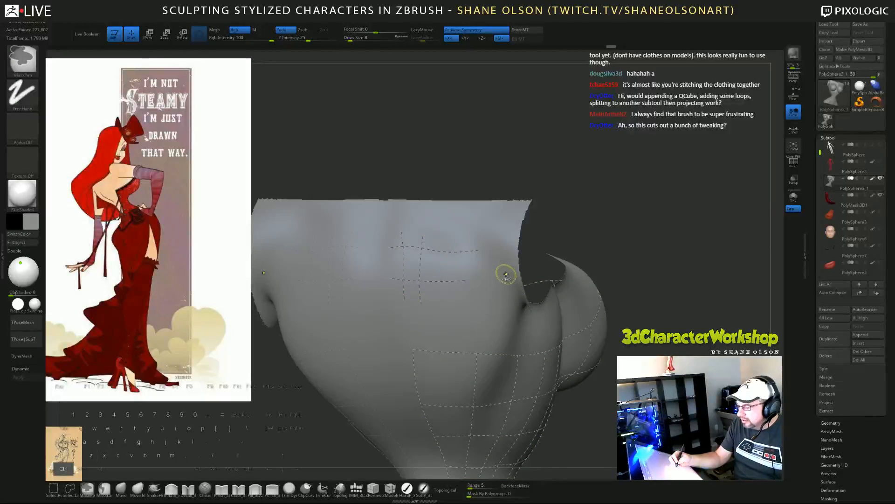
key("ctrl+z")
key("ctrl+z")
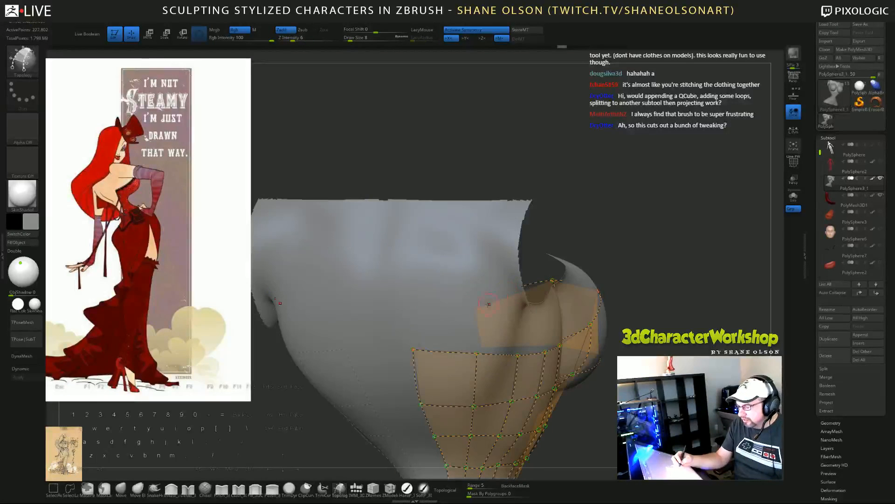
Step: Try to form a triangular face from three crossing topology curves on the upper torso, then undo the last two curves
left_click_drag(388, 218, 442, 301)
left_click_drag(485, 223, 418, 310)
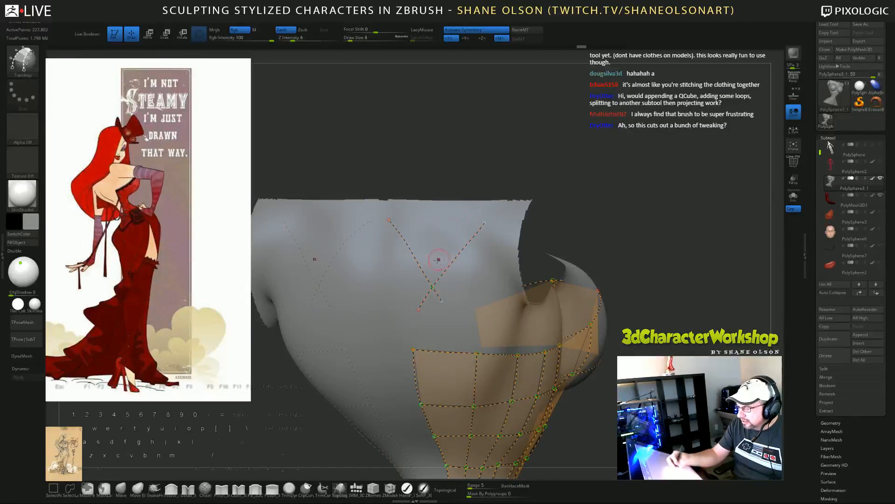
left_click_drag(396, 256, 475, 272)
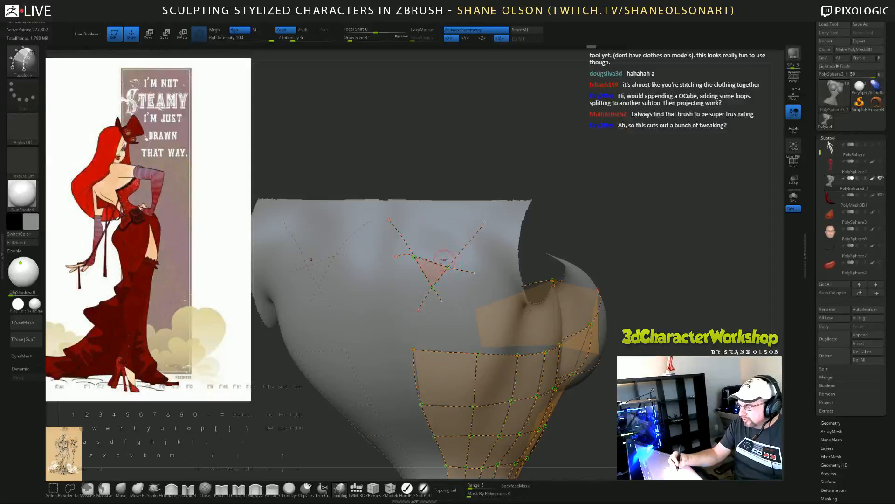
key("ctrl+z")
key("ctrl+z")
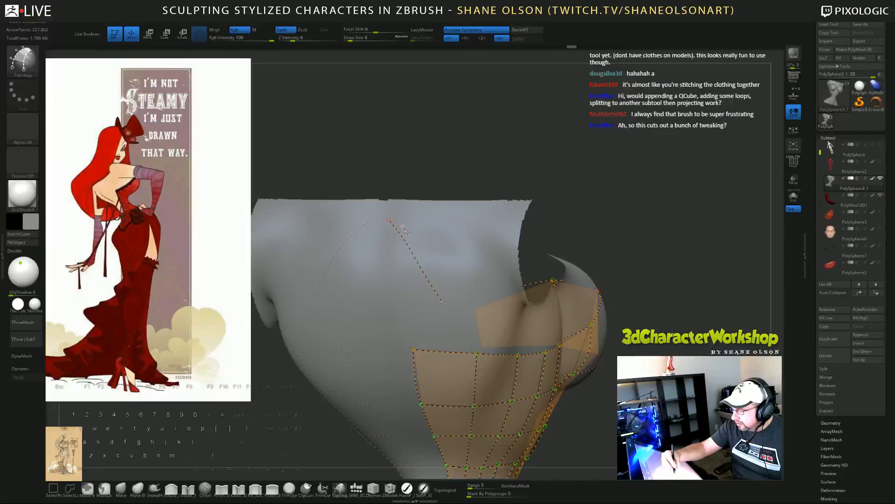
Step: Draw crossing topology curves around the remaining diagonal to form a four-sided face with a small triangular face beside it
mouse_move(404, 228)
left_mouse_down()
mouse_move(484, 275)
mouse_move(417, 294)
left_mouse_up()
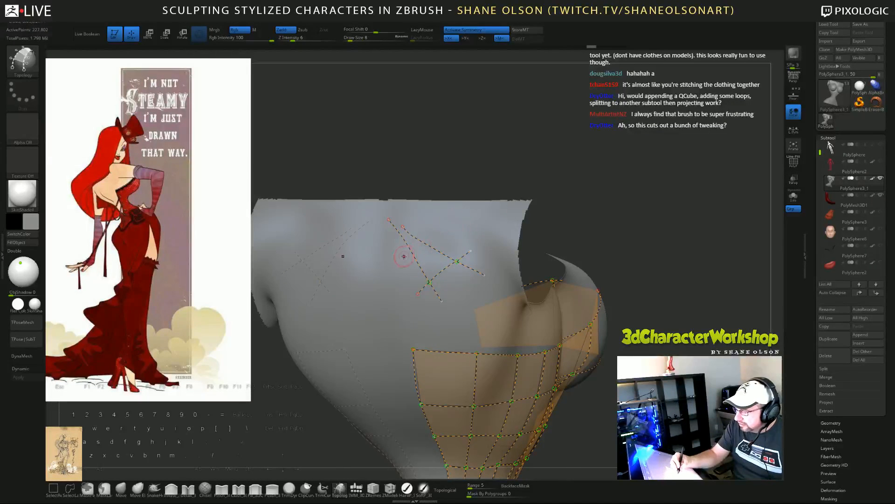
left_click_drag(394, 239, 417, 222)
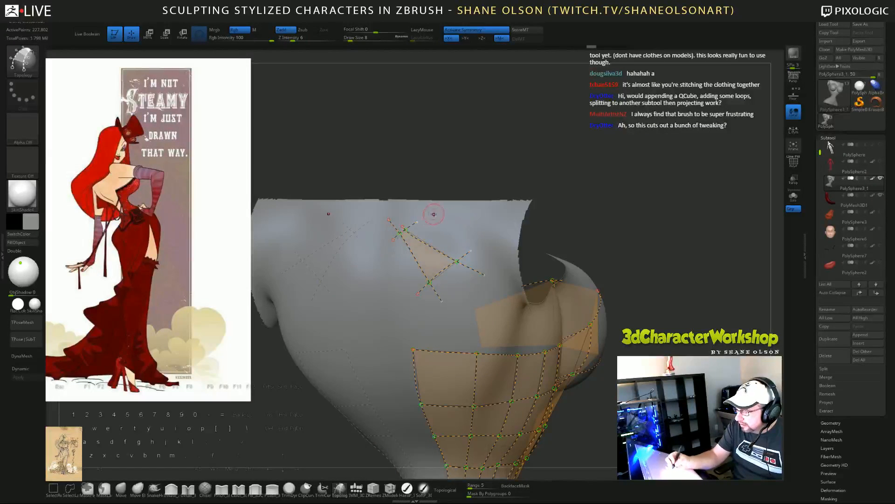
key("ctrl+z")
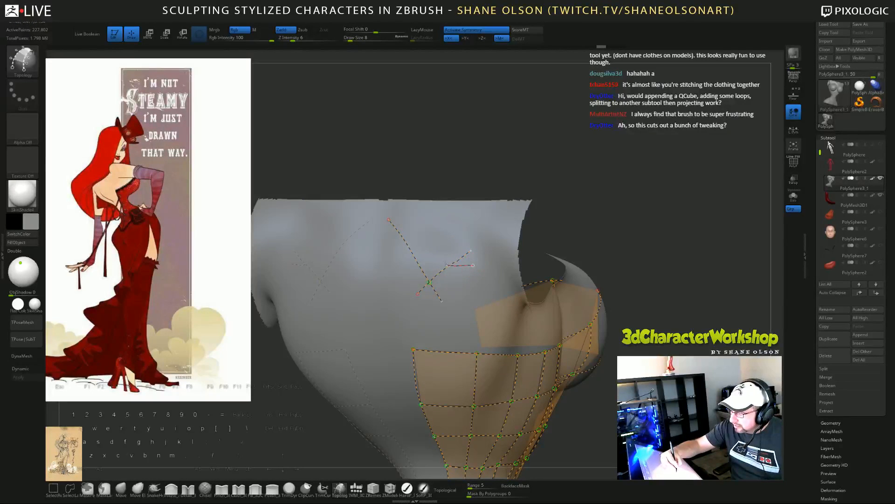
left_click_drag(402, 253, 433, 243)
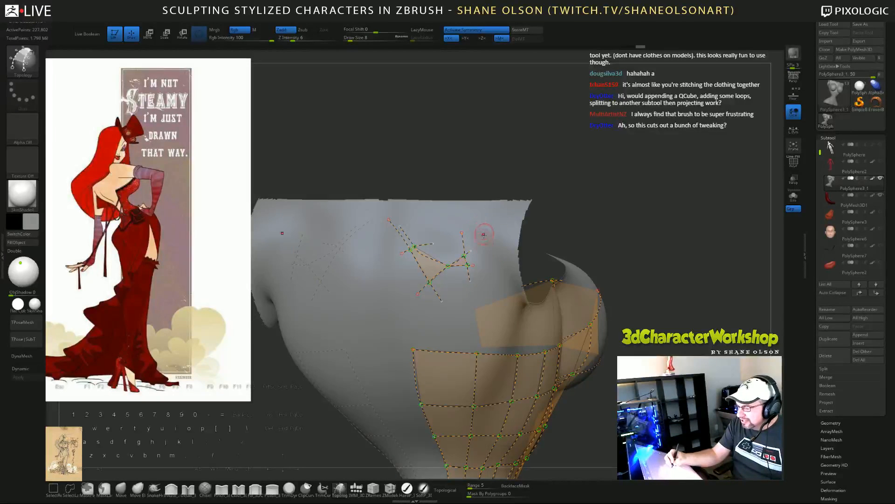
mouse_move(497, 257)
left_mouse_down()
mouse_move(472, 265)
mouse_move(467, 254)
left_mouse_up()
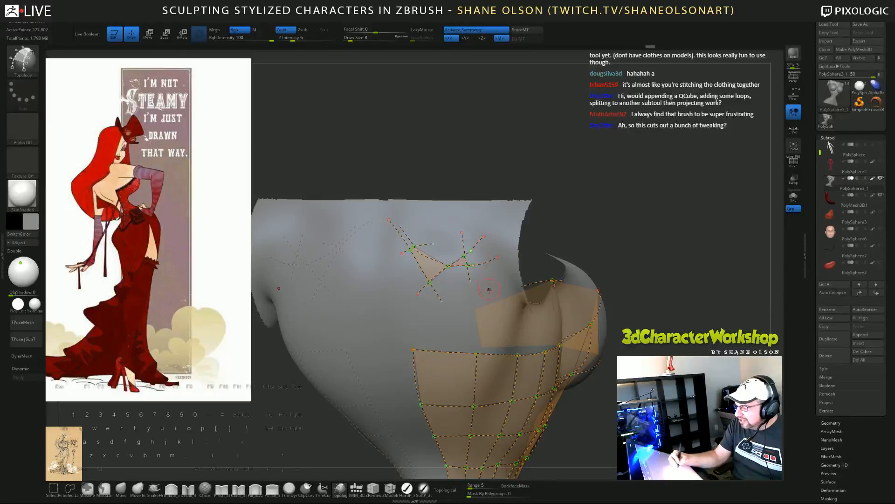
Step: Delete the loose curve ends above and below the four-sided face and above the small triangle
right_click_drag(499, 284, 483, 345, "alt")
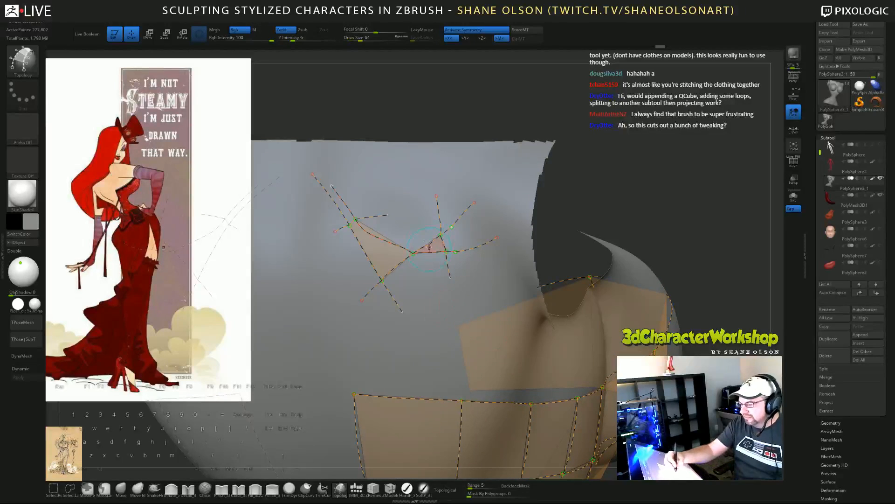
right_click_drag(459, 297, 452, 294)
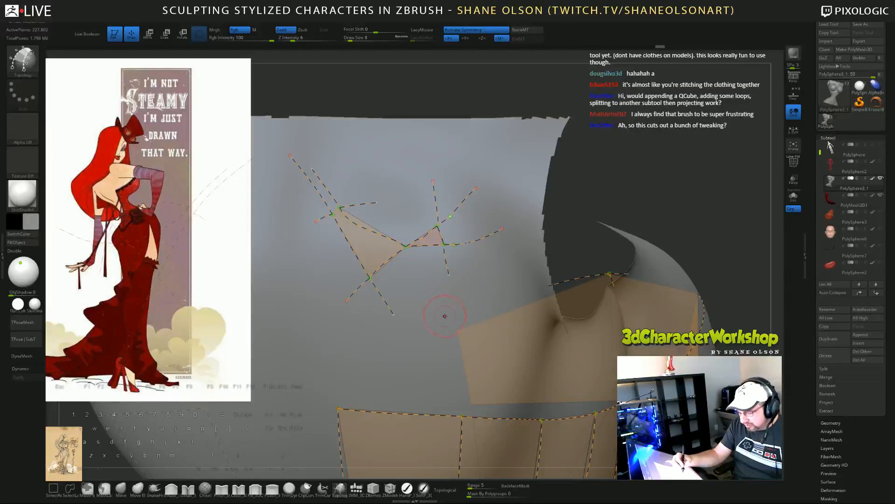
key("alt")
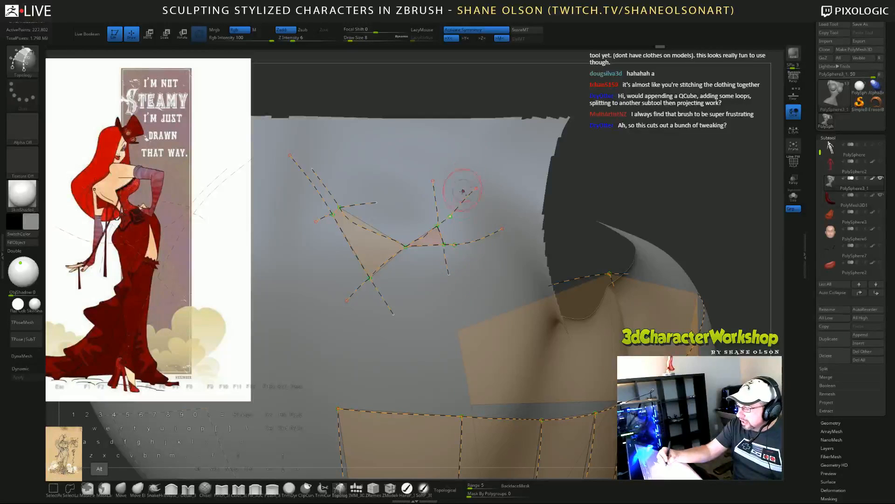
left_click(431, 184, "alt")
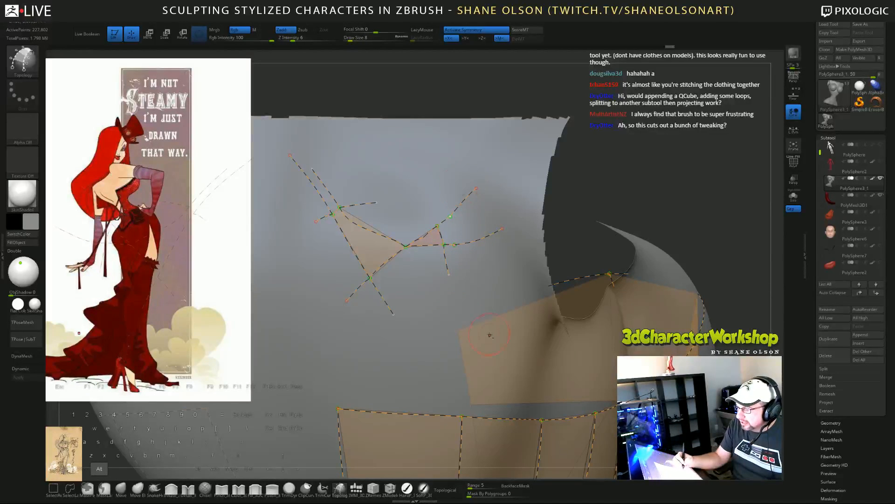
left_click(378, 198, "alt")
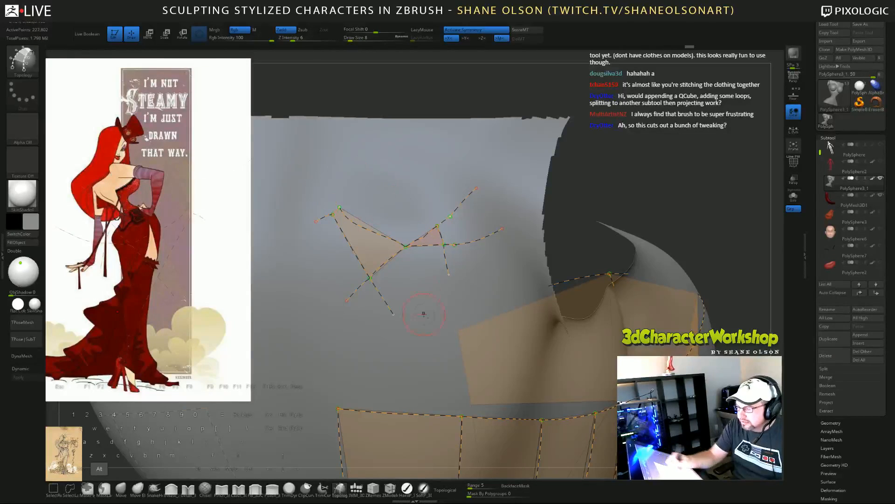
left_click_drag(342, 284, 375, 308, "alt")
left_click(469, 417, "alt")
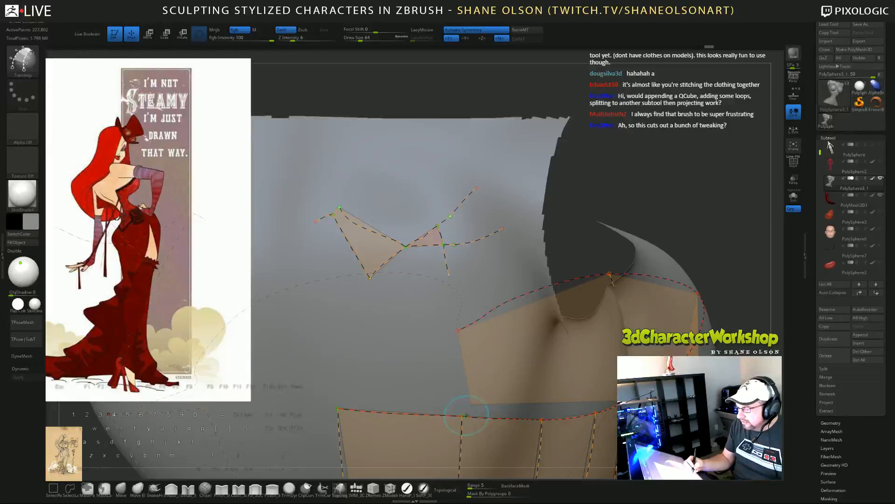
Step: Trim the curve ends that extend from the small triangle towards the armhole
right_click_drag(466, 296, 477, 335)
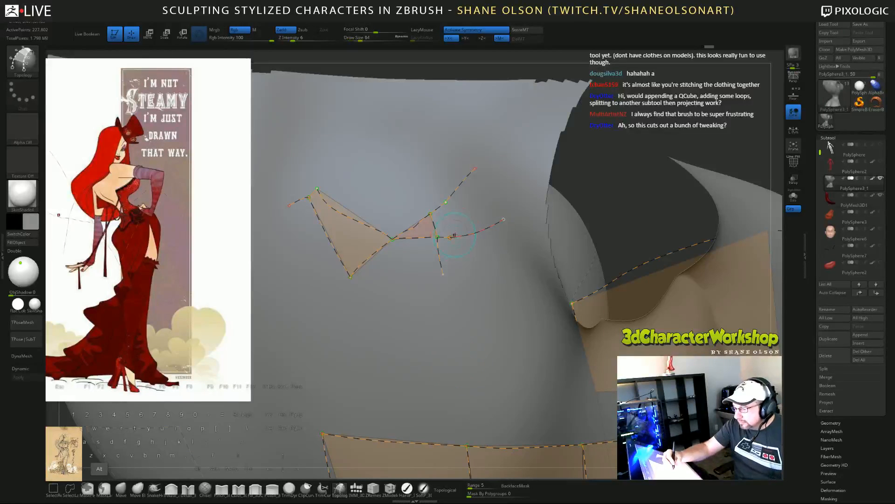
left_click_drag(459, 219, 467, 244, "alt")
left_click_drag(450, 176, 499, 300, "alt")
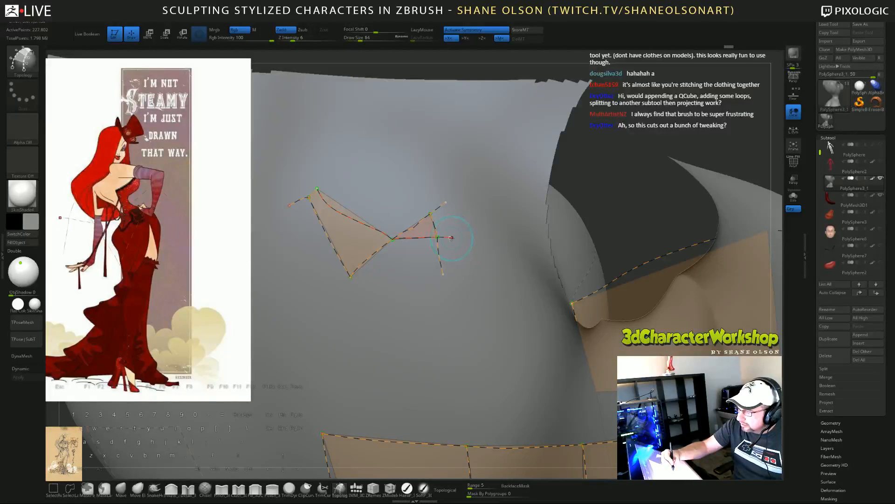
Step: Extend the triangle's two curves towards the armhole and cross them with a steep curve, removing the short extra stub to form a larger four-sided face
left_click_drag(461, 240, 523, 242)
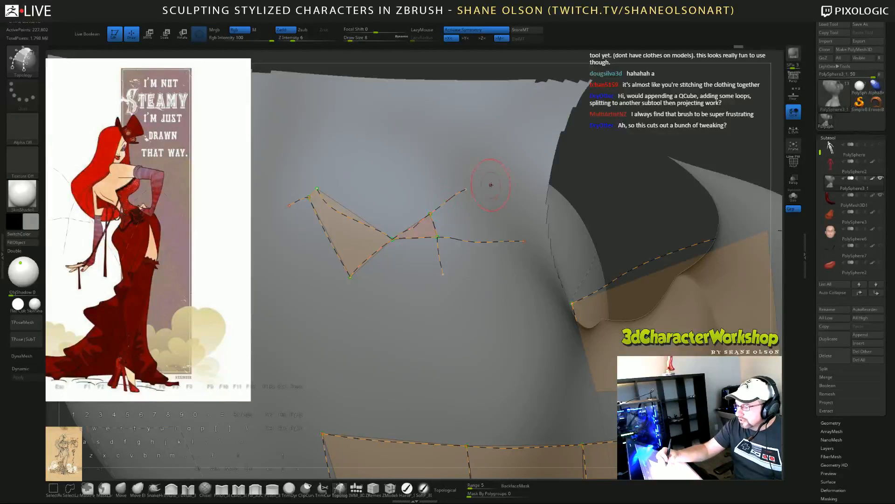
left_click_drag(470, 189, 511, 183)
key("ctrl+z")
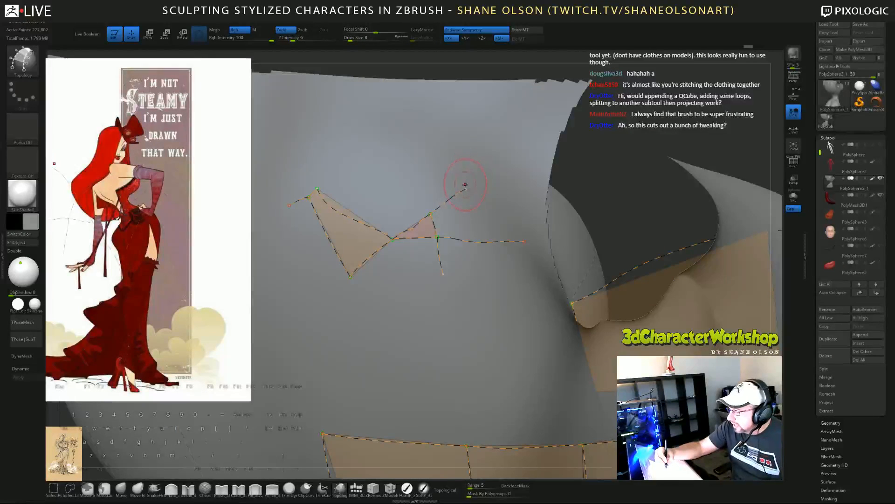
mouse_move(465, 188)
left_mouse_down()
mouse_move(506, 182)
mouse_move(485, 279)
left_mouse_up()
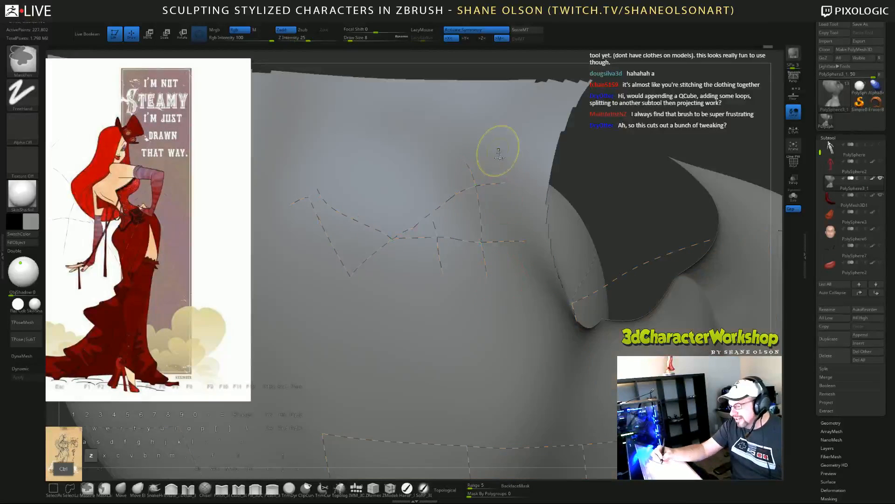
key("ctrl+z")
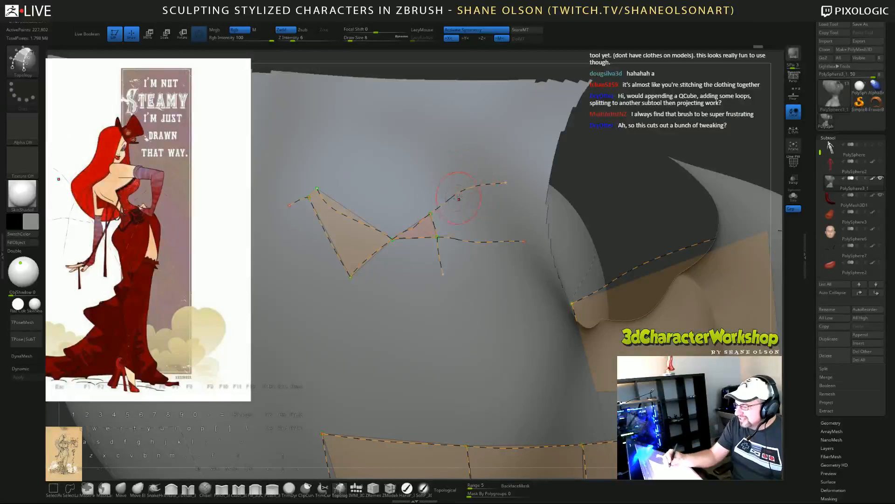
left_click_drag(488, 145, 512, 283)
left_click_drag(466, 171, 469, 203)
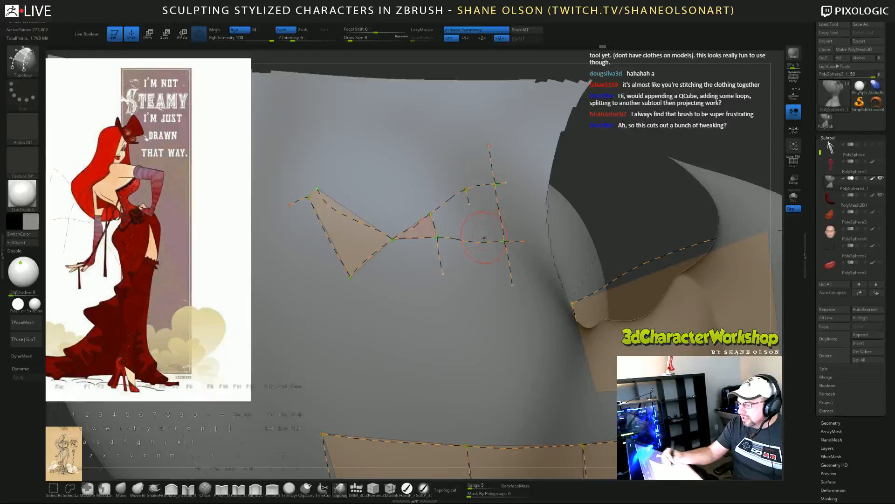
left_click_drag(471, 186, 469, 203, "alt")
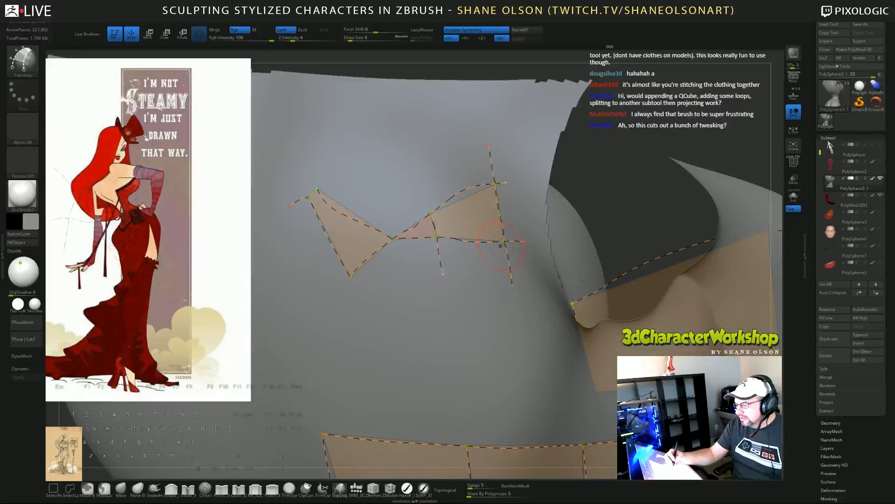
Step: Delete all the practice faces and leftover curves from the upper torso, keeping the original patch
left_click_drag(424, 183, 420, 254, "alt")
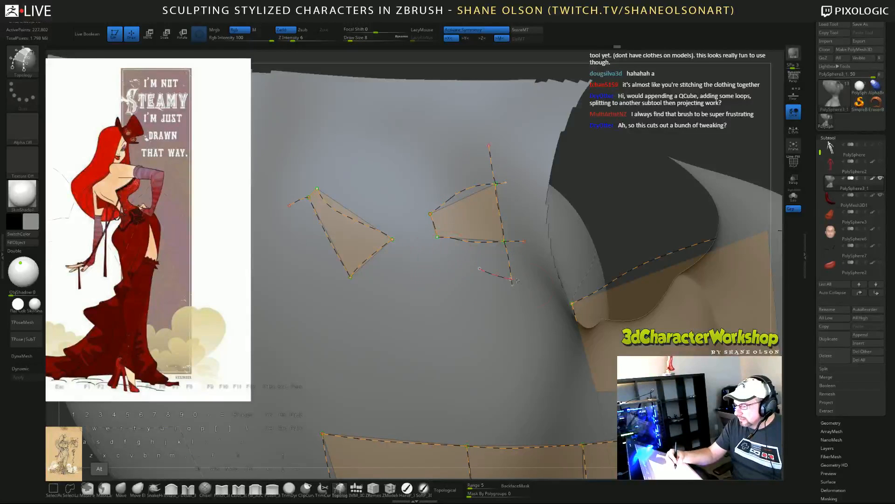
left_click_drag(516, 280, 522, 283, "alt")
mouse_move(504, 144)
left_mouse_down("alt")
mouse_move(514, 251)
mouse_move(505, 164)
mouse_move(487, 249)
mouse_move(428, 261)
left_mouse_up("alt")
mouse_move(368, 160)
left_mouse_down("alt")
mouse_move(358, 213)
mouse_move(313, 252)
left_mouse_up("alt")
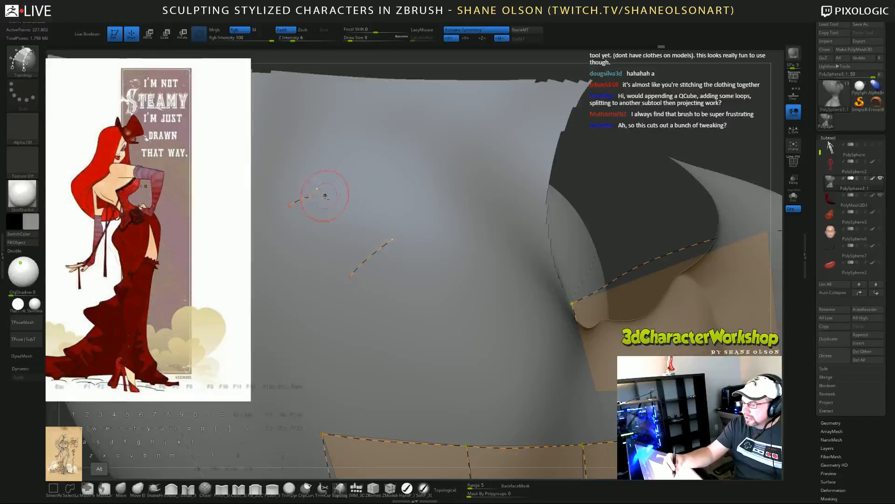
left_click_drag(325, 195, 376, 246, "alt")
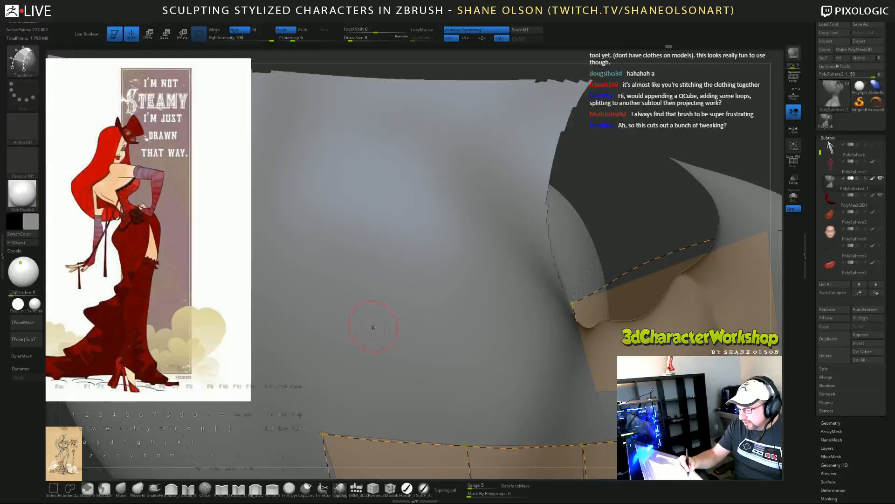
Step: Draw two vertical and two horizontal topology curves on the upper torso above the patch, crossing to form one four-sided face
mouse_move(504, 372)
right_mouse_down("alt")
mouse_move(500, 411)
mouse_move(485, 344)
right_mouse_up("alt")
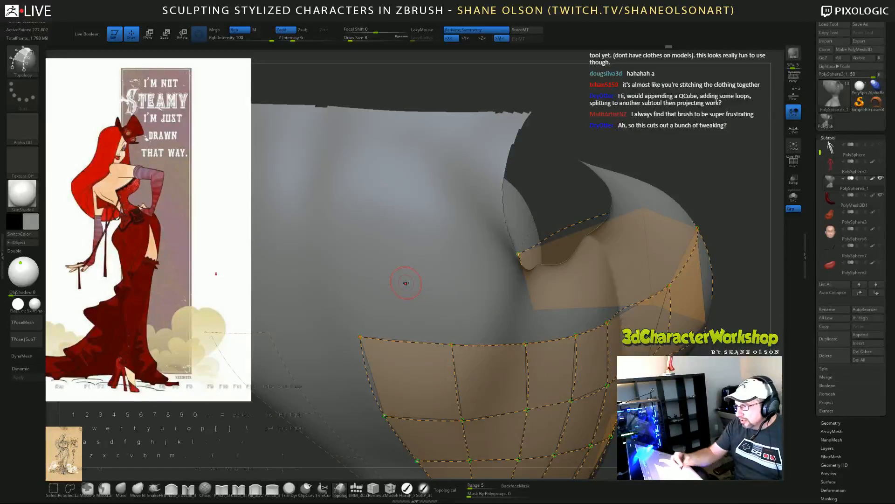
right_click_drag(405, 244, 455, 267)
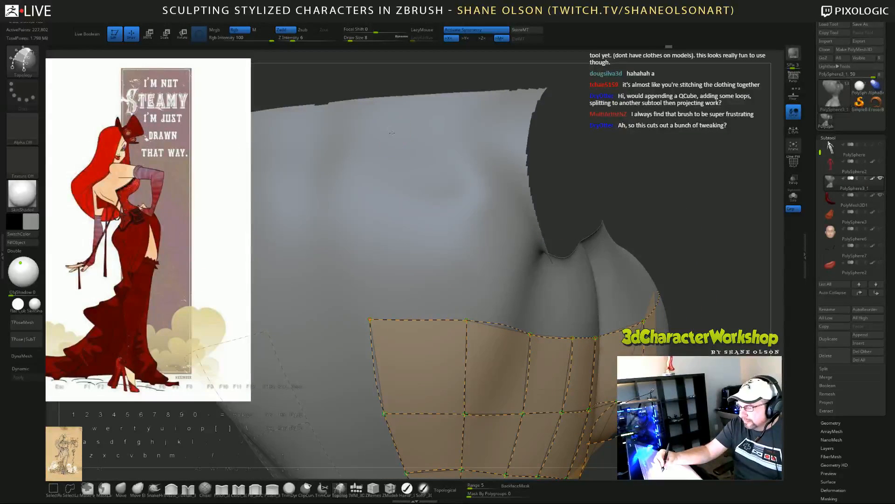
left_click_drag(392, 169, 400, 298)
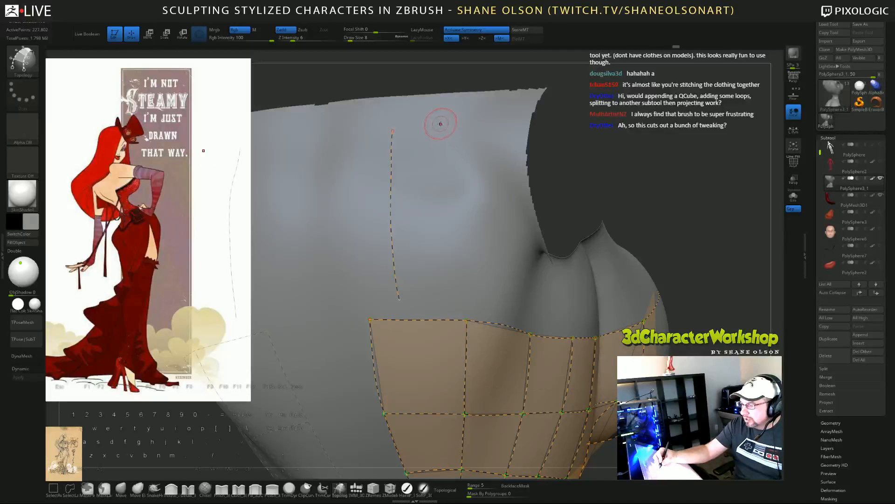
left_click_drag(439, 123, 441, 280)
left_click_drag(330, 195, 481, 183)
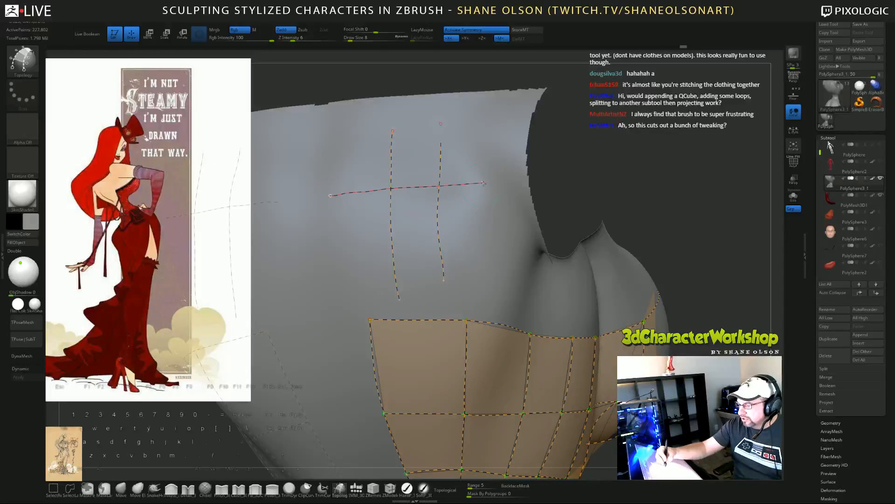
left_click_drag(344, 246, 510, 242)
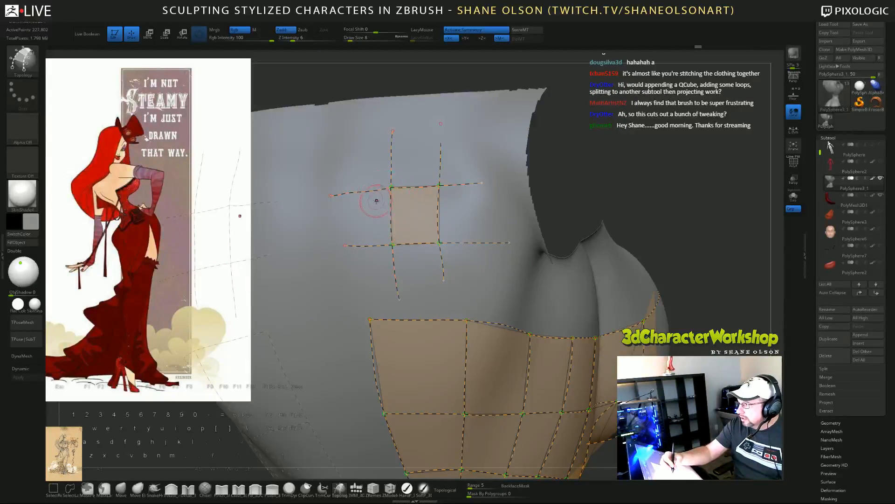
Step: Delete the two horizontal curve ends that extend from the practice face away from the armhole
key("alt")
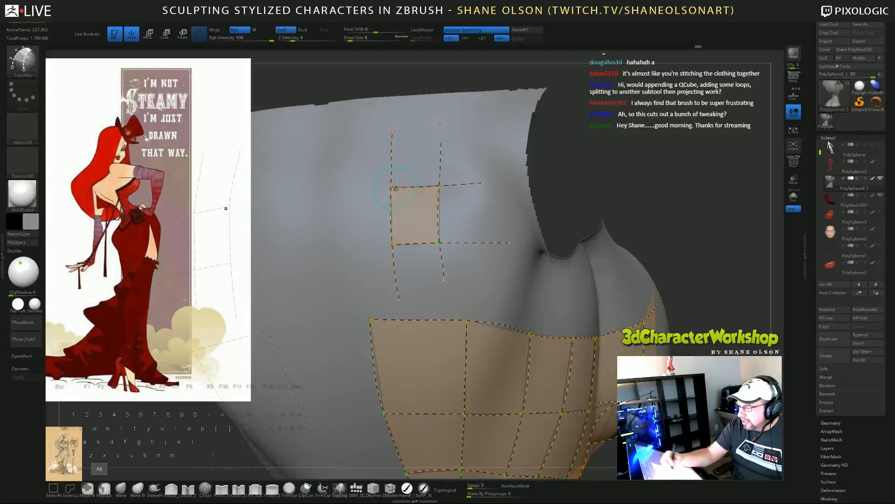
left_click(346, 245, "alt")
left_click(330, 195, "alt")
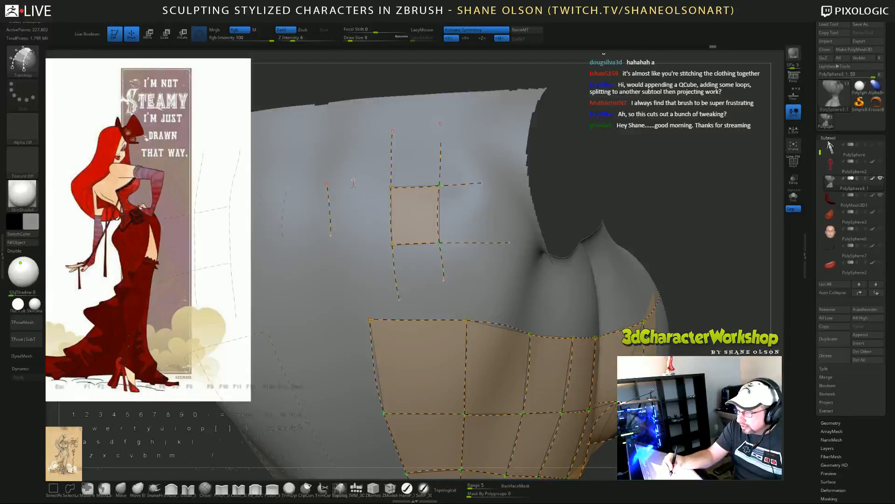
Step: Draw a separate closed four-sided outline of topology curves beside the practice face, and delete it
left_click_drag(353, 180, 357, 236)
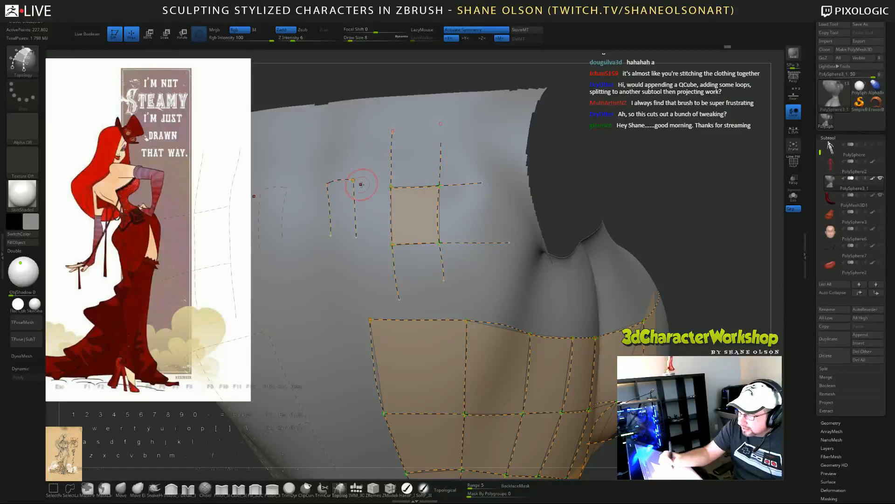
key("alt")
left_click_drag(331, 235, 356, 237)
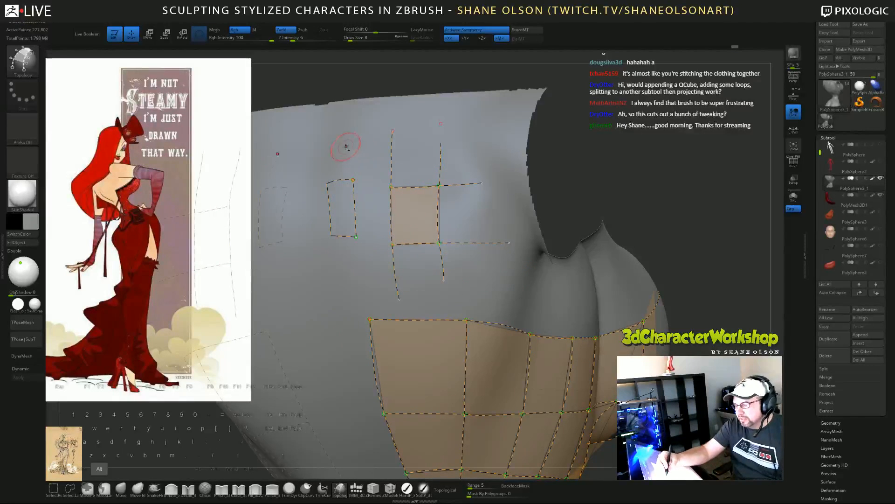
left_click_drag(343, 147, 345, 248, "alt")
left_click_drag(322, 170, 354, 226, "alt")
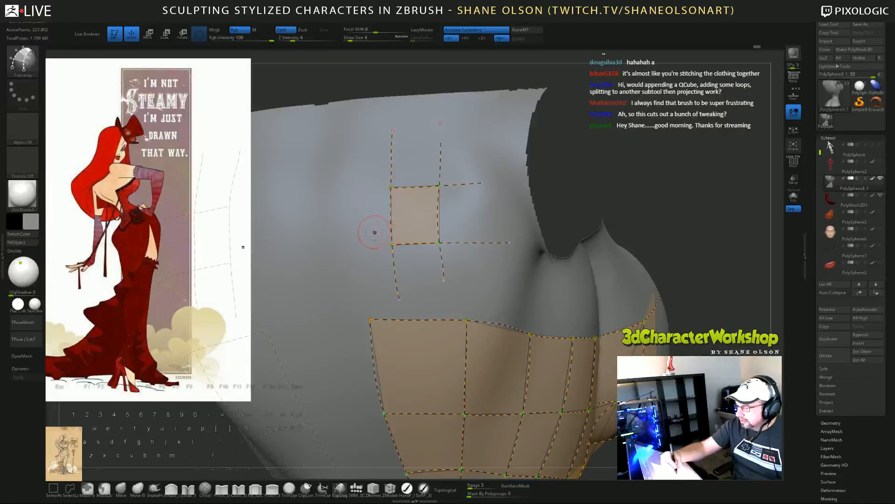
Step: Split the practice face with a horizontal curve and add a vertical curve towards the armhole to form a two-by-two grid
left_click_drag(352, 212, 437, 212)
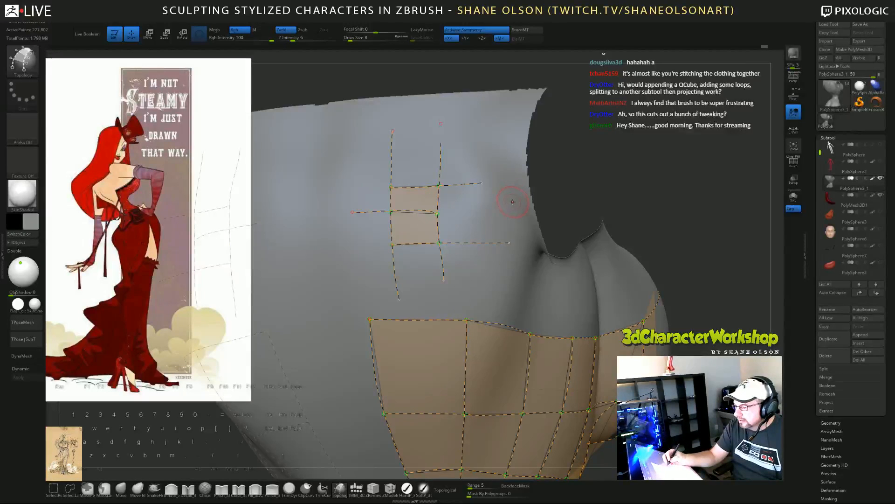
left_click(366, 212, "alt")
left_click_drag(366, 214, 455, 211)
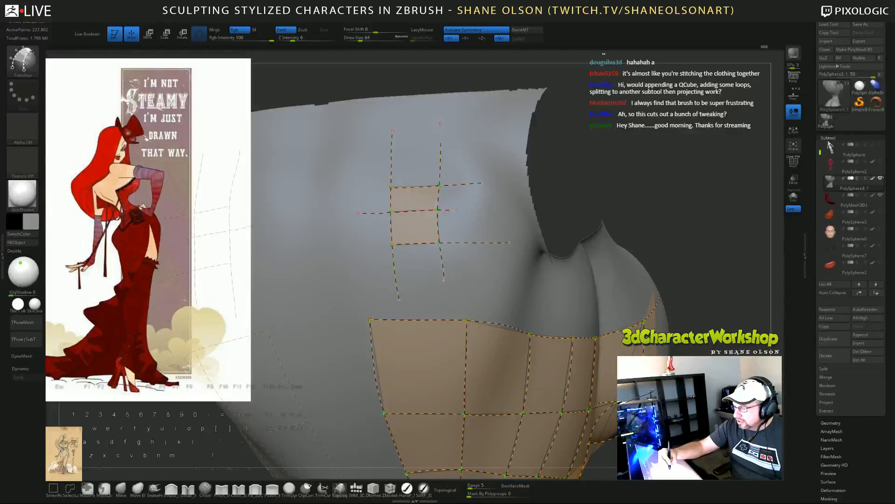
left_click_drag(468, 146, 478, 285)
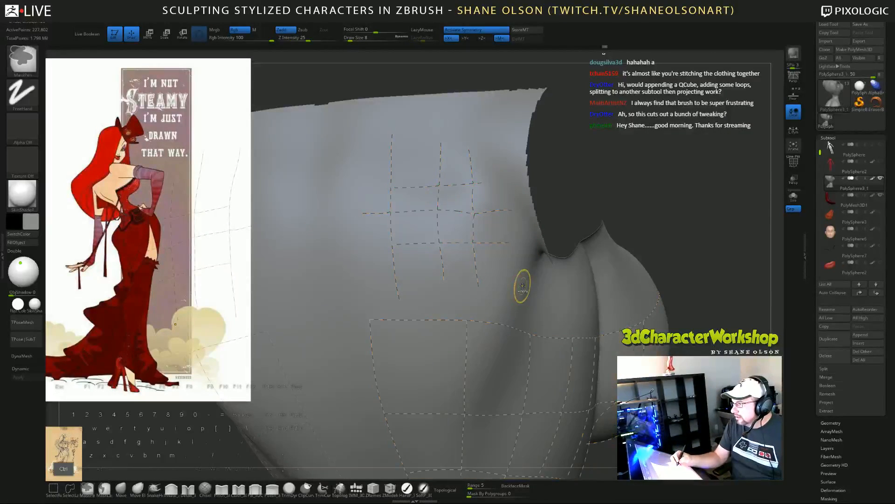
Step: Redraw the grid's horizontal middle curve as two segments meeting at the central vertical curve, and delete the whole practice grid
right_click_drag(522, 224, 500, 245)
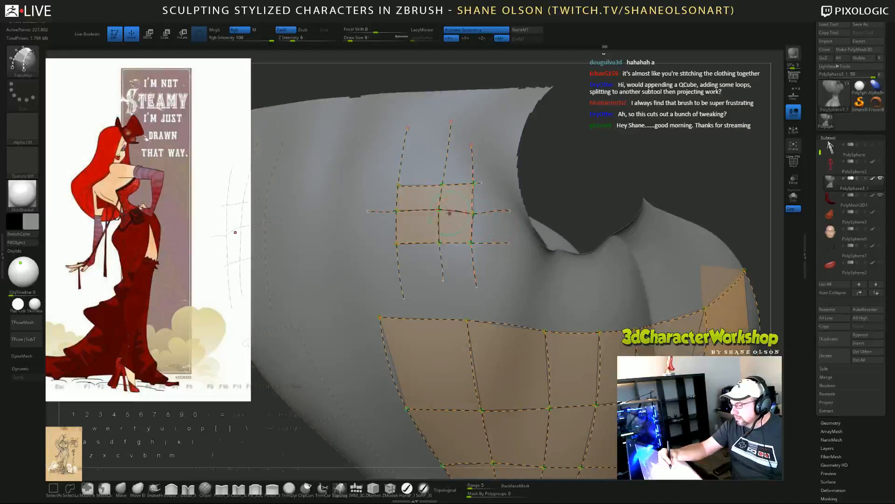
left_click(453, 216, "alt")
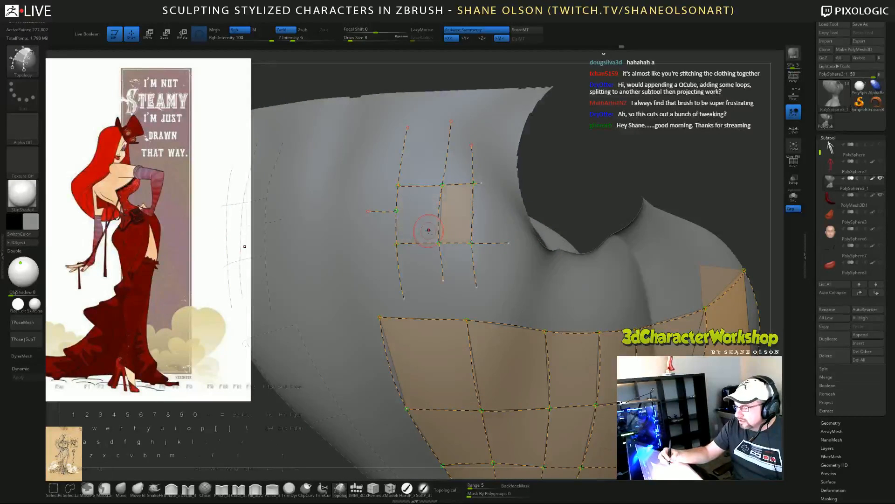
left_click_drag(441, 185, 439, 242)
left_click_drag(373, 211, 439, 214)
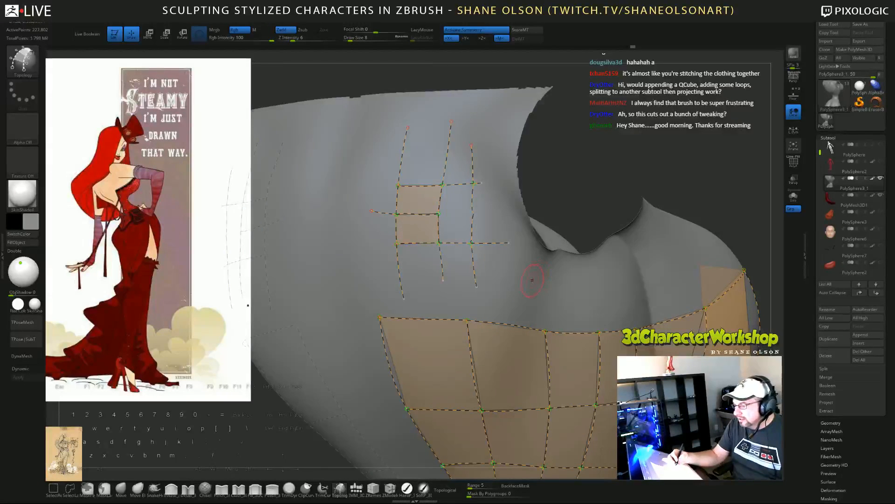
right_click_drag(532, 280, 479, 243)
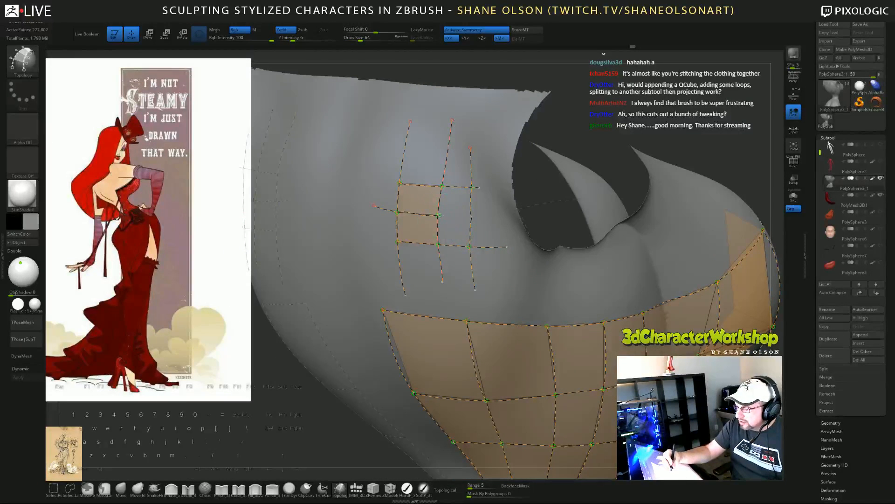
left_click_drag(438, 215, 487, 218)
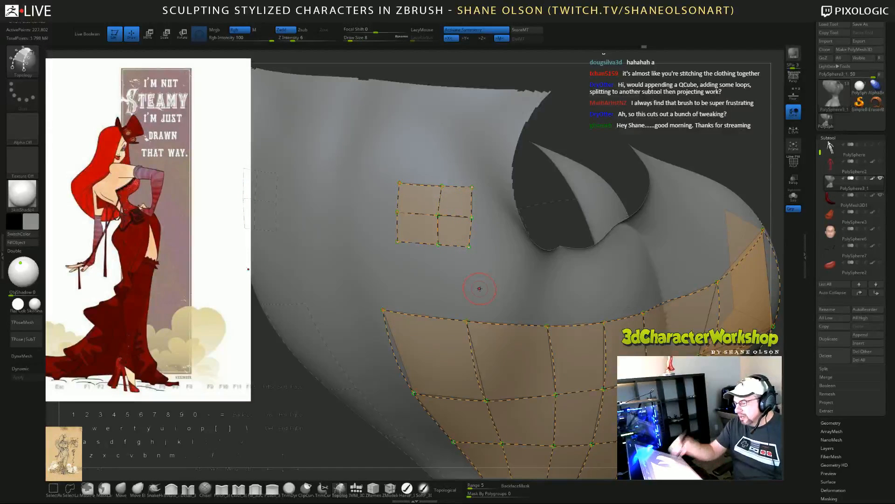
left_click_drag(372, 191, 505, 227, "alt")
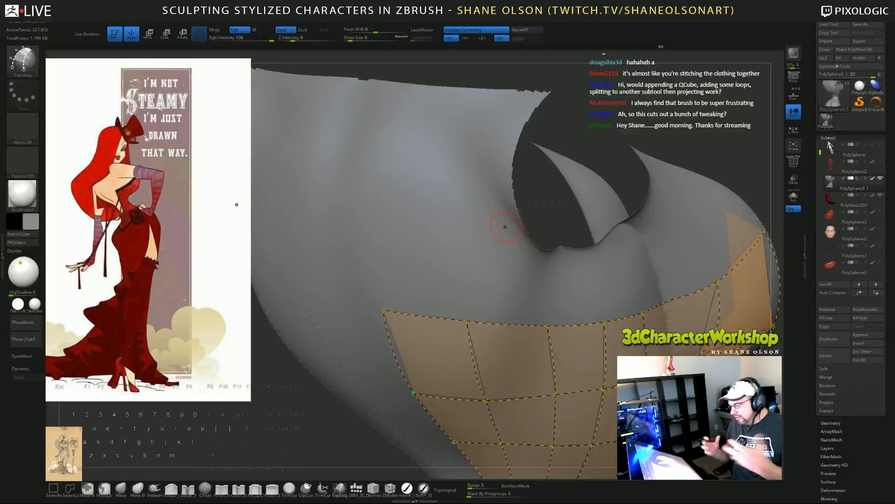
Step: Generate a thickened mesh from the torso curves at draw size 18, inspect its wireframe, and undo it
left_click_drag(505, 226, 695, 264)
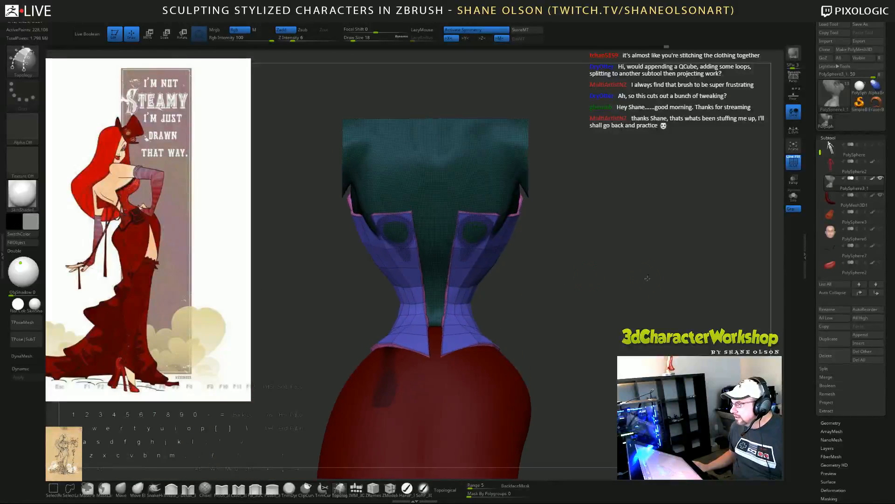
key("shift+f")
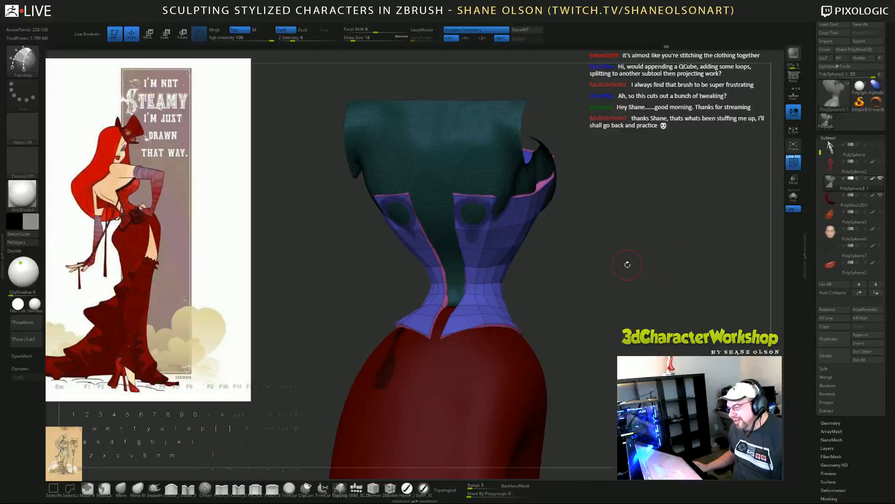
left_click_drag(628, 265, 508, 241)
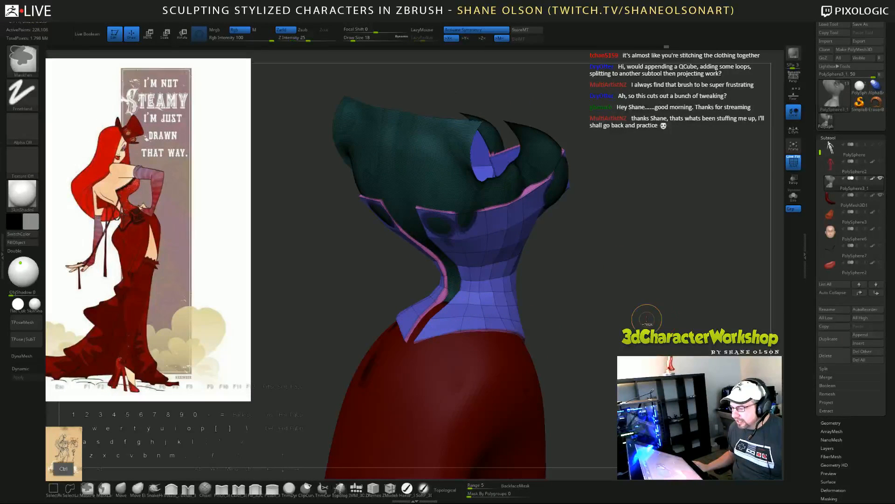
key("ctrl+z")
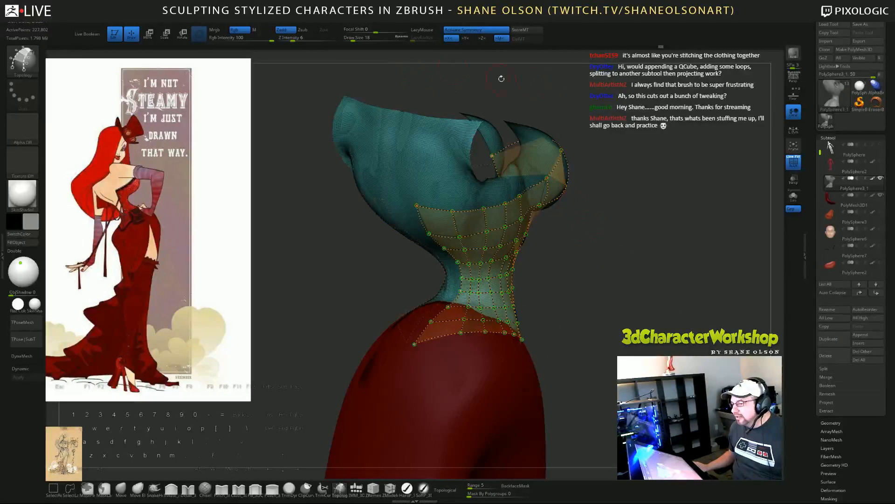
Step: Increase the draw size, generate a thicker mesh from the torso curves, and inspect its edge thickness from several angles
key("s")
left_click_drag(582, 183, 589, 182)
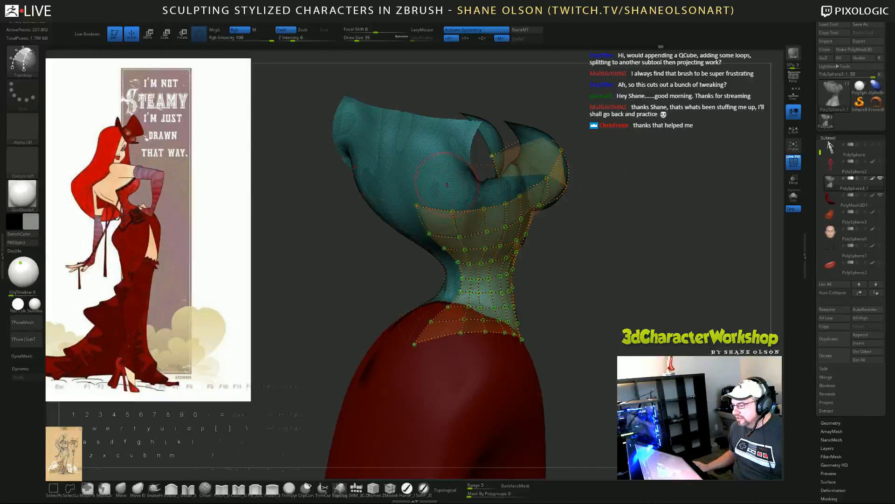
left_click(588, 225)
left_click_drag(573, 290, 597, 273)
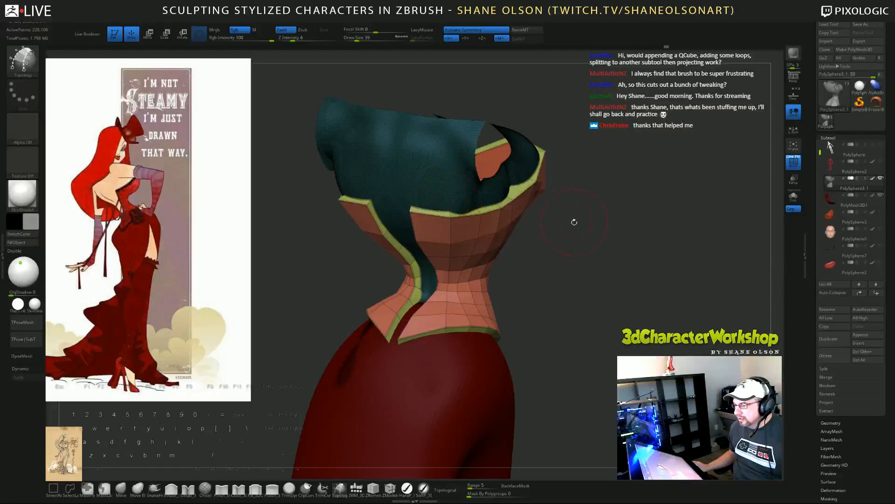
left_click_drag(574, 222, 557, 242)
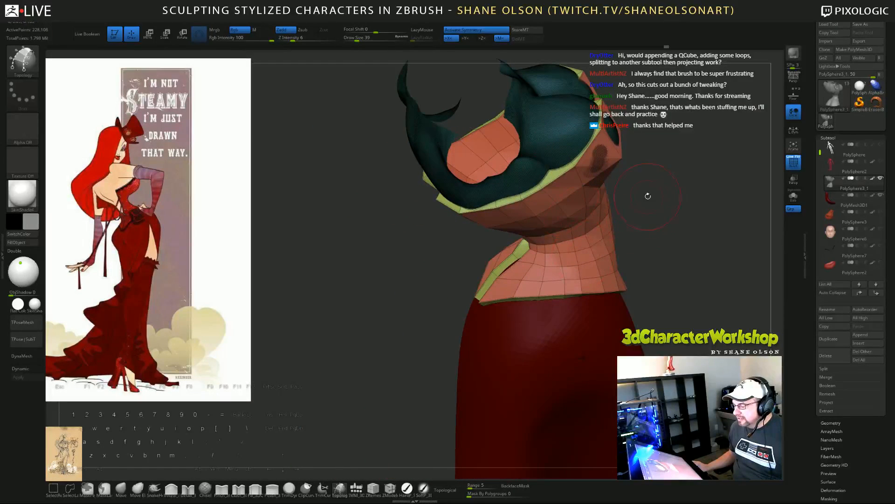
left_click_drag(647, 196, 498, 165)
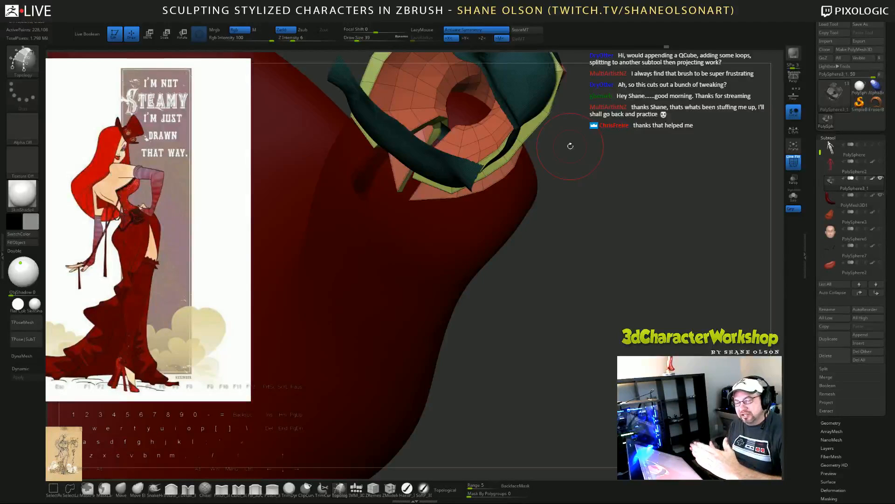
left_click_drag(570, 146, 428, 247)
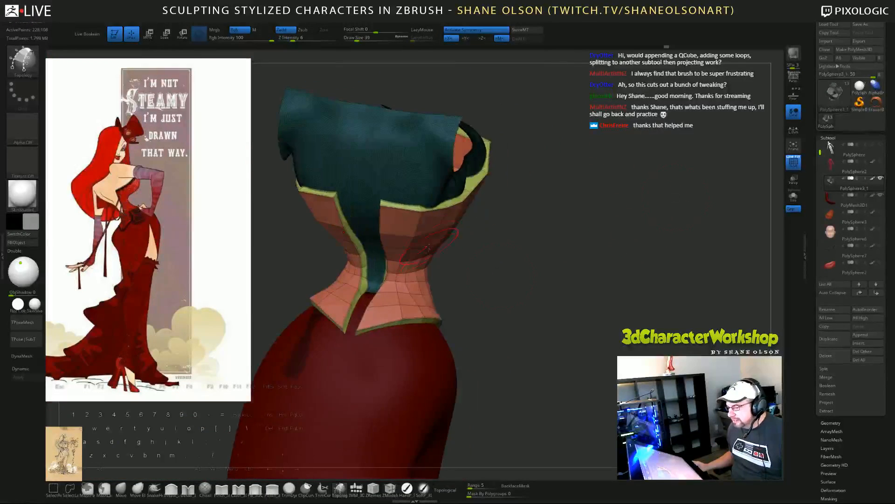
left_click_drag(553, 256, 569, 224)
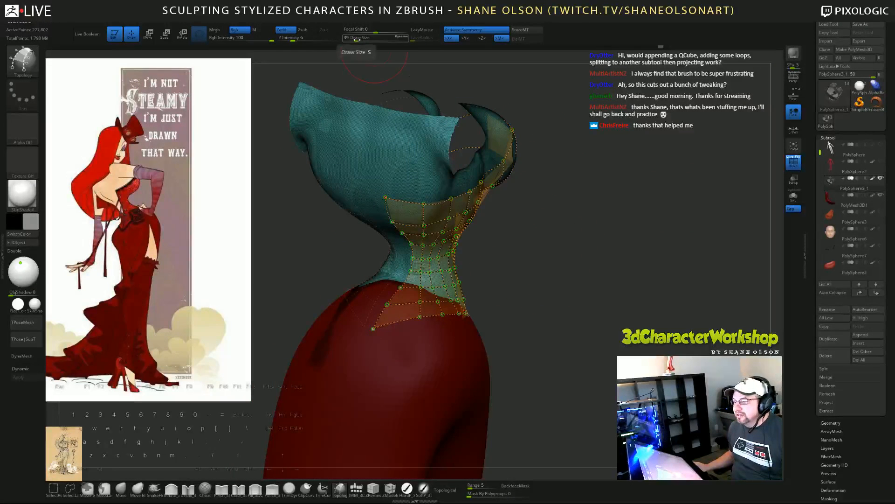
Step: Set the draw size to 1 and generate a single-layer mesh from the torso curves
left_click(344, 41)
left_click(354, 122)
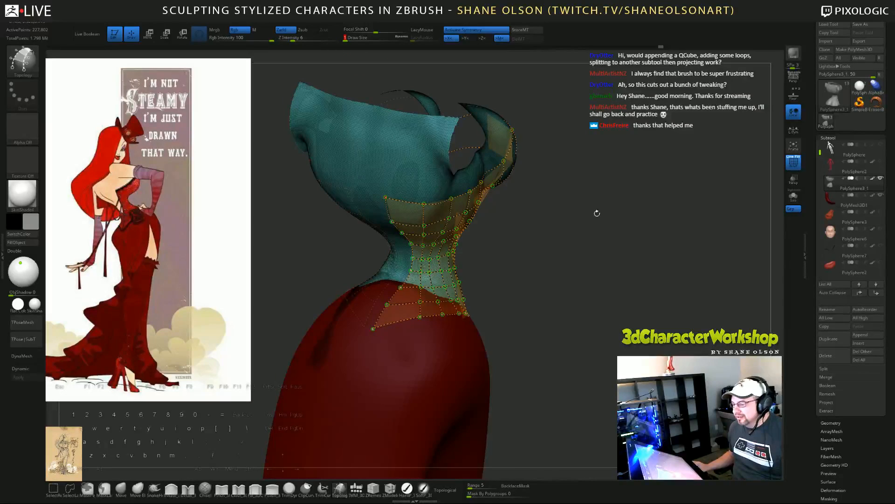
left_click_drag(595, 210, 576, 243)
left_click(440, 185)
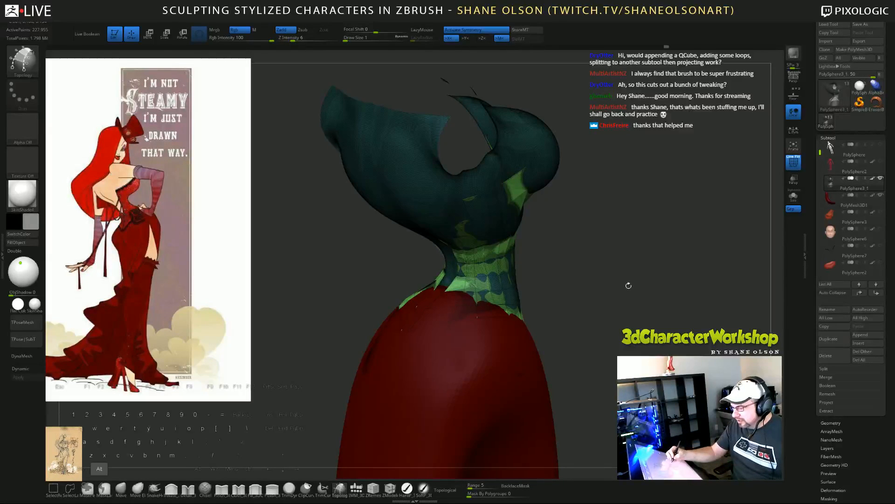
Step: Isolate the torso subtool with Solo and inspect where the new mesh intersects the body surface
left_click_drag(630, 278, 603, 302)
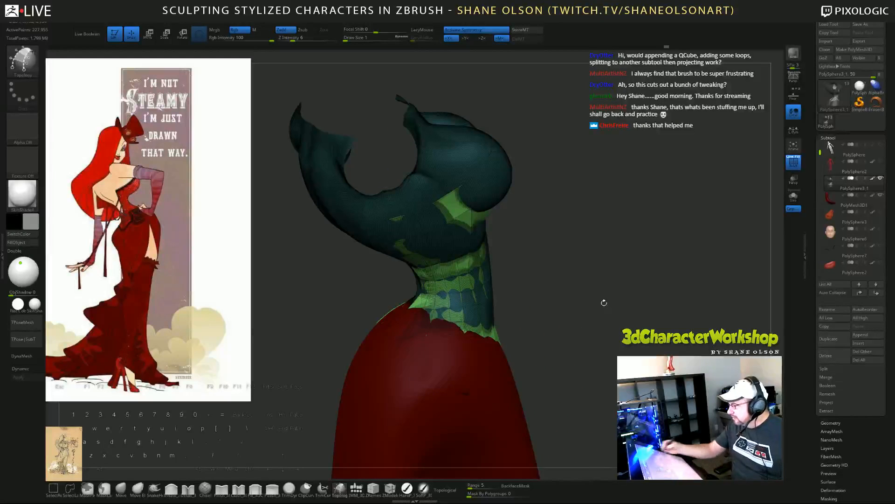
left_click(794, 196)
left_click_drag(599, 265, 589, 303)
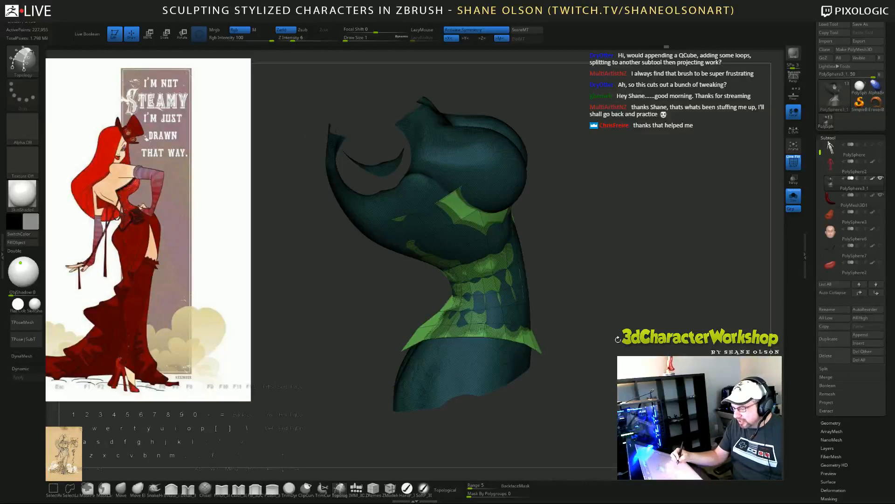
left_click_drag(618, 339, 564, 354)
mouse_move(479, 352)
left_mouse_down()
mouse_move(599, 363)
mouse_move(614, 330)
mouse_move(662, 348)
mouse_move(478, 331)
mouse_move(473, 339)
mouse_move(602, 370)
left_mouse_up()
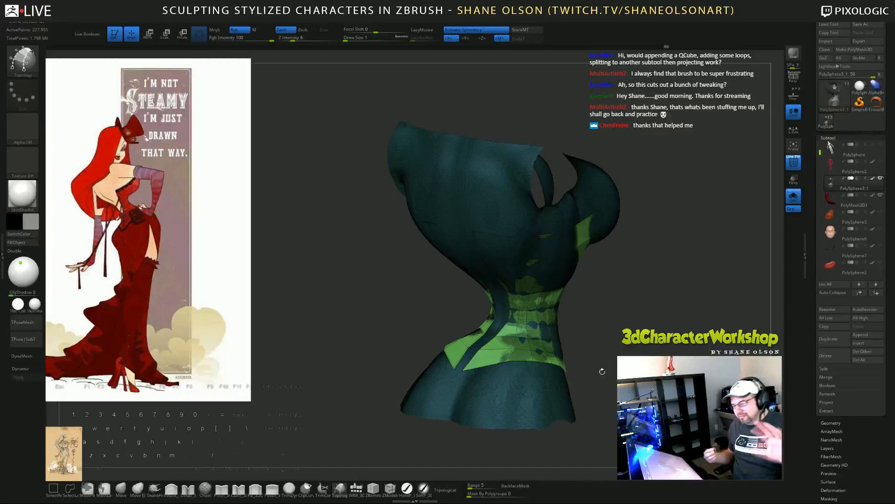
left_click_drag(568, 357, 613, 366)
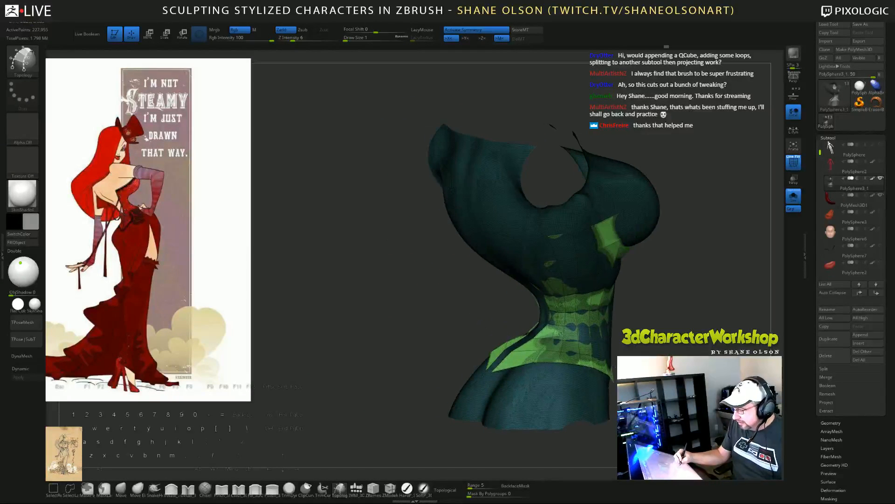
Step: Set the draw size to 23 and hide the original torso surface, leaving only the new corset mesh
key("s")
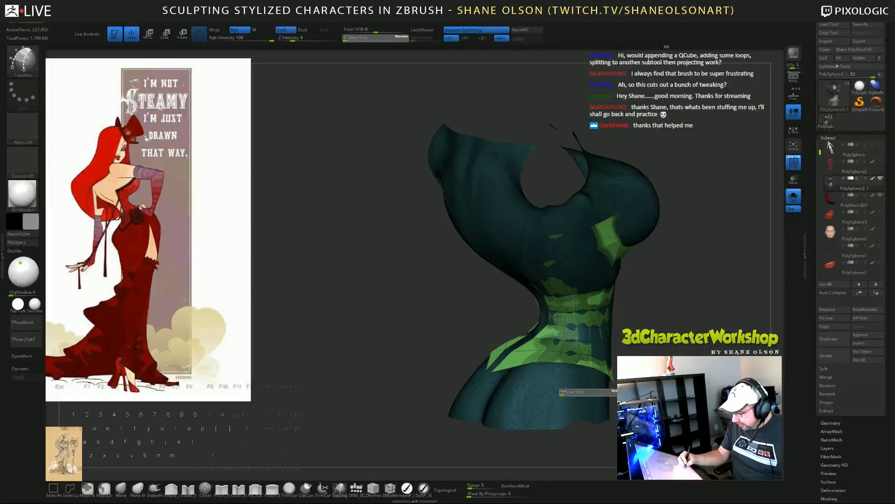
left_click_drag(570, 393, 571, 393)
right_click_drag(570, 393, 529, 395, "alt")
left_click(511, 396, "ctrl+shift")
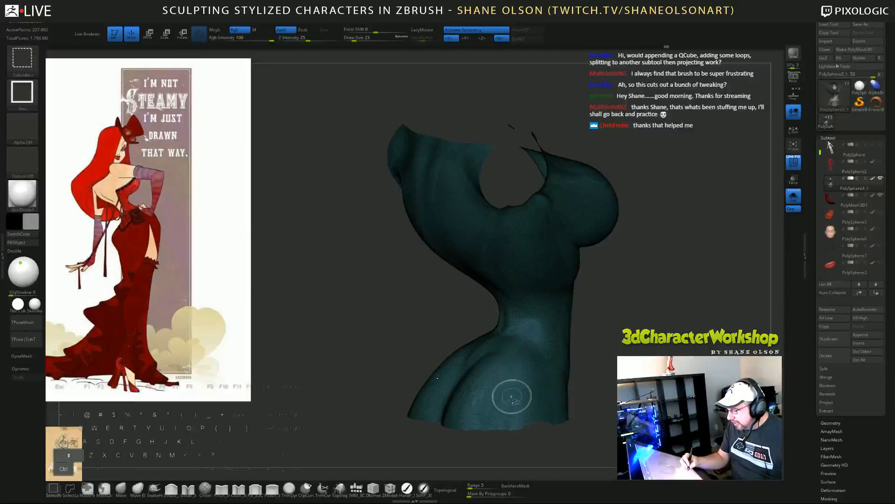
left_click(515, 396, "ctrl+shift")
left_click_drag(556, 419, 515, 429, "alt")
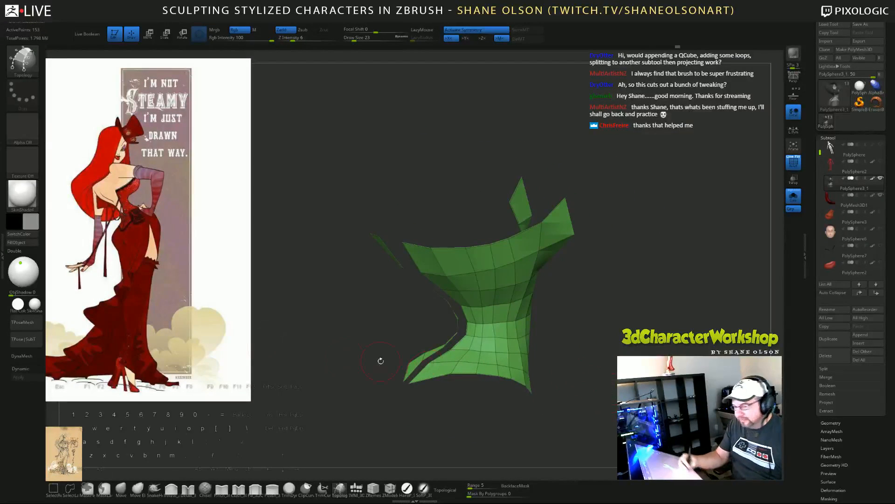
Step: Turn on double-sided display for the corset mesh and inspect its inner and outer faces
left_click(23, 250)
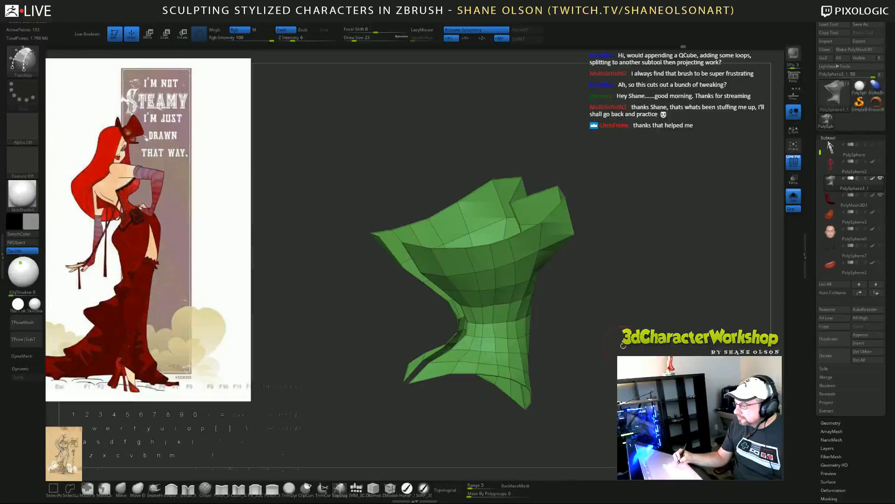
left_click_drag(504, 305, 606, 319)
left_click_drag(699, 328, 626, 346)
key("2")
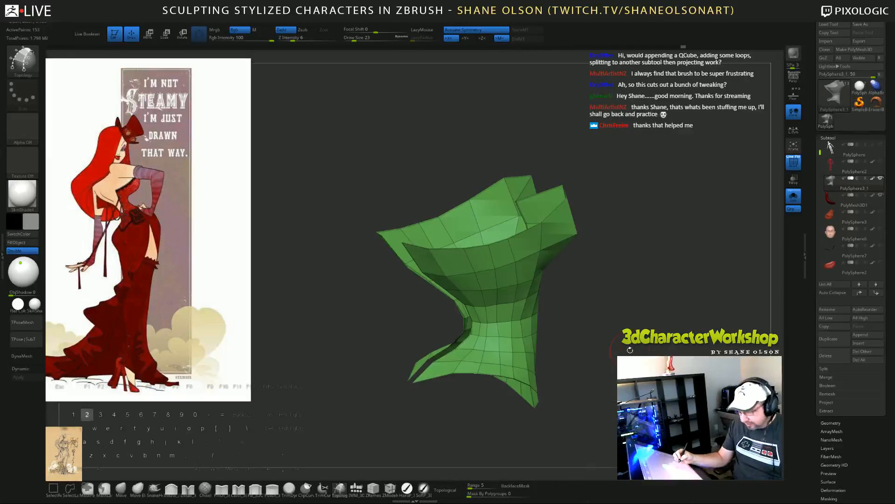
Step: Turn on dynamic subdivision for the corset mesh and inspect its smoothed shape from the front and back
left_click(612, 162)
left_click_drag(643, 110, 648, 242)
key("d")
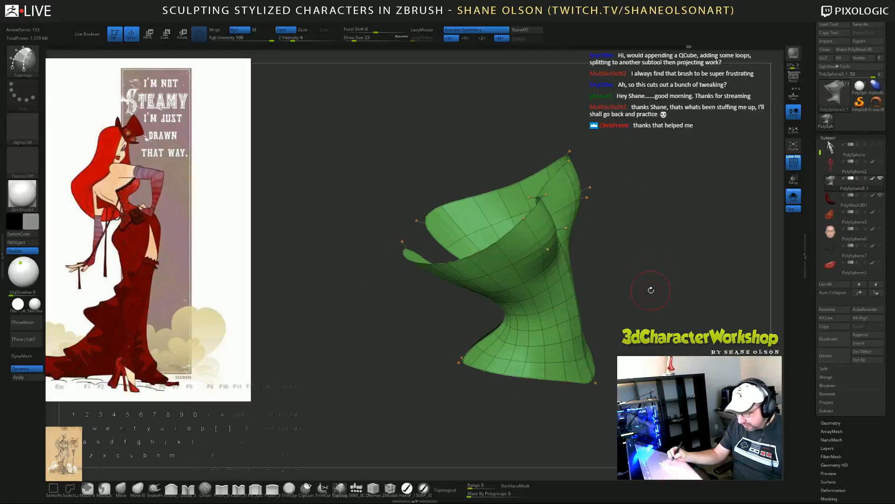
left_click_drag(660, 297, 623, 305, "alt")
left_click_drag(536, 243, 540, 244)
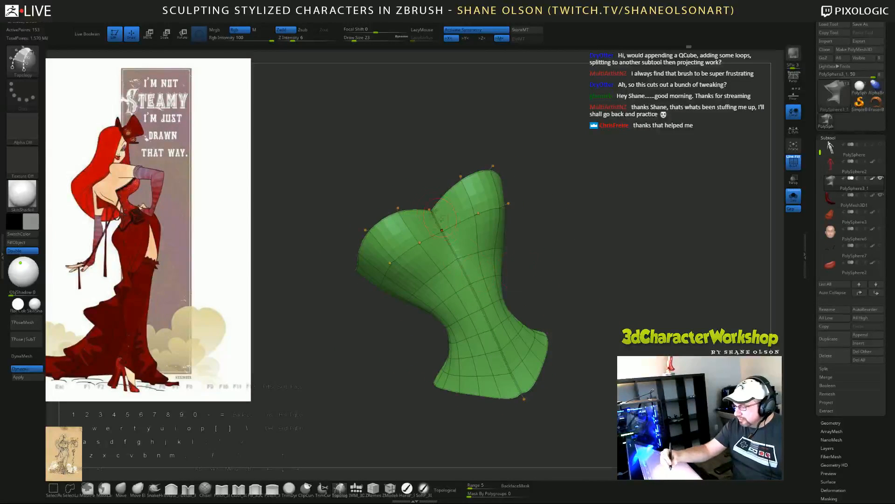
Step: Remove all edge creases from the corset, switch to the Move brush and preview the mesh with dynamic subdivision
key("2")
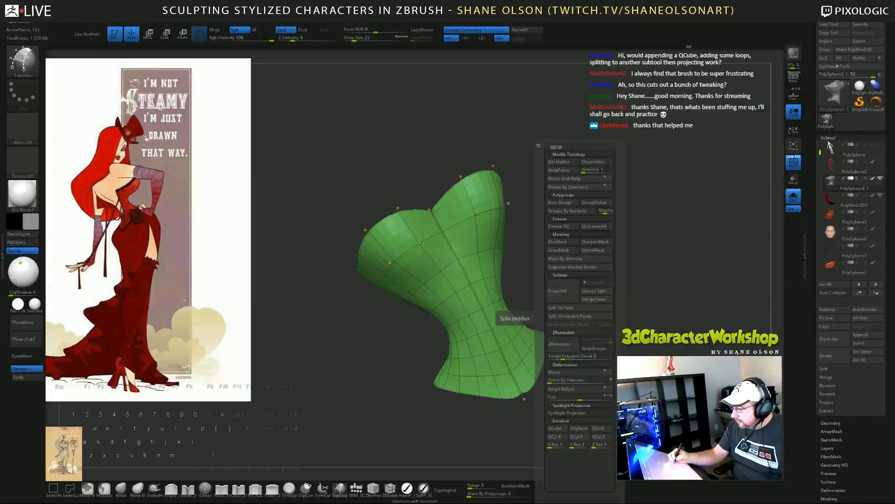
left_click(594, 229)
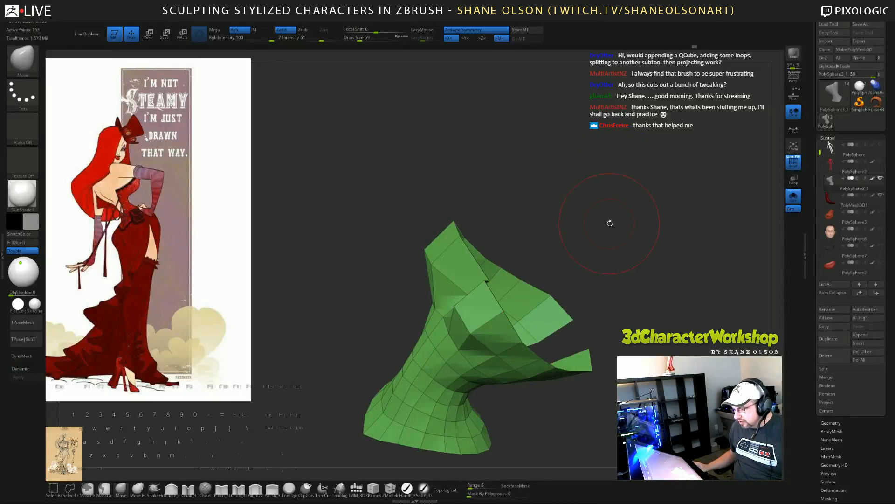
left_click_drag(610, 223, 555, 219)
key("d")
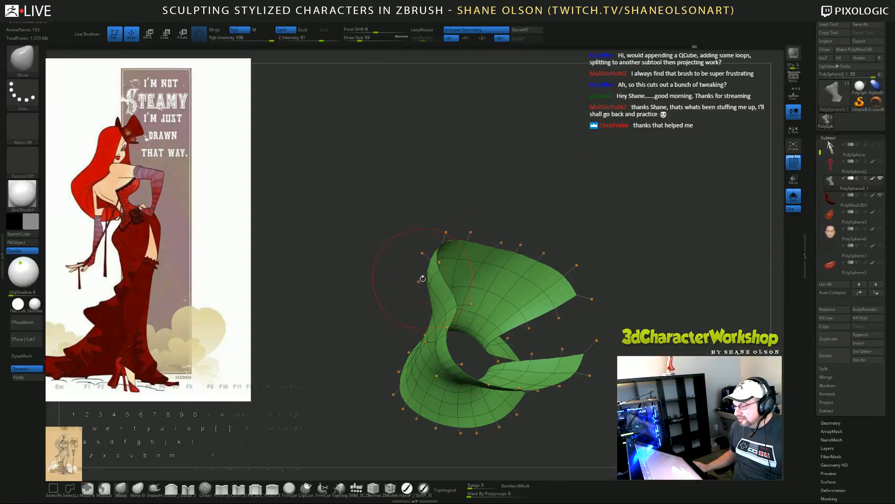
Step: Reduce the Move brush's draw size to 7 and examine the front centre of the corset's upper edge
left_click_drag(380, 208, 373, 223)
key("s")
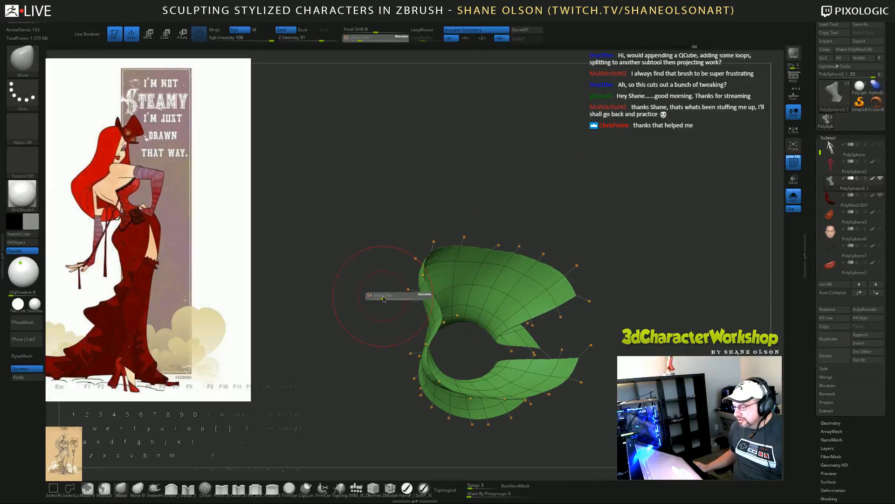
left_click_drag(382, 296, 380, 296)
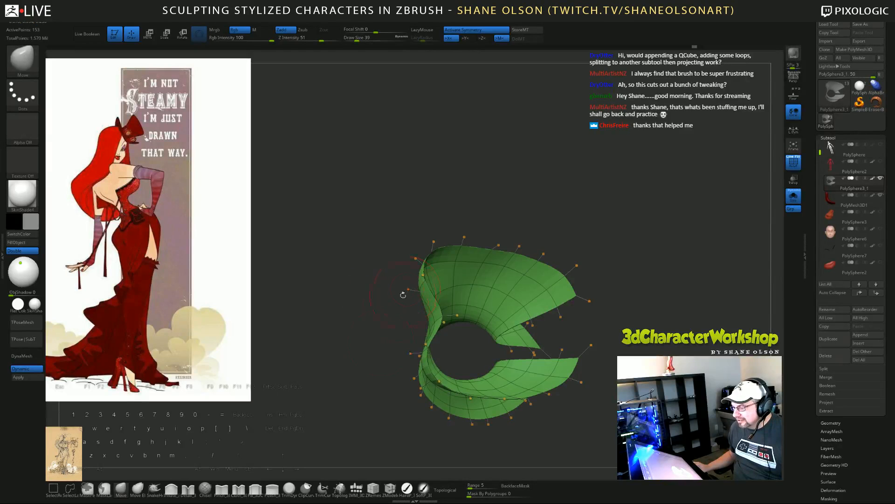
mouse_move(382, 339)
left_mouse_down()
mouse_move(384, 311)
mouse_move(378, 312)
left_mouse_up()
key("s")
left_click_drag(375, 354, 377, 396, "alt")
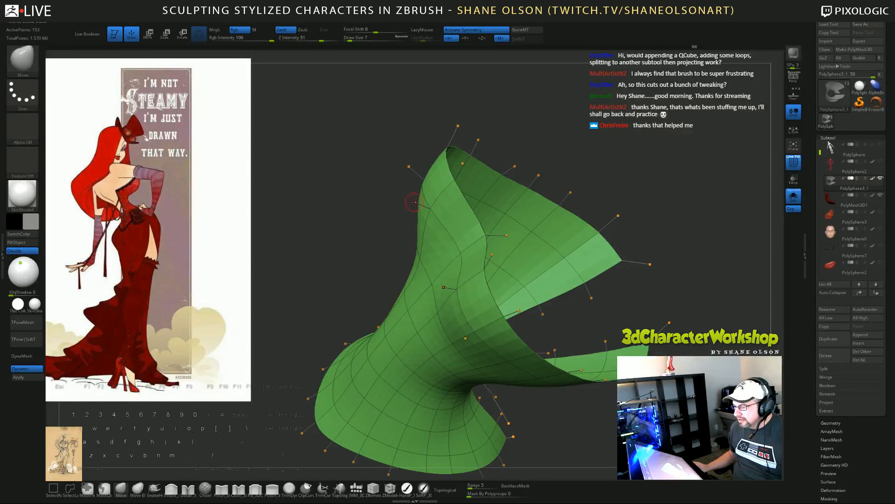
left_click_drag(409, 207, 367, 233)
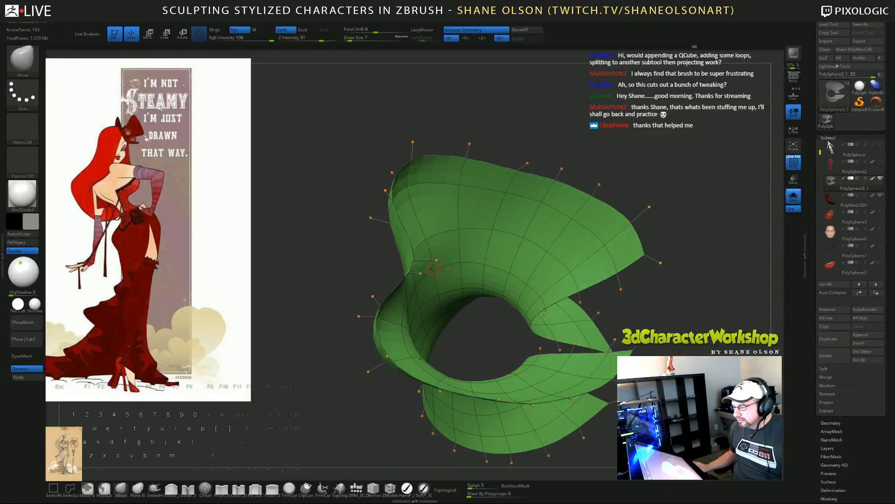
Step: Turn off dynamic subdivision, set the draw size to 23 and pull the front centre of the corset's upper edge outward
key("shift+d")
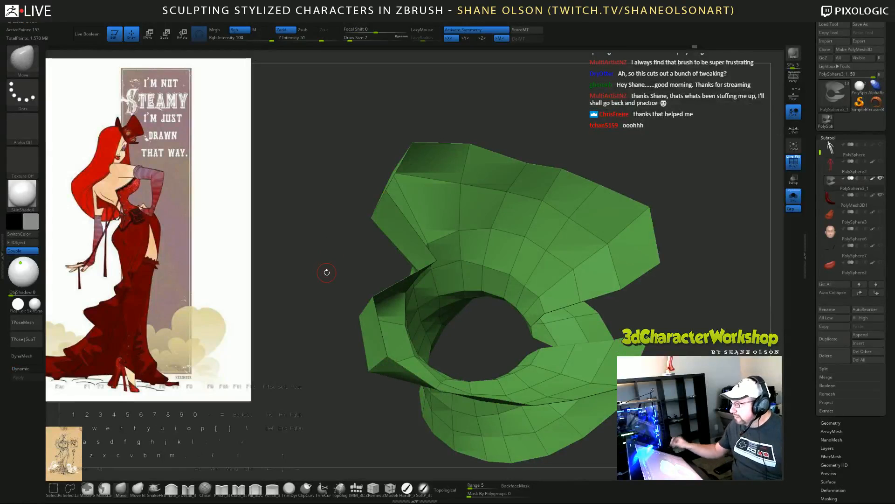
key("s")
left_click_drag(642, 141, 655, 154)
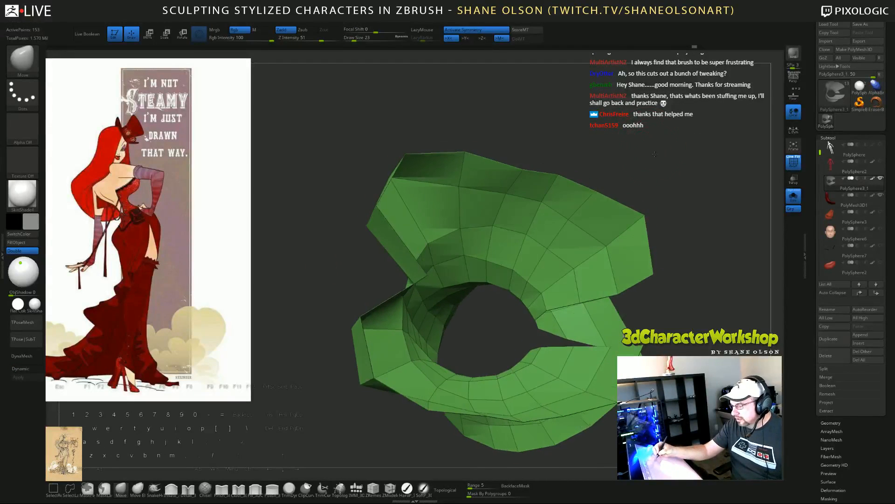
mouse_move(424, 275)
left_mouse_down()
mouse_move(410, 282)
mouse_move(366, 244)
left_mouse_up()
left_click_drag(341, 261, 364, 267)
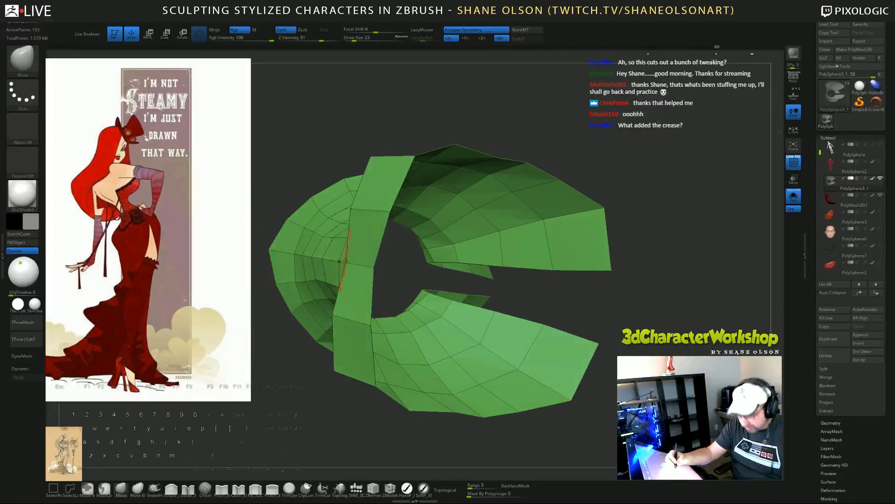
Step: Turn dynamic subdivision back on and inspect the smoothed corset from the front and sides
key("d")
left_click_drag(466, 280, 504, 299)
left_click_drag(606, 284, 650, 349)
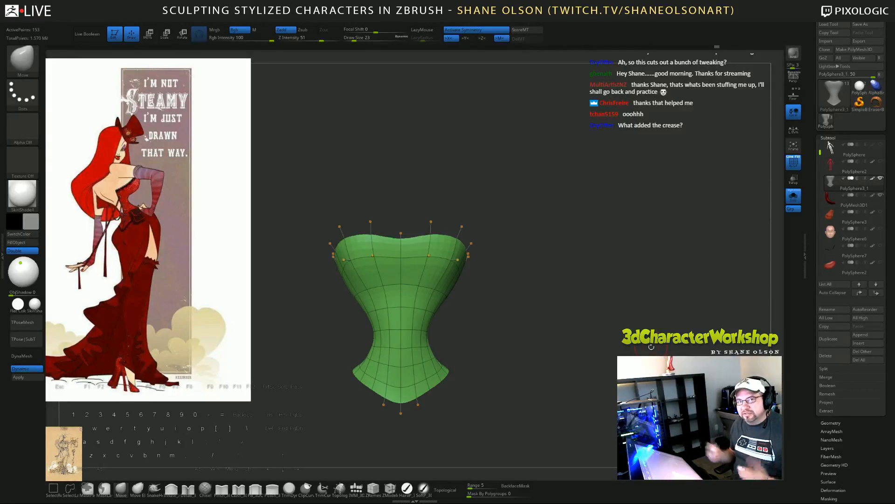
left_click_drag(621, 333, 610, 309)
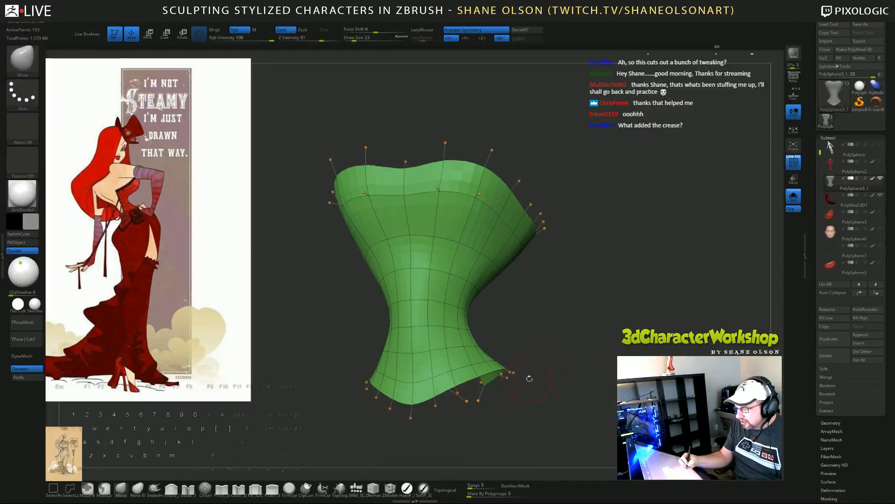
left_click_drag(362, 372, 591, 366)
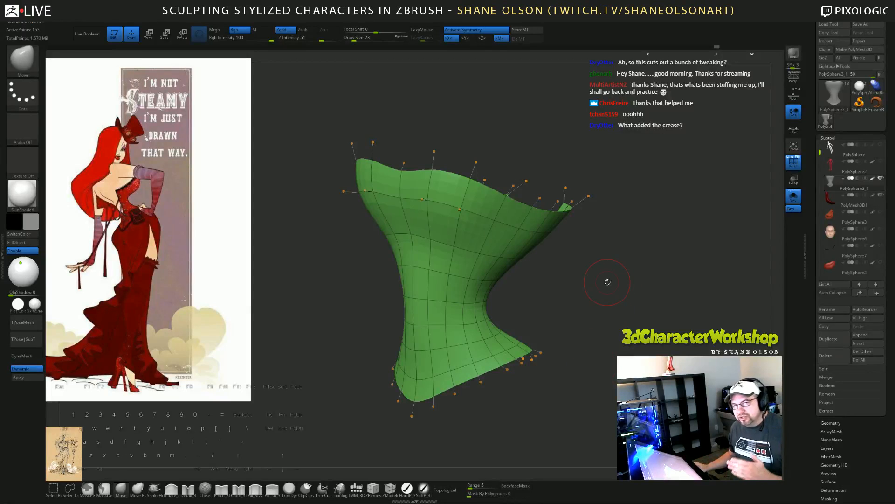
mouse_move(623, 254)
left_mouse_down()
mouse_move(637, 257)
mouse_move(454, 107)
left_mouse_up()
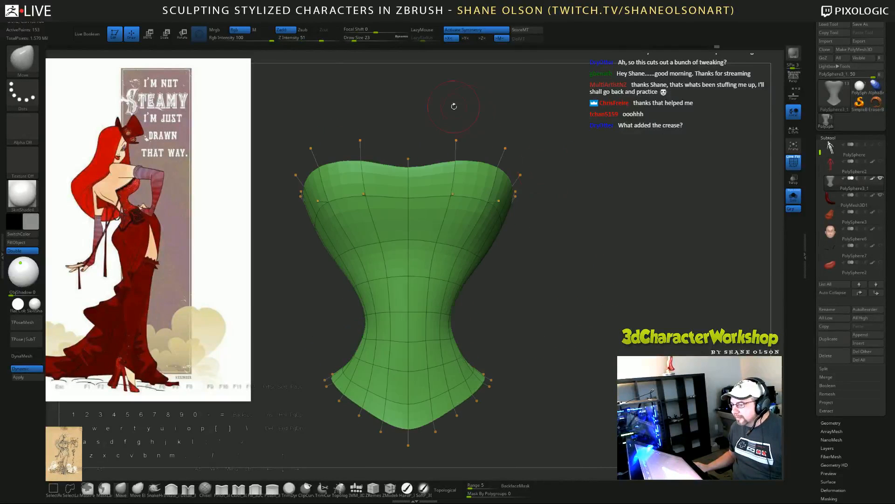
Step: Enlarge the Move brush slightly and raise the centre point of the corset's front upper edge
key("s")
left_click(426, 125)
left_click_drag(409, 157, 409, 152)
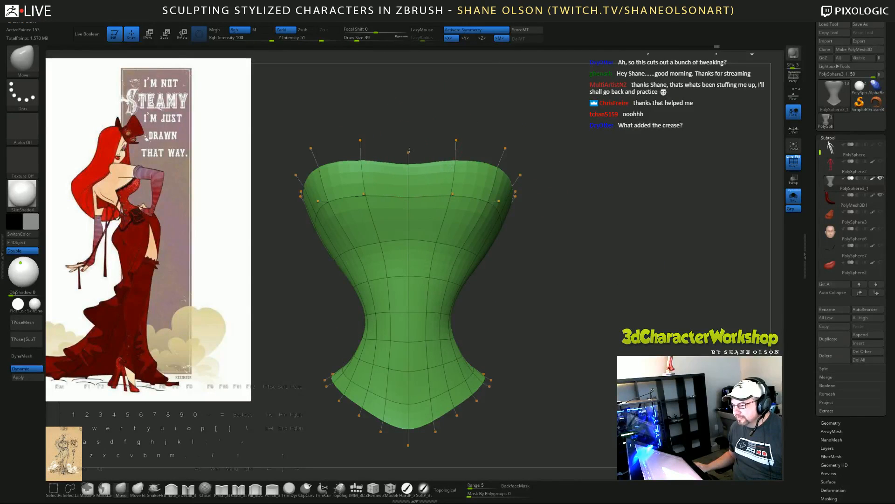
left_click_drag(603, 259, 800, 206)
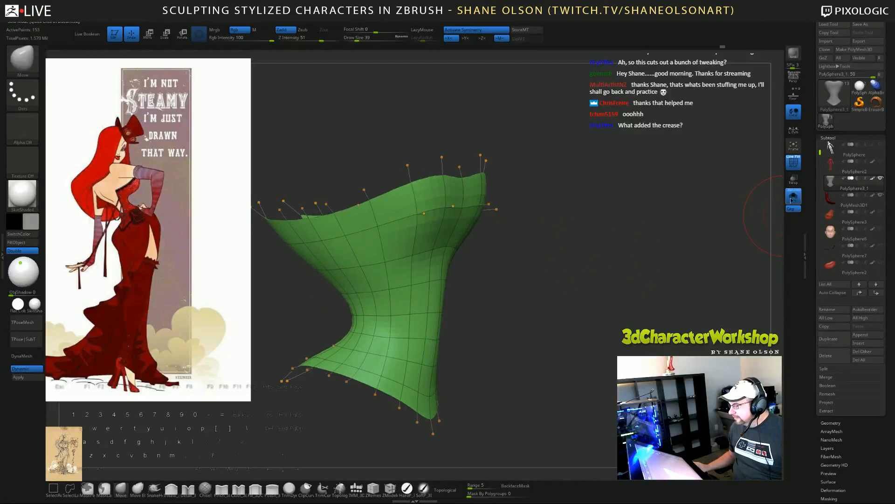
Step: Turn off Solo to show the whole character and check where the body pokes through the corset
left_click(792, 198)
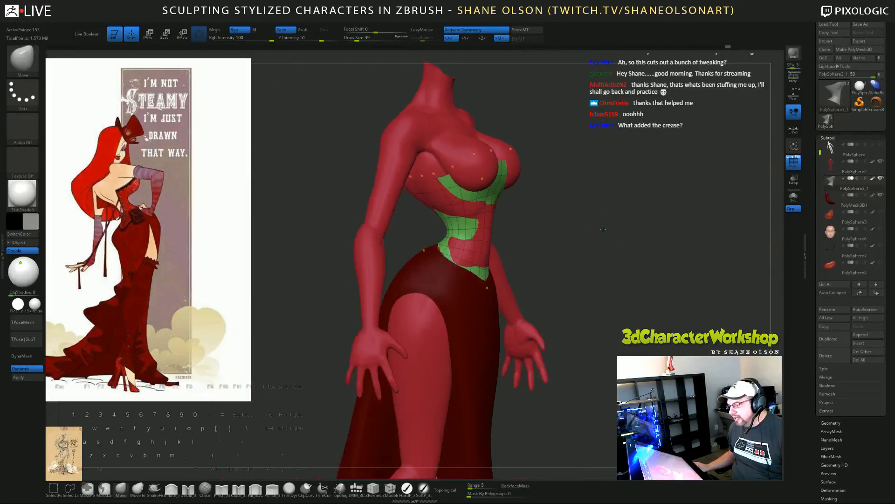
left_click_drag(603, 229, 595, 248)
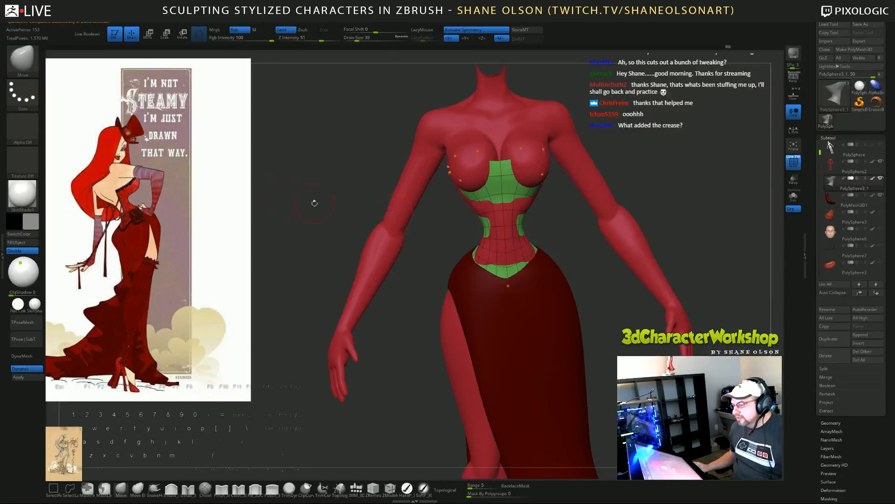
left_click_drag(310, 166, 345, 158)
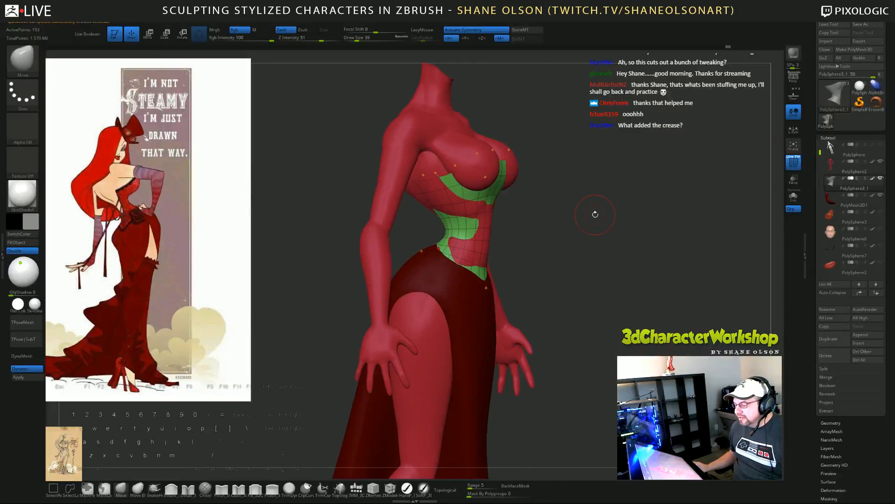
left_click_drag(595, 214, 569, 233)
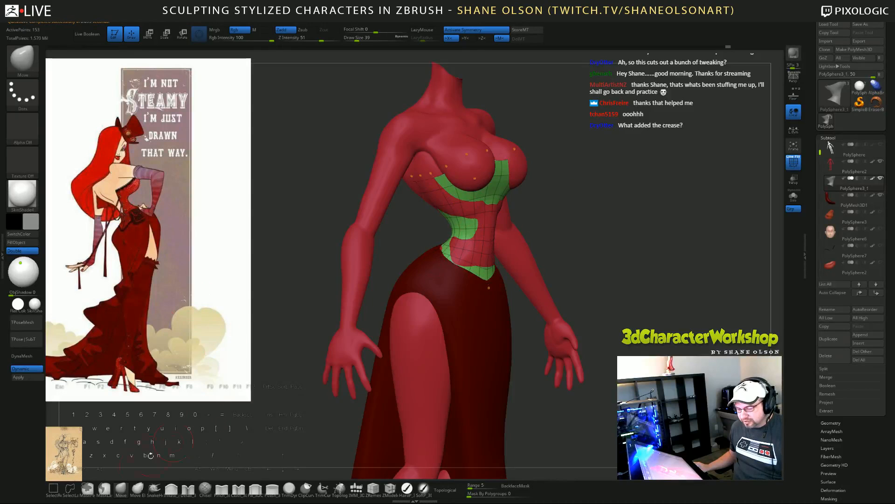
Step: Enlarge the Move brush to a draw size of 120 and pull the corset outward over the torso's front, sides and back
key("s")
left_click_drag(319, 229, 326, 229)
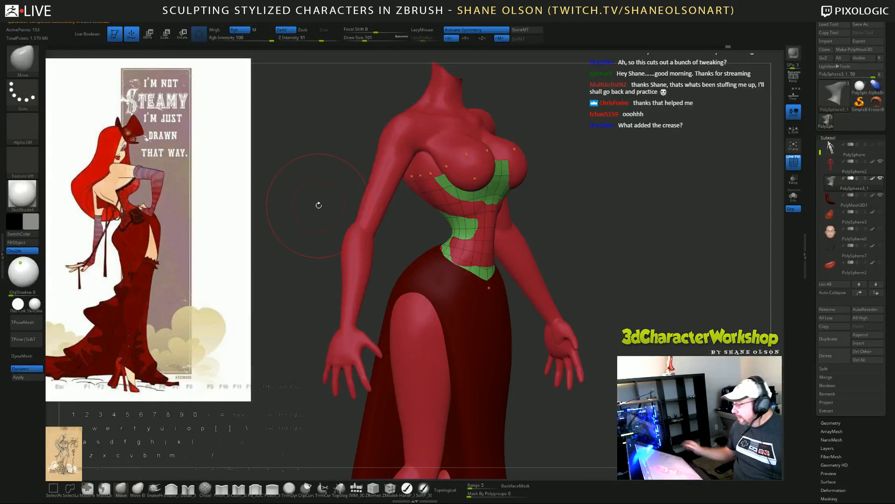
key("s")
mouse_move(586, 176)
left_mouse_down()
mouse_move(594, 176)
mouse_move(392, 188)
left_mouse_up()
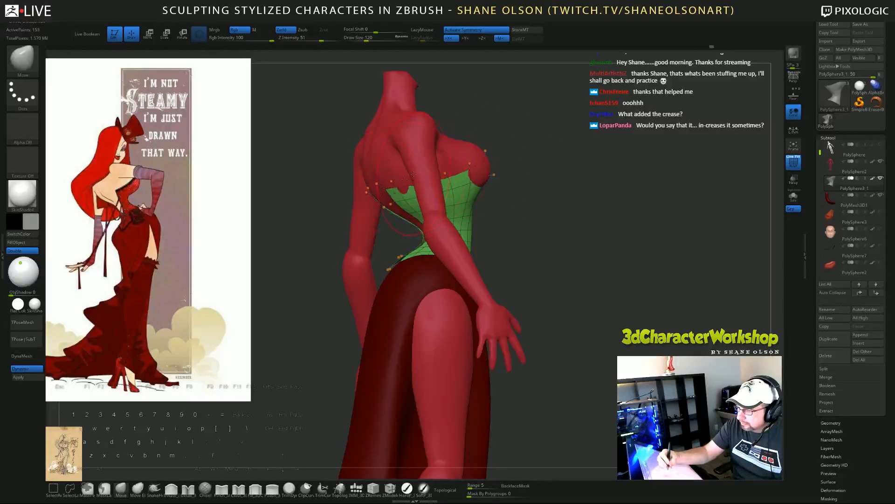
left_click_drag(527, 161, 617, 145)
left_click_drag(391, 196, 398, 194)
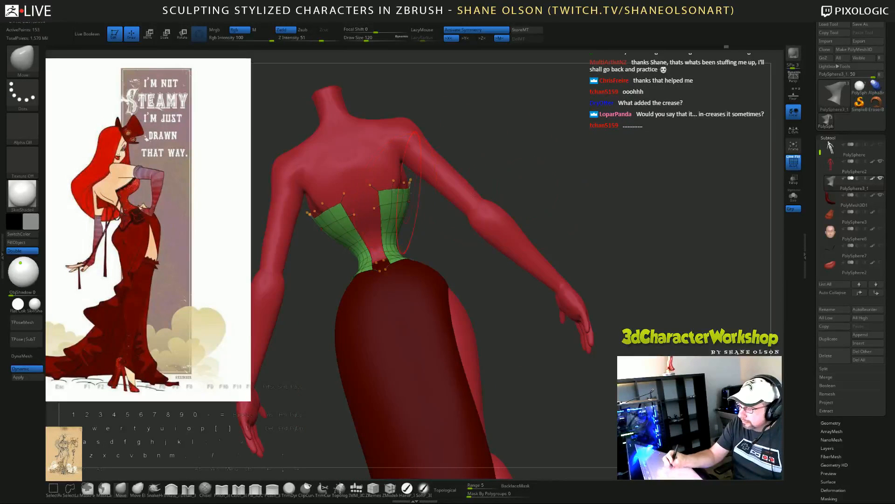
mouse_move(476, 210)
left_mouse_down()
mouse_move(602, 215)
mouse_move(518, 219)
mouse_move(613, 227)
mouse_move(625, 272)
mouse_move(616, 233)
mouse_move(508, 189)
left_mouse_up()
mouse_move(550, 219)
left_mouse_down()
mouse_move(586, 250)
mouse_move(644, 260)
mouse_move(513, 276)
mouse_move(509, 305)
left_mouse_up()
mouse_move(603, 300)
left_mouse_down()
mouse_move(620, 324)
mouse_move(306, 303)
left_mouse_up()
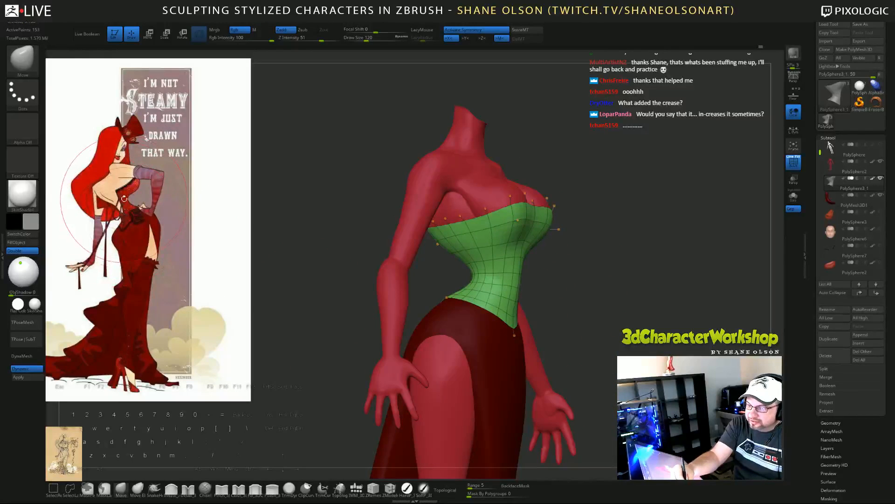
mouse_move(595, 295)
left_mouse_down()
mouse_move(607, 304)
mouse_move(590, 300)
mouse_move(649, 239)
mouse_move(589, 222)
left_mouse_up()
Step: Adjust the Move brush size and reshape the corset's upper edge across the bust
key("s")
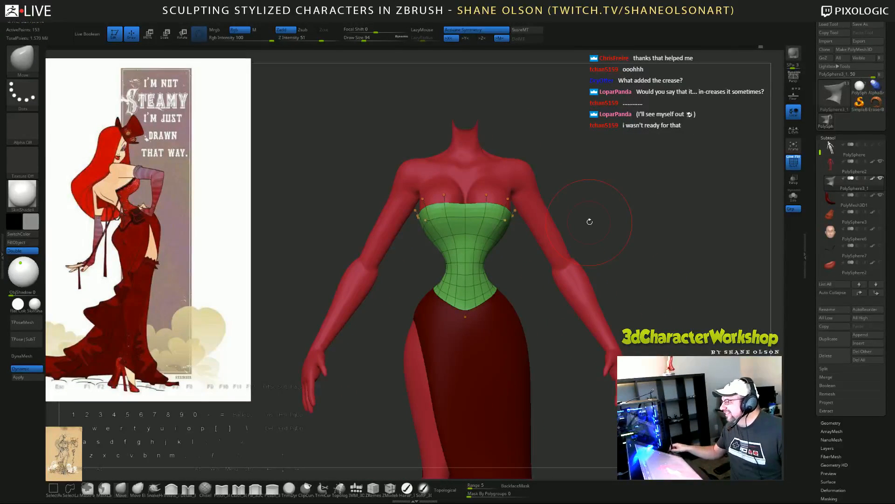
mouse_move(656, 131)
left_mouse_down()
mouse_move(635, 180)
mouse_move(643, 188)
left_mouse_up()
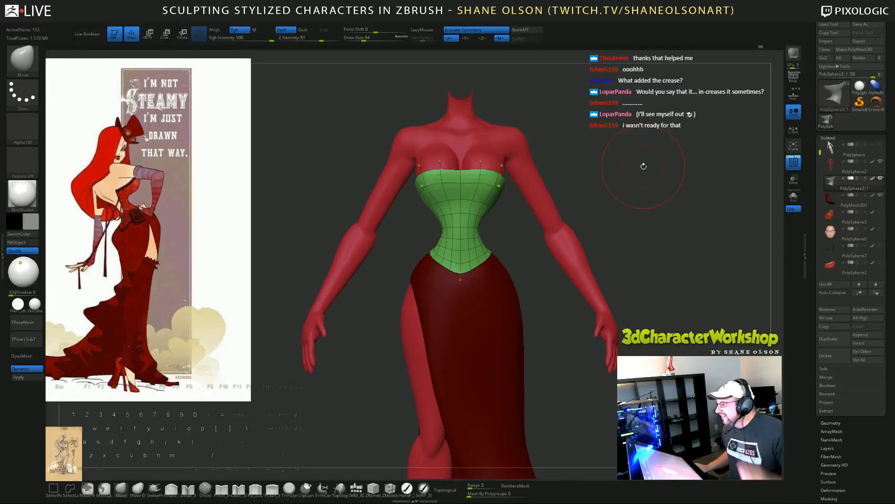
mouse_move(626, 188)
left_mouse_down()
mouse_move(638, 190)
mouse_move(620, 186)
left_mouse_up()
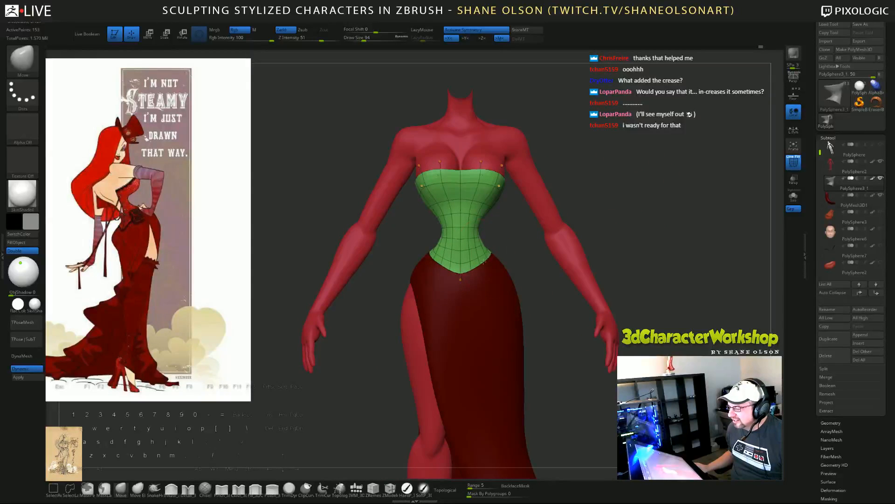
mouse_move(504, 242)
left_mouse_down()
mouse_move(606, 184)
mouse_move(605, 164)
left_mouse_up()
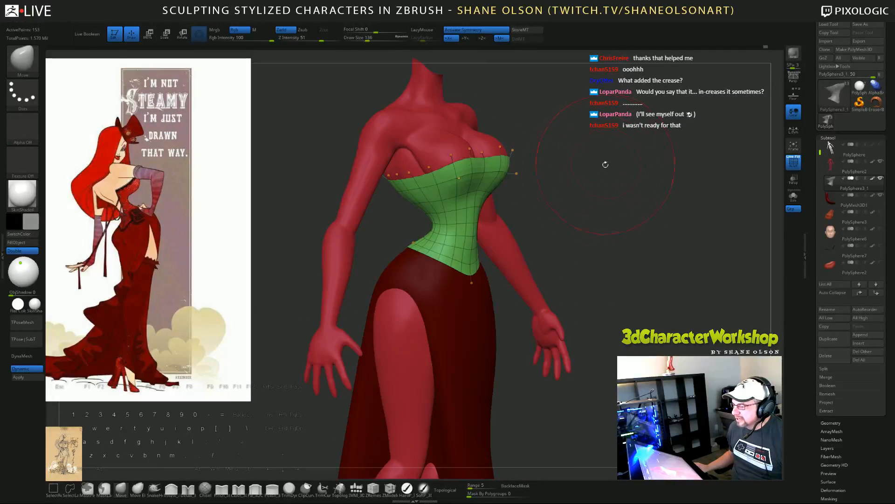
left_click_drag(451, 168, 463, 171)
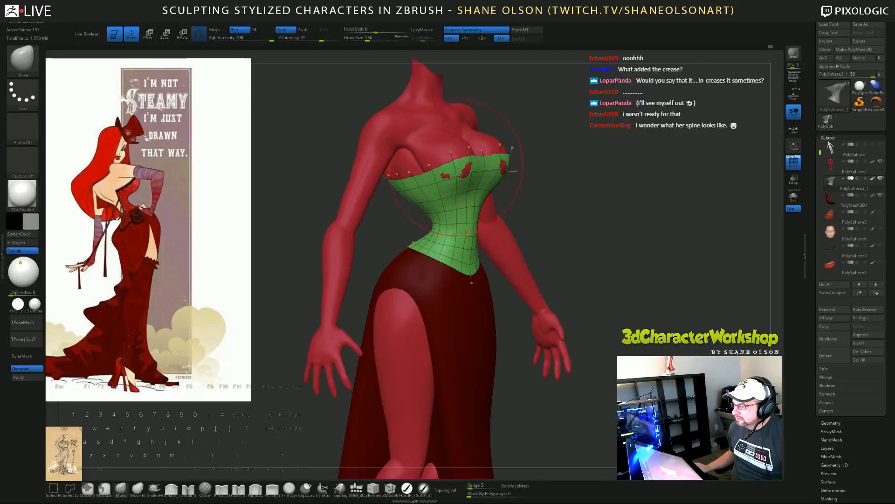
left_click_drag(538, 185, 573, 178)
mouse_move(457, 186)
left_mouse_down()
mouse_move(439, 163)
mouse_move(457, 193)
mouse_move(419, 209)
mouse_move(426, 206)
left_mouse_up()
Step: Set the draw size to 97 and pull the bust area of the corset outward over the body
key("s")
left_click_drag(456, 178, 449, 180)
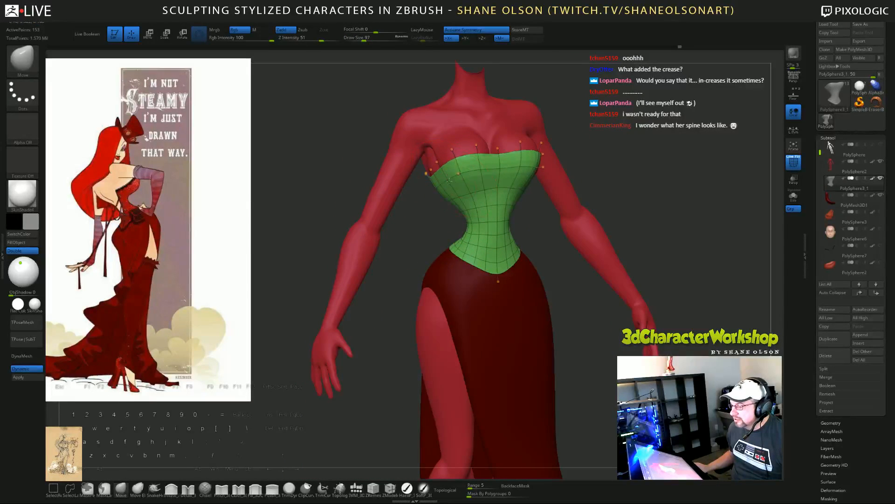
left_click_drag(421, 218, 516, 194)
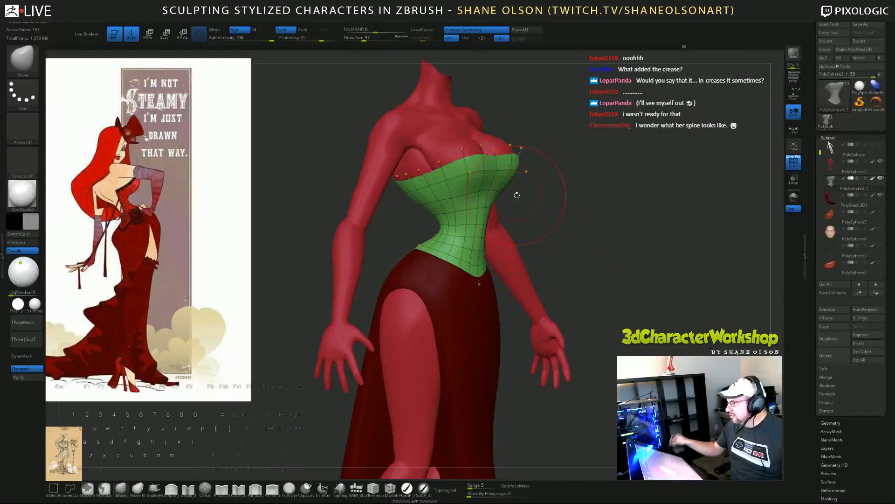
mouse_move(648, 224)
left_mouse_down()
mouse_move(637, 271)
mouse_move(551, 284)
mouse_move(595, 264)
mouse_move(605, 215)
mouse_move(624, 203)
left_mouse_up()
Step: Set the draw size to 90 and make the character's body the active subtool
key("s")
left_click_drag(592, 246, 579, 252)
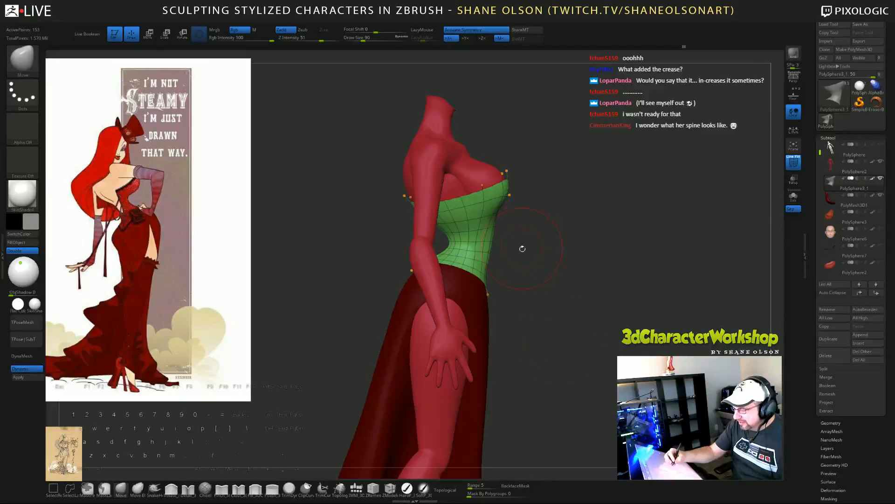
left_click_drag(582, 257, 589, 278)
key("alt+Up")
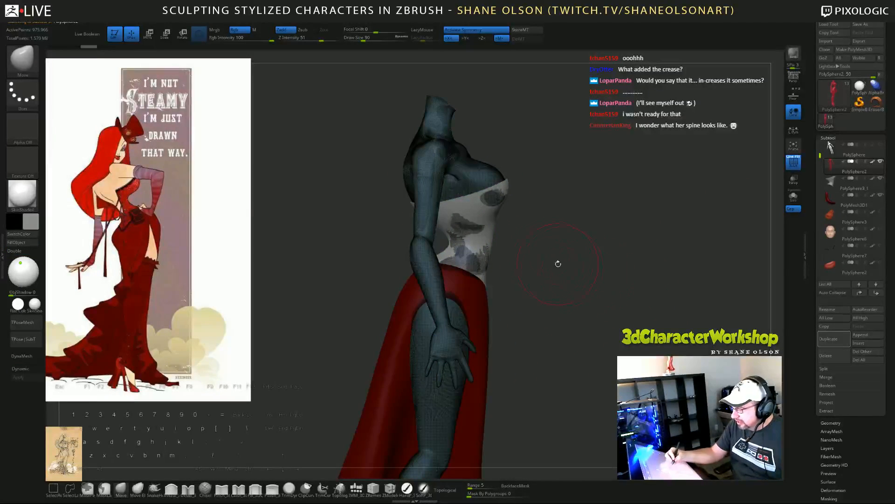
Step: Hide the polyframe, isolate the body and push the front of its abdomen inward with the Move brush at draw size 104
key("s")
left_click_drag(534, 257, 537, 257)
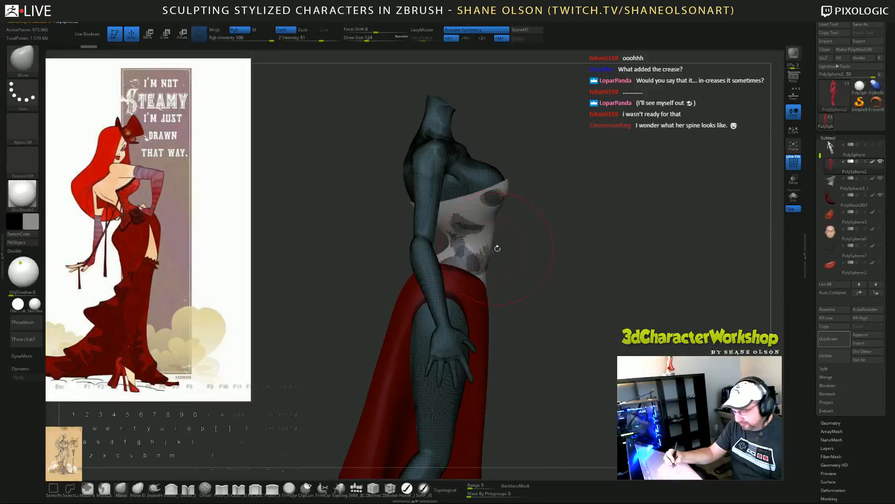
key("s")
left_click(508, 247)
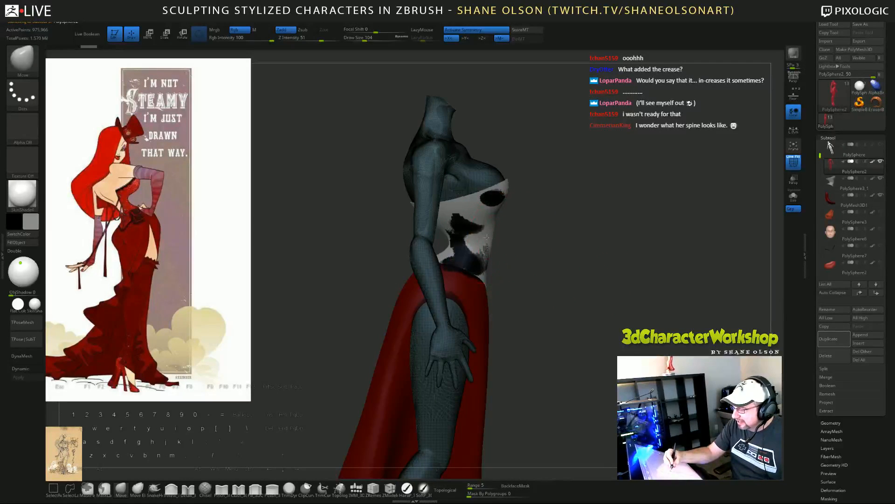
left_click_drag(541, 253, 559, 261)
key("shift+f")
left_click(791, 200)
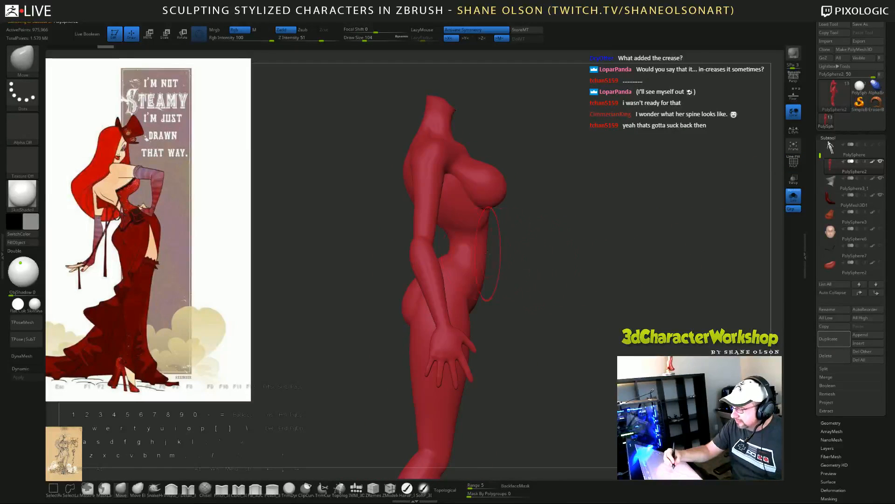
left_click_drag(478, 275, 476, 274)
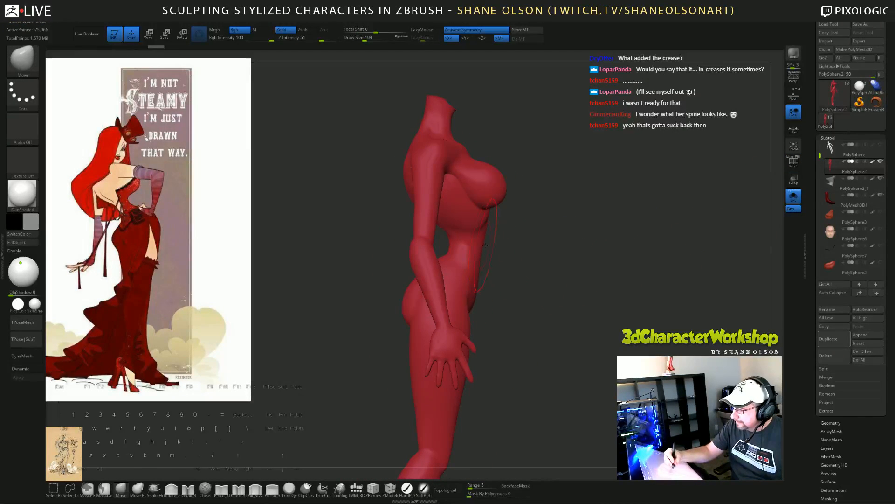
left_click_drag(508, 248, 600, 296)
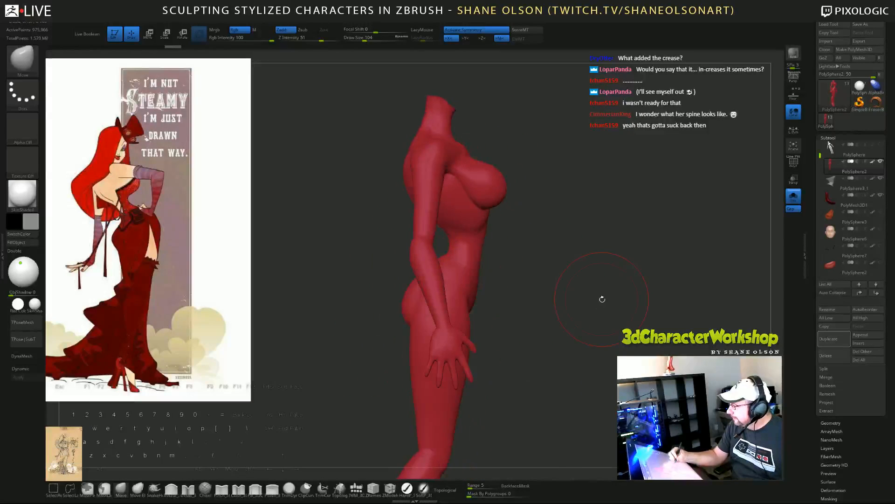
Step: Show all subtools again, make the corset active and reshape its front between bust and waist with the Move brush
left_click(793, 196)
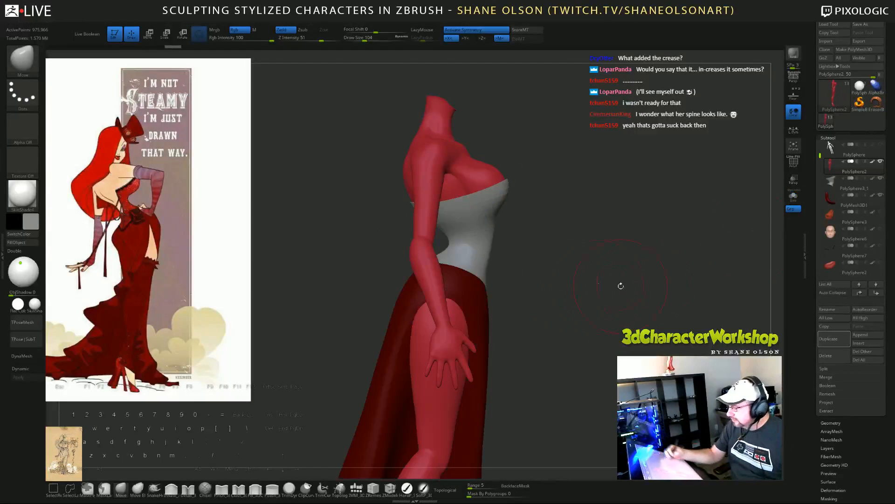
left_click(488, 243, "alt")
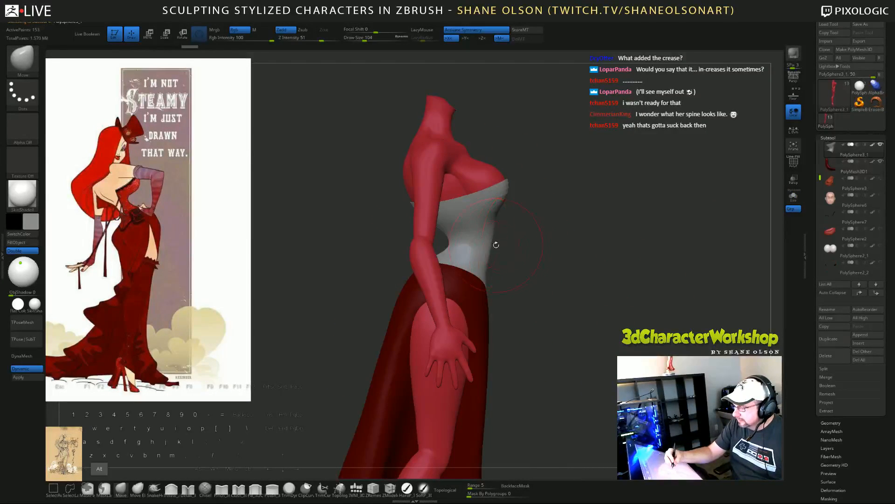
key("ctrl+z")
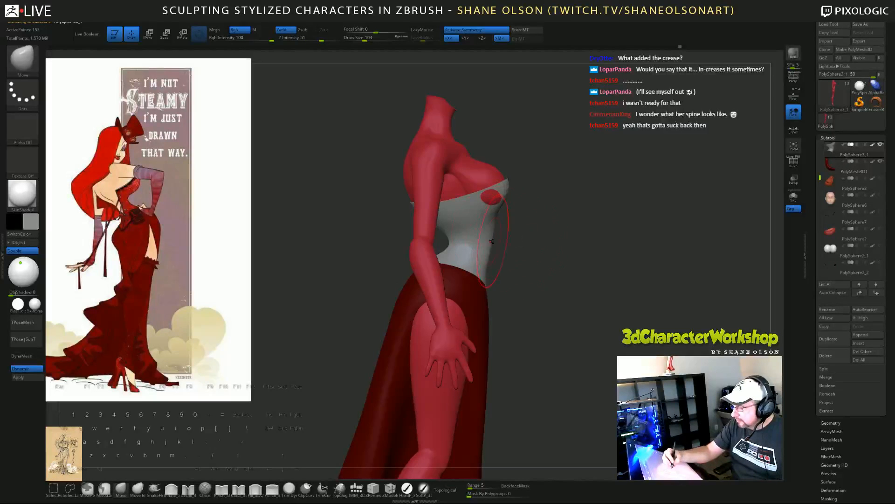
mouse_move(541, 214)
left_mouse_down()
mouse_move(433, 245)
mouse_move(486, 246)
mouse_move(530, 229)
left_mouse_up()
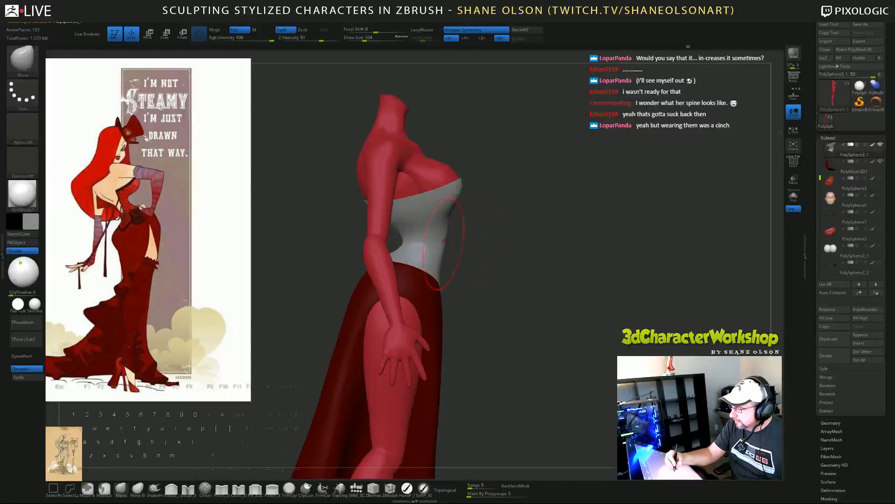
left_click_drag(439, 257, 438, 234)
mouse_move(483, 252)
left_mouse_down()
mouse_move(522, 251)
mouse_move(536, 281)
mouse_move(576, 267)
left_mouse_up()
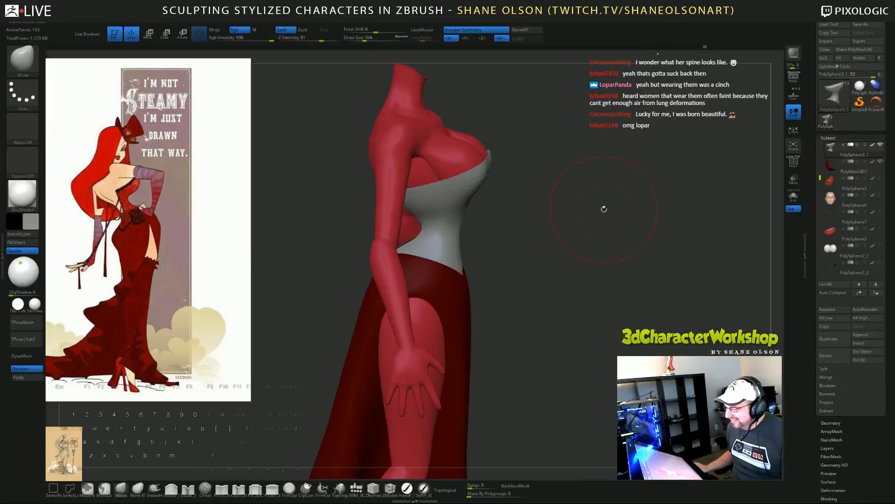
Step: Set the draw size to 65 and reshape the corset's back panels along the open gap and waist
mouse_move(595, 213)
left_mouse_down()
mouse_move(474, 219)
mouse_move(486, 212)
mouse_move(472, 223)
mouse_move(576, 232)
mouse_move(624, 218)
mouse_move(617, 216)
mouse_move(620, 230)
mouse_move(605, 234)
mouse_move(591, 186)
mouse_move(578, 192)
left_mouse_up()
key("s")
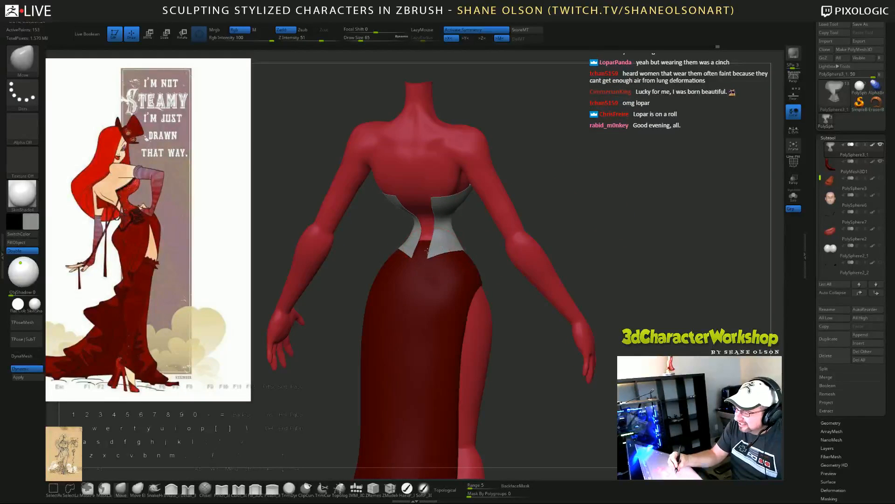
right_click_drag(441, 251, 436, 245)
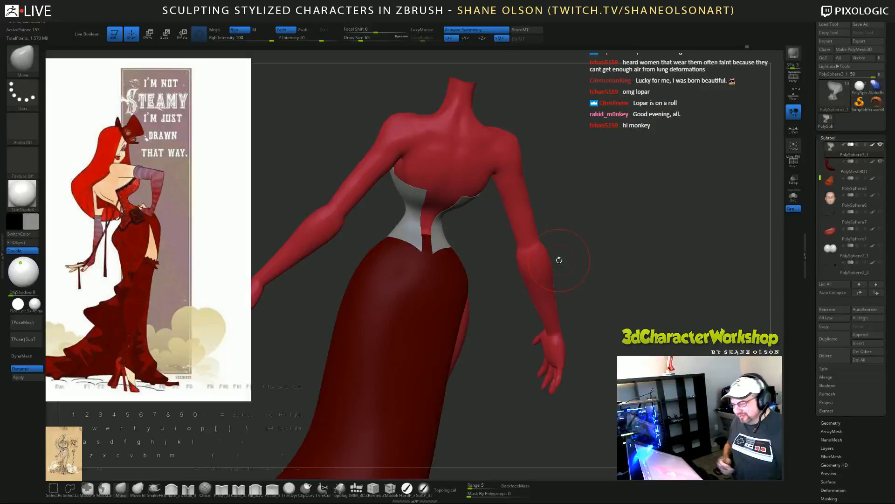
left_click_drag(572, 214, 559, 216)
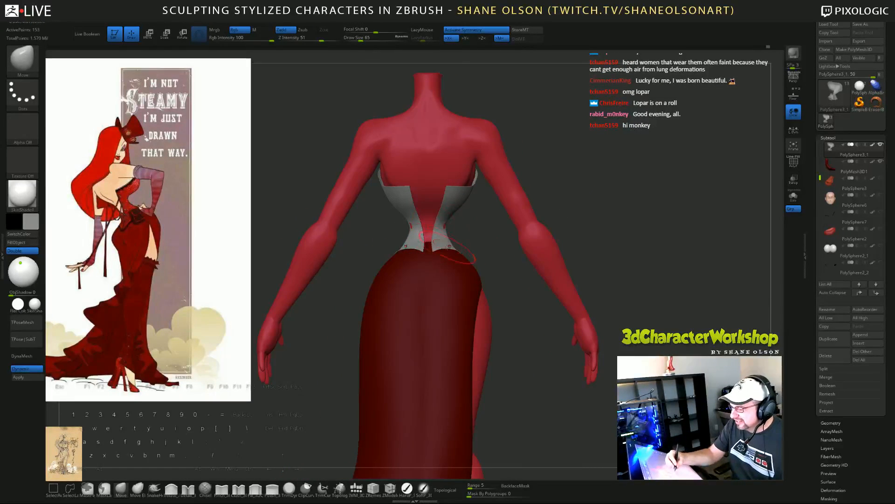
right_click_drag(436, 233, 446, 226)
left_click_drag(448, 226, 453, 225)
left_click_drag(566, 233, 596, 244)
left_click_drag(640, 270, 613, 323, "alt")
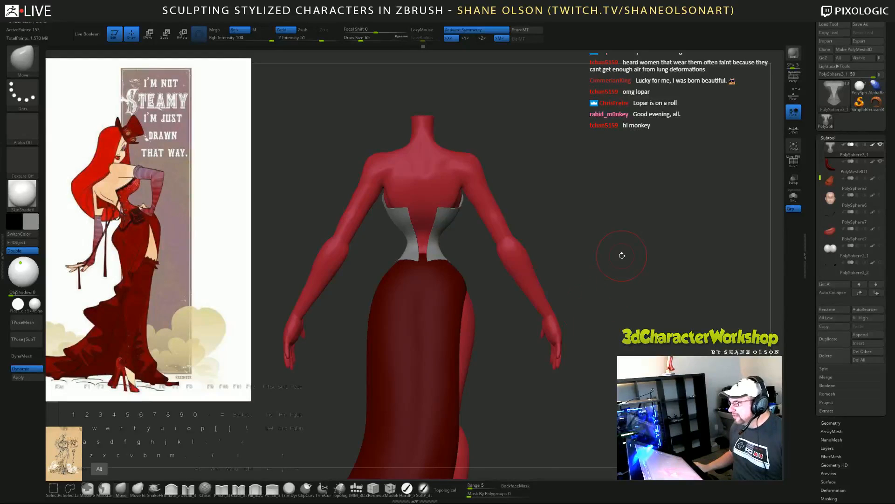
Step: Reduce the Move brush size and refine the corset's lower back edges where they meet the skirt
mouse_move(622, 255)
left_mouse_down()
mouse_move(636, 179)
mouse_move(483, 220)
left_mouse_up()
key("s")
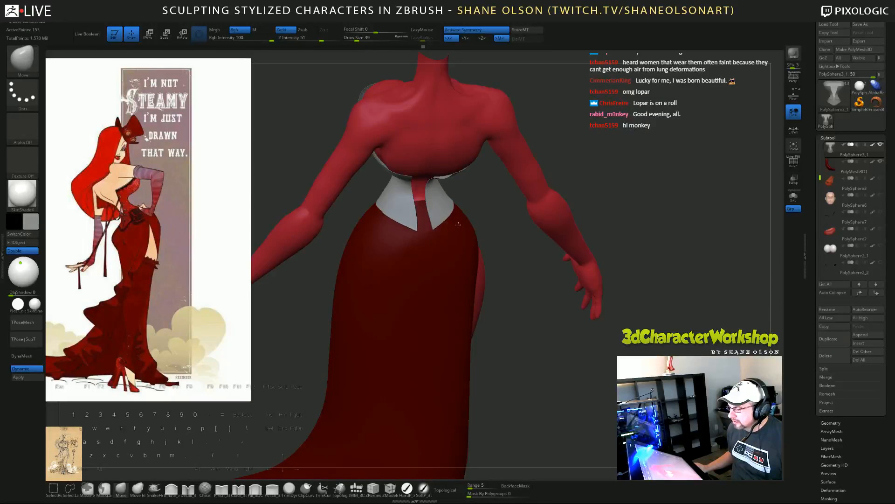
left_click_drag(663, 161, 718, 188)
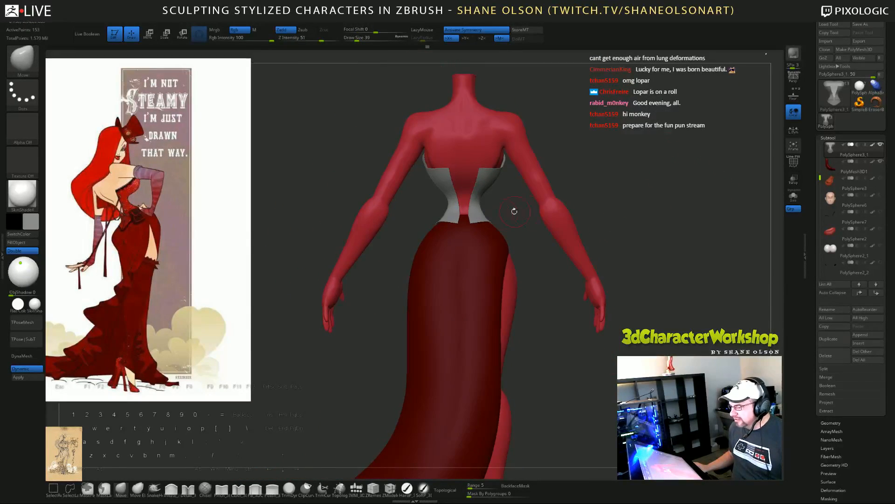
mouse_move(514, 211)
left_mouse_down()
mouse_move(483, 206)
mouse_move(514, 211)
left_mouse_up()
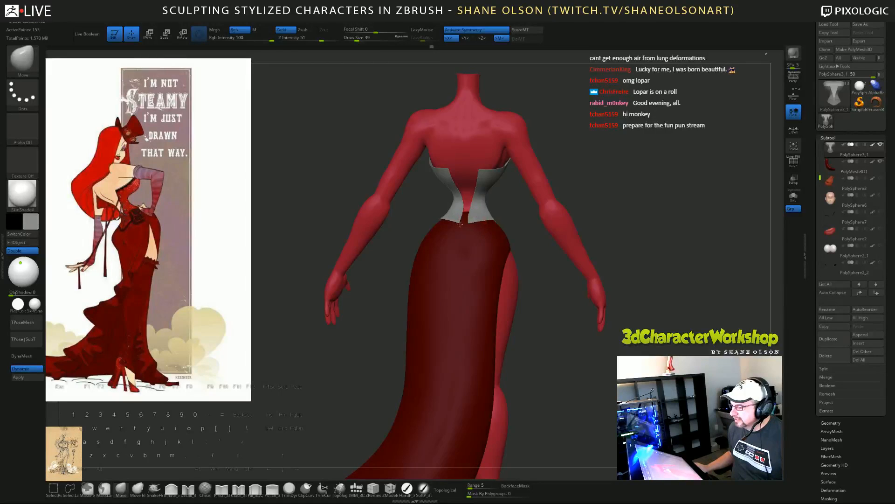
left_click_drag(508, 204, 614, 190)
left_click_drag(302, 214, 337, 208)
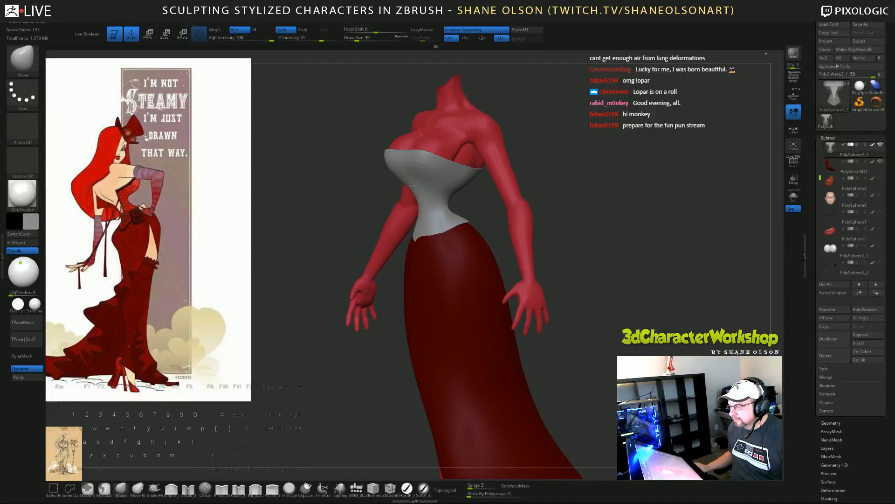
Step: Turn off the corset's dynamic subdivision preview, show its polyframe and divide the mesh once
left_click_drag(583, 219, 527, 184)
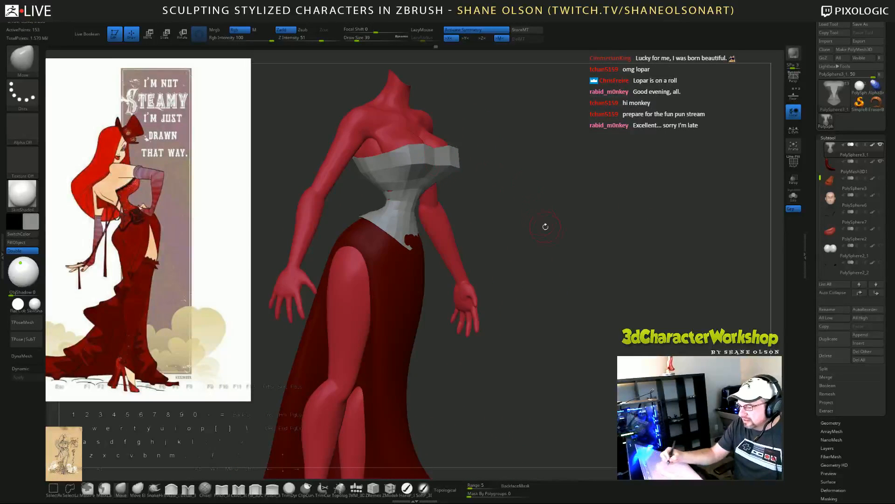
left_click_drag(544, 224, 566, 224)
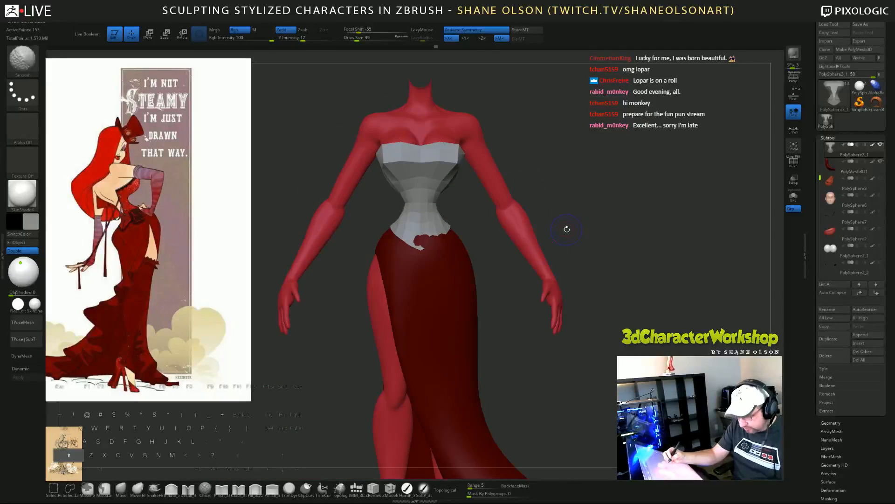
left_click_drag(573, 193, 632, 236, "alt")
key("shift+f")
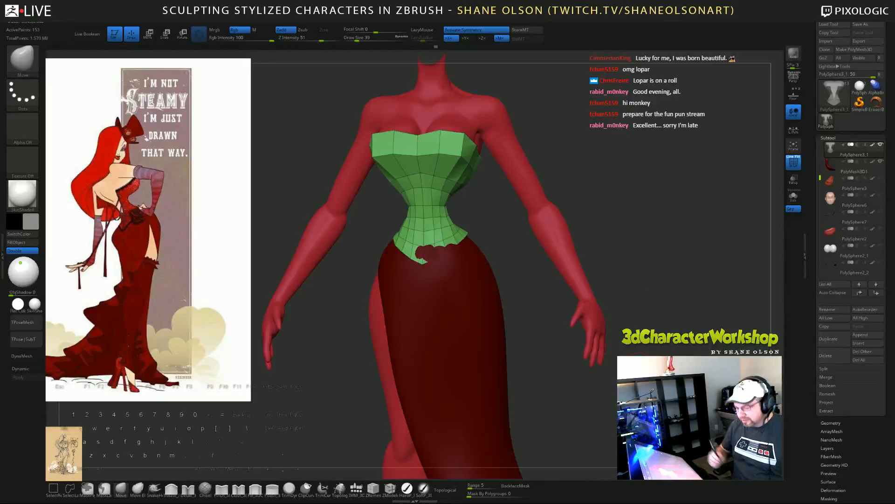
key("ctrl+d")
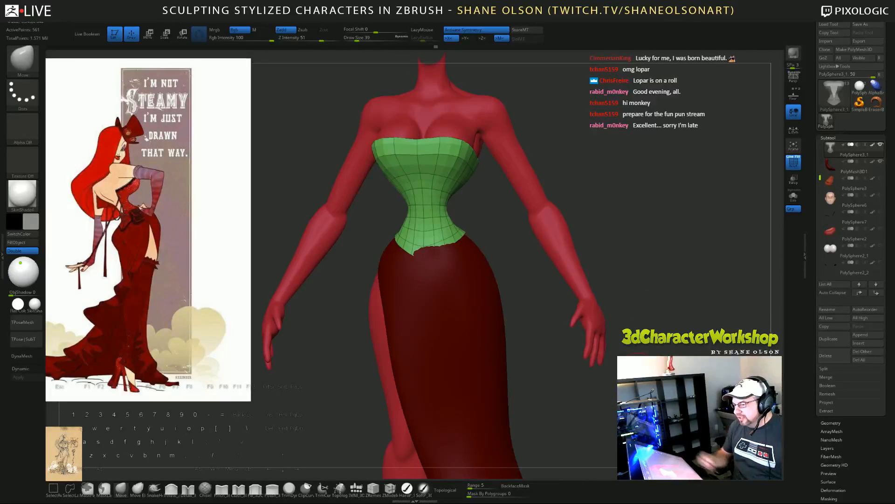
Step: Delete the corset's lower subdivision level and turn its dynamic subdivision preview back on
mouse_move(625, 235)
left_mouse_down()
mouse_move(636, 228)
mouse_move(606, 233)
mouse_move(637, 240)
left_mouse_up()
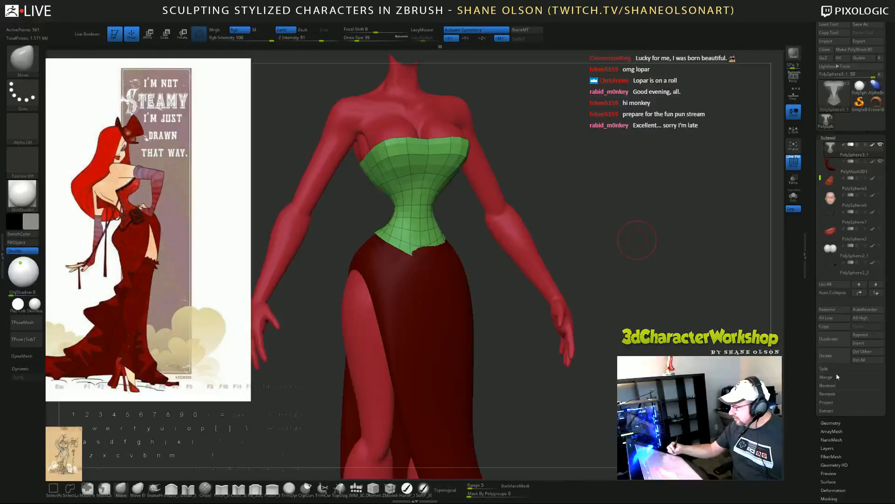
left_click(832, 422)
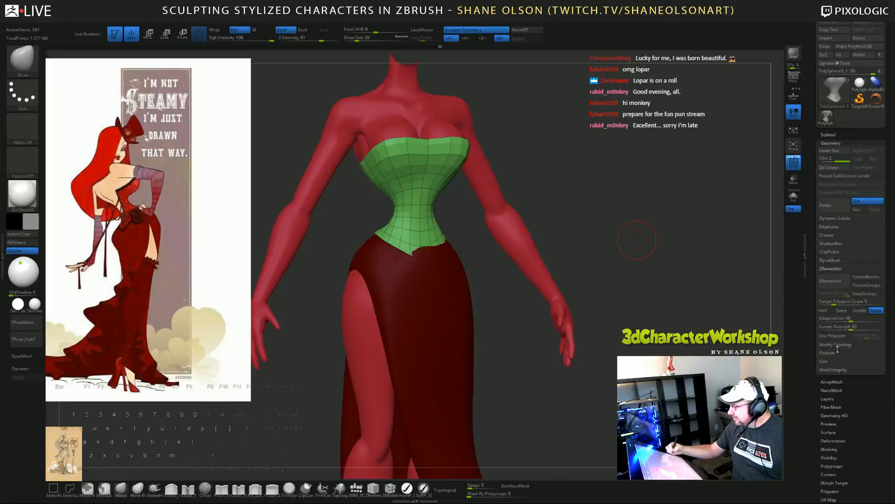
left_click(834, 168)
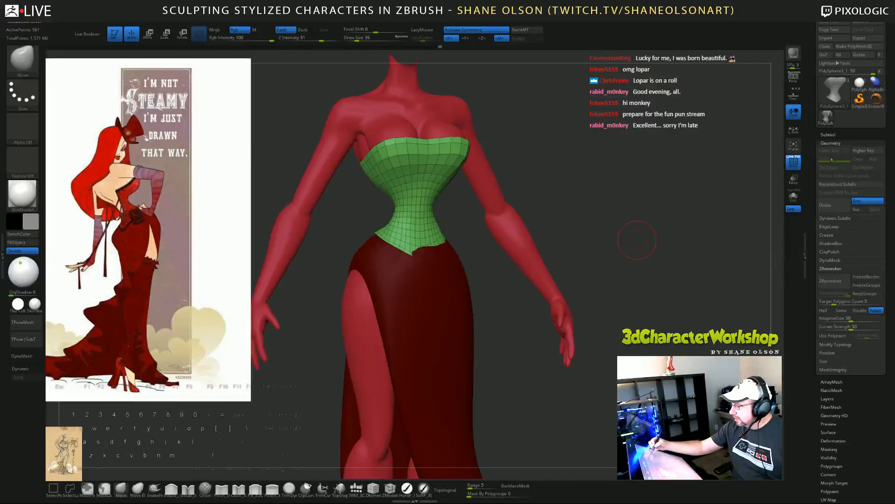
key("d")
Step: Set the draw size to 104 and adjust the corset's pointed lower front edge over the skirt
left_click_drag(652, 223, 557, 222)
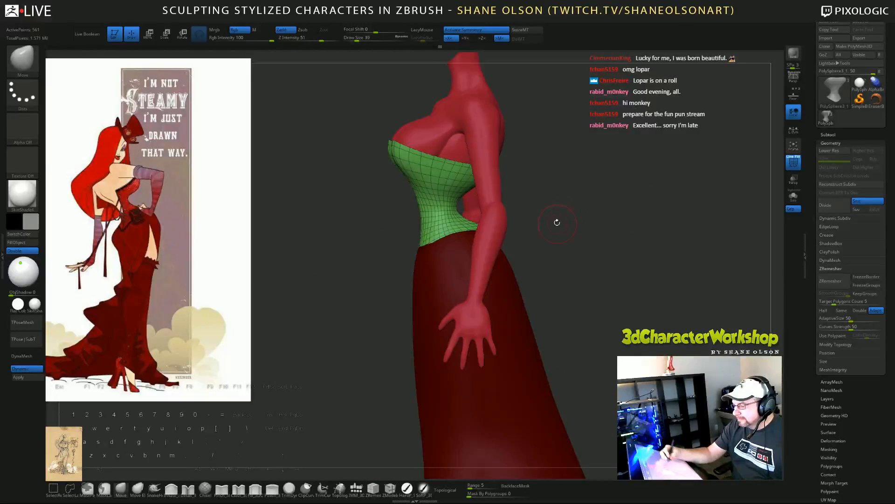
key("s")
left_click_drag(348, 325, 410, 303)
key("s")
left_click_drag(428, 248, 443, 248)
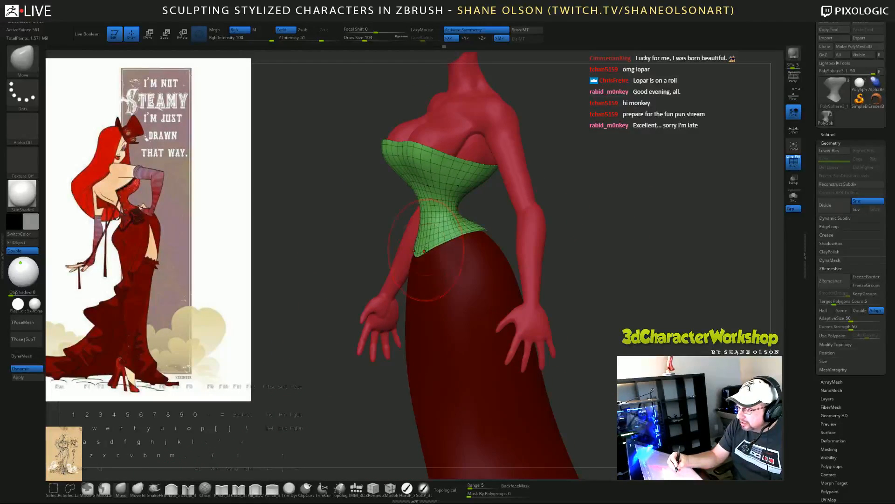
Step: Set the draw size to 65 and adjust the corset's upper edge around the bust from above
left_click_drag(420, 298, 565, 197)
key("s")
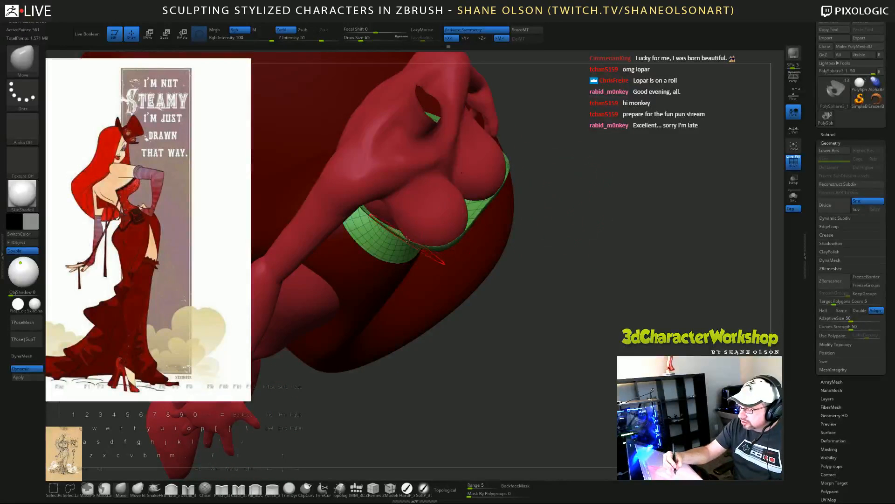
left_click_drag(544, 270, 574, 249)
left_click_drag(535, 316, 587, 291)
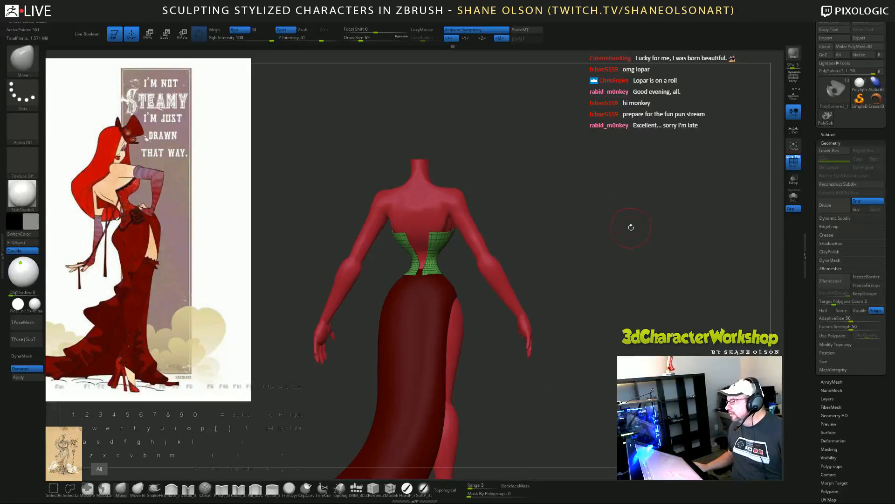
Step: Sample a light skin colour from the Spotlight reference image and select the hard-edged paint brush
left_click_drag(631, 224, 630, 222)
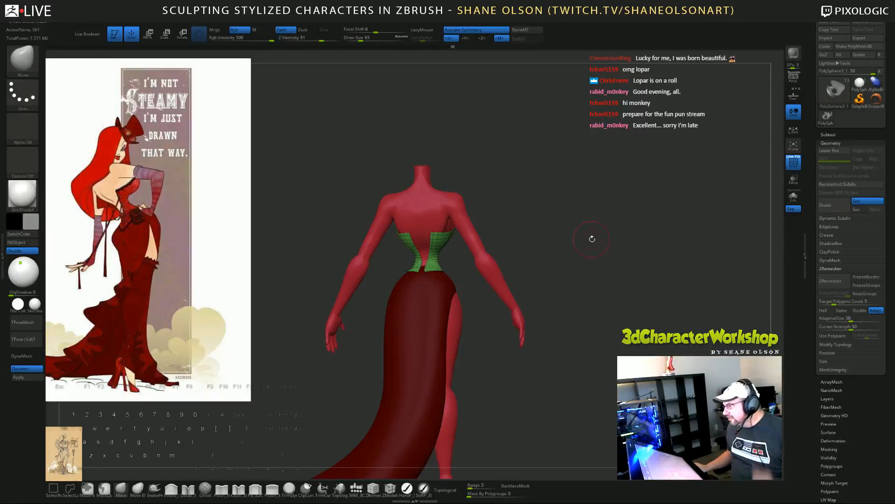
left_click_drag(605, 225, 272, 252)
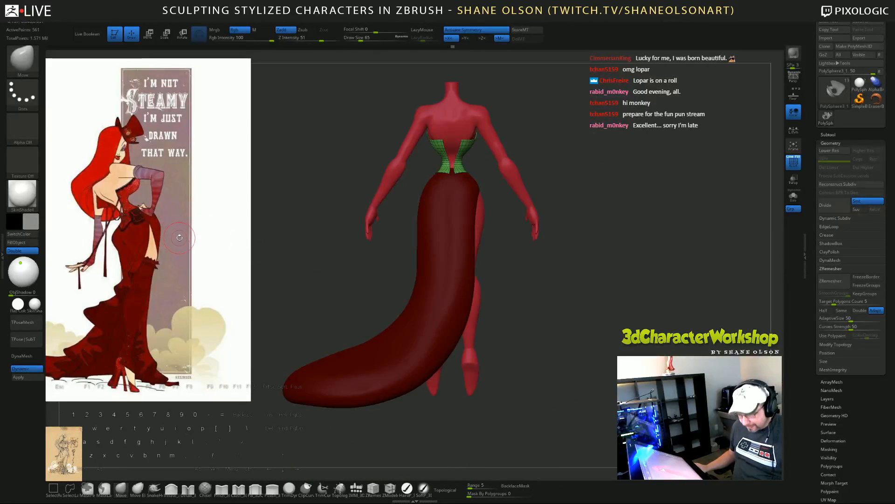
key("shift+z")
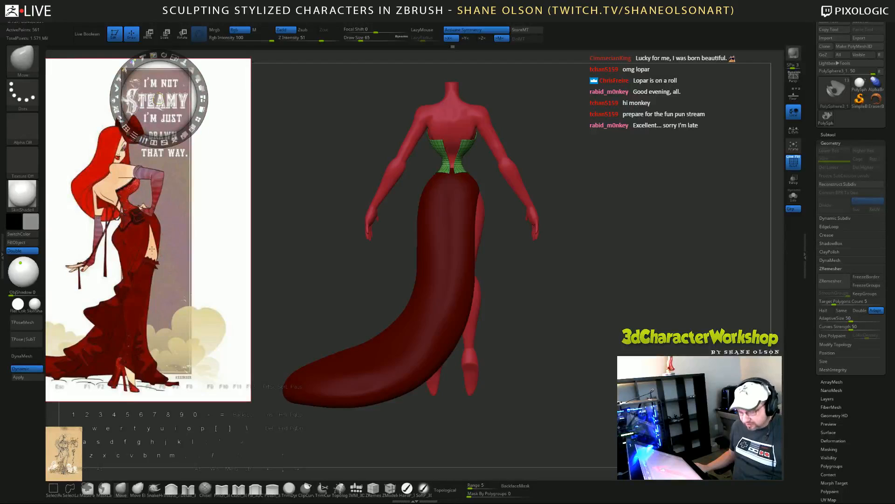
key("c")
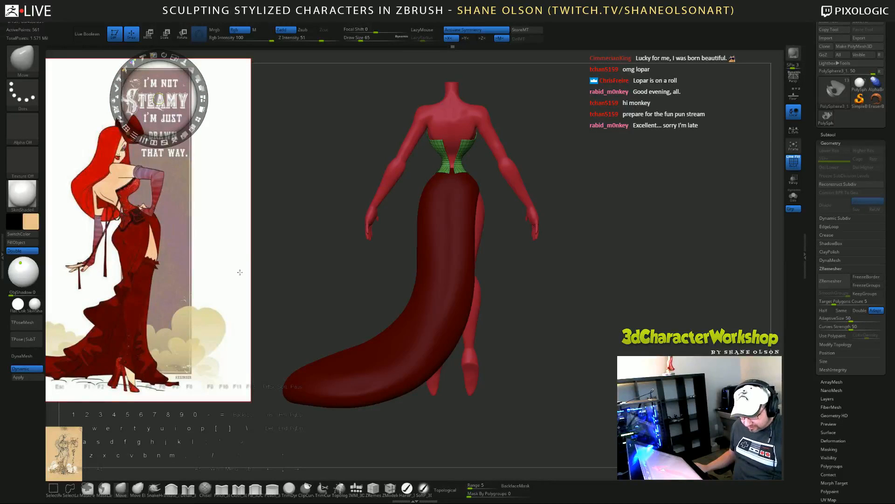
key("shift+z")
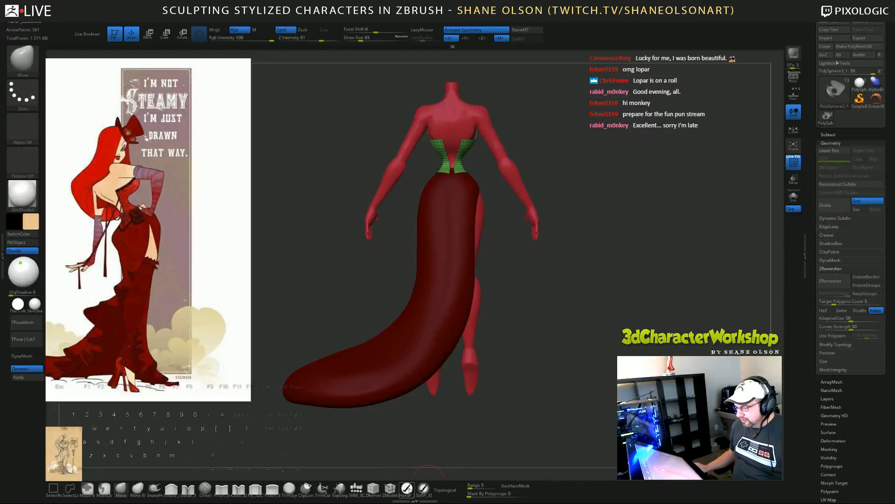
left_click(409, 489)
left_click_drag(617, 329, 603, 327)
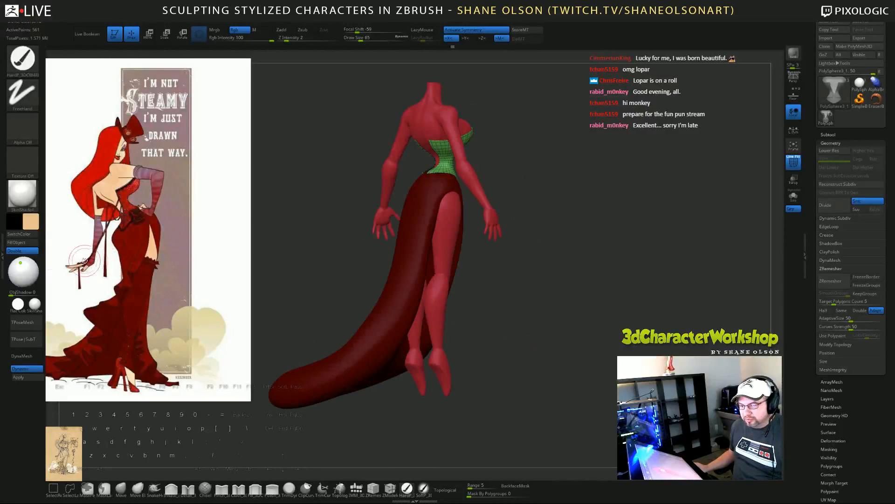
Step: Select the body subtool, fill it with the sampled light skin colour and turn off the wireframe display
key("ctrl")
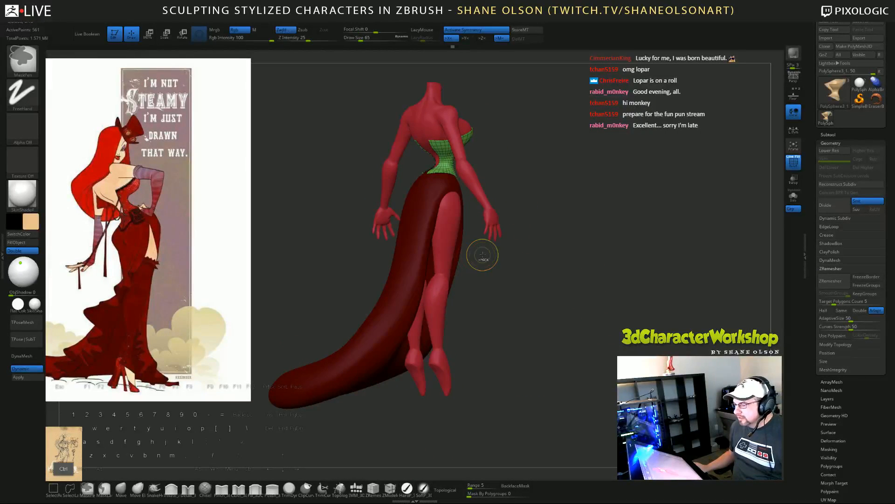
left_click(446, 240, "alt")
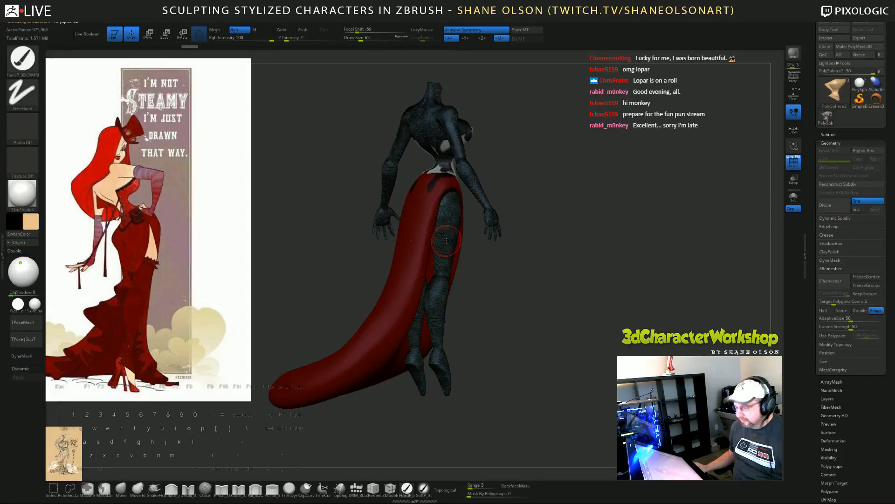
key("shift+f")
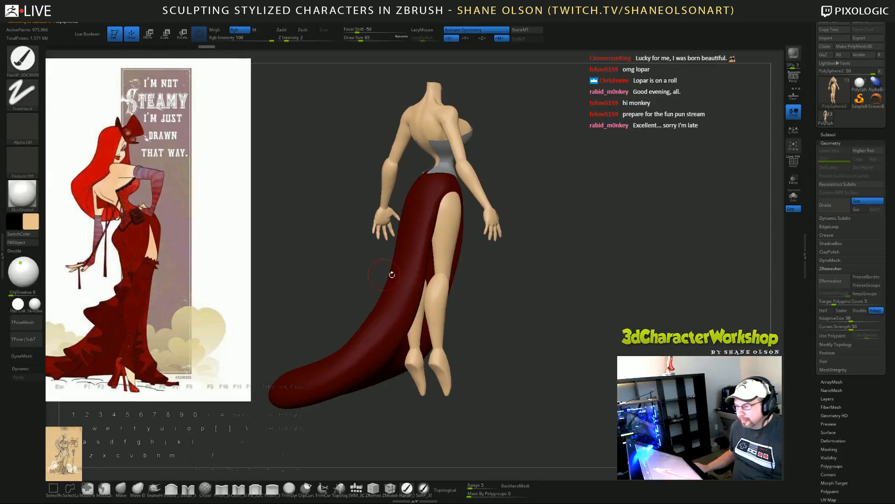
Step: Sample a bright red from the Spotlight reference image and fill the corset with it
left_click_drag(573, 267, 520, 207)
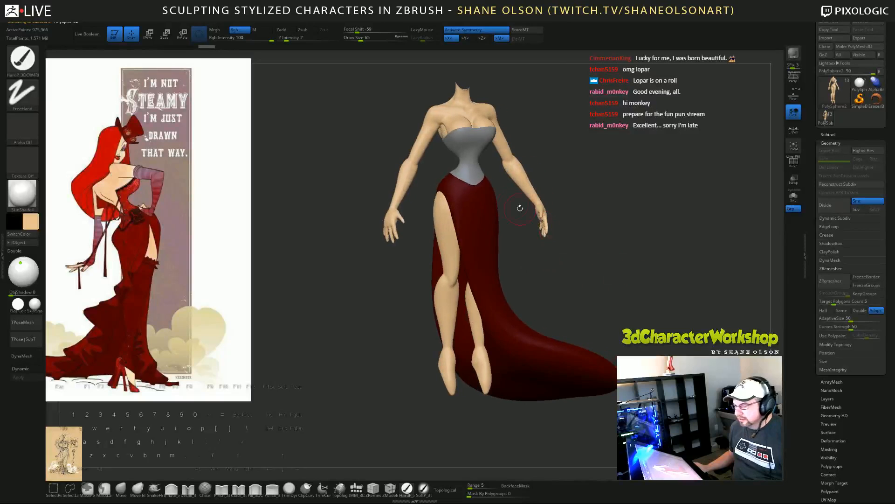
key("x")
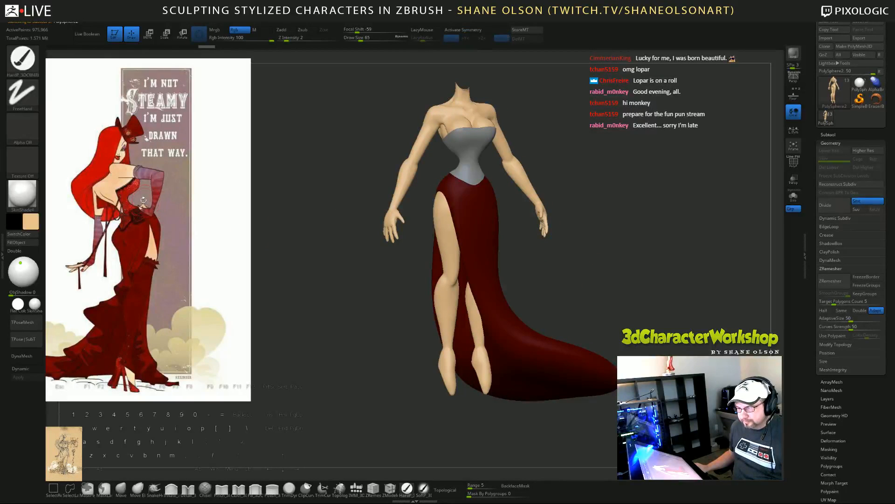
key("z")
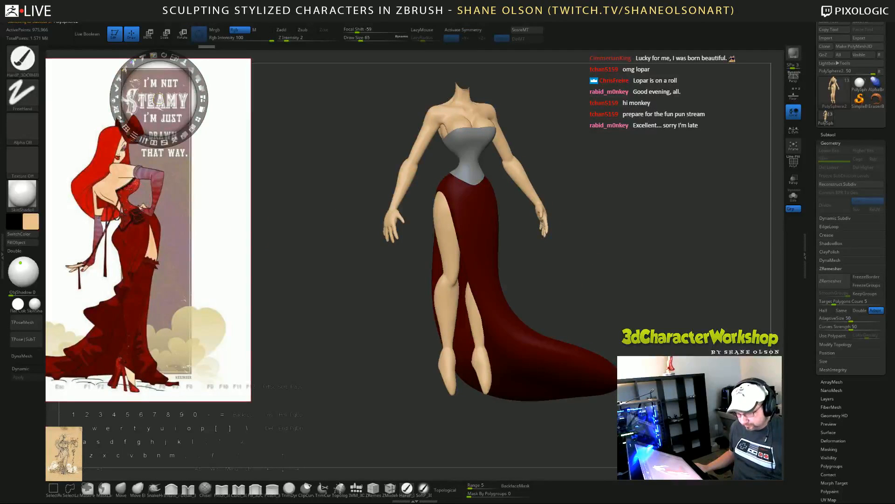
key("c")
left_click(471, 157, "alt")
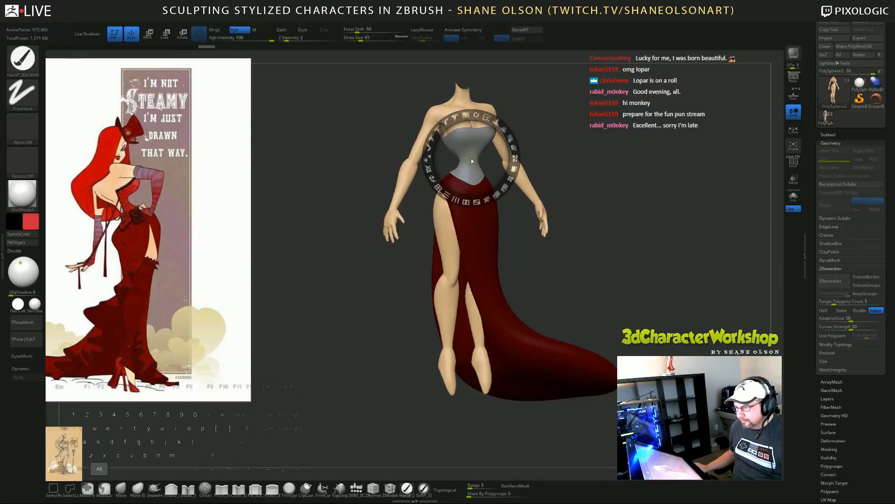
key("z")
left_click(471, 157, "alt")
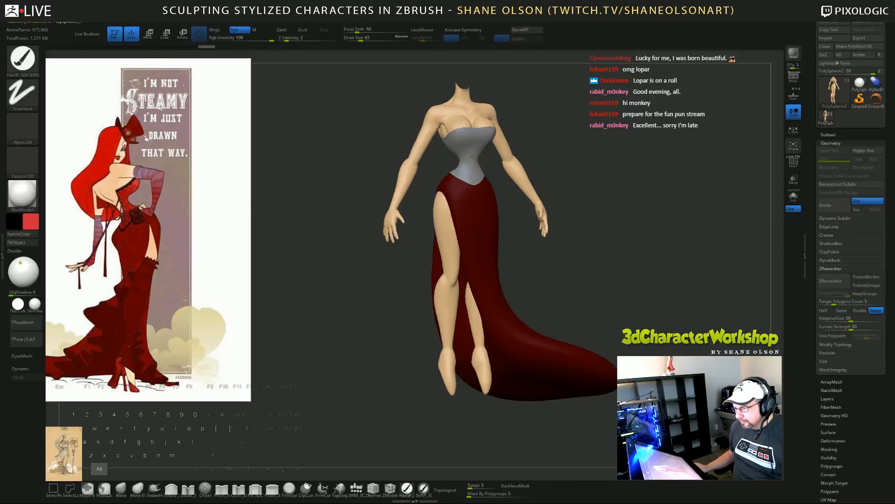
left_click(19, 243)
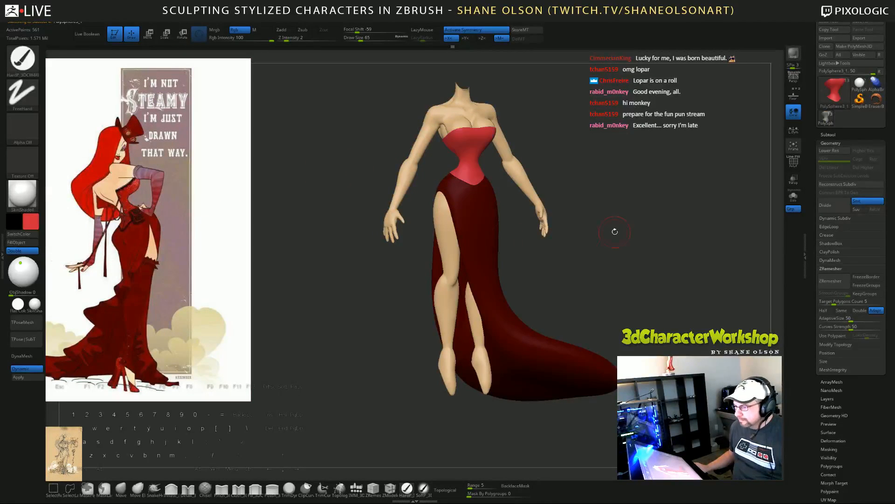
Step: Make all subtools visible, but hide the Jessica02 ruler and the old PolySphere body beneath it in the subtool list
left_click_drag(613, 230, 622, 195)
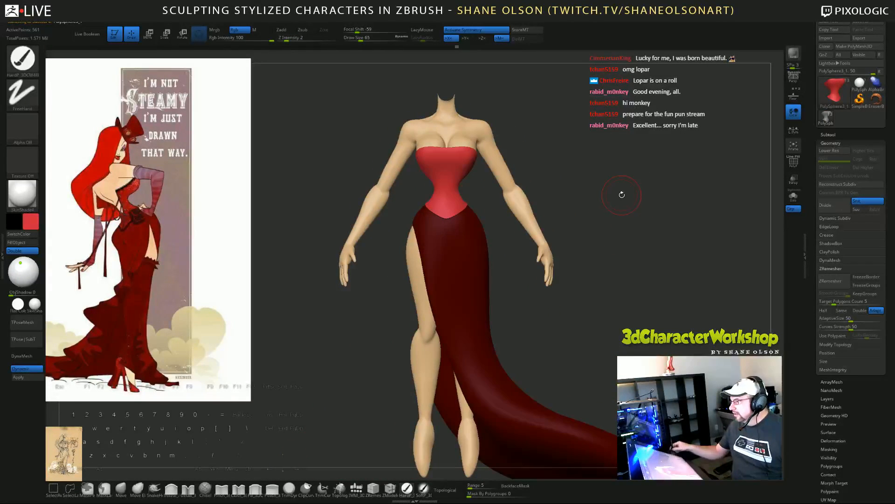
left_click(829, 135)
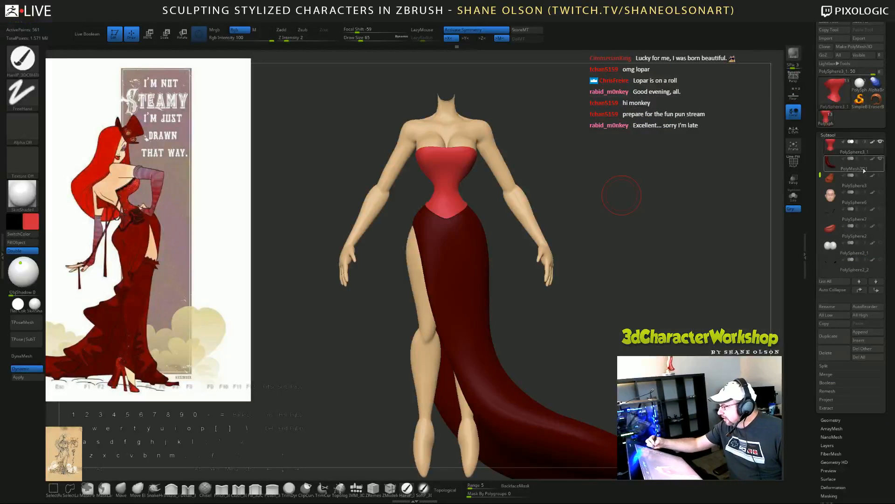
key("ctrl+shift")
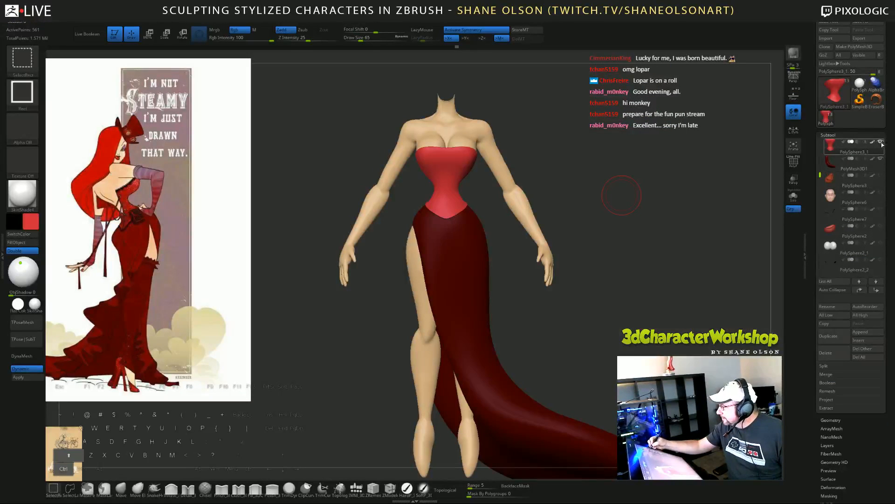
left_click(881, 142, "ctrl+shift")
left_click(881, 142, "ctrl+shift")
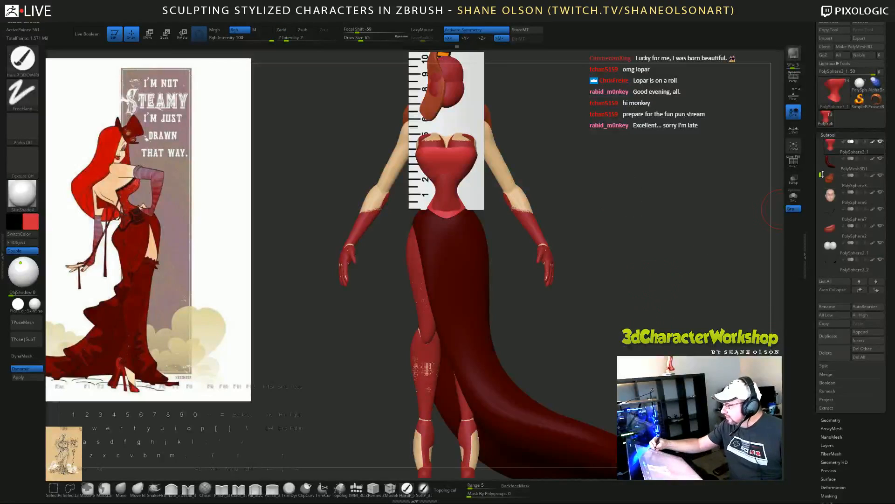
left_click_drag(821, 175, 820, 143)
left_click(881, 159)
left_click(881, 142)
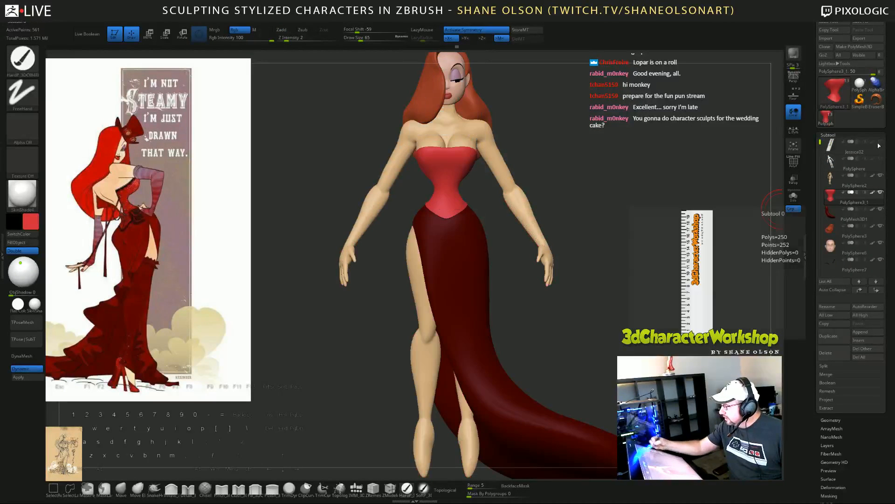
Step: Select the body, turn on symmetry and reshape the bust above the corset using the Move brush at draw size 83
left_click_drag(679, 261, 625, 215)
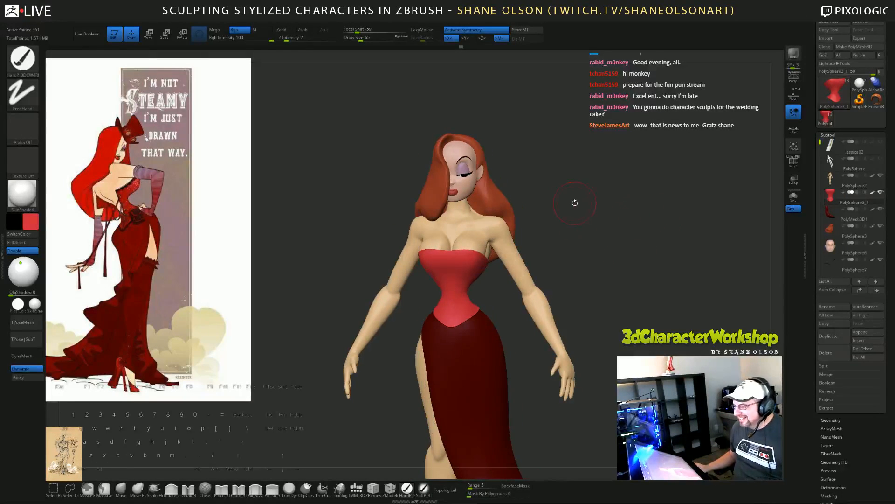
left_click_drag(575, 202, 585, 166)
left_click(478, 218, "alt")
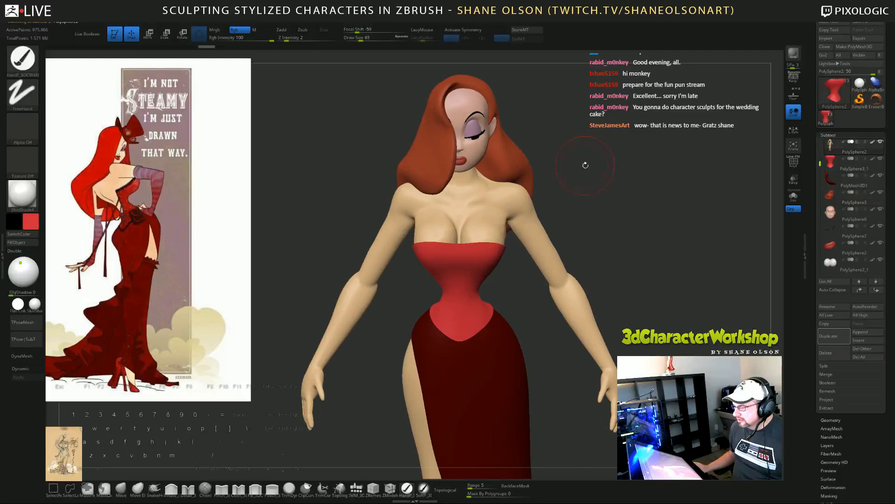
left_click(121, 488)
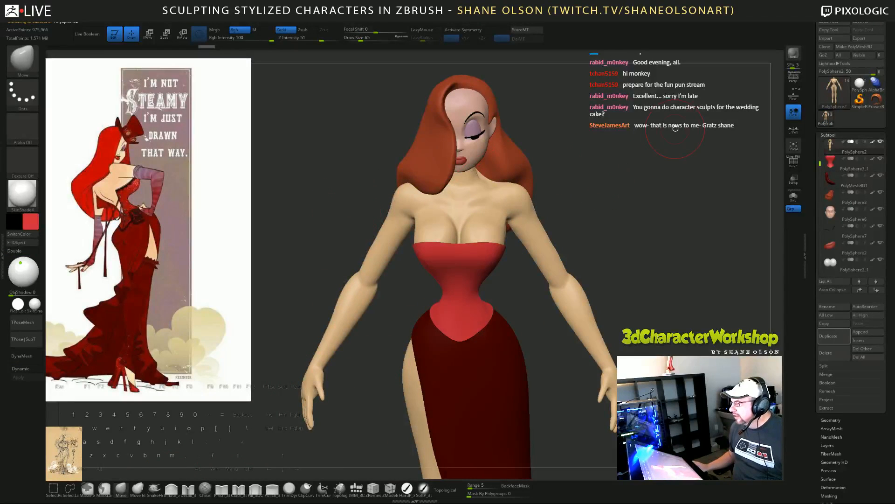
left_click_drag(675, 128, 672, 153, "alt")
left_click_drag(604, 164, 606, 192)
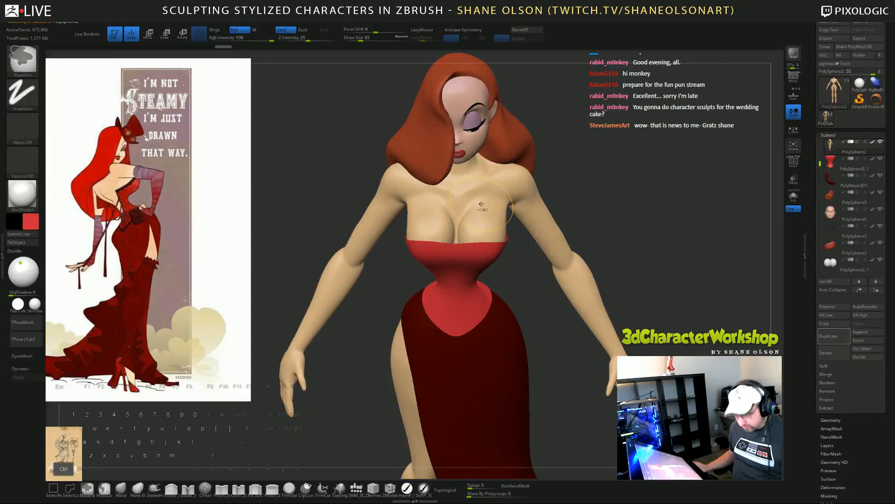
key("x")
key("s")
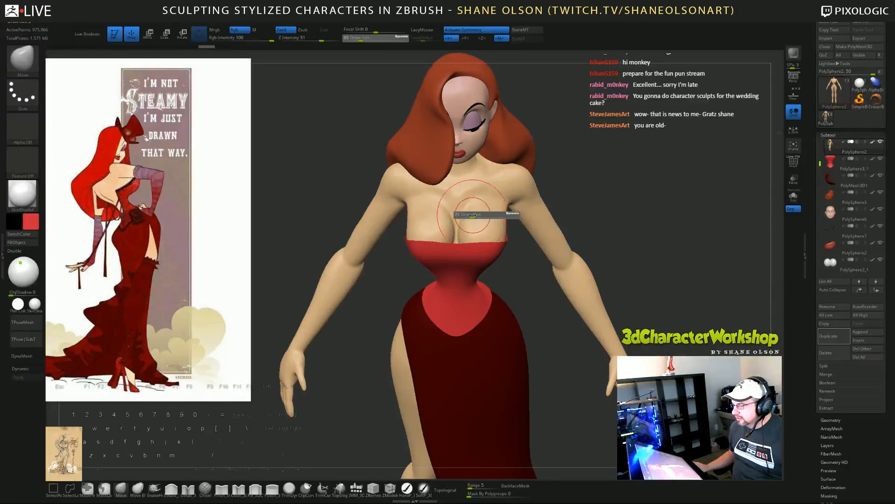
left_click_drag(477, 216, 479, 206)
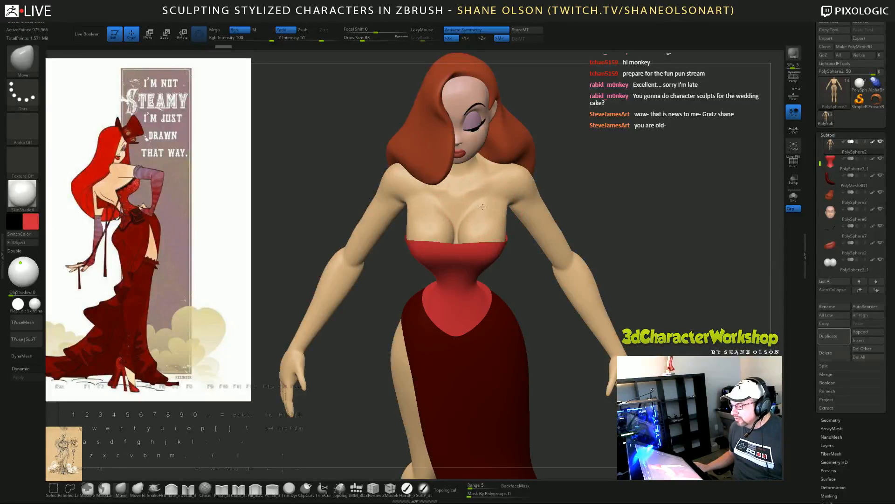
mouse_move(600, 181)
left_mouse_down()
mouse_move(650, 200)
mouse_move(542, 209)
left_mouse_up()
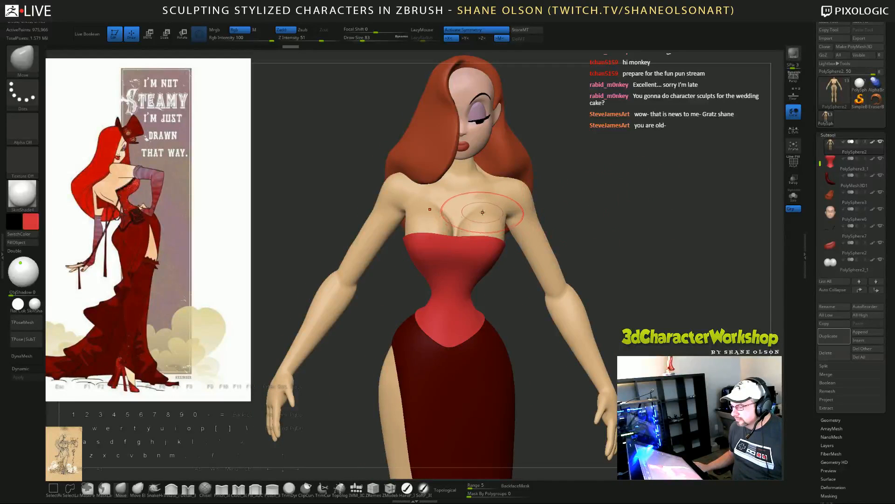
mouse_move(483, 210)
left_mouse_down()
mouse_move(471, 208)
mouse_move(488, 205)
left_mouse_up()
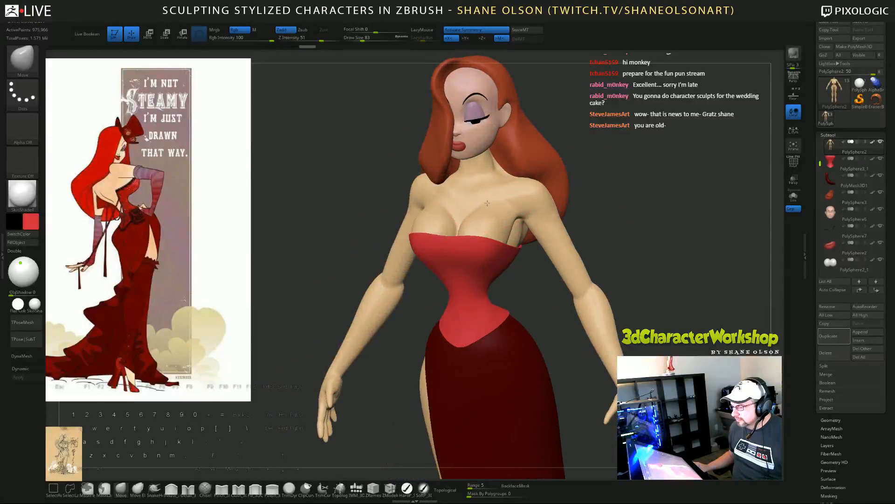
Step: Sample the pinker skin tone from the face and select the hard-edged paint brush
mouse_move(580, 194)
left_mouse_down()
mouse_move(741, 186)
mouse_move(643, 184)
mouse_move(670, 171)
mouse_move(602, 176)
mouse_move(593, 150)
mouse_move(576, 157)
left_mouse_up()
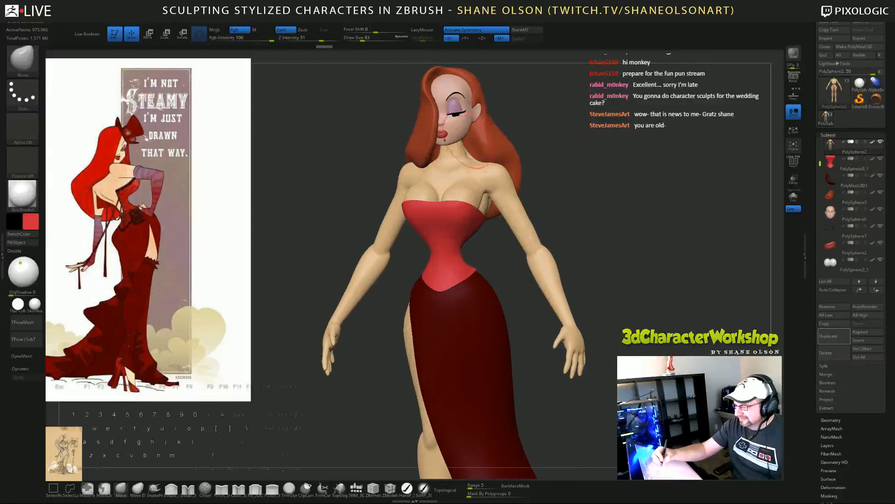
key("c")
left_click_drag(605, 222, 588, 227, "alt")
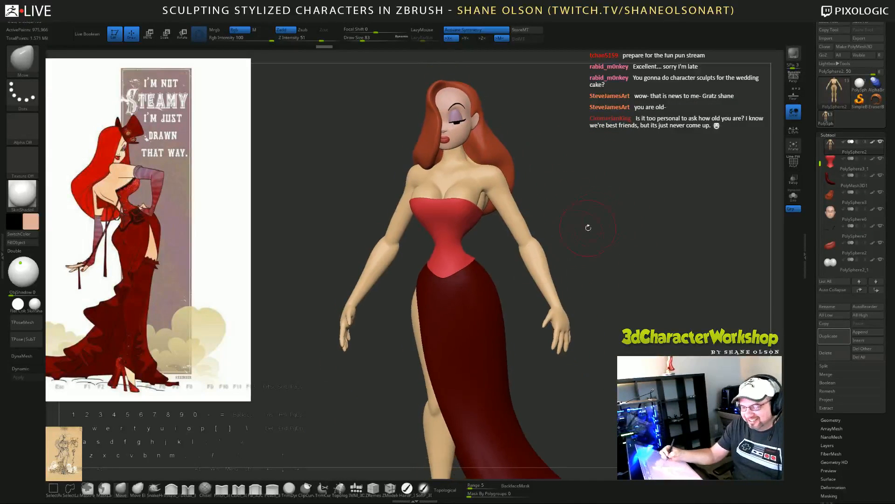
left_click(407, 488)
left_click_drag(650, 289, 641, 289, "shift")
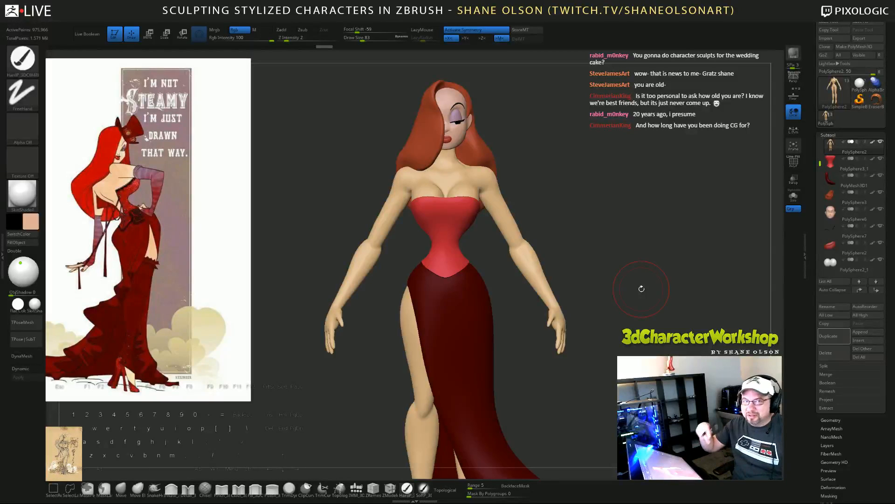
Step: Set the RGB intensity to 24 and fill the body with the pinker skin tone to tint it subtly
left_click_drag(619, 239, 498, 176)
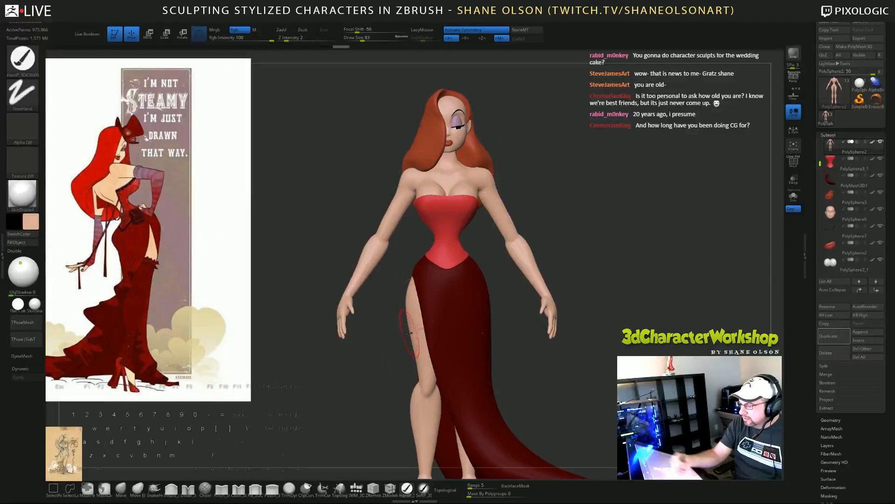
left_click_drag(612, 390, 643, 388)
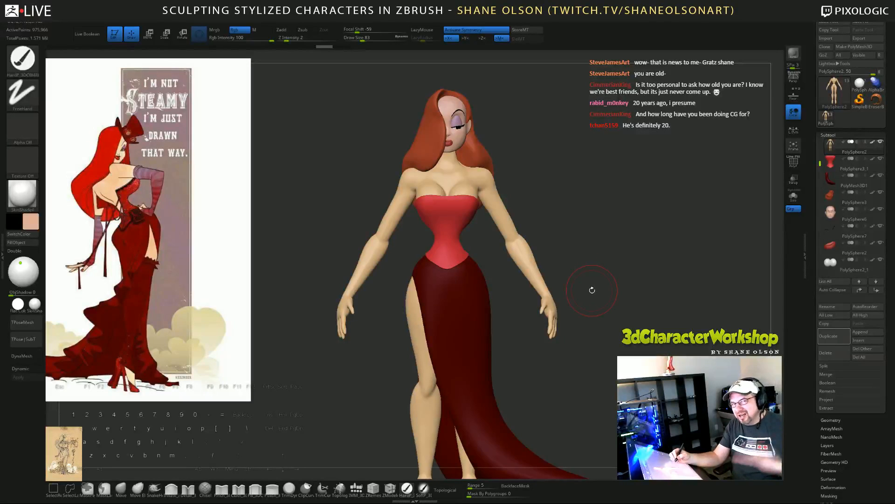
left_click_drag(270, 40, 226, 40)
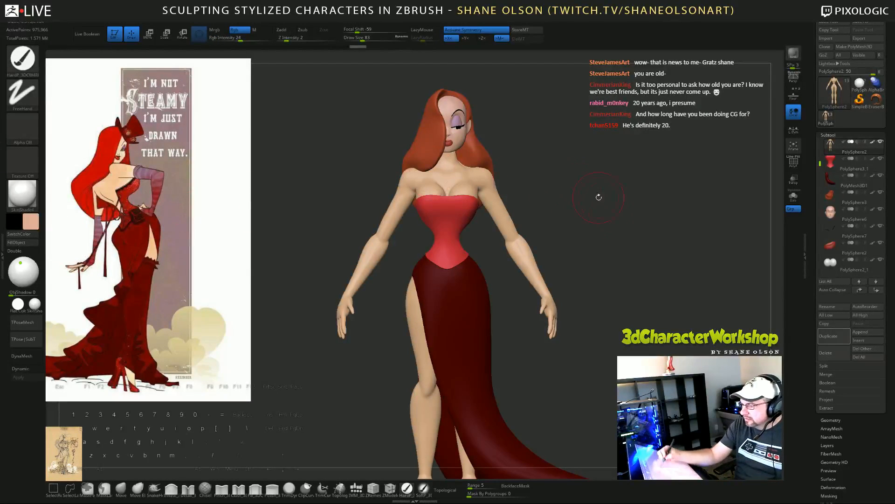
Step: Pick up a warmer skin tone, select the face subtool and fill it at 24 RGB intensity to match the body
left_click_drag(595, 196, 593, 221)
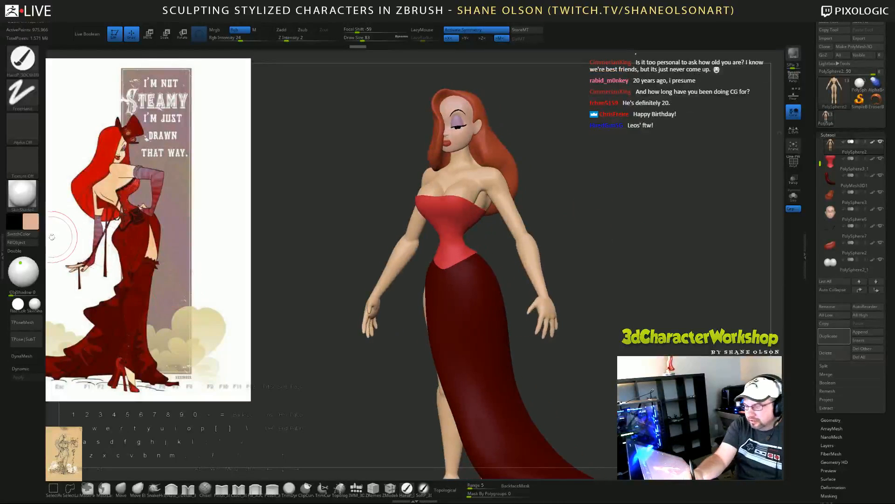
mouse_move(634, 241)
left_mouse_down()
mouse_move(640, 245)
mouse_move(625, 160)
mouse_move(597, 223)
left_mouse_up()
left_click(455, 151, "alt")
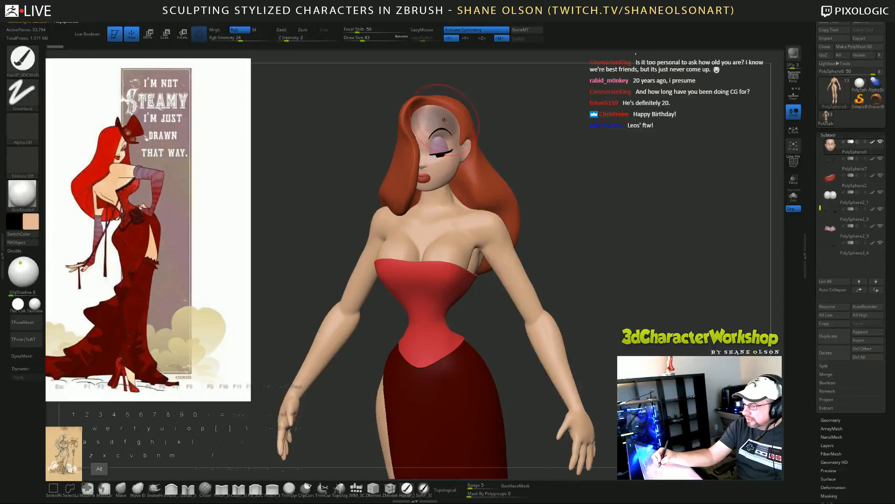
left_click(445, 116, "alt")
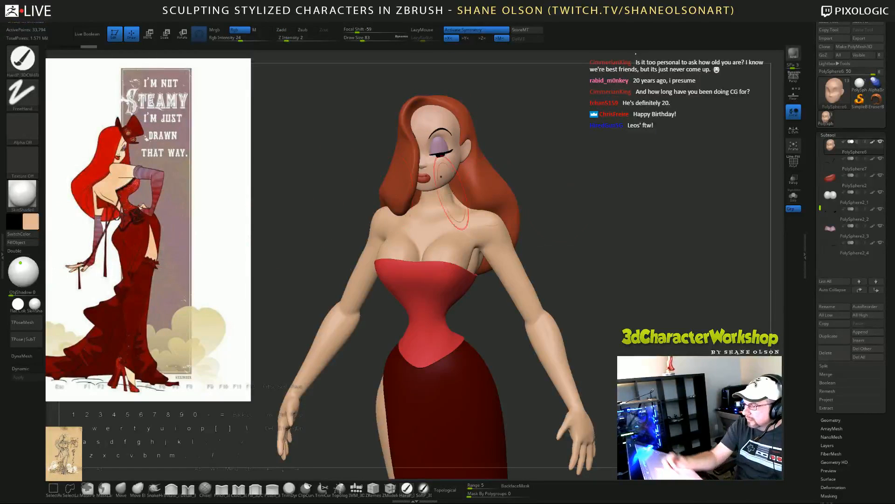
Step: Fill the face once more with the warmer skin tone and compare its colour with the body from several angles
mouse_move(598, 235)
left_mouse_down()
mouse_move(620, 239)
mouse_move(579, 252)
mouse_move(616, 244)
mouse_move(646, 265)
mouse_move(622, 263)
mouse_move(630, 286)
mouse_move(617, 278)
mouse_move(606, 295)
left_mouse_up()
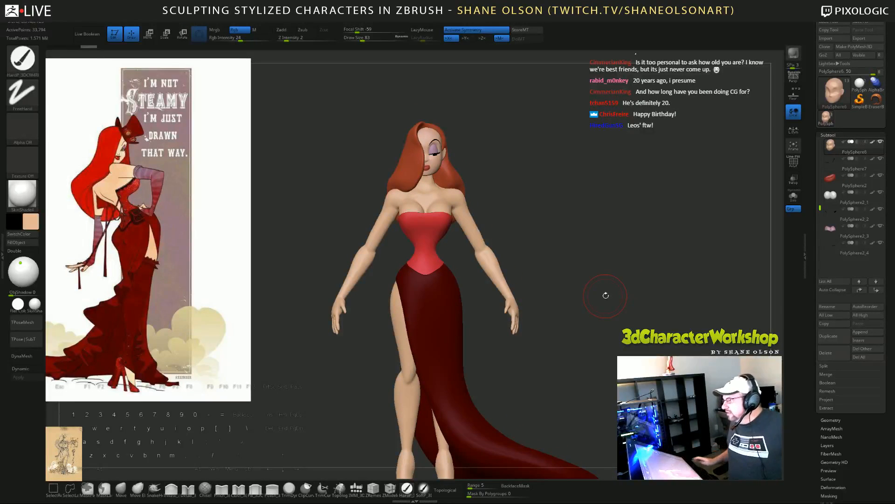
left_click_drag(632, 277, 630, 277)
mouse_move(635, 231)
left_mouse_down()
mouse_move(603, 217)
mouse_move(616, 217)
mouse_move(589, 192)
left_mouse_up()
left_click_drag(548, 160, 552, 179)
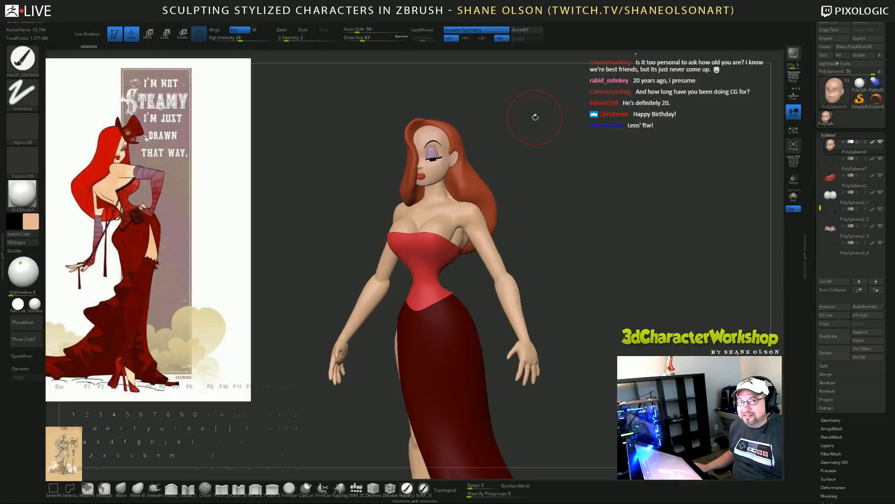
left_click_drag(543, 120, 531, 160)
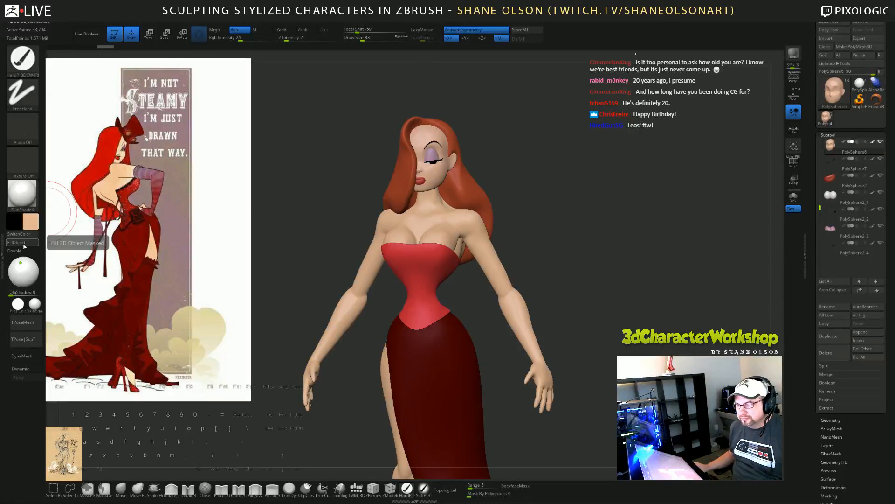
left_click_drag(499, 186, 565, 151)
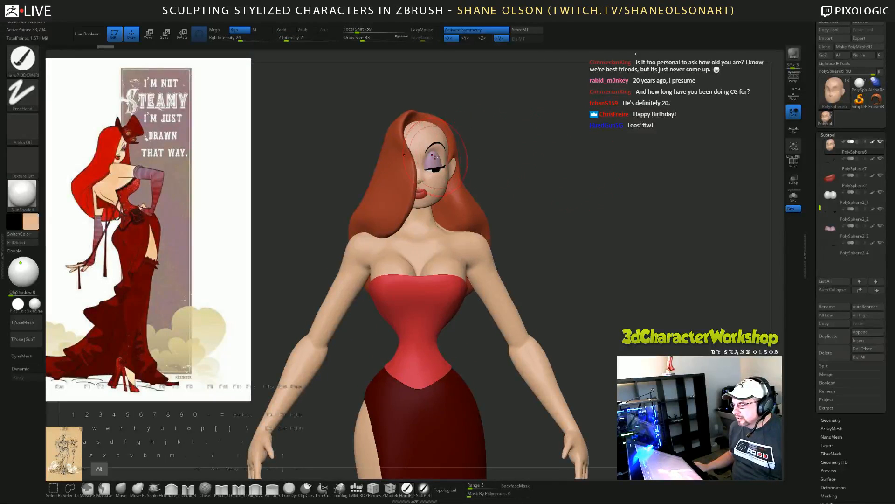
Step: Select the purple eyelid subtool and switch to the Move brush with a draw size of 87
left_click(432, 159, "alt")
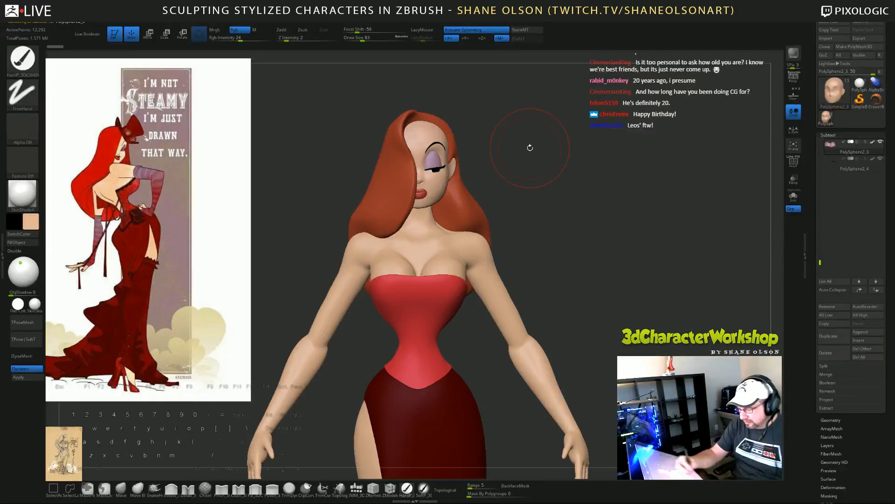
left_click(121, 489)
key("s")
left_click_drag(530, 153, 531, 153)
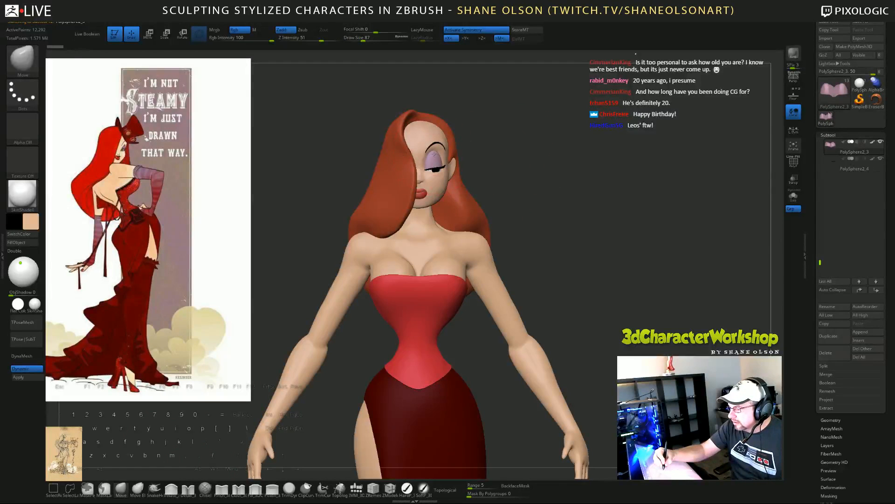
left_click_drag(517, 172, 438, 165)
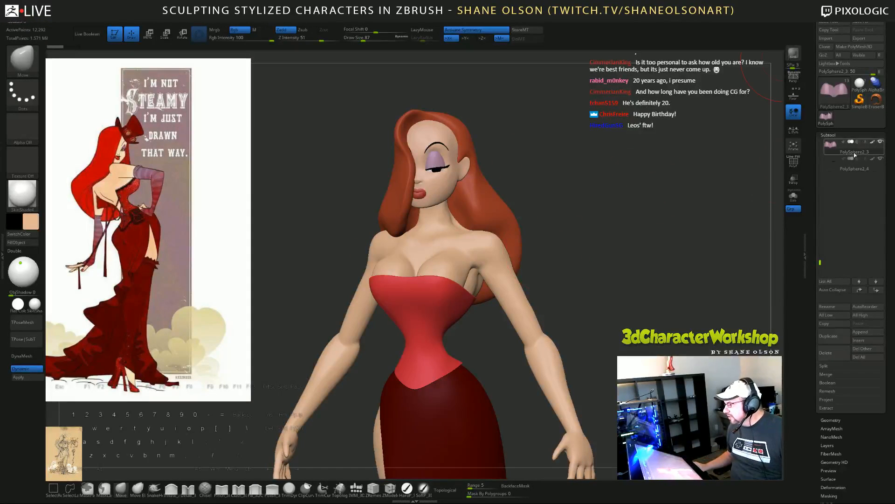
mouse_move(671, 210)
left_mouse_down()
mouse_move(647, 238)
mouse_move(656, 204)
left_mouse_up()
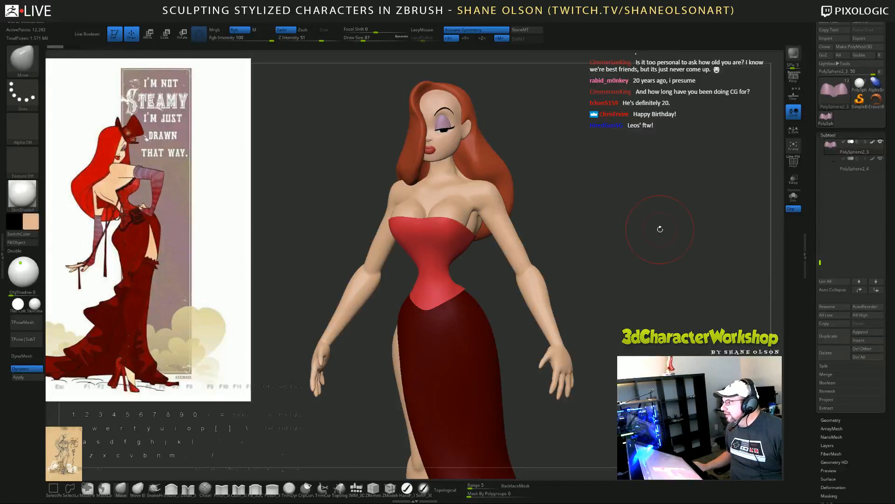
mouse_move(660, 229)
left_mouse_down()
mouse_move(665, 214)
mouse_move(649, 220)
left_mouse_up()
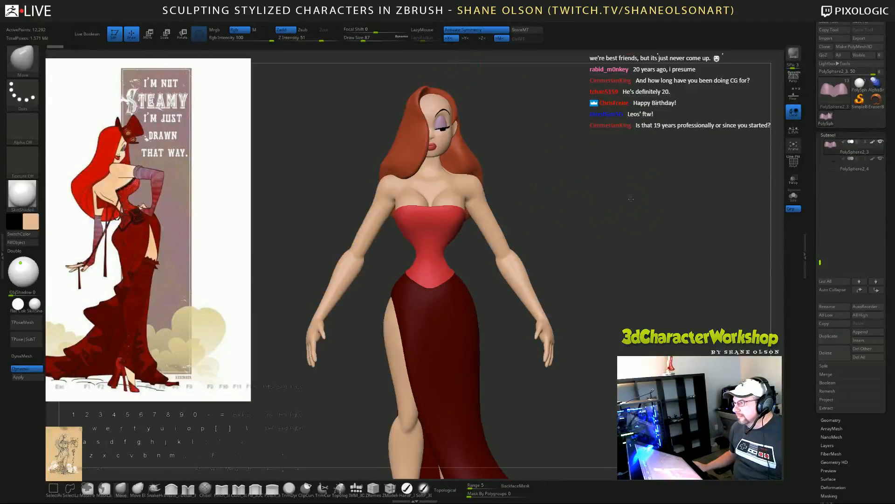
left_click_drag(630, 198, 631, 177)
left_click_drag(560, 169, 605, 157)
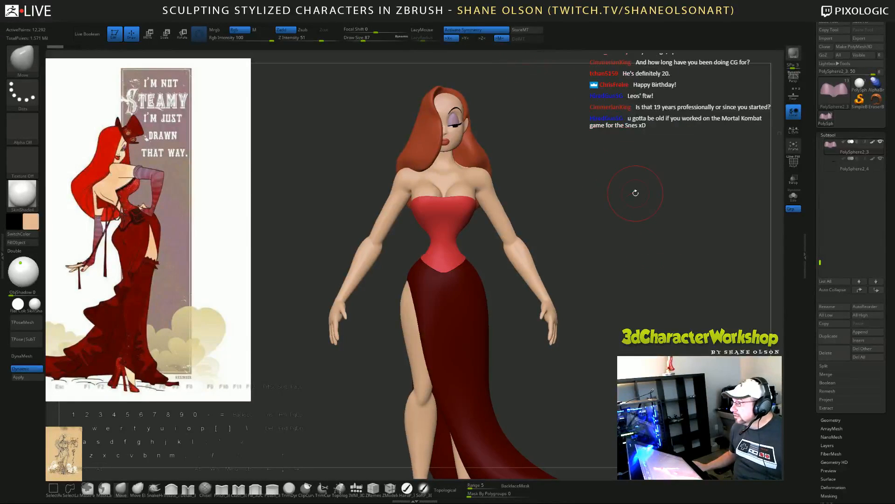
left_click_drag(633, 194, 635, 186)
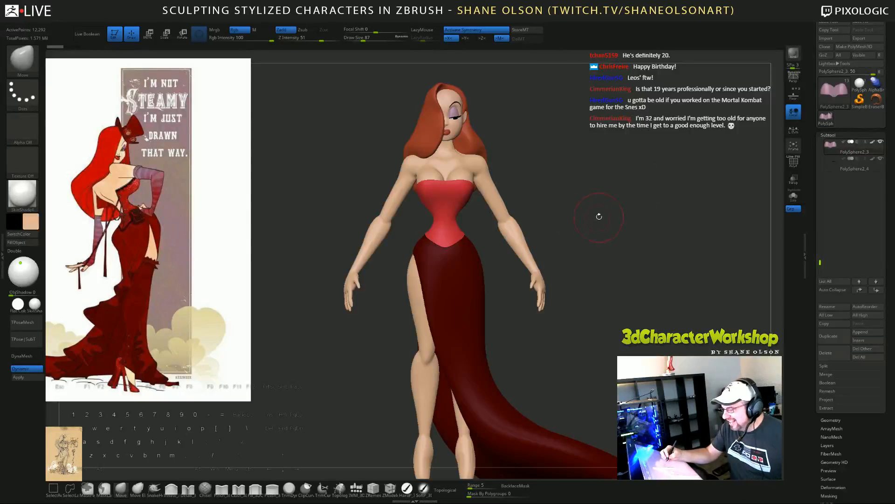
left_click_drag(598, 212, 592, 290)
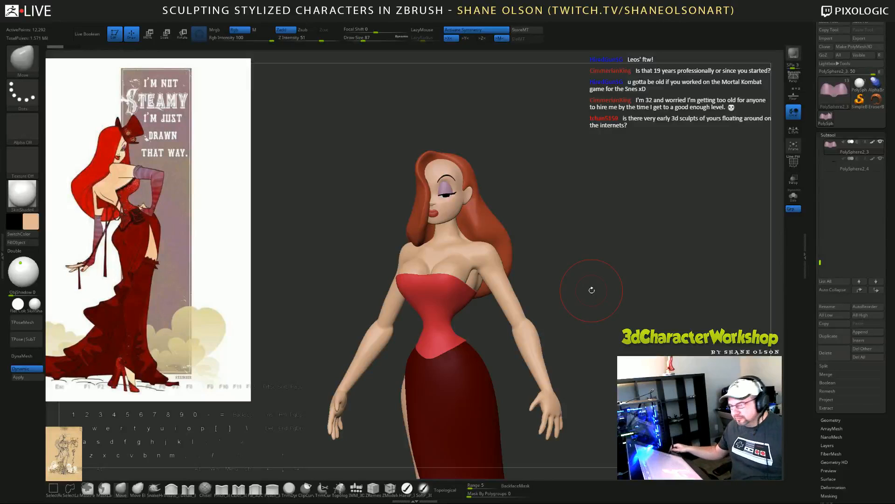
Step: Sample the bright red of the reference character's hair and fill the hair subtool with it
key("z")
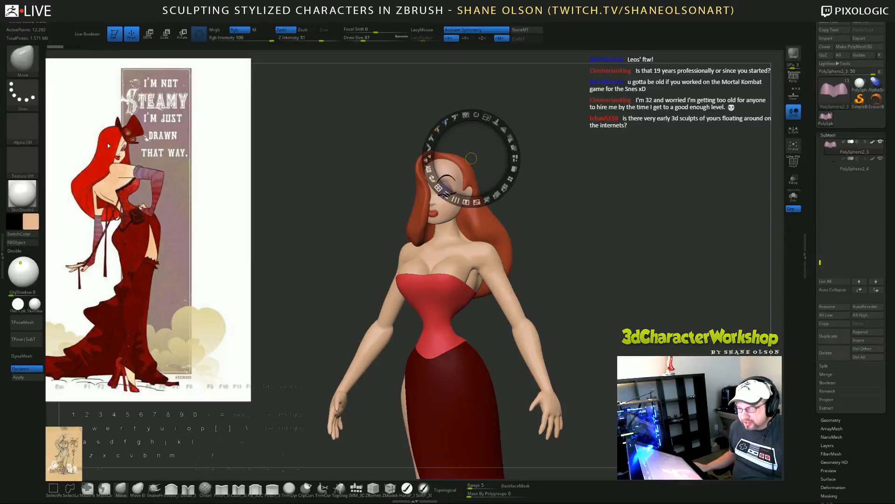
key("c")
key("z")
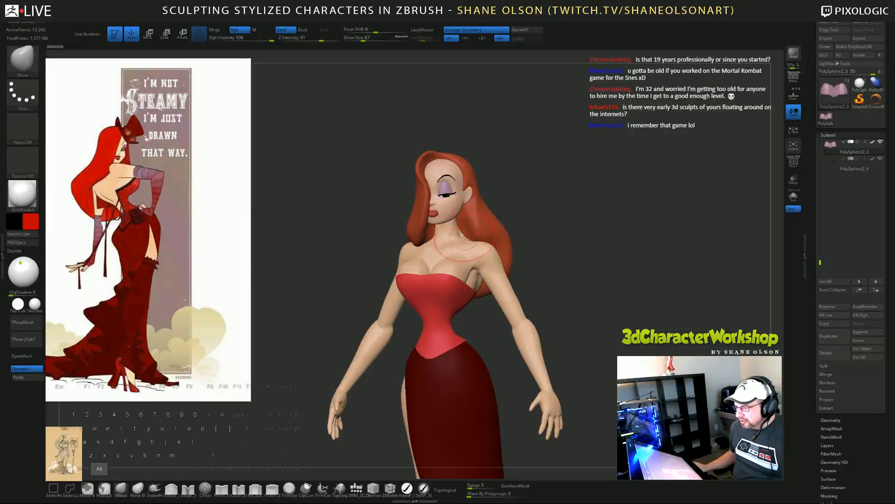
left_click(465, 231, "alt")
left_click(24, 242)
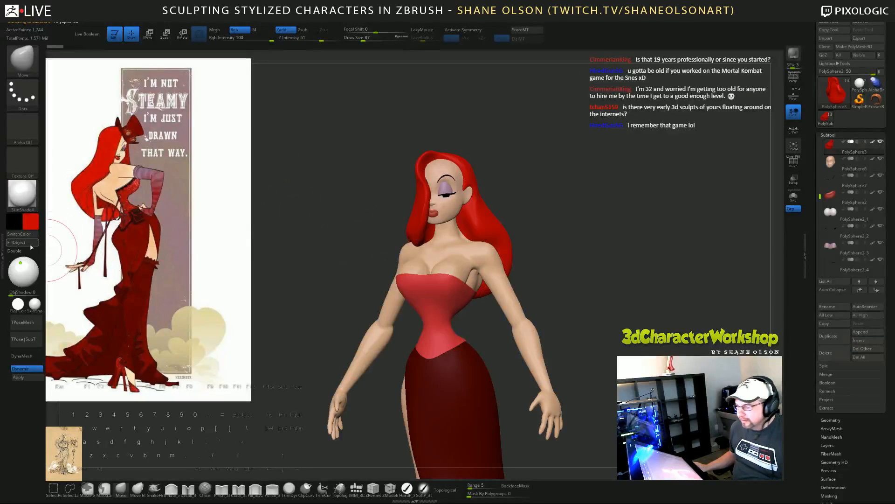
left_click_drag(582, 176, 634, 167)
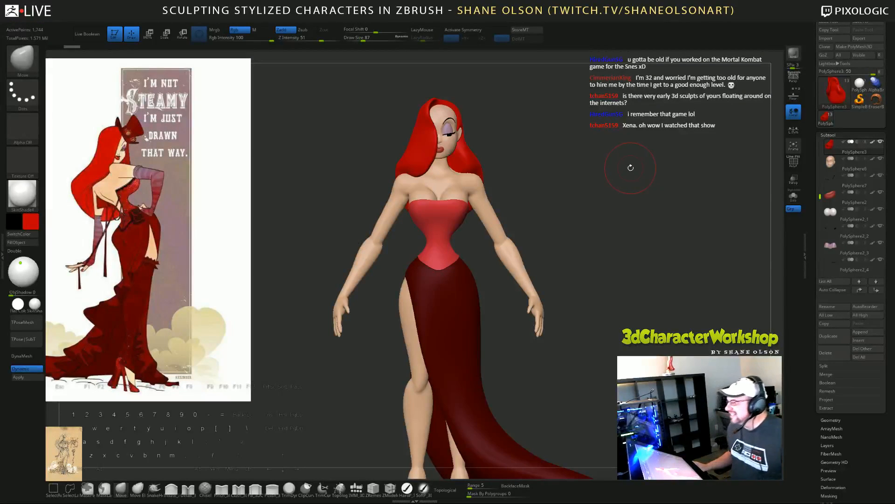
left_click_drag(617, 168, 617, 176)
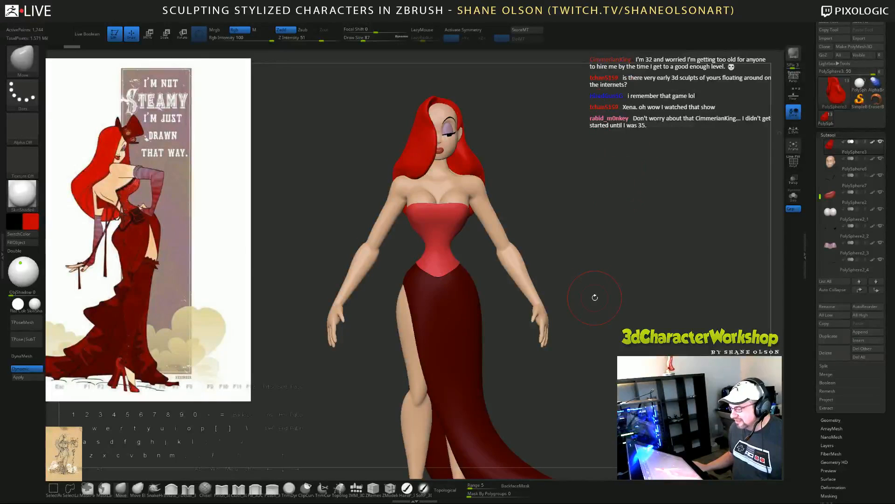
left_click_drag(592, 295, 598, 286)
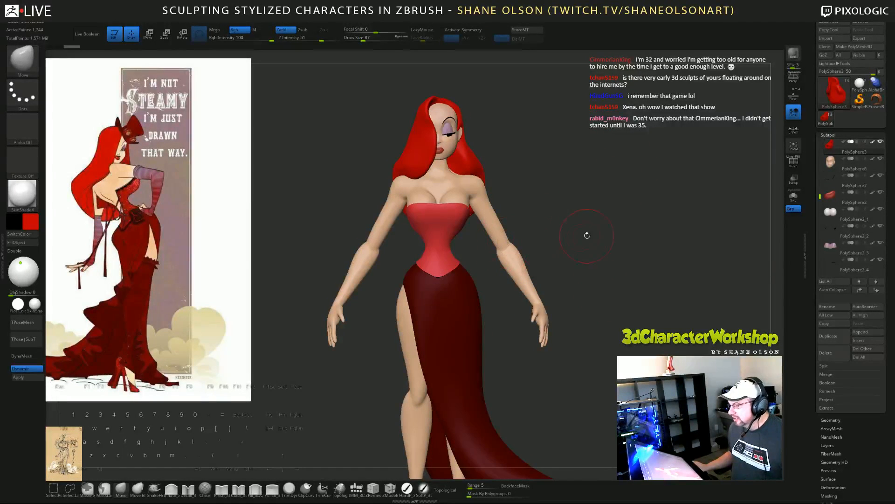
mouse_move(585, 234)
left_mouse_down()
mouse_move(573, 241)
mouse_move(597, 248)
mouse_move(592, 219)
left_mouse_up()
Step: Duplicate the body subtool
left_click(499, 205, "alt")
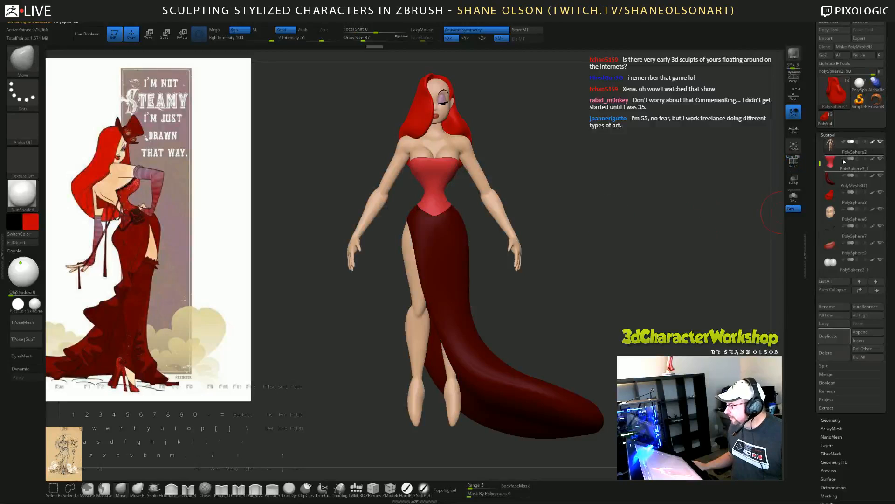
left_click(834, 336)
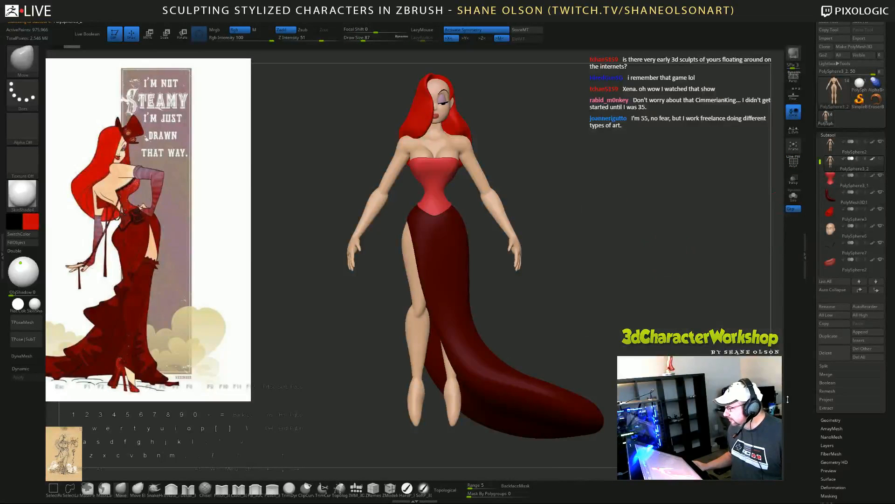
Step: ZRemesh the duplicated body with a target polygons count of 10 and sample the skin tone from the leg
left_click(835, 420)
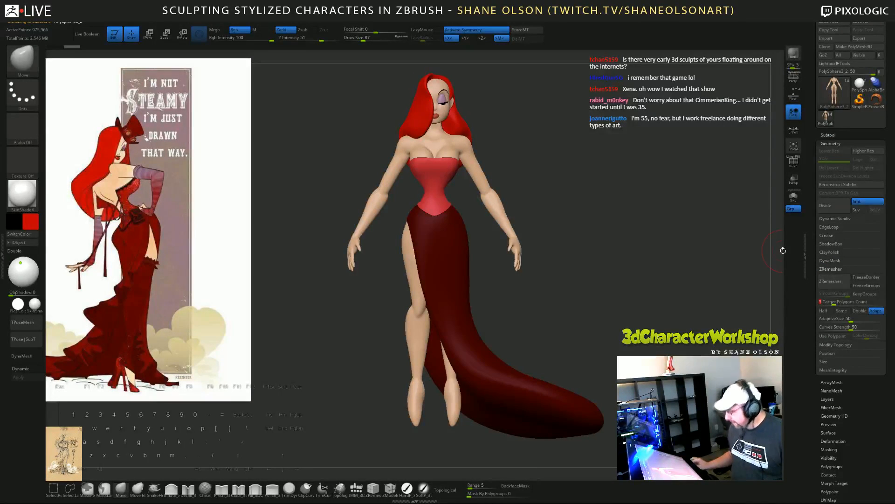
type("0")
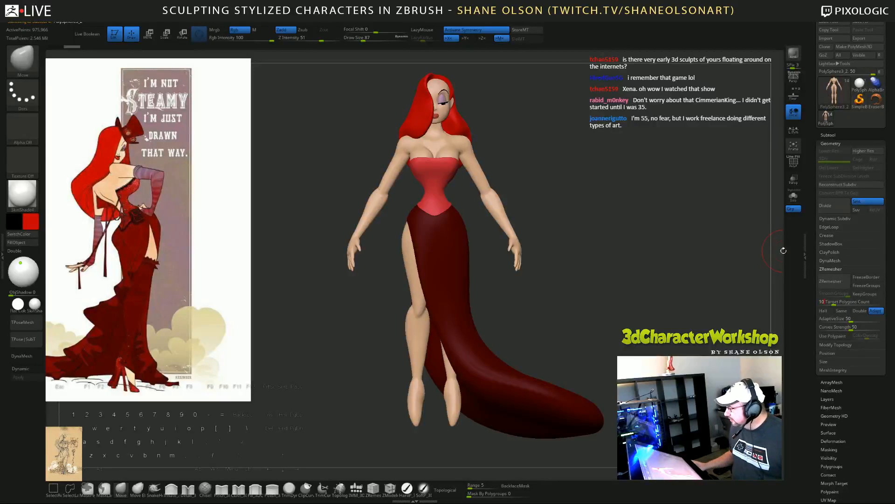
left_click(831, 280)
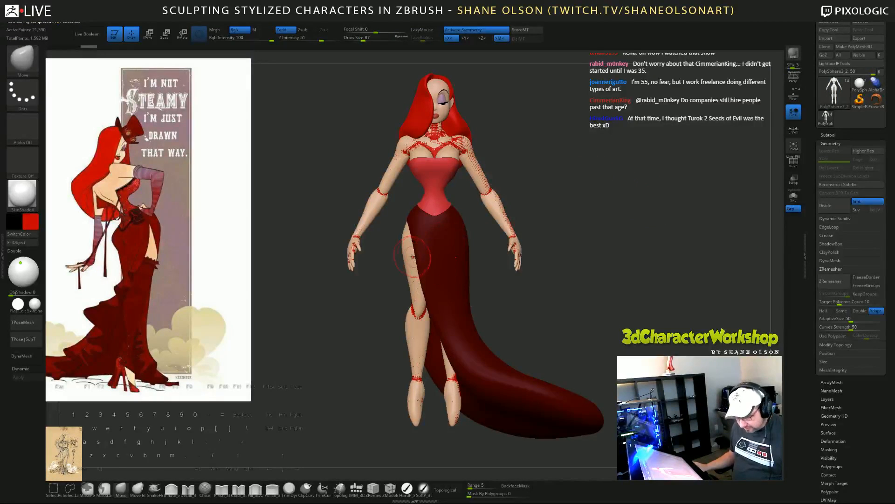
key("c")
Step: Examine the whole figure from front and three-quarter angles, comparing its proportions and colours with the reference
mouse_move(562, 214)
left_mouse_down()
mouse_move(625, 193)
mouse_move(664, 193)
mouse_move(656, 187)
left_mouse_up()
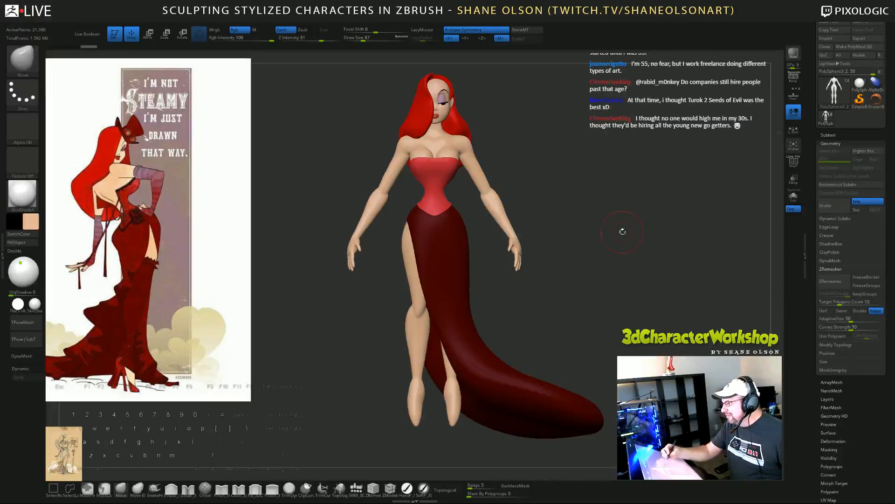
left_click_drag(622, 230, 621, 245)
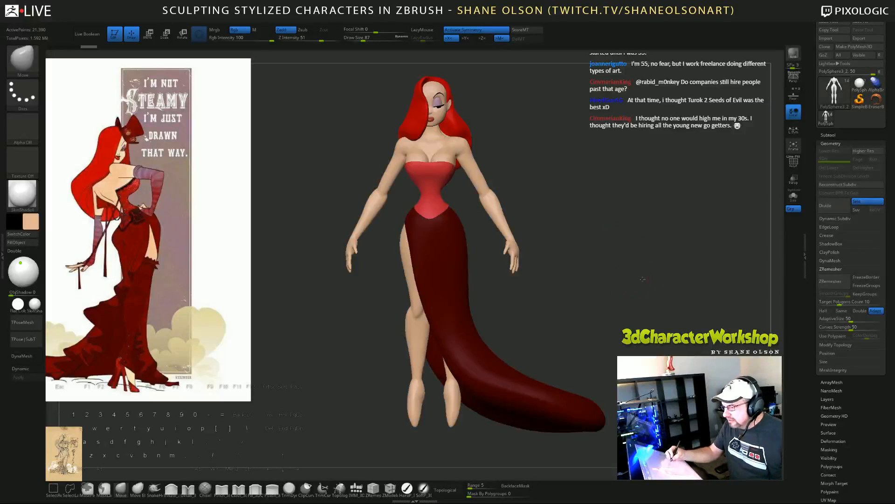
mouse_move(628, 275)
left_mouse_down()
mouse_move(656, 279)
mouse_move(639, 289)
left_mouse_up()
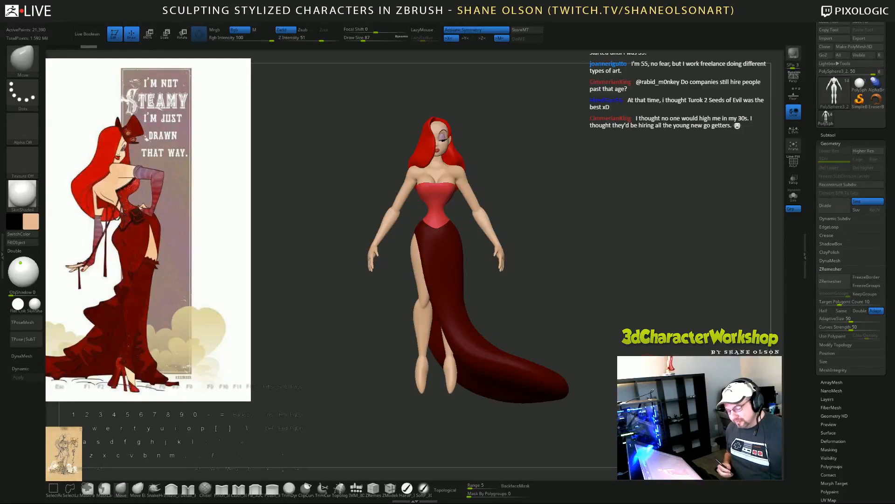
left_click_drag(620, 303, 511, 356, "shift")
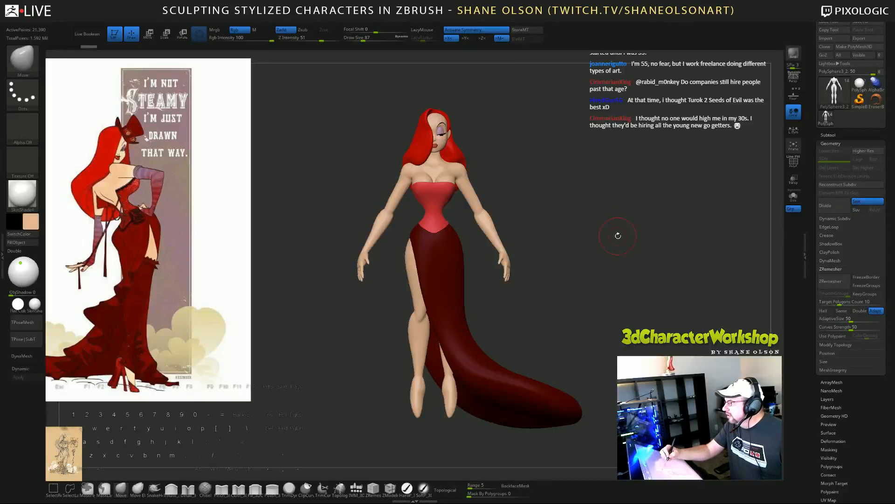
left_click_drag(615, 224, 608, 281, "alt")
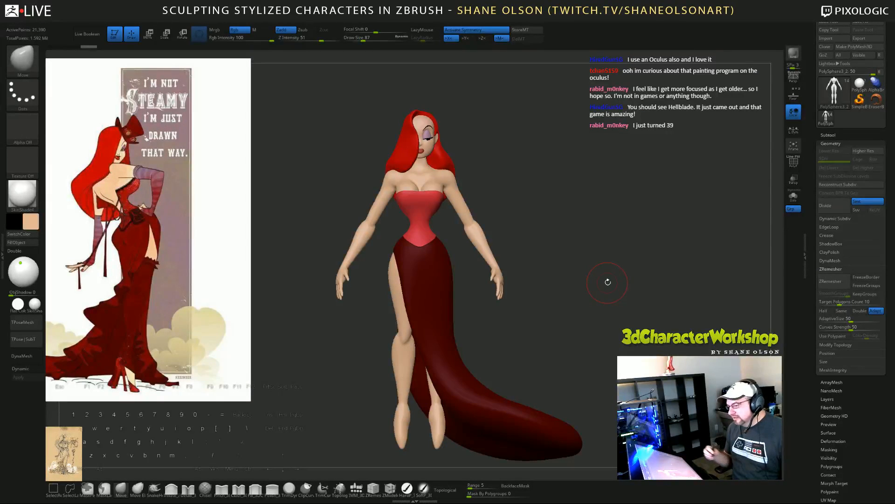
mouse_move(619, 331)
left_mouse_down()
mouse_move(608, 331)
mouse_move(667, 331)
mouse_move(623, 327)
left_mouse_up()
left_click_drag(622, 293, 641, 314, "alt")
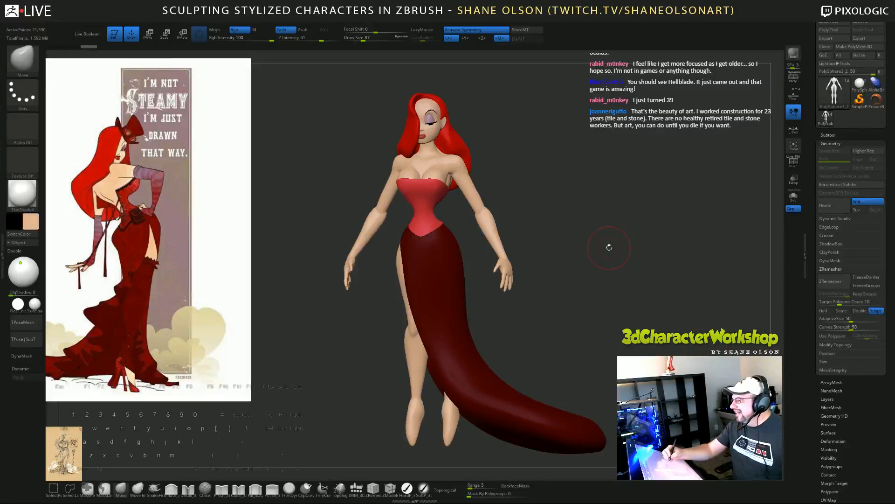
key("s")
left_click_drag(609, 249, 613, 250)
left_click_drag(643, 224, 643, 246)
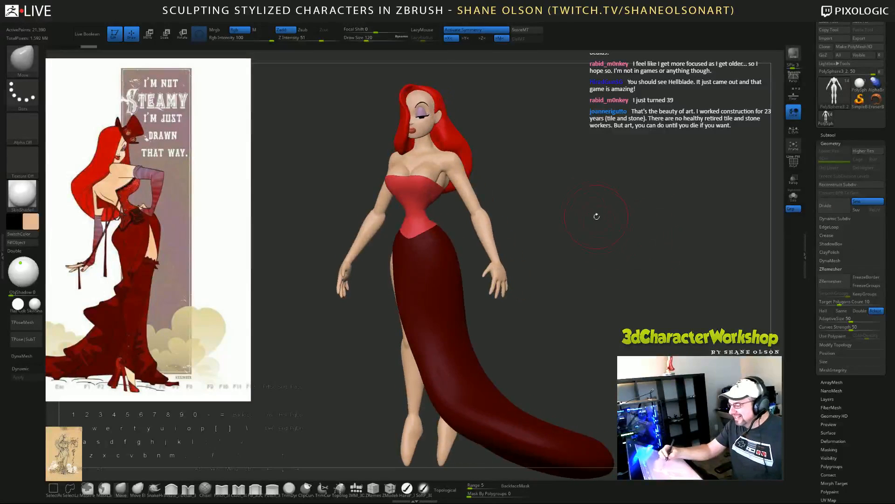
left_click_drag(593, 214, 592, 284)
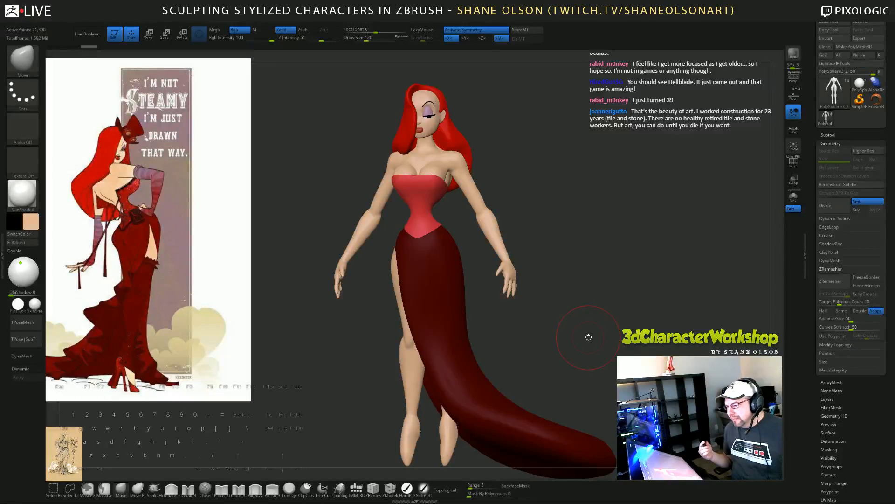
mouse_move(583, 220)
left_mouse_down()
mouse_move(641, 244)
mouse_move(622, 288)
mouse_move(627, 307)
left_mouse_up()
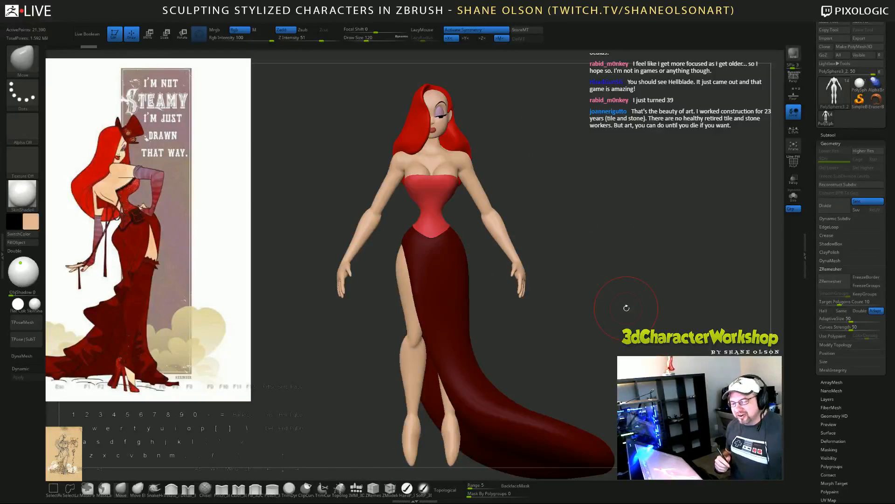
mouse_move(626, 308)
left_mouse_down()
mouse_move(606, 206)
mouse_move(617, 256)
left_mouse_up()
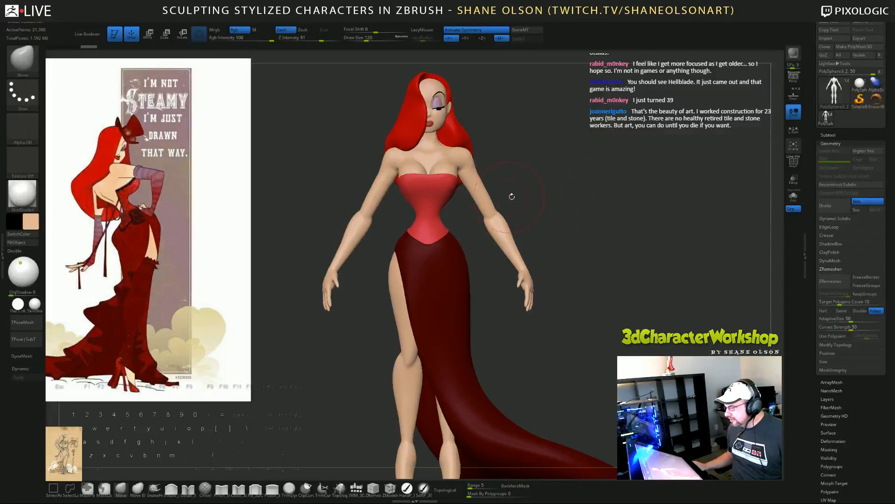
Step: Isolate the remeshed body and show its polyframe to examine the topology of the torso, legs and hands
left_click(793, 196)
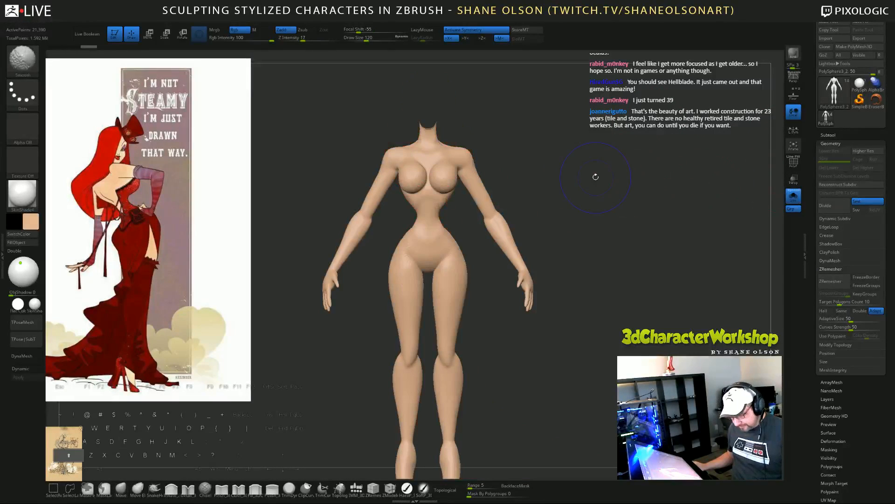
key("shift+f")
key("f")
left_click_drag(631, 191, 645, 213)
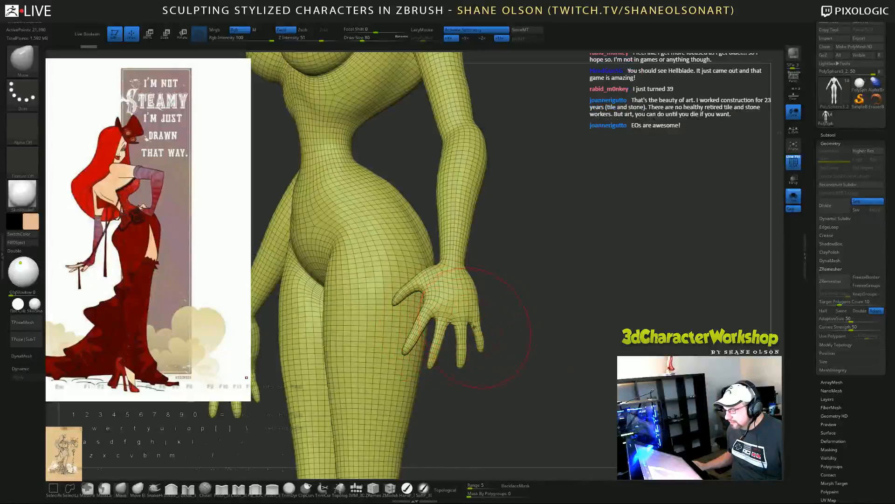
left_click_drag(597, 302, 682, 193)
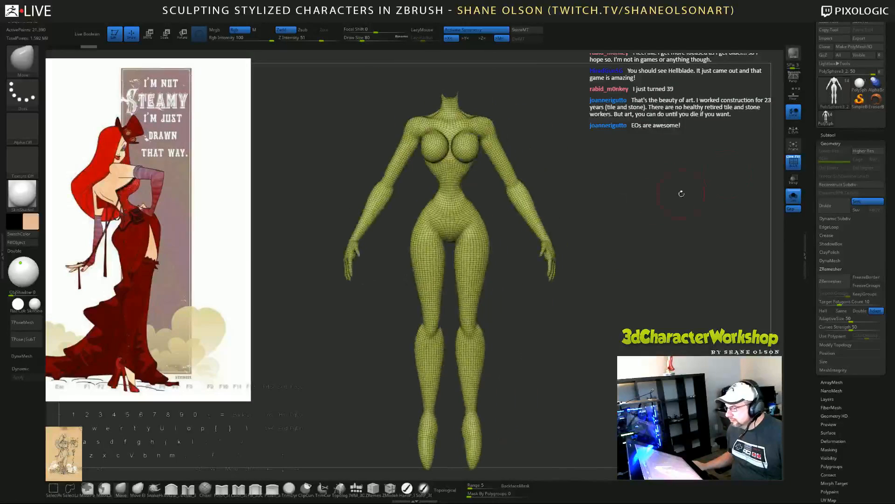
Step: Leave Solo mode with only the original body and its remeshed copy shown, hiding all other subtools
left_click(829, 135)
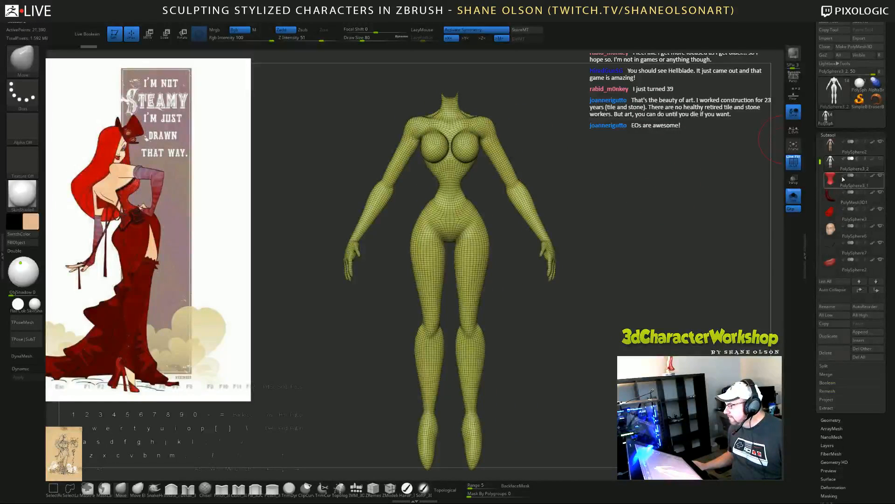
key("ctrl+shift")
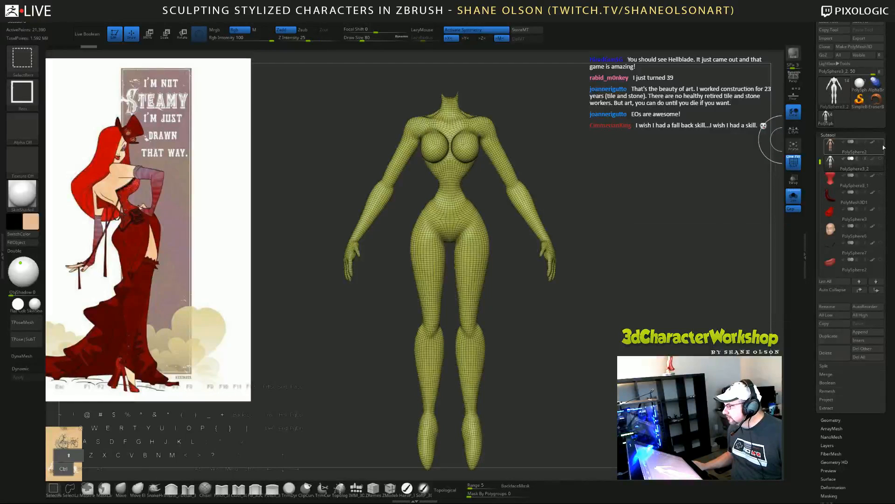
left_click(793, 197)
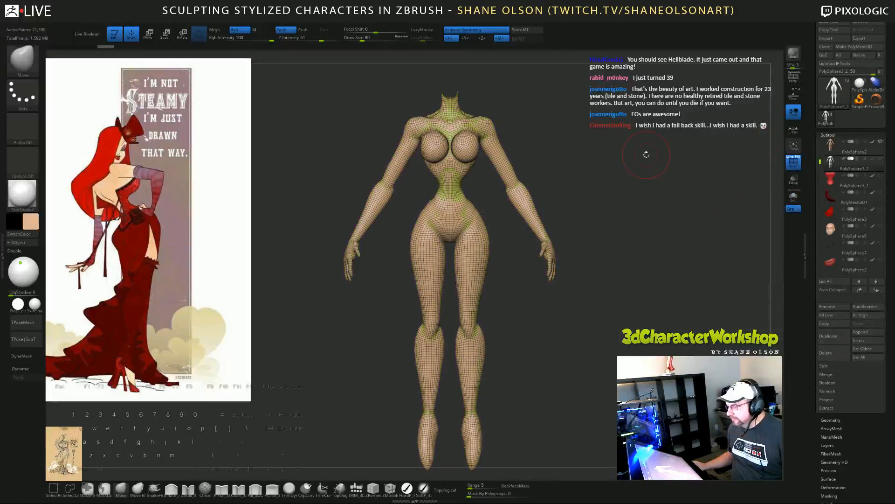
Step: Project the original body's surface and polypaint onto the remeshed body
key("space")
left_click(627, 291)
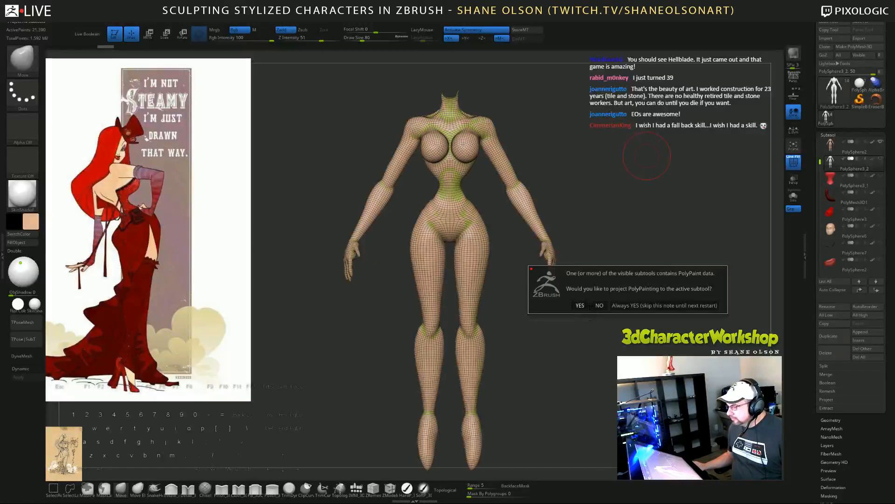
left_click(580, 306)
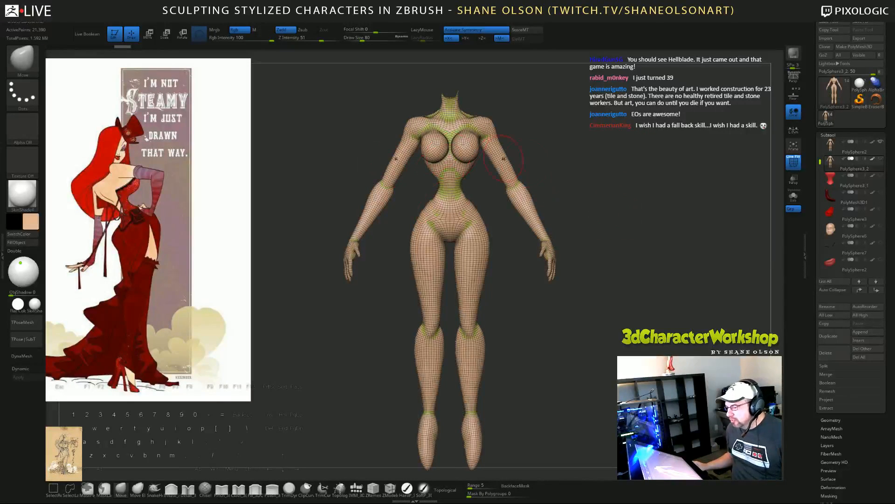
Step: Subdivide the remeshed body several times and turn off its polyframe display
key("ctrl+z")
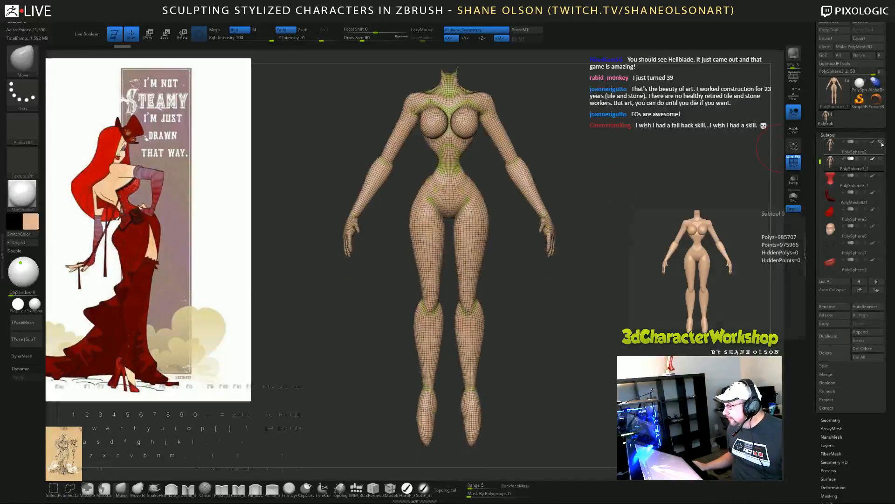
key("ctrl+shift+z")
key("ctrl+shift+z")
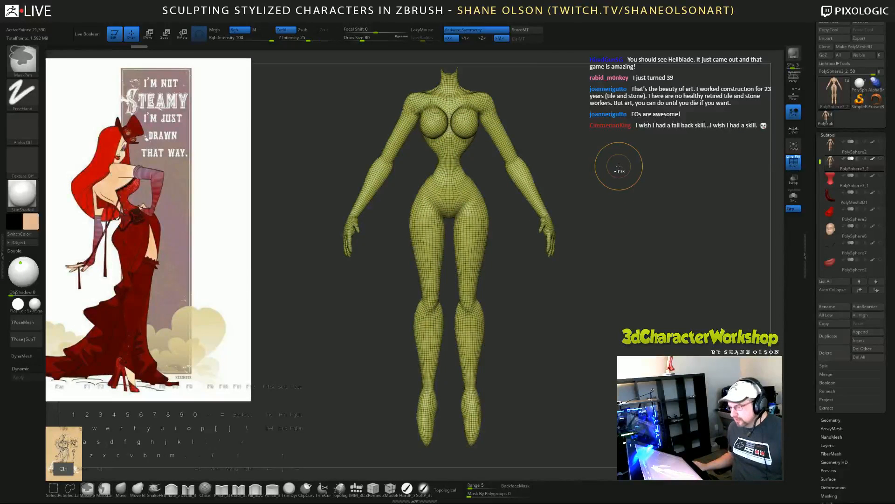
key("ctrl+d")
key("ctrl+d")
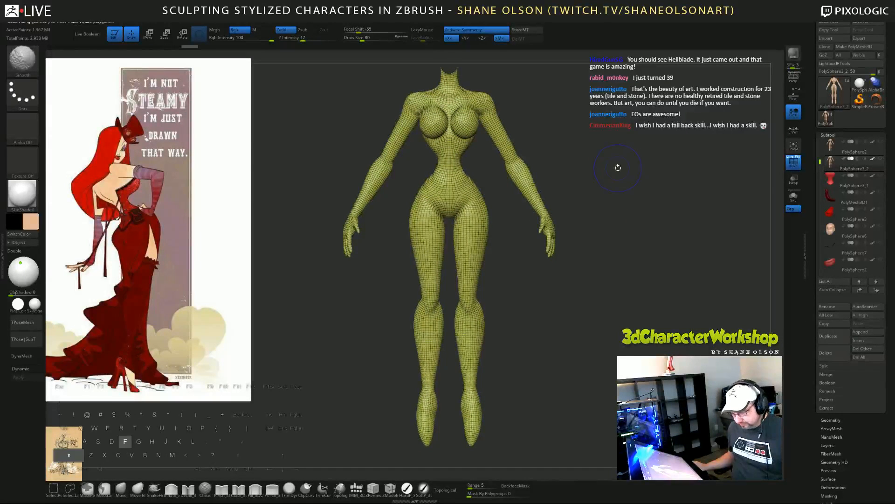
key("shift+f")
mouse_move(641, 170)
left_mouse_down("shift")
mouse_move(592, 169)
mouse_move(650, 176)
left_mouse_up("shift")
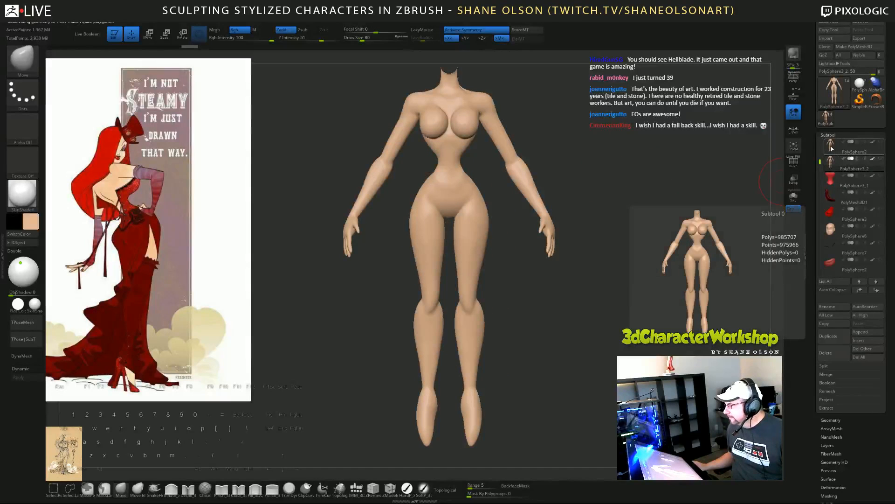
Step: Compare the original body with the subdivided remeshed copy and project the original's detail onto the copy again
left_click(831, 148)
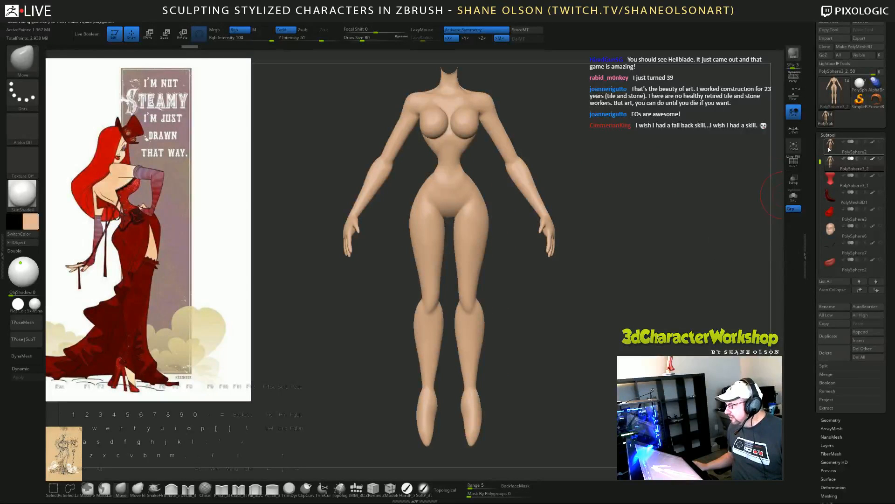
left_click_drag(679, 184, 664, 188, "alt")
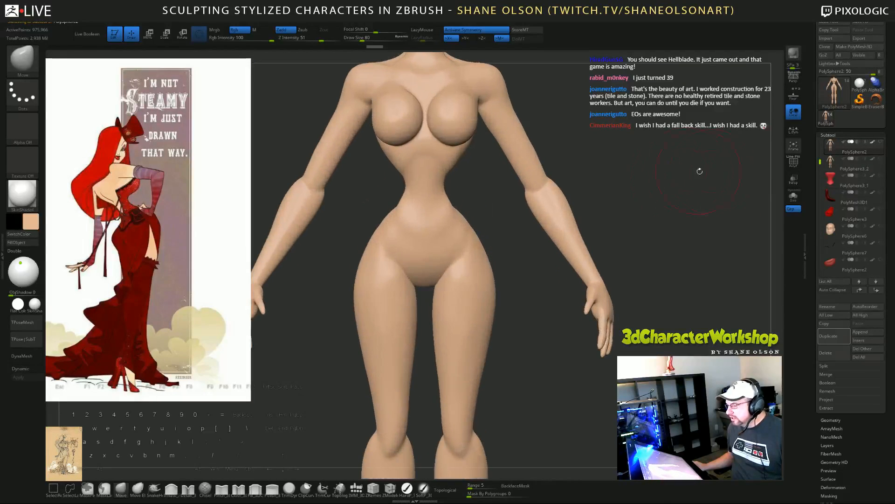
left_click(842, 164)
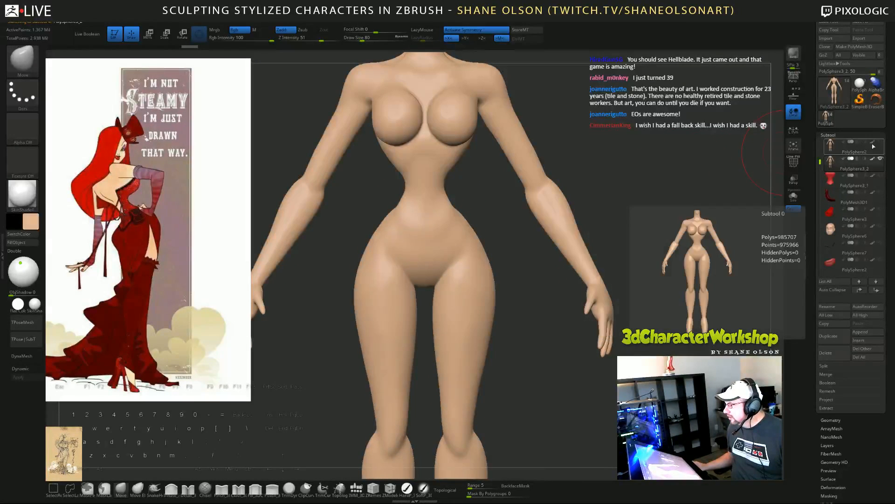
key("space")
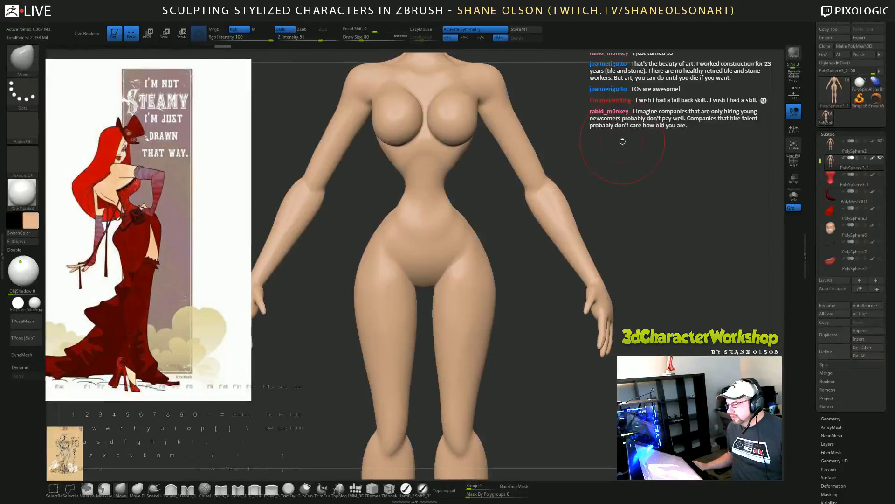
Step: Show the clothing, hair, head and the other hidden subtools together with the remeshed body again
mouse_move(646, 176)
left_mouse_down()
mouse_move(637, 176)
mouse_move(661, 181)
mouse_move(635, 191)
mouse_move(652, 193)
mouse_move(629, 185)
mouse_move(733, 151)
left_mouse_up()
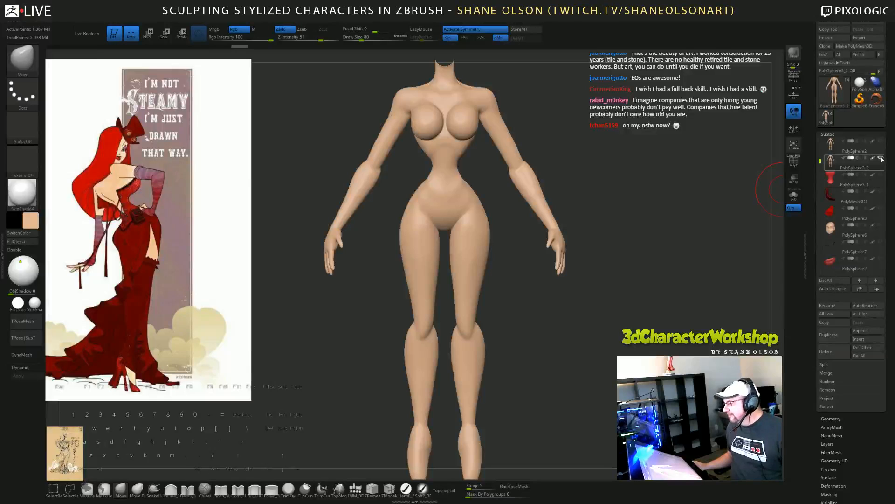
key("ctrl+shift")
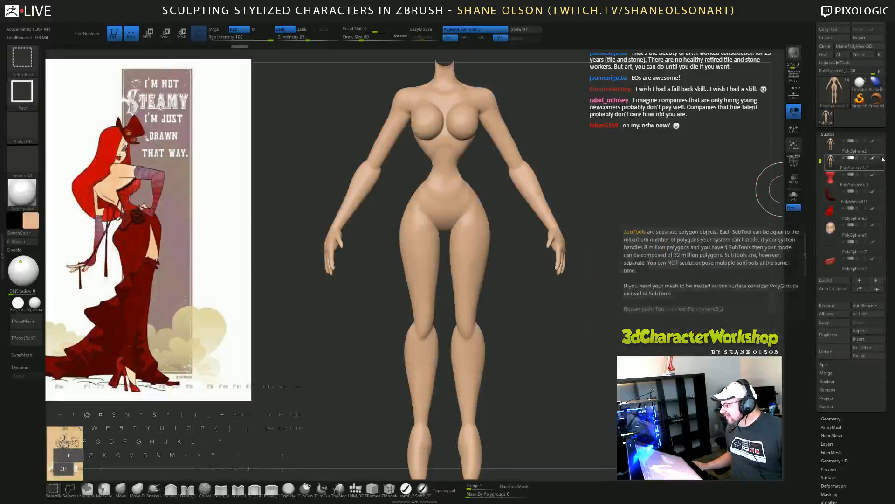
left_click(880, 158, "ctrl+shift")
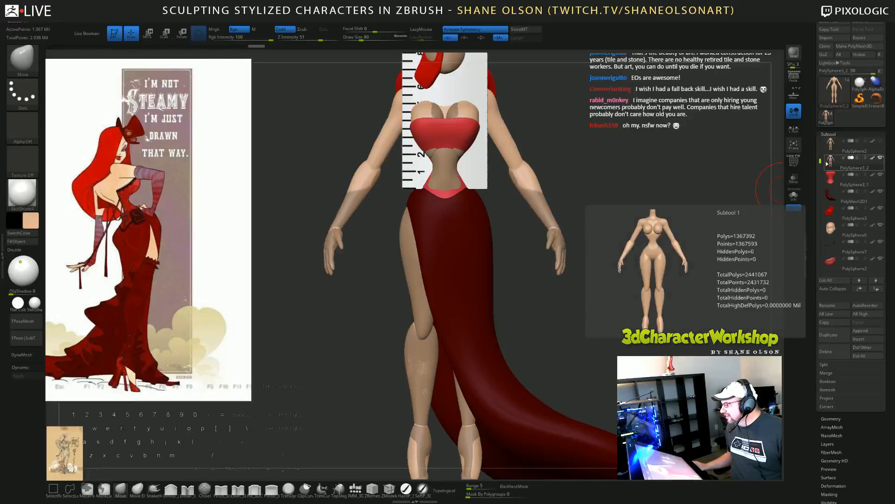
left_click_drag(820, 161, 823, 138)
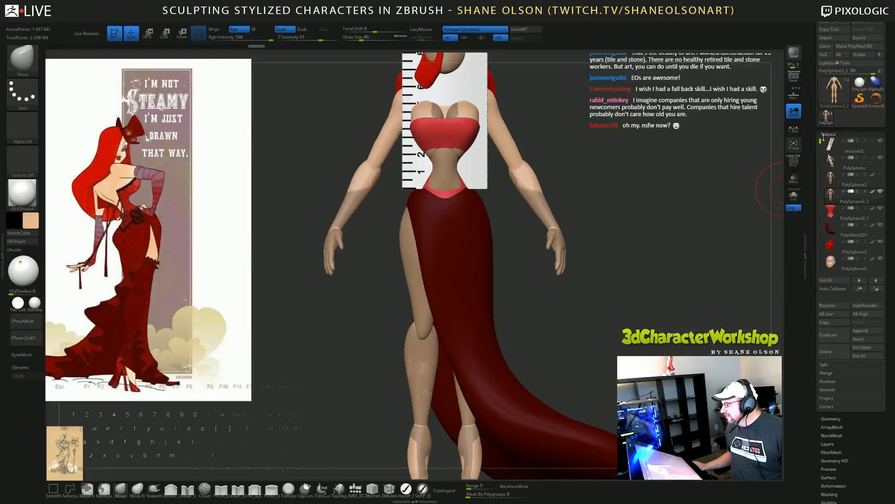
Step: Delete the original body subtool, keeping the remeshed copy as the character's body
left_click(833, 177)
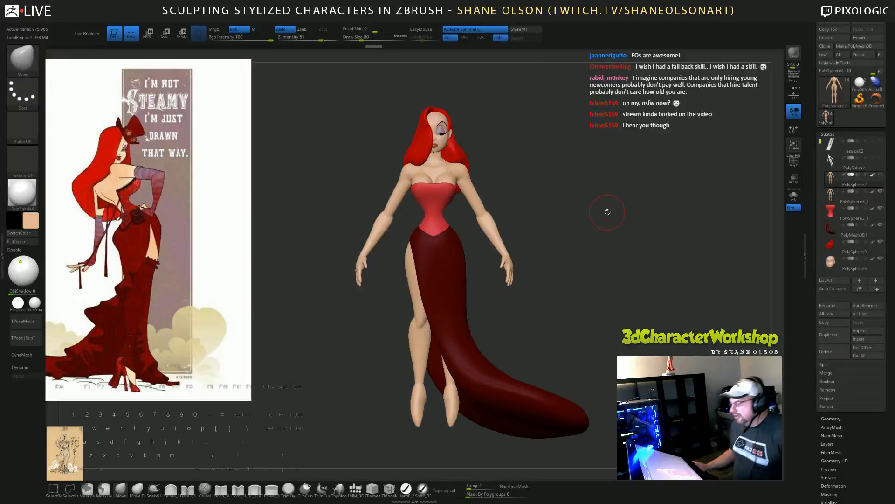
key("s")
left_click_drag(606, 194, 590, 222)
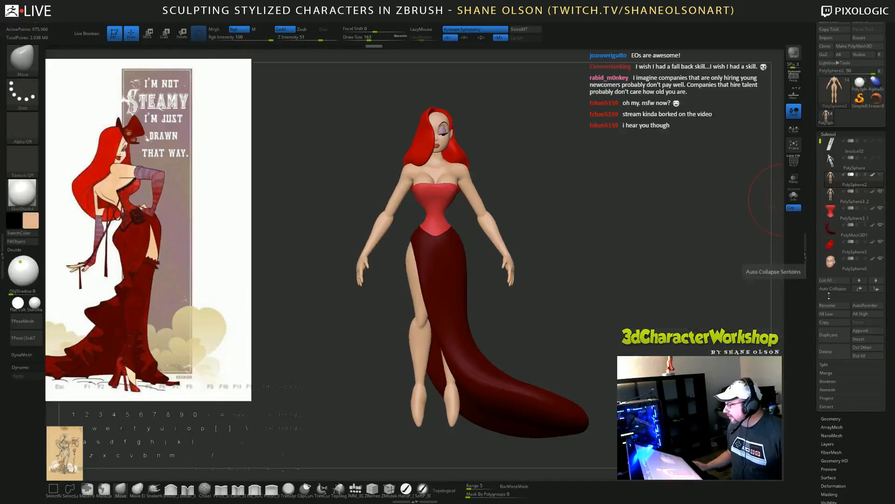
left_click(833, 355)
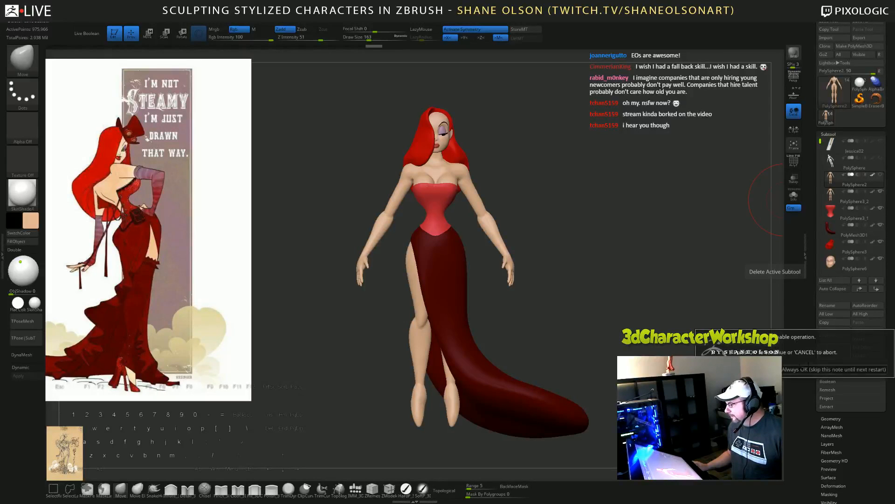
left_click(724, 369)
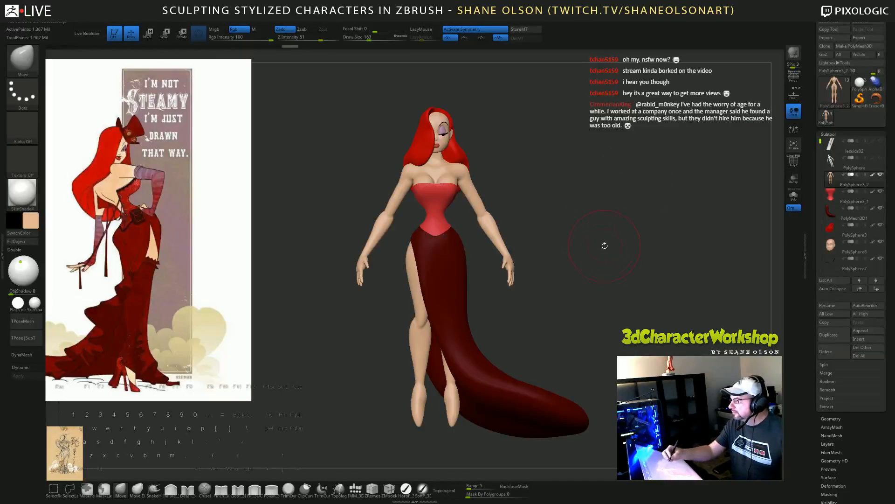
Step: Drop the remeshed body to its lowest subdivision level and reduce the Move brush's draw size to 46
left_click_drag(602, 244, 605, 301)
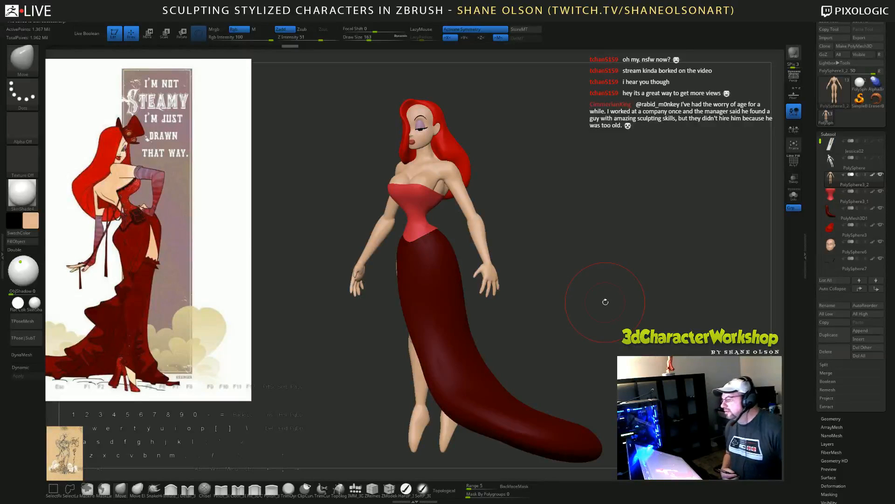
left_click_drag(619, 286, 552, 293)
mouse_move(630, 313)
left_mouse_down()
mouse_move(630, 347)
mouse_move(536, 324)
left_mouse_up()
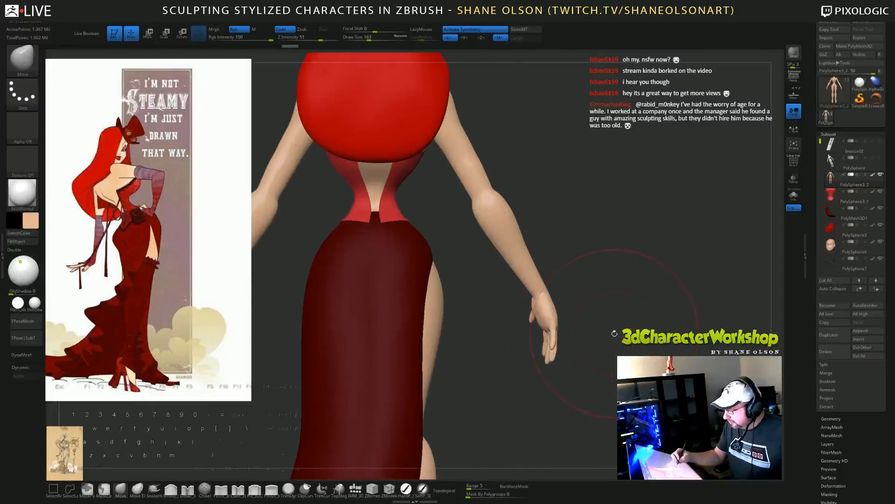
key("s")
left_click_drag(613, 336, 589, 326)
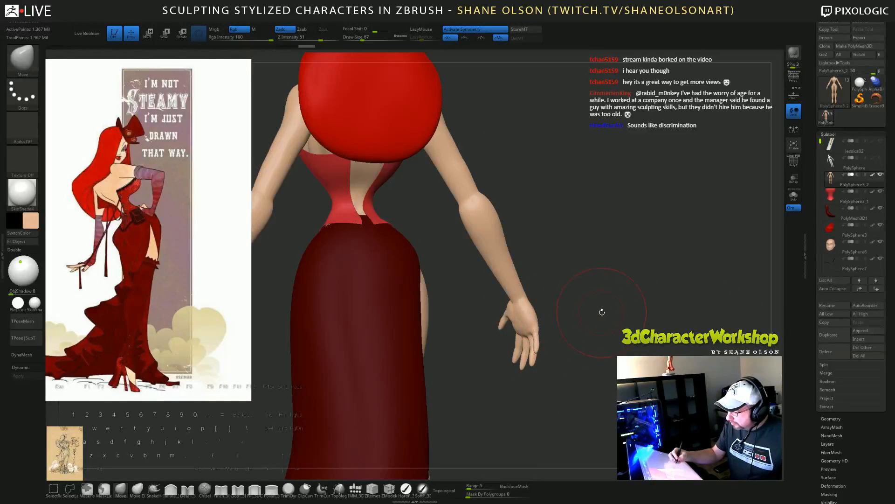
mouse_move(601, 327)
left_mouse_down()
mouse_move(596, 316)
mouse_move(608, 319)
mouse_move(561, 315)
mouse_move(596, 310)
mouse_move(562, 309)
mouse_move(577, 324)
mouse_move(614, 318)
mouse_move(600, 330)
mouse_move(471, 332)
mouse_move(536, 334)
left_mouse_up()
key("s")
key("s")
left_click(665, 350)
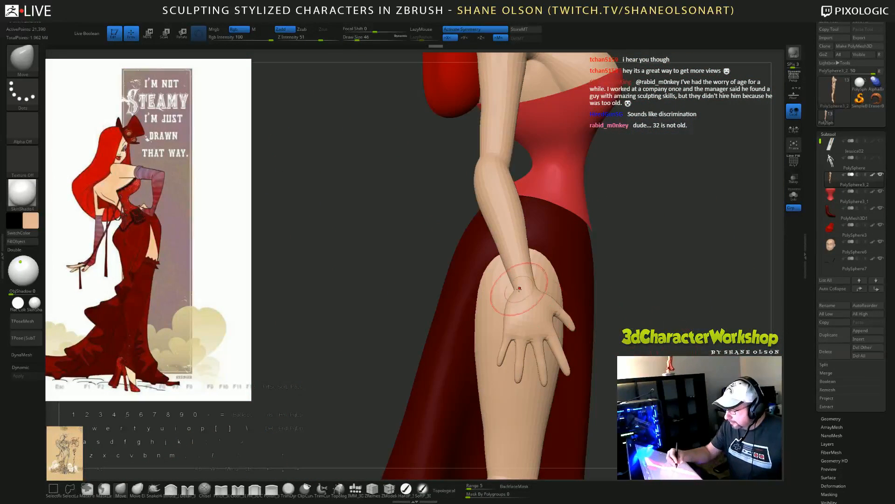
Step: Reshape the wrist and lower forearm with the Move brush, raising the draw size to 87 for the forearm
left_click_drag(519, 297, 524, 300)
mouse_move(609, 308)
left_mouse_down()
mouse_move(594, 329)
mouse_move(530, 329)
mouse_move(588, 328)
left_mouse_up()
mouse_move(676, 323)
left_mouse_down()
mouse_move(696, 322)
mouse_move(688, 322)
mouse_move(695, 304)
left_mouse_up()
key("s")
left_click_drag(519, 262, 512, 250)
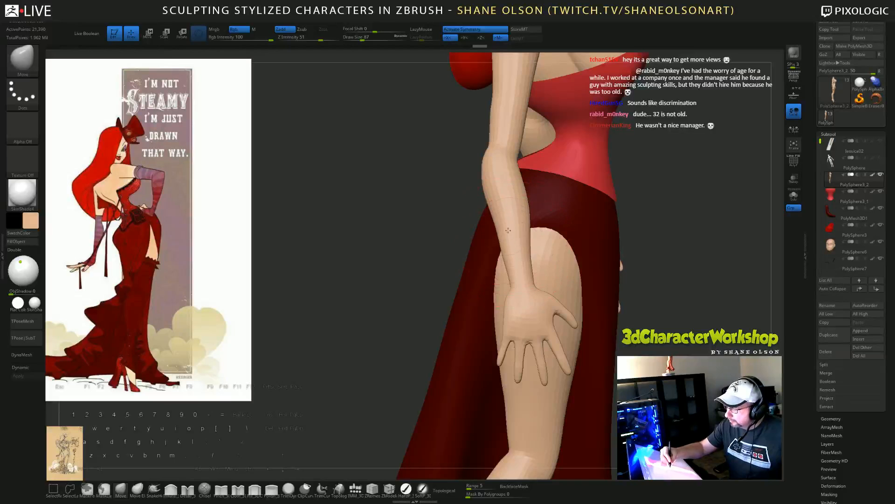
Step: Refine the forearm's contour up to the elbow with the Move brush, using a draw size of 62 for the last adjustment
left_click_drag(508, 211, 504, 213)
left_click_drag(641, 238, 574, 236)
left_click_drag(518, 206, 515, 206)
mouse_move(576, 275)
left_mouse_down()
mouse_move(555, 273)
mouse_move(559, 241)
left_mouse_up()
key("s")
left_click_drag(554, 210, 563, 214)
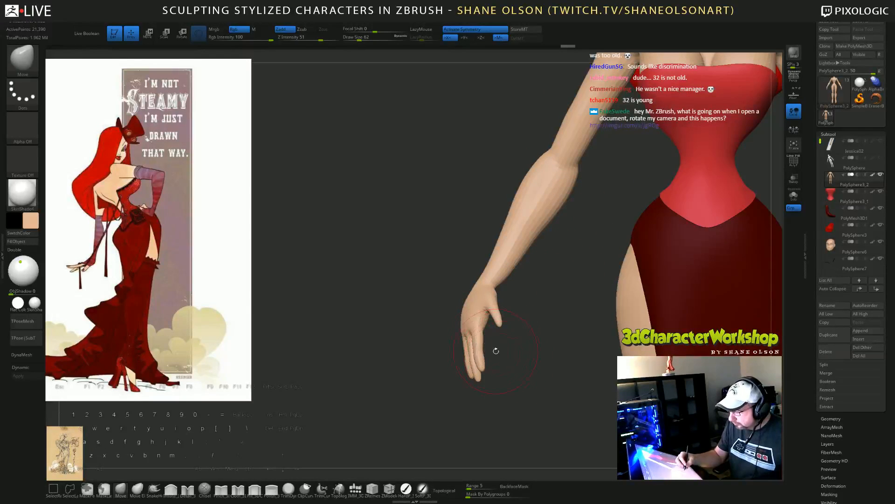
left_click_drag(495, 350, 380, 346)
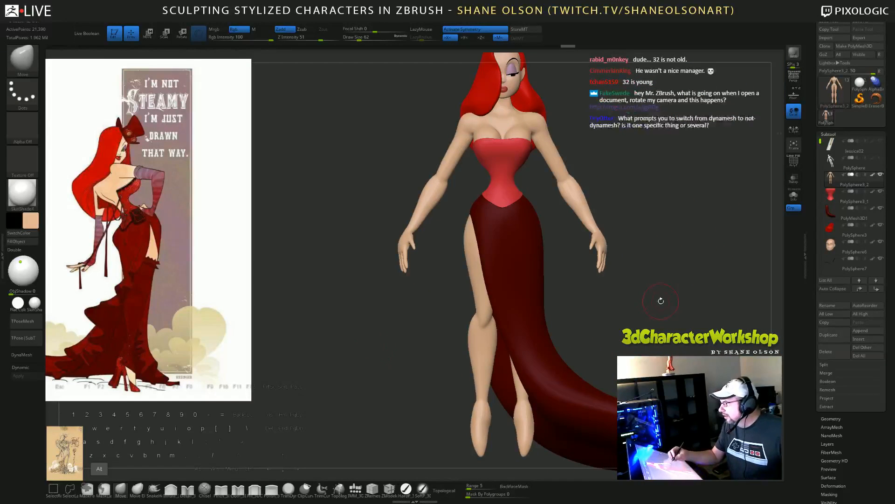
left_click_drag(661, 301, 602, 284)
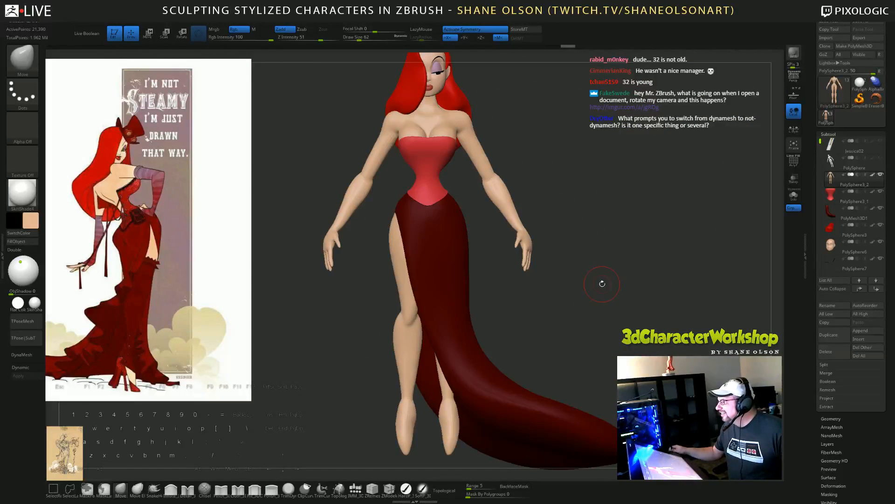
left_click_drag(603, 288, 611, 267, "alt")
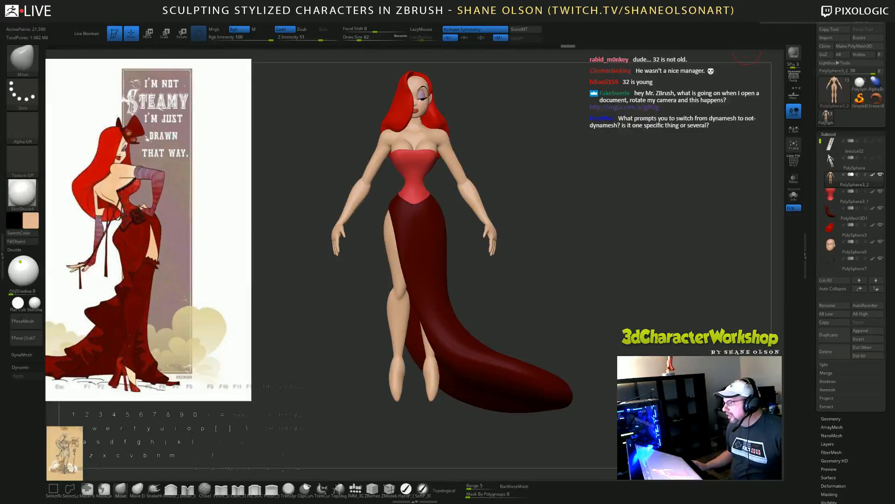
left_click_drag(672, 177, 583, 186)
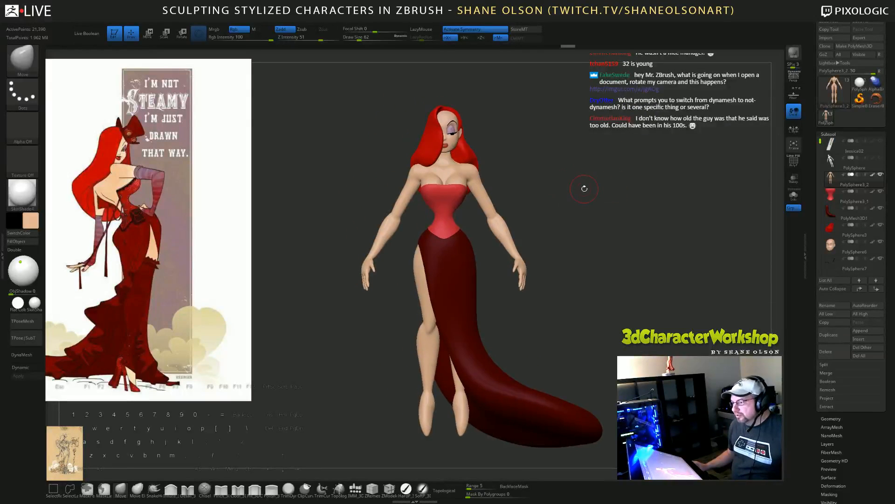
left_click(115, 34)
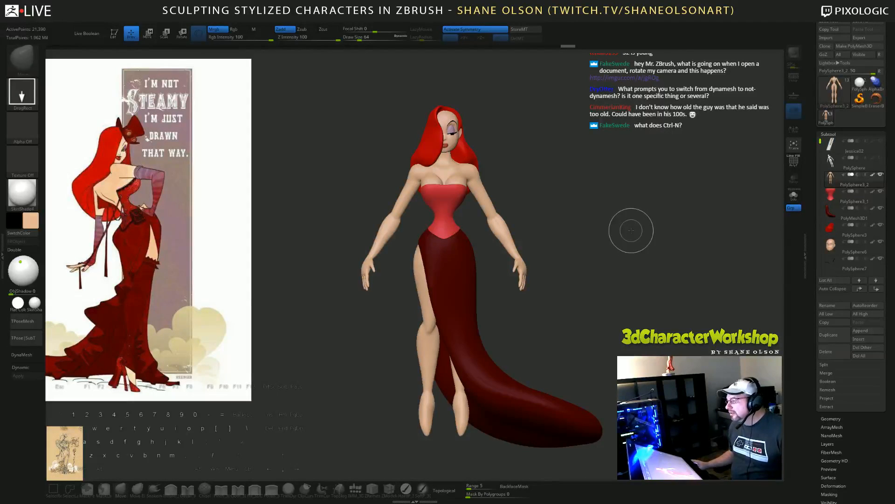
left_click(114, 34)
left_click_drag(565, 198, 560, 198)
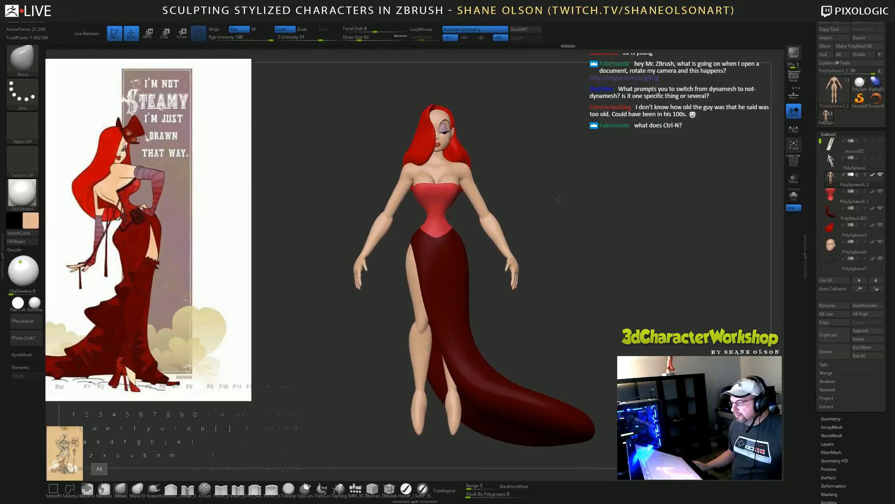
Step: Stamp several extra copies of the character at different sizes on the canvas outside Edit mode, and return to Edit mode
left_click(114, 33)
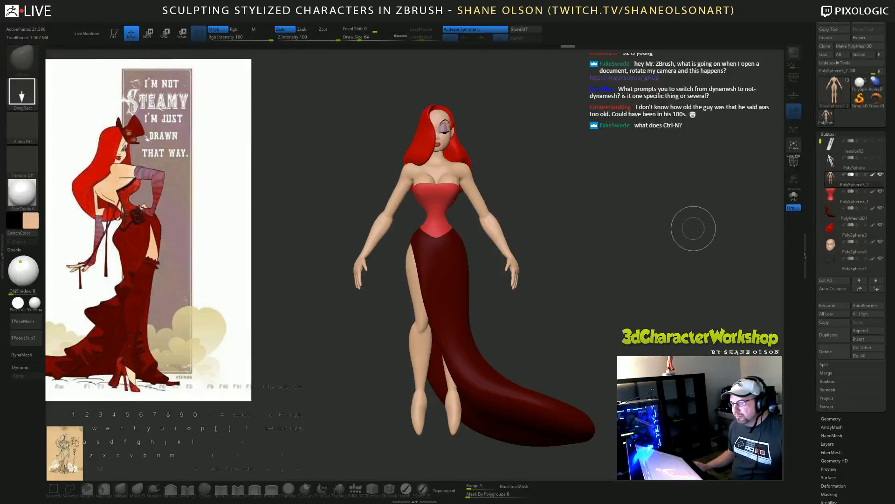
left_click_drag(576, 199, 606, 393)
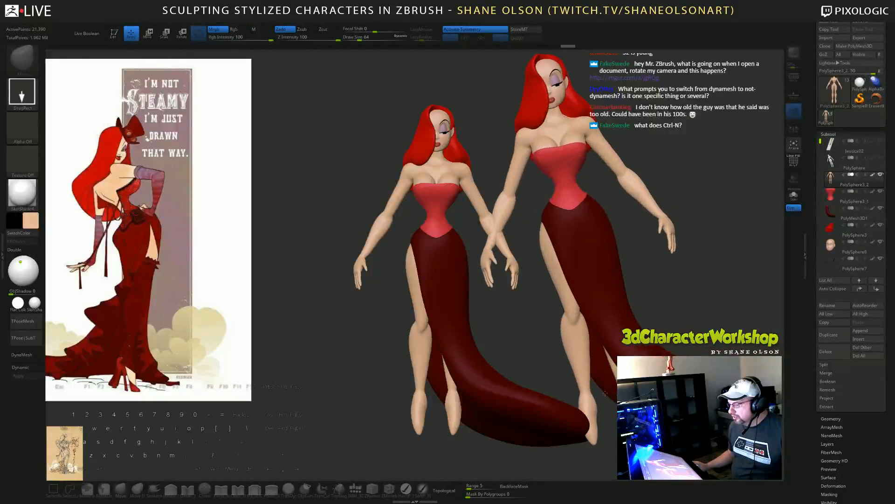
left_click_drag(461, 130, 499, 243)
left_click_drag(333, 196, 436, 410)
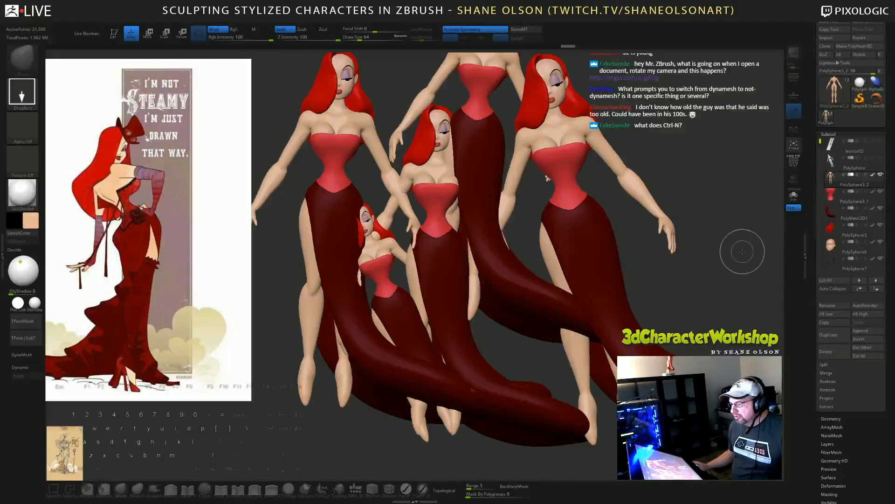
left_click_drag(643, 248, 690, 299)
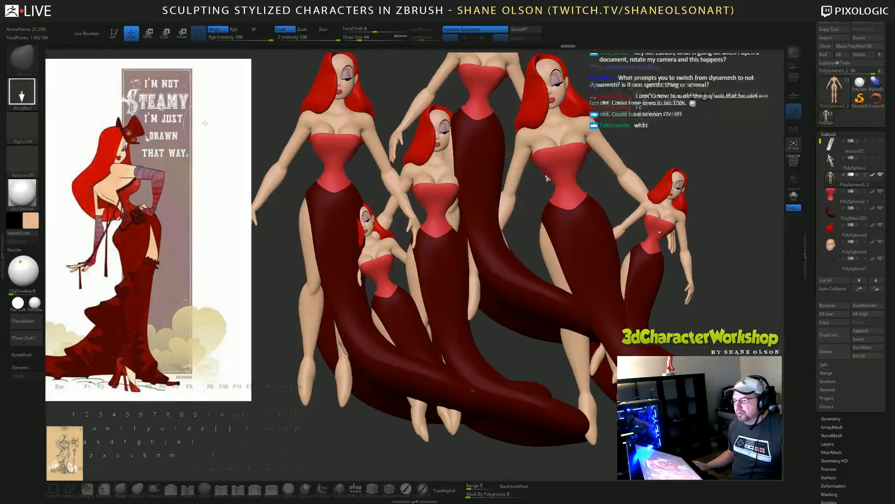
left_click(113, 34)
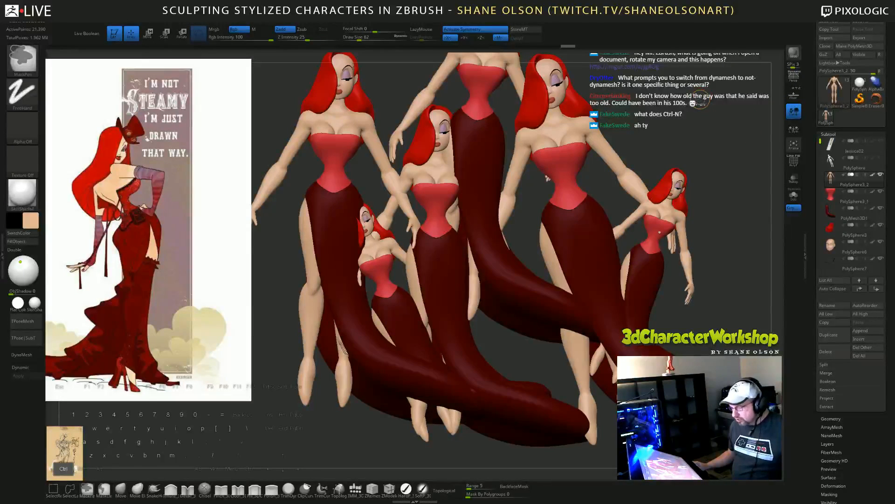
Step: Clear the stamped character copies from the canvas and frame the full figure from the front
key("ctrl+n")
mouse_move(699, 149)
left_mouse_down("shift")
mouse_move(648, 206)
mouse_move(602, 233)
mouse_move(619, 237)
mouse_move(378, 233)
mouse_move(453, 249)
mouse_move(584, 243)
mouse_move(615, 238)
mouse_move(604, 212)
left_mouse_up("shift")
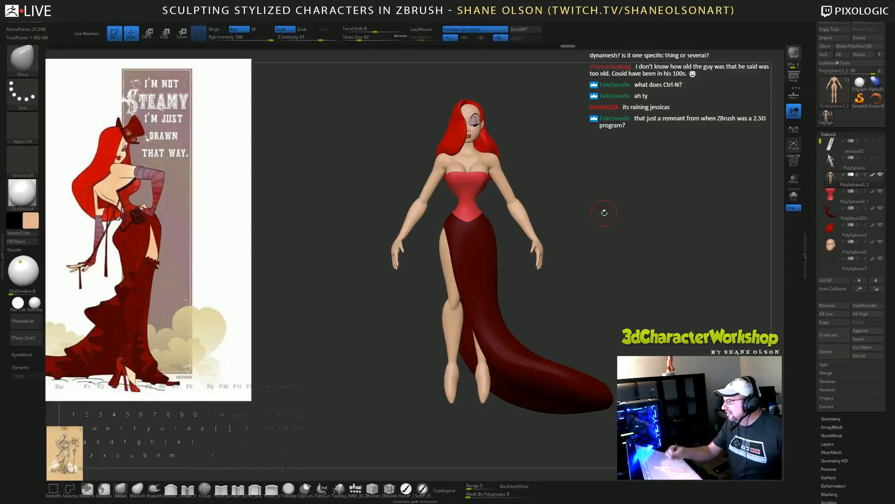
left_click_drag(616, 268, 602, 272, "alt")
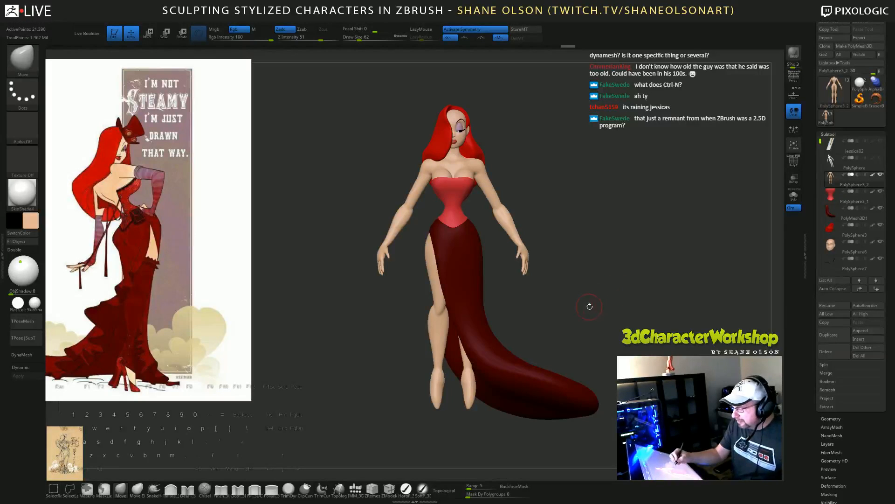
mouse_move(589, 306)
left_mouse_down()
mouse_move(633, 305)
mouse_move(598, 302)
left_mouse_up()
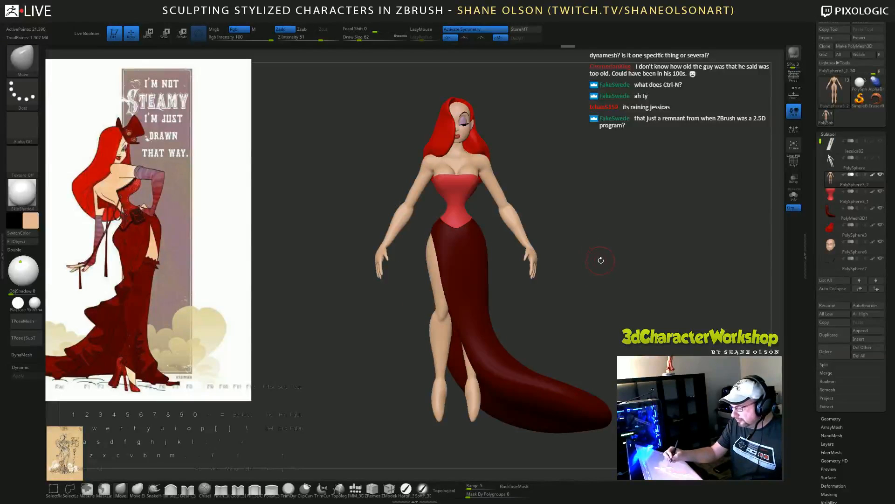
Step: Snapshot the character onto the canvas side by side in front, side and back views as a character sheet
mouse_move(600, 265)
left_mouse_down()
mouse_move(603, 283)
mouse_move(551, 268)
mouse_move(589, 287)
mouse_move(545, 279)
mouse_move(536, 255)
mouse_move(550, 286)
mouse_move(615, 282)
mouse_move(616, 271)
mouse_move(622, 287)
mouse_move(614, 274)
mouse_move(591, 271)
mouse_move(535, 296)
left_mouse_up()
type("s128")
key("Return")
key("s")
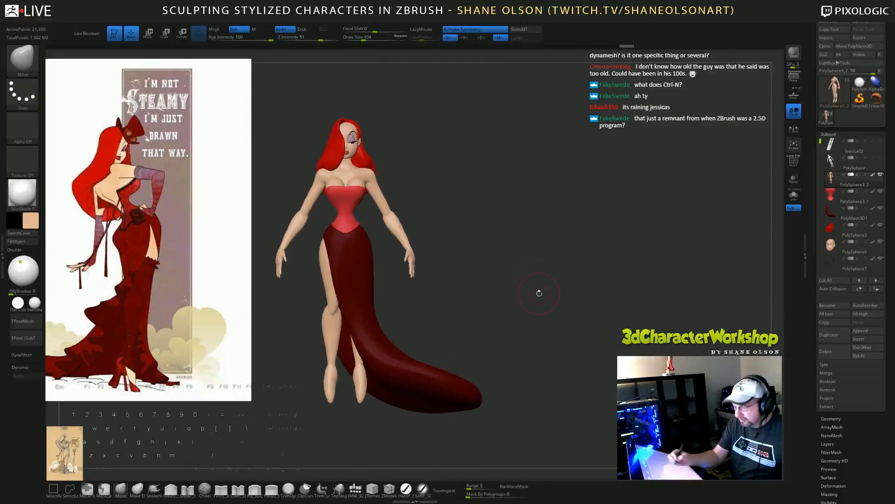
key("shift+s")
left_click_drag(481, 280, 721, 302, "alt")
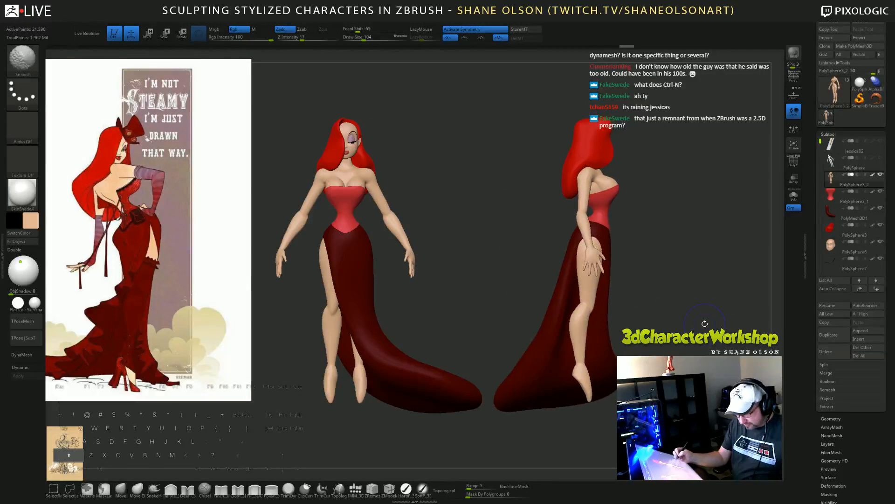
key("shift+s")
left_click_drag(502, 313, 534, 310)
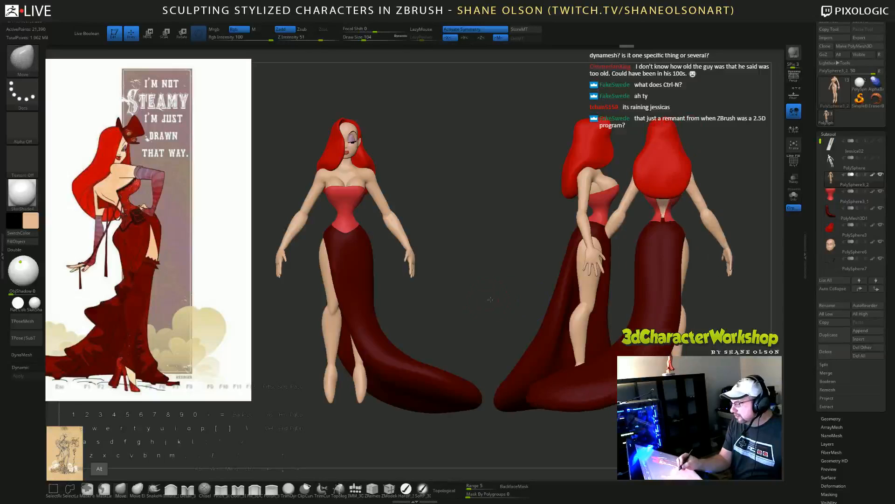
left_click_drag(476, 302, 427, 285, "alt")
key("shift+s")
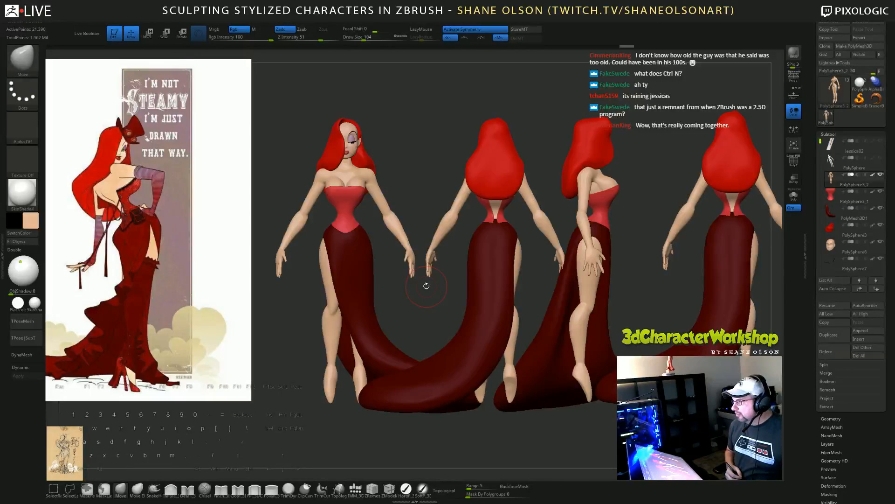
Step: Clear the character sheet snapshots from the canvas, keeping only the editable model
key("ctrl")
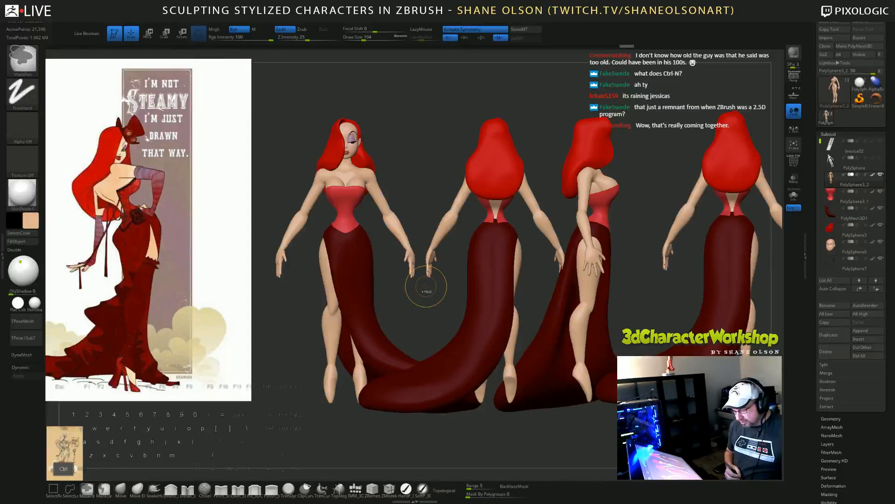
key("ctrl+n")
left_click_drag(700, 298, 597, 348)
left_click_drag(610, 299, 612, 320)
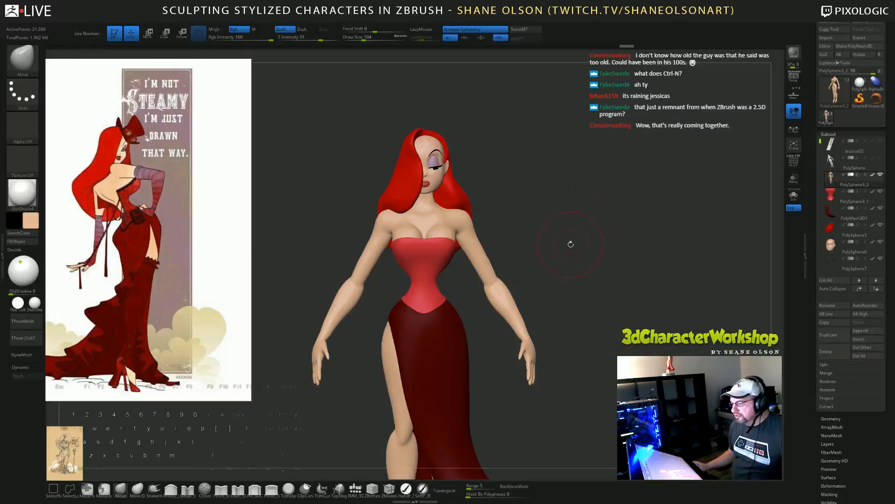
mouse_move(592, 205)
left_mouse_down()
mouse_move(634, 174)
mouse_move(690, 180)
left_mouse_up()
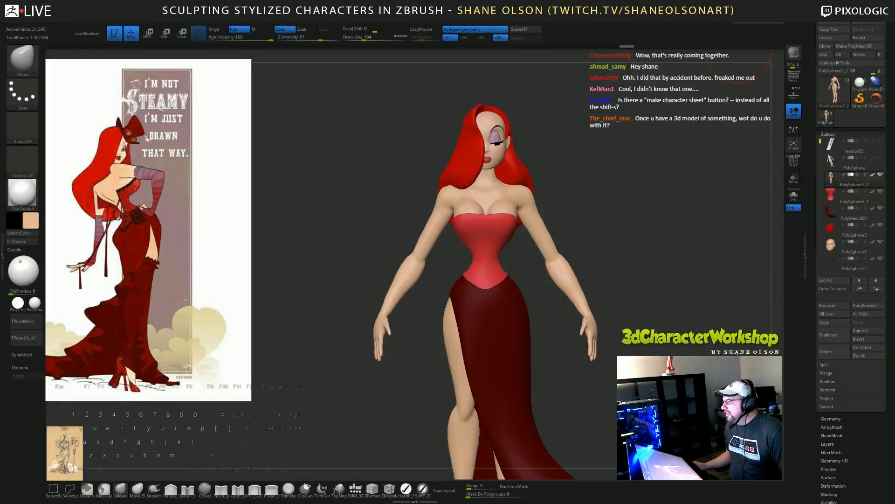
left_click_drag(635, 122, 567, 164)
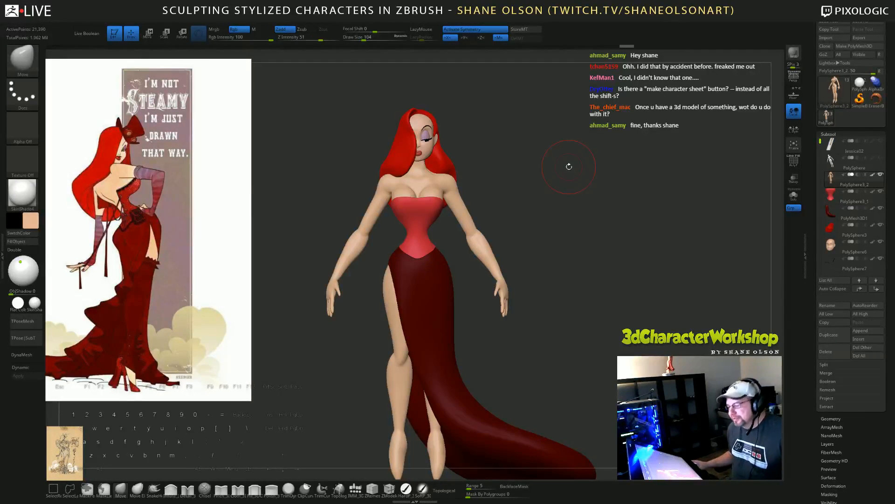
left_click_drag(589, 183, 581, 185)
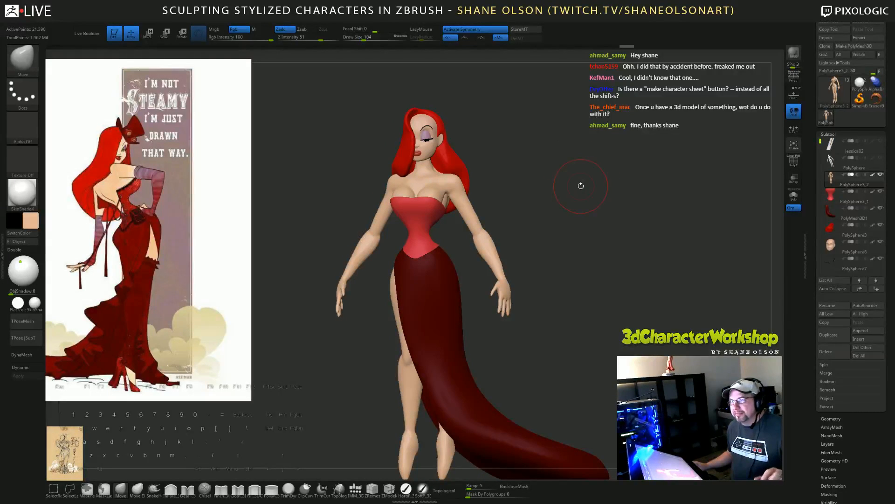
Step: Select the corset subtool and examine its topology with the polyframe display on, then turn the polyframe off
left_click(418, 218, "alt")
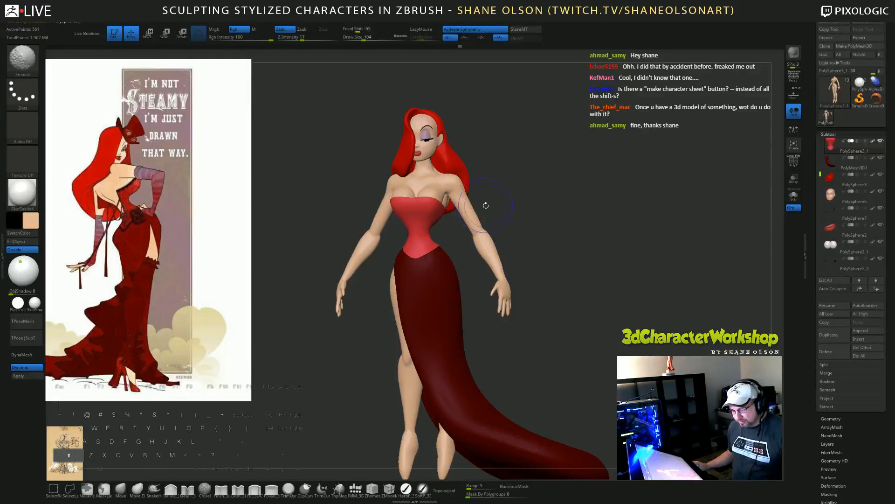
key("shift+f")
mouse_move(547, 206)
left_mouse_down()
mouse_move(571, 212)
mouse_move(590, 184)
mouse_move(638, 198)
mouse_move(619, 199)
left_mouse_up()
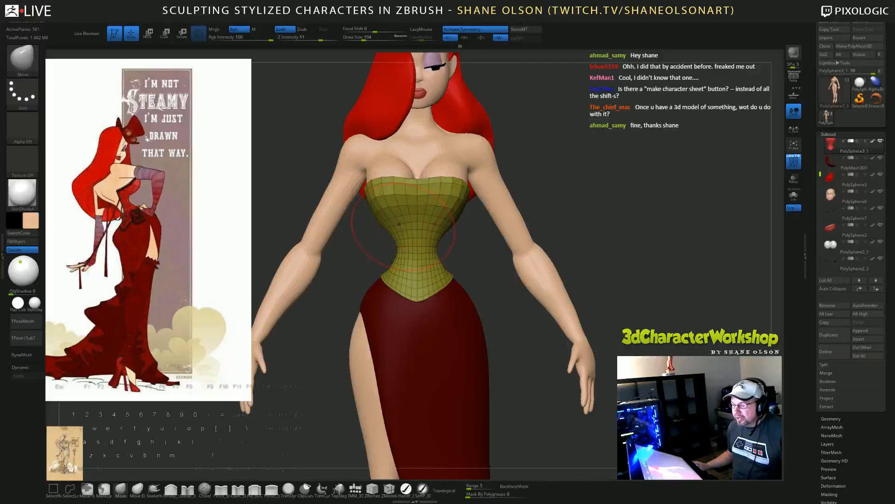
left_click_drag(662, 164, 650, 185)
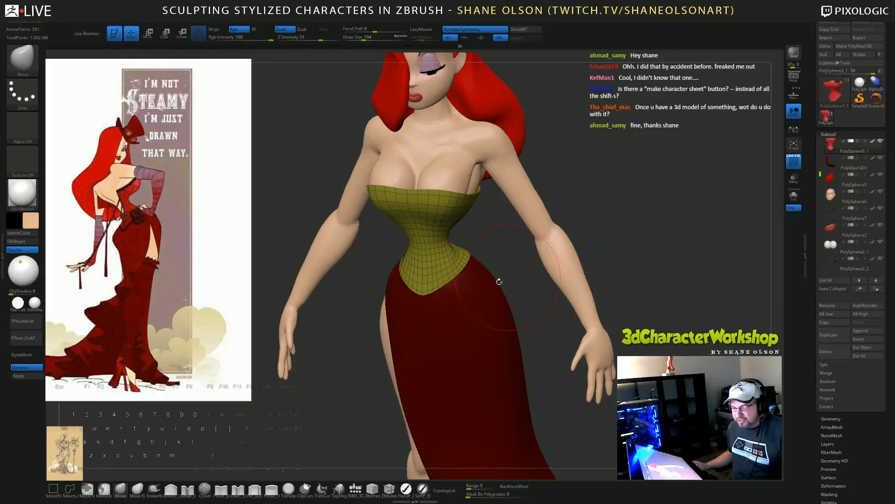
key("shift")
key("shift+f")
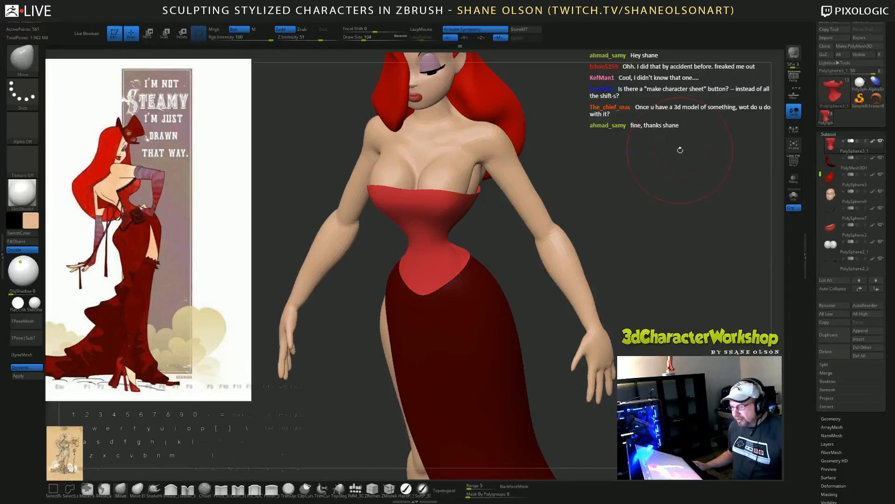
left_click_drag(679, 150, 702, 136)
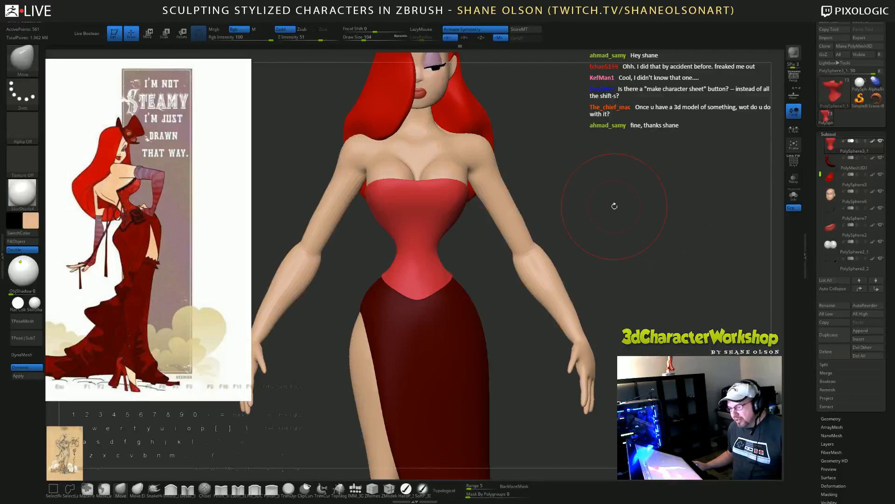
left_click_drag(613, 206, 607, 153, "alt")
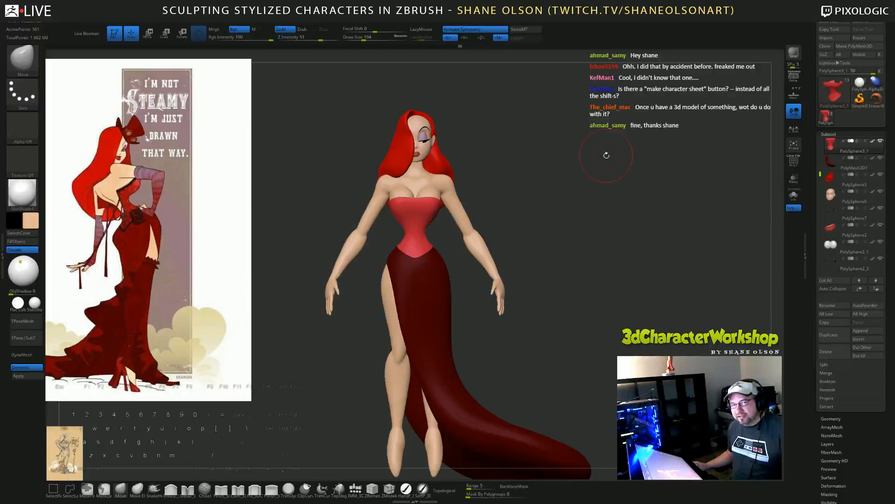
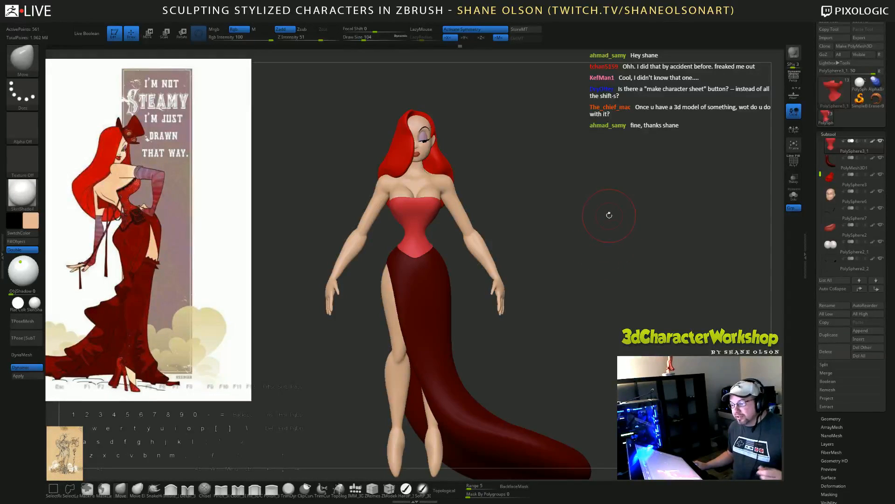
Step: Examine the whole character from the side and front, and compare the corset with dynamic subdivision off and on
left_click_drag(586, 219, 540, 168)
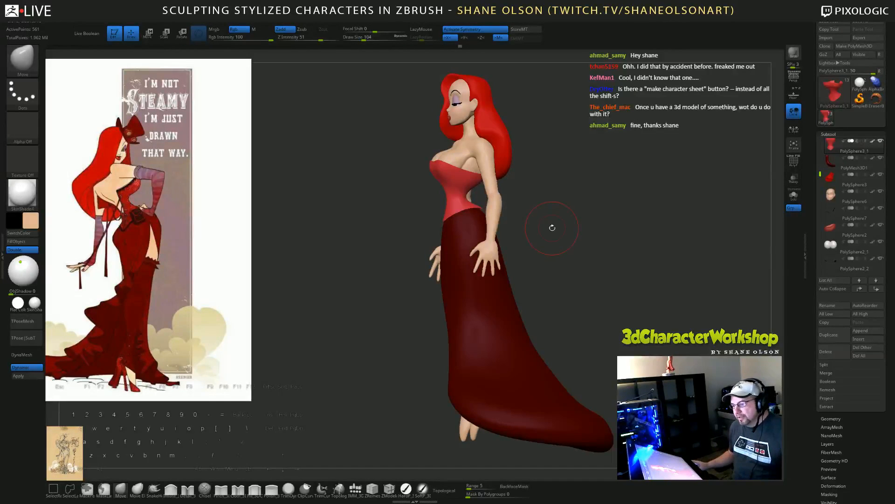
left_click_drag(506, 245, 554, 233)
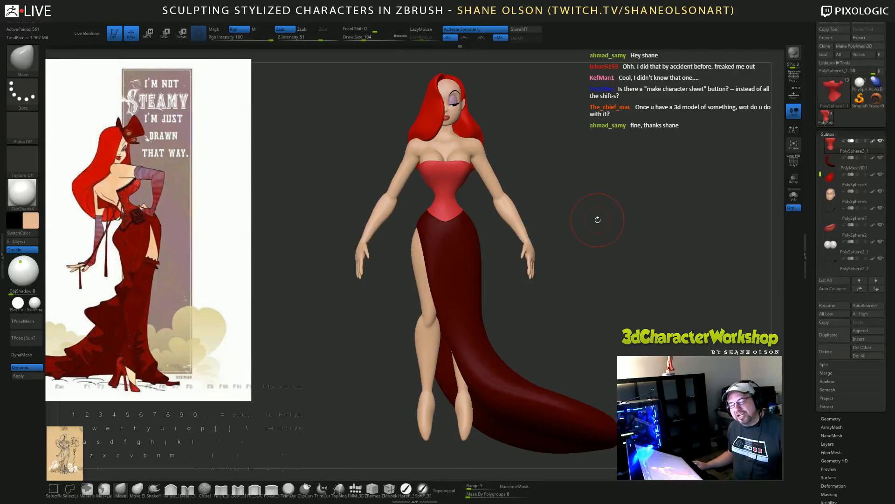
left_click_drag(627, 195, 613, 216)
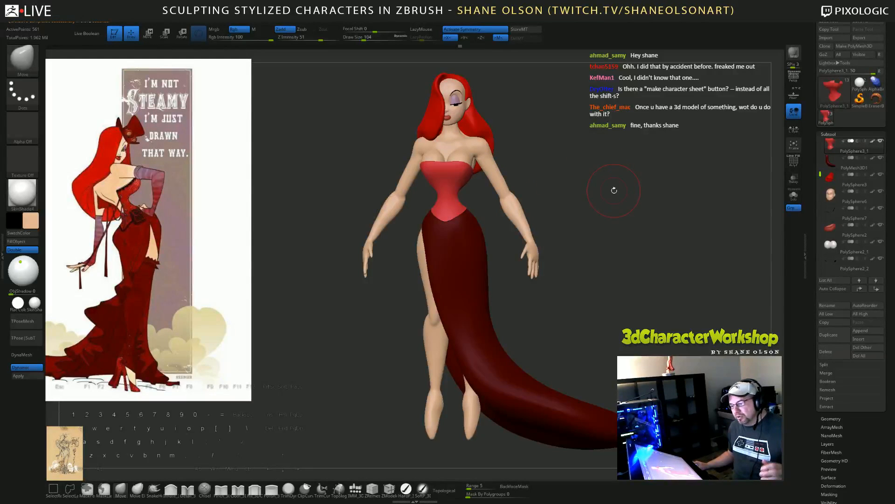
key("shift+d")
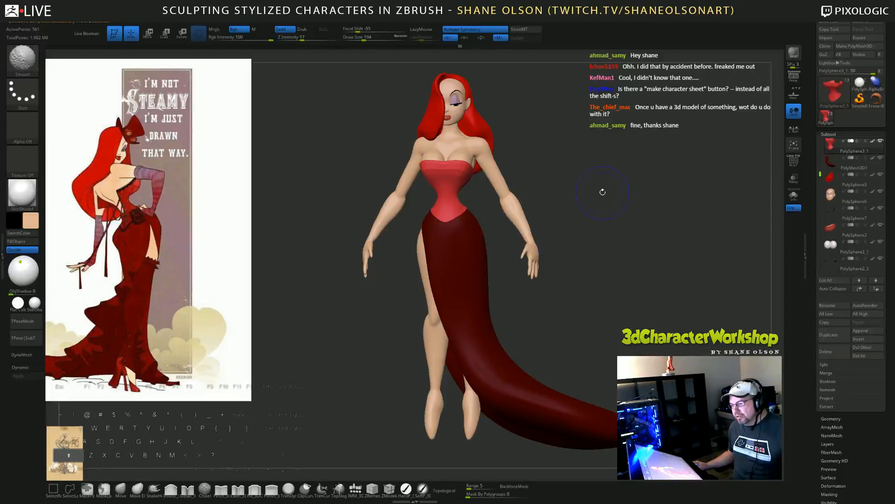
key("d")
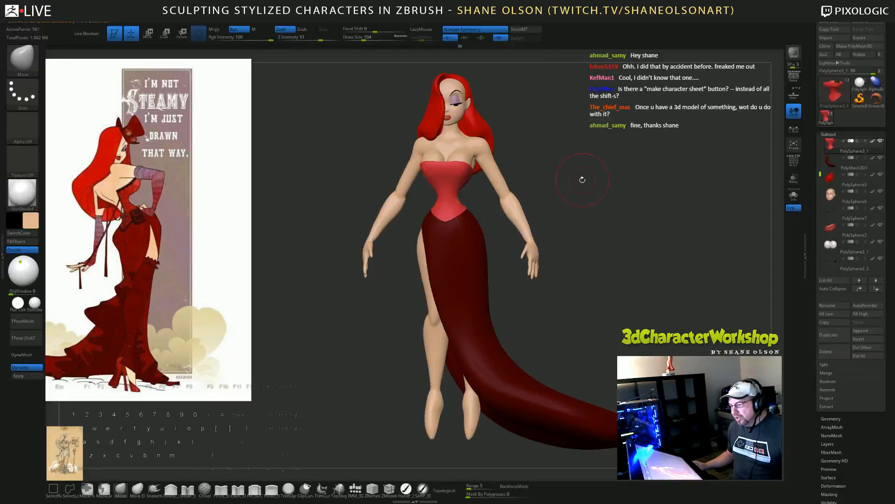
Step: Make the body the active subtool and set the brush's draw size to 90
left_click(491, 175, "alt")
left_click_drag(586, 169, 534, 174)
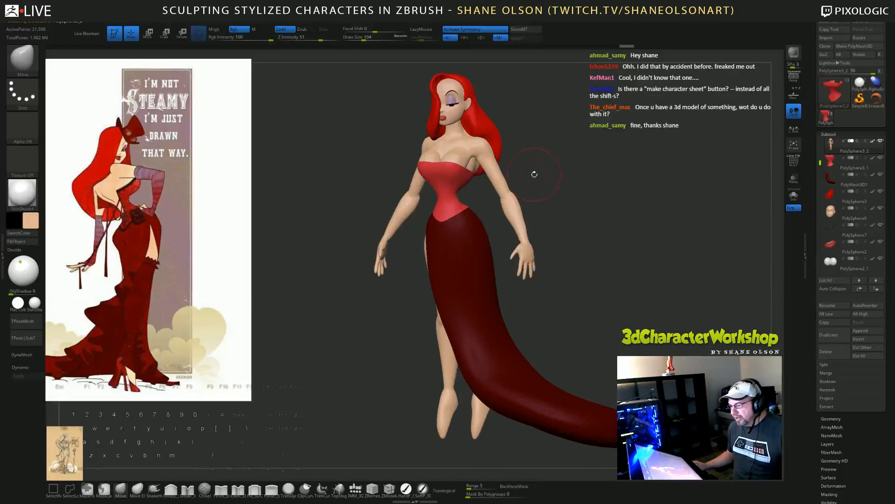
mouse_move(630, 184)
left_mouse_down()
mouse_move(610, 193)
mouse_move(595, 172)
left_mouse_up()
key("s")
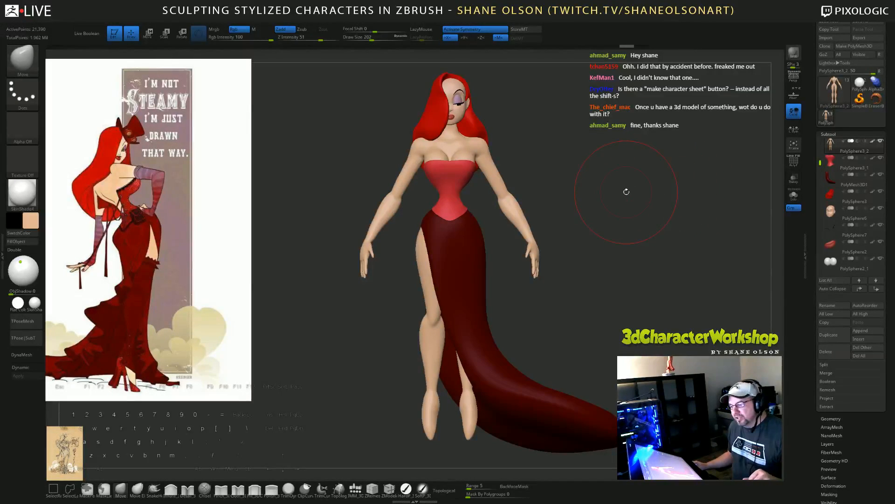
mouse_move(605, 193)
left_mouse_down()
mouse_move(545, 172)
mouse_move(577, 168)
left_mouse_up()
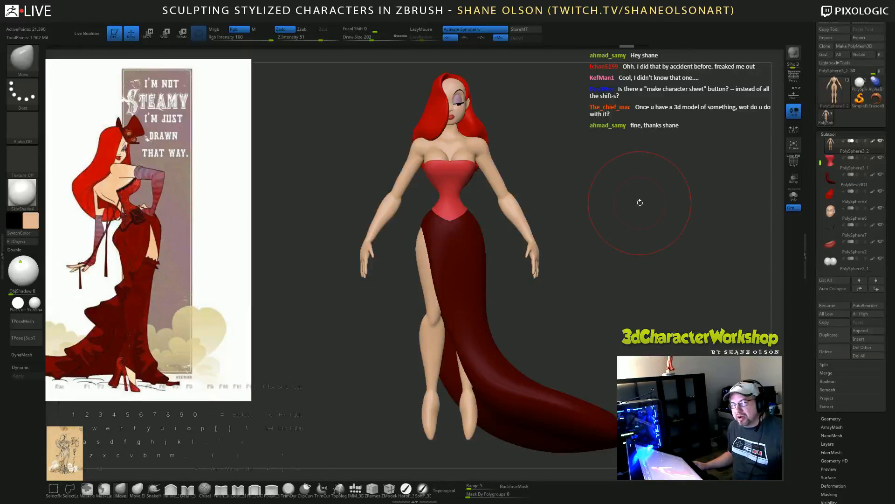
key("s")
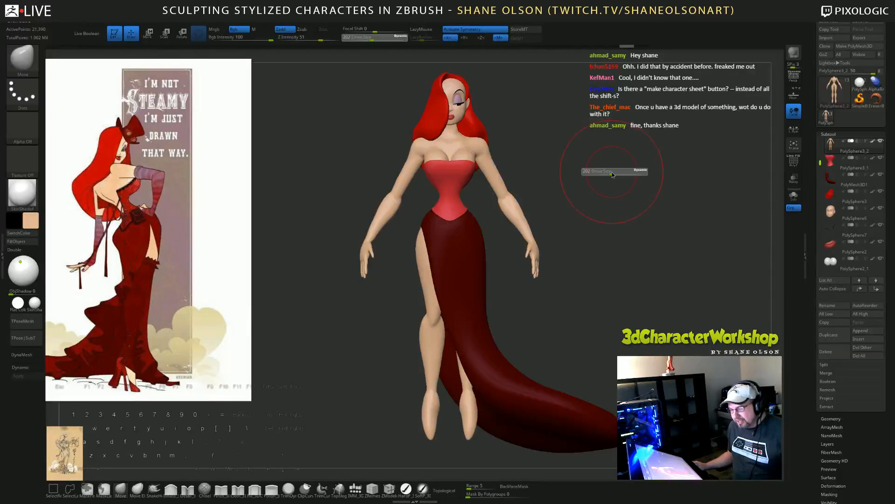
left_click_drag(613, 173, 602, 171)
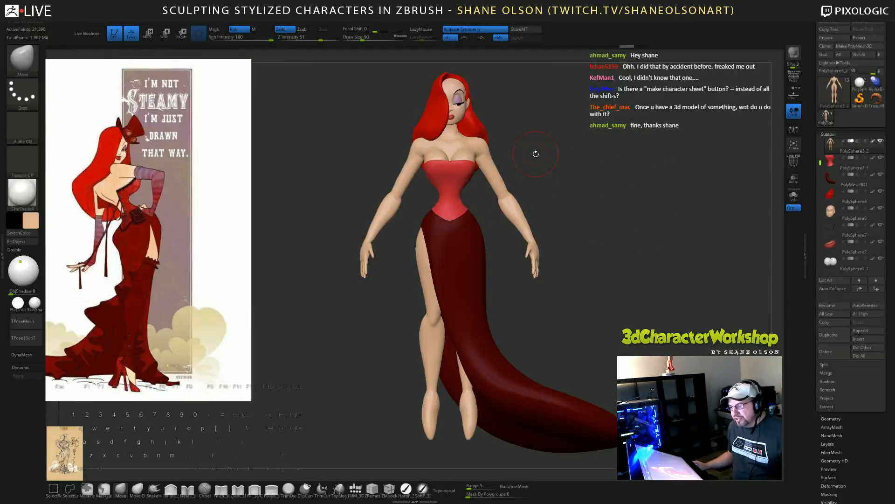
Step: Sample the corset's red as the paint colour and set up the paint brush with draw size 41 and RGB intensity 100
left_click_drag(545, 152, 575, 228, "alt")
left_click_drag(653, 200, 624, 216)
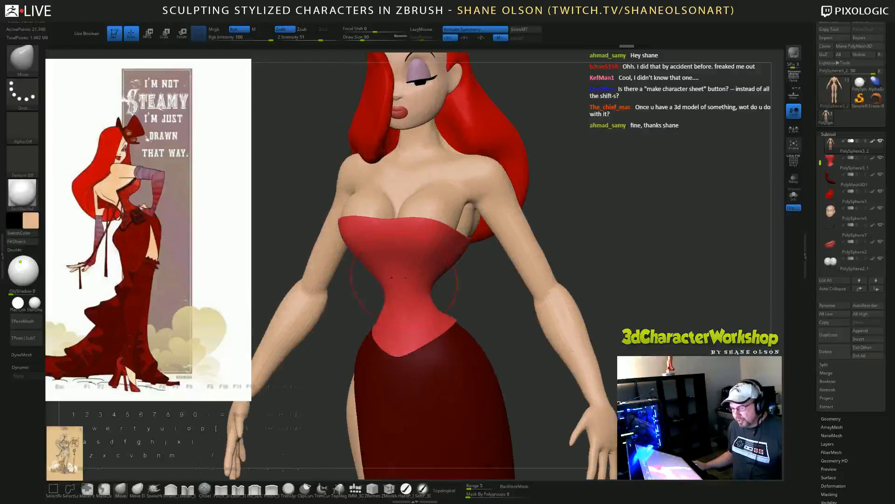
key("c")
key("s")
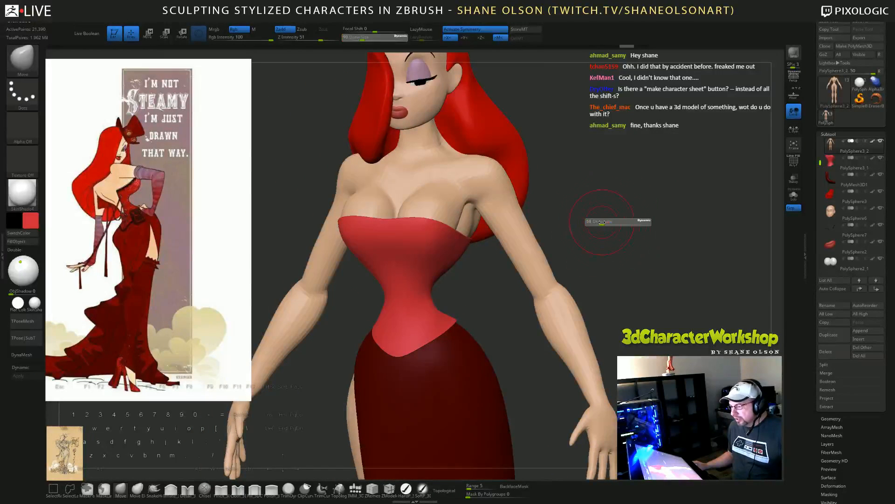
left_click_drag(609, 222, 602, 222)
left_click(406, 488)
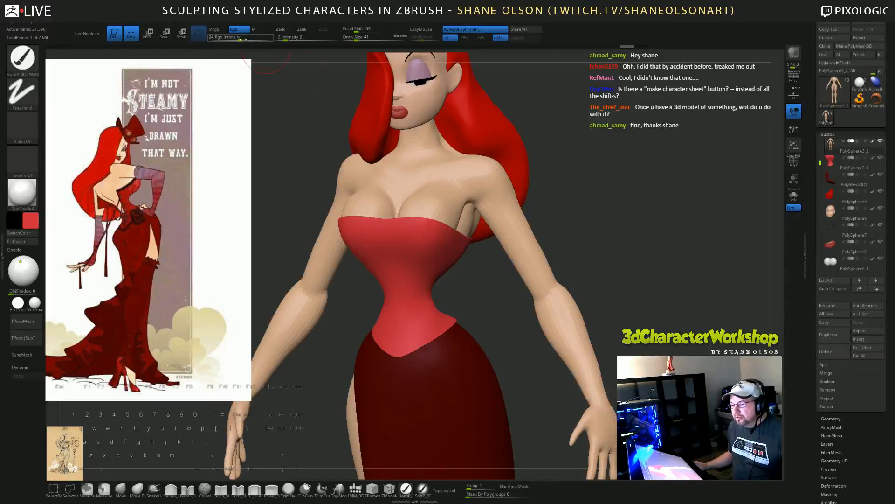
left_click_drag(242, 38, 276, 37)
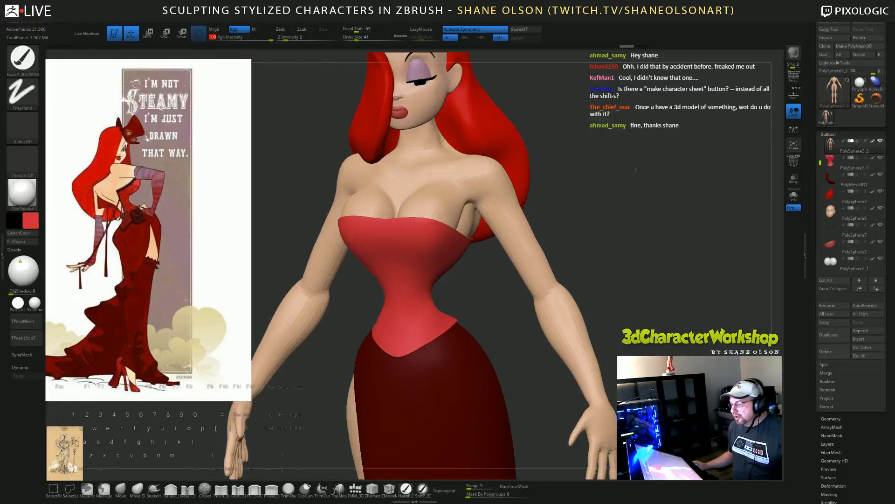
Step: Try painting red bands around the upper arms, check their edges against the polyframe, and undo the paint
mouse_move(528, 231)
left_mouse_down()
mouse_move(538, 270)
mouse_move(507, 236)
mouse_move(512, 226)
left_mouse_up()
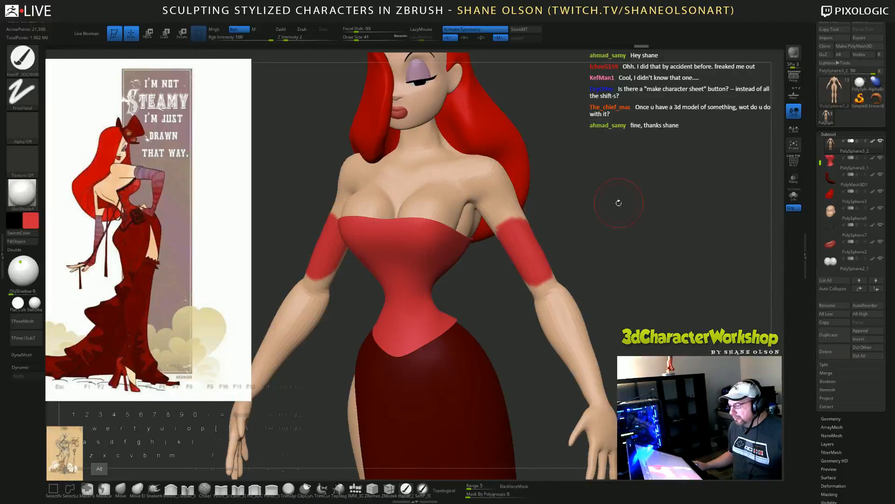
left_click_drag(619, 202, 637, 256, "alt")
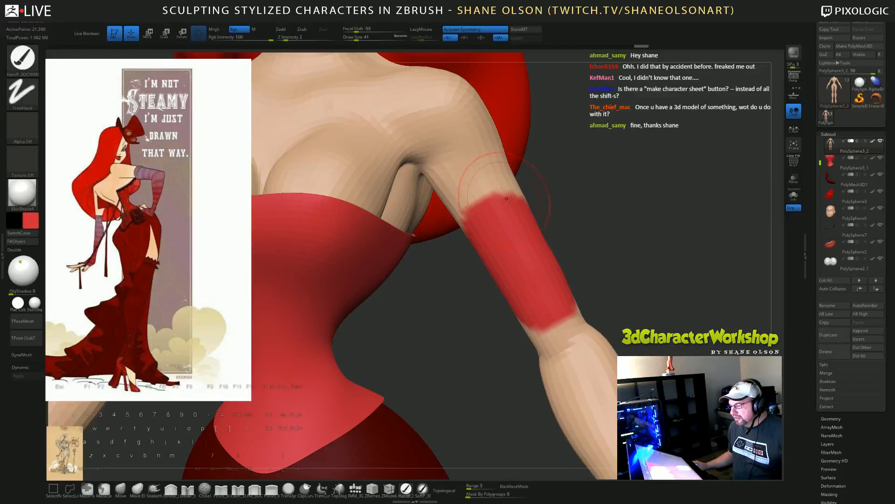
left_click_drag(614, 188, 617, 168, "alt")
key("shift+f")
left_click_drag(674, 178, 583, 197)
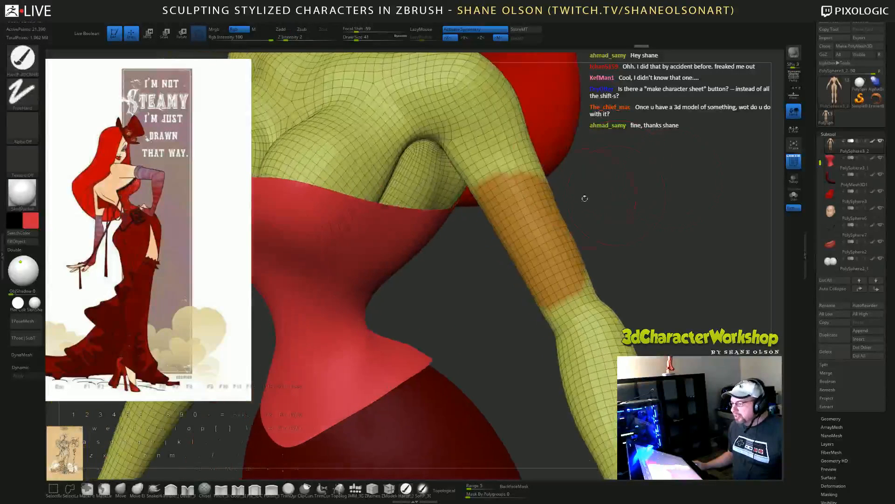
key("ctrl+z")
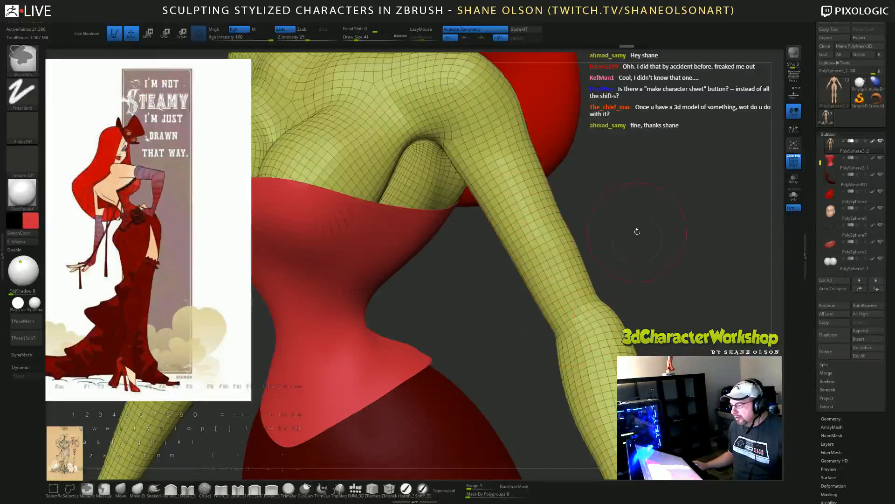
Step: Set the draw size to 18 and raise the body to its highest subdivision level, SDiv 4
key("s")
left_click_drag(635, 221, 635, 221)
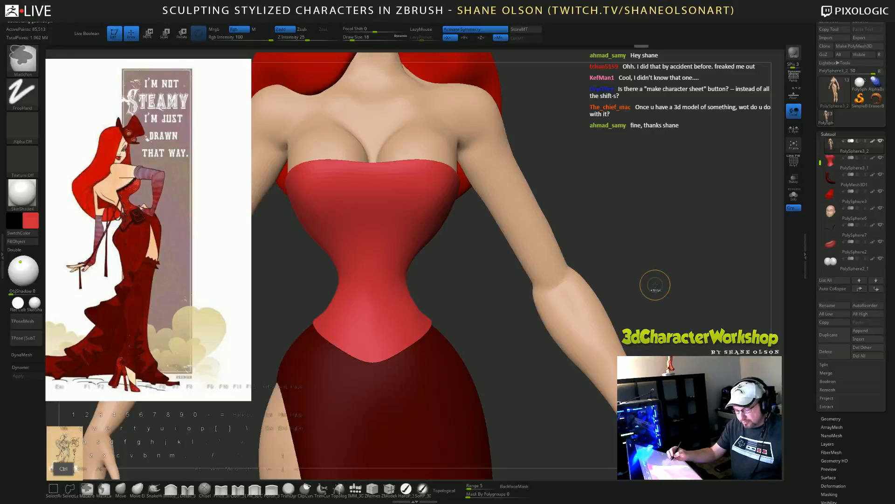
key("ctrl")
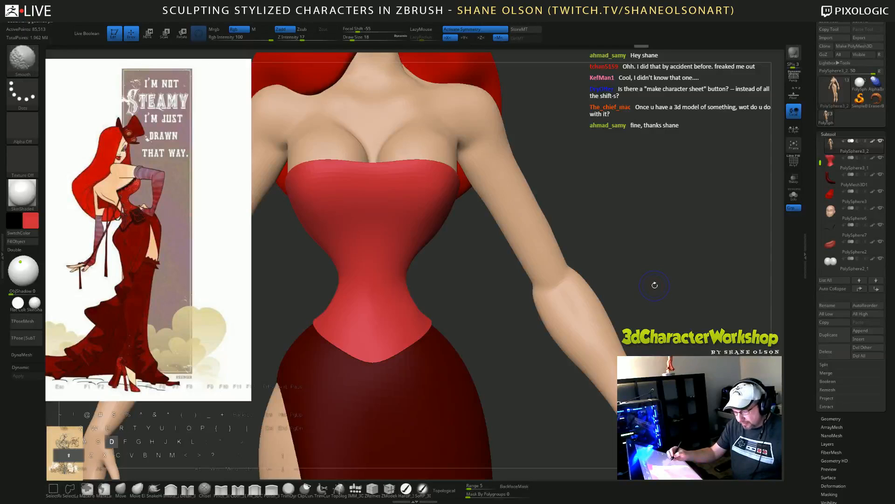
key("ctrl+d")
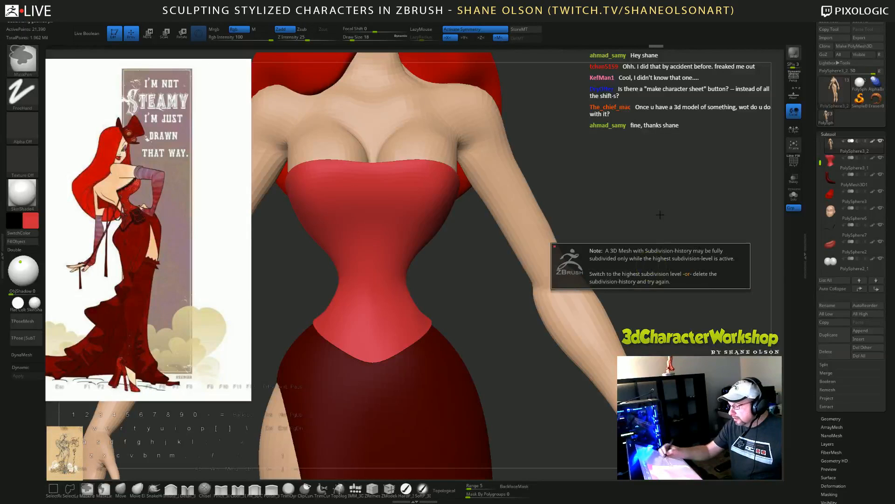
left_click(832, 419)
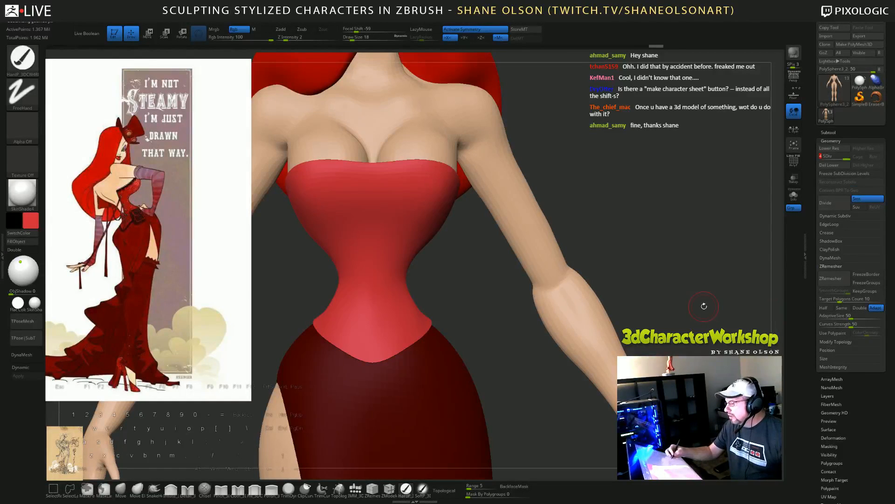
left_click(846, 158)
Step: With the draw size at 3, test a thin red stroke down the upper arm, undo it, and divide the body to SDiv 5
mouse_move(675, 257)
left_mouse_down("alt")
mouse_move(608, 210)
mouse_move(609, 280)
left_mouse_up("alt")
key("s")
left_click(580, 184)
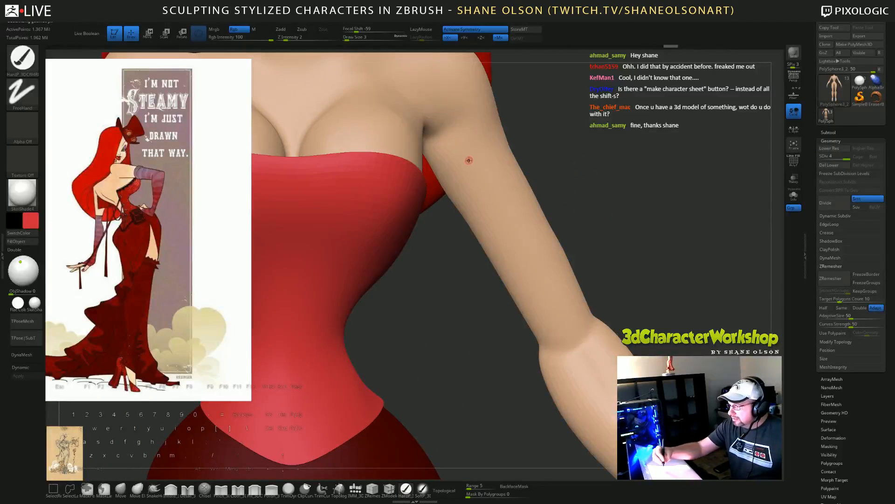
mouse_move(470, 154)
left_mouse_down()
mouse_move(481, 195)
mouse_move(533, 258)
left_mouse_up()
key("ctrl+z")
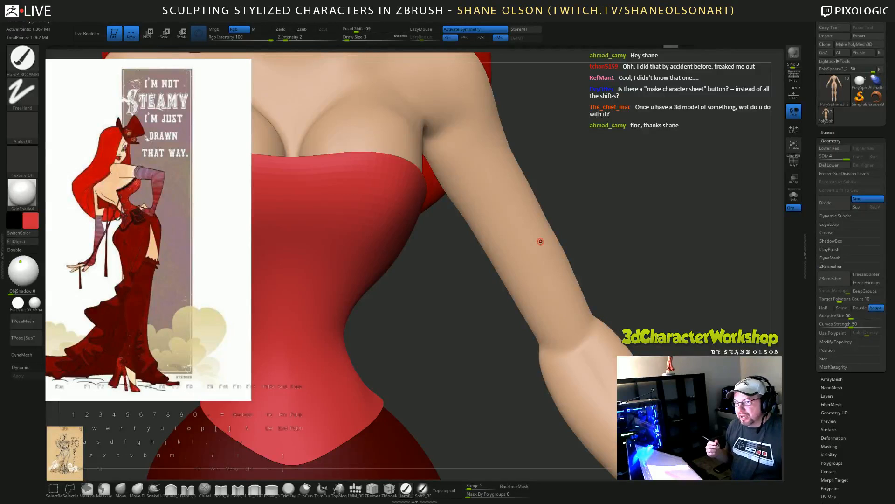
key("ctrl")
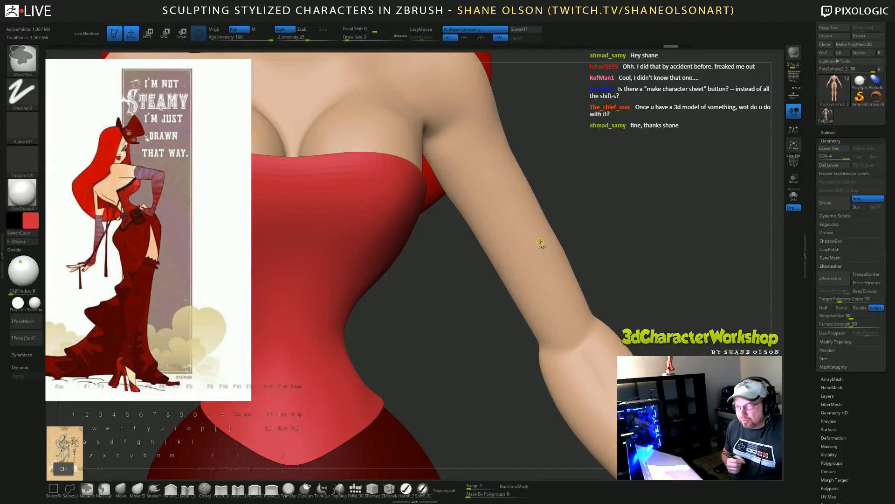
key("ctrl+d")
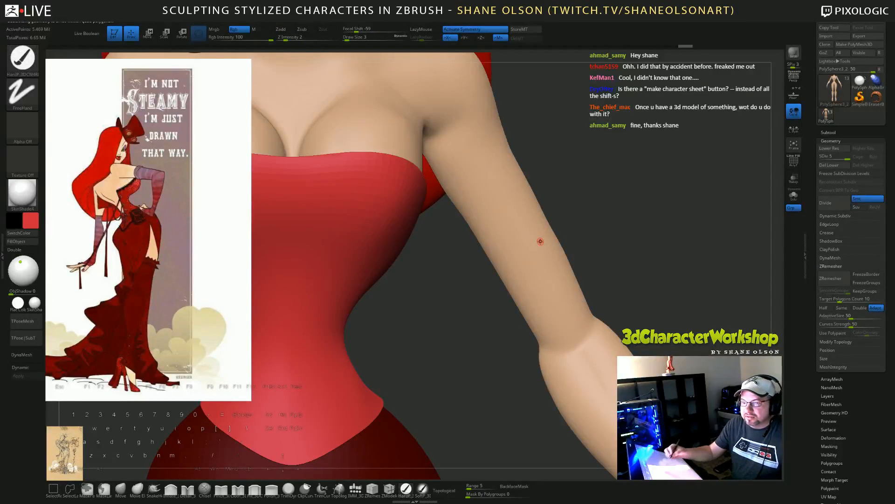
Step: Try a wavy thin red line down the upper arm to the elbow, examine its sharpness, and undo it
left_click_drag(661, 268, 625, 271)
mouse_move(509, 160)
left_mouse_down()
mouse_move(531, 240)
mouse_move(595, 330)
left_mouse_up()
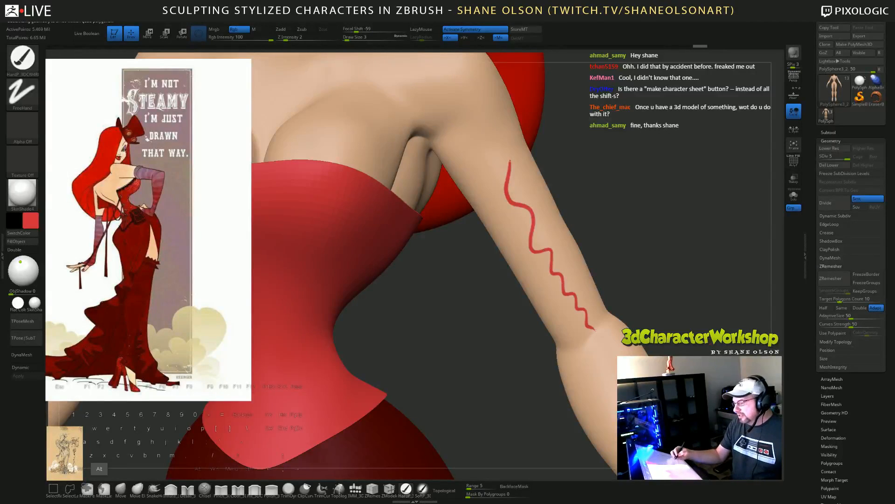
left_click_drag(658, 266, 602, 220)
key("ctrl+z")
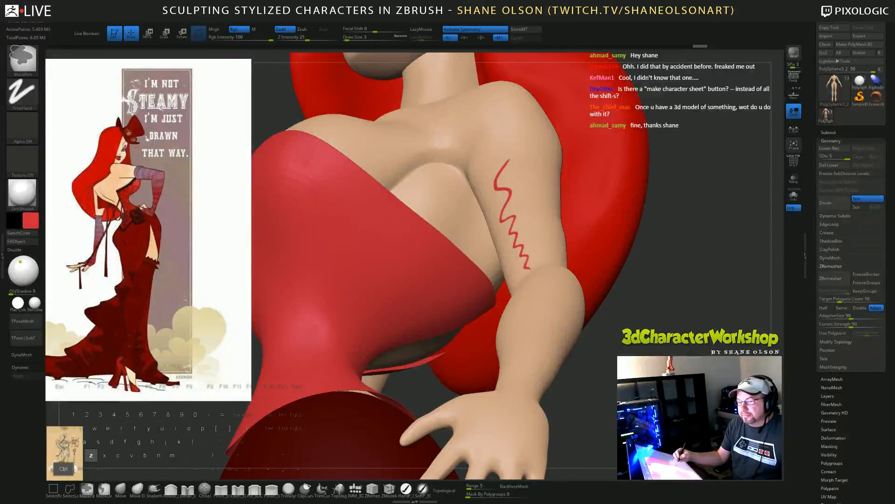
mouse_move(667, 243)
left_mouse_down()
mouse_move(699, 280)
mouse_move(671, 247)
mouse_move(666, 317)
left_mouse_up()
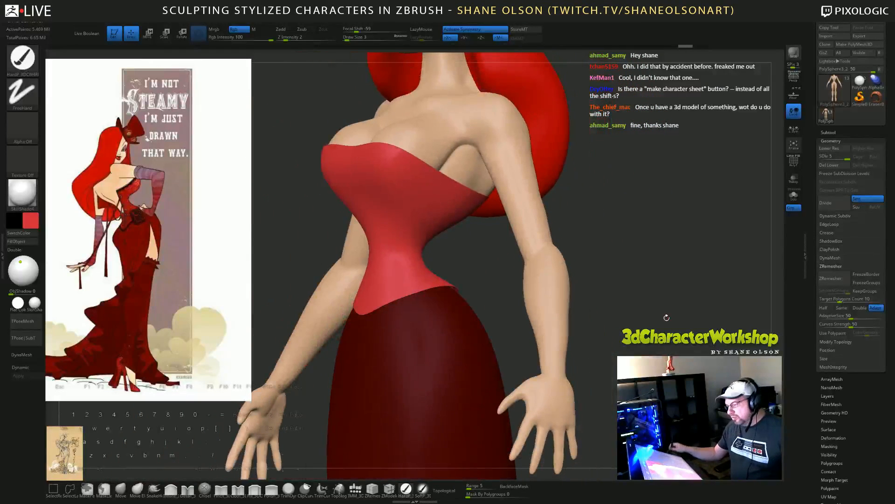